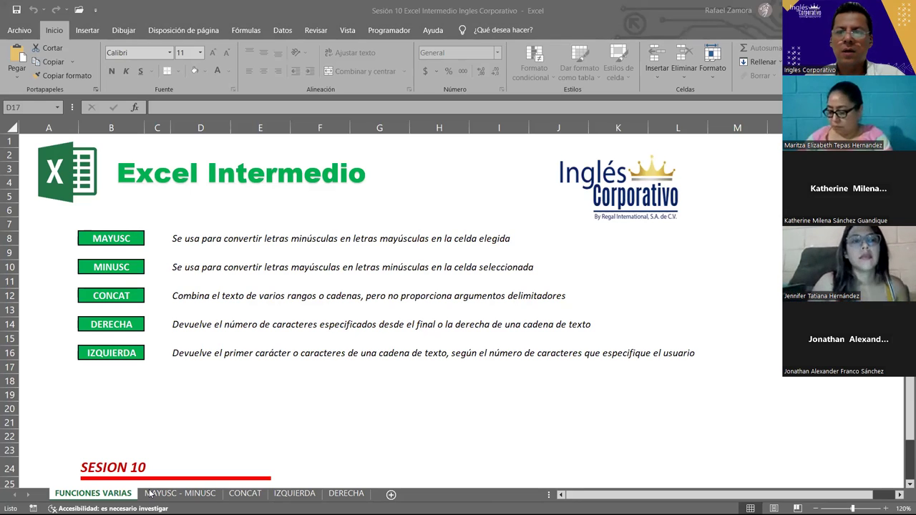
Switch to the MAYUSC - MINUSC sheet and inspect the sample texts in A3, A6 and A9.
left_click(136, 485)
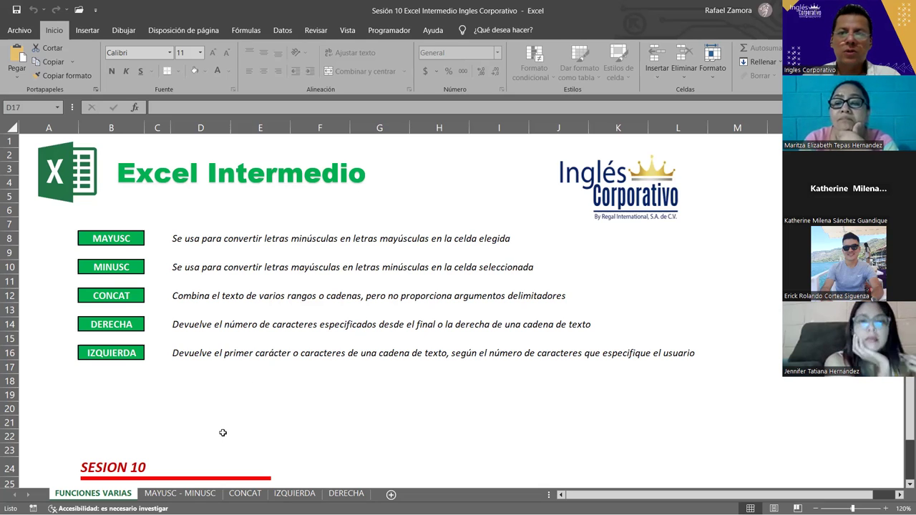
left_click(163, 498)
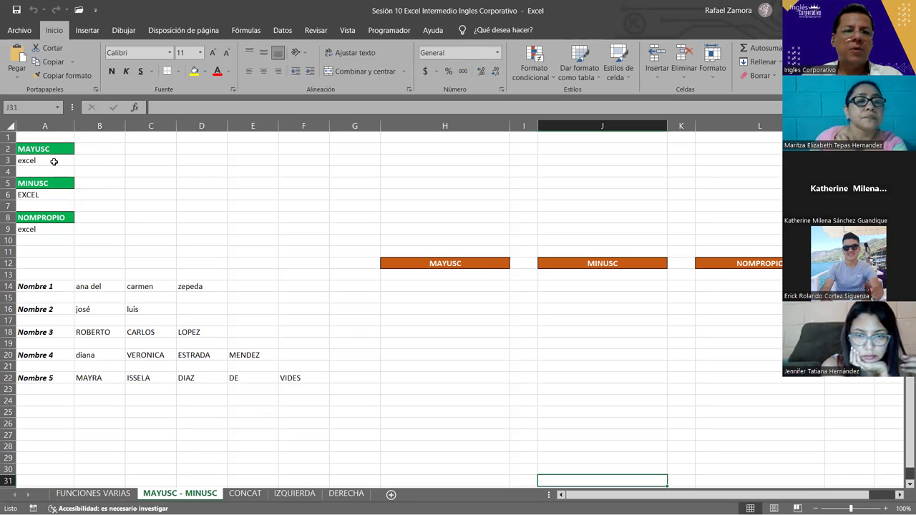
left_click(70, 165)
left_click(59, 195)
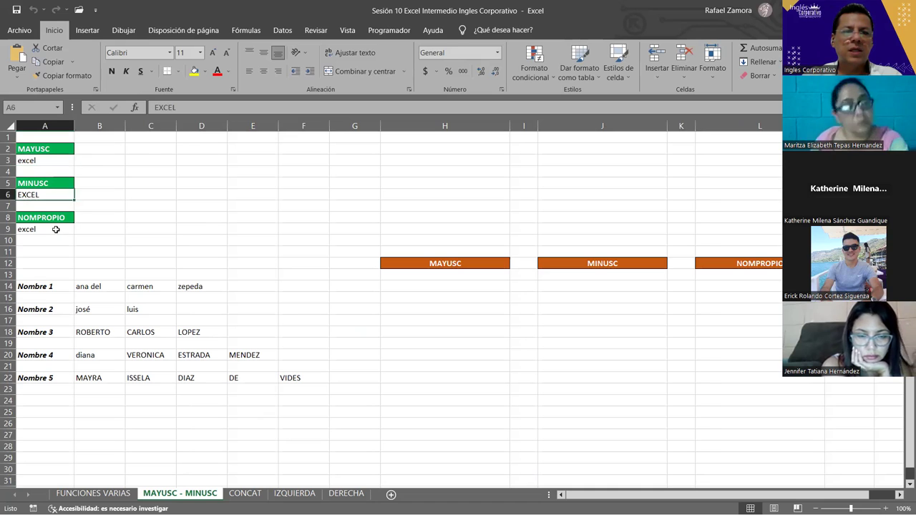
left_click(58, 228)
left_click(57, 161)
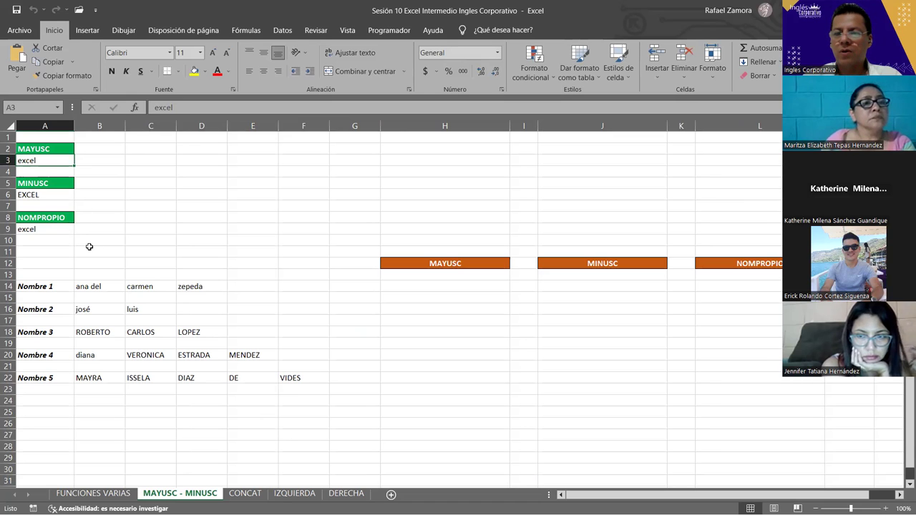
left_click(157, 152)
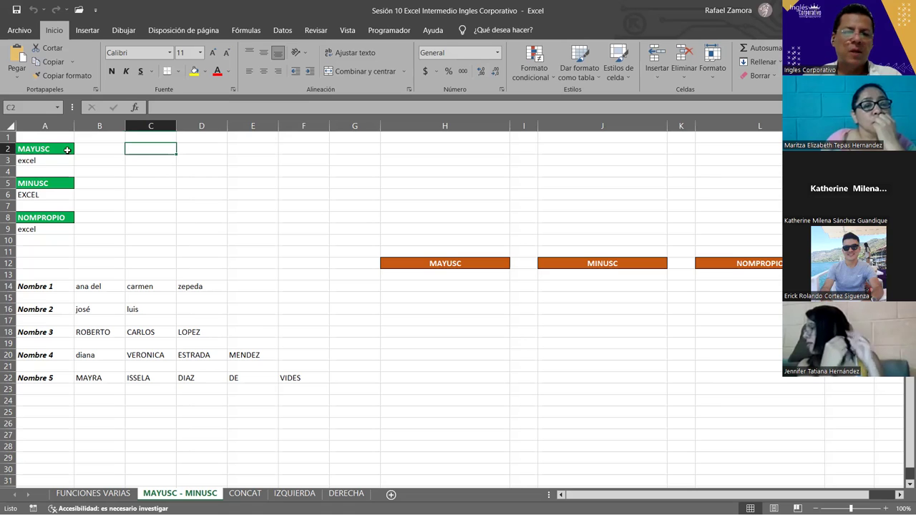
left_click(32, 161)
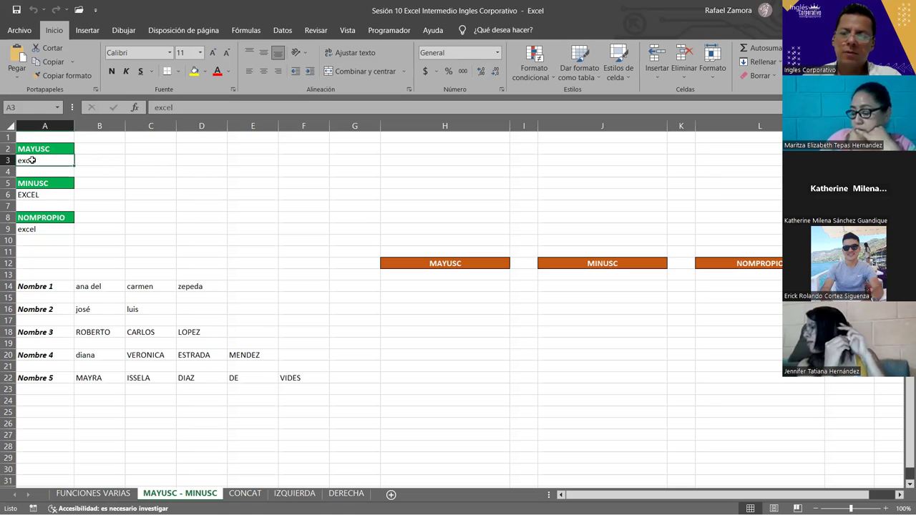
left_click(147, 151)
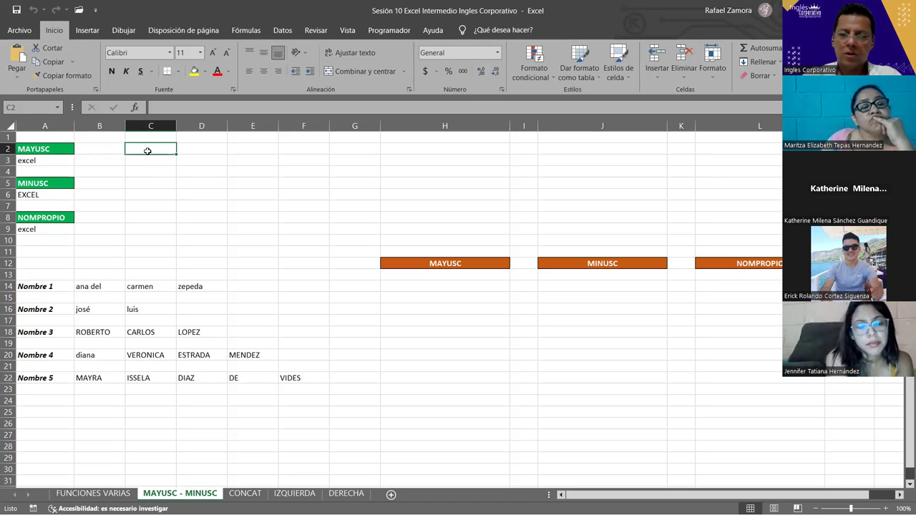
Enter =MAYUSC(A3) in C2 so it shows EXCEL, then recheck the formula.
type(")")
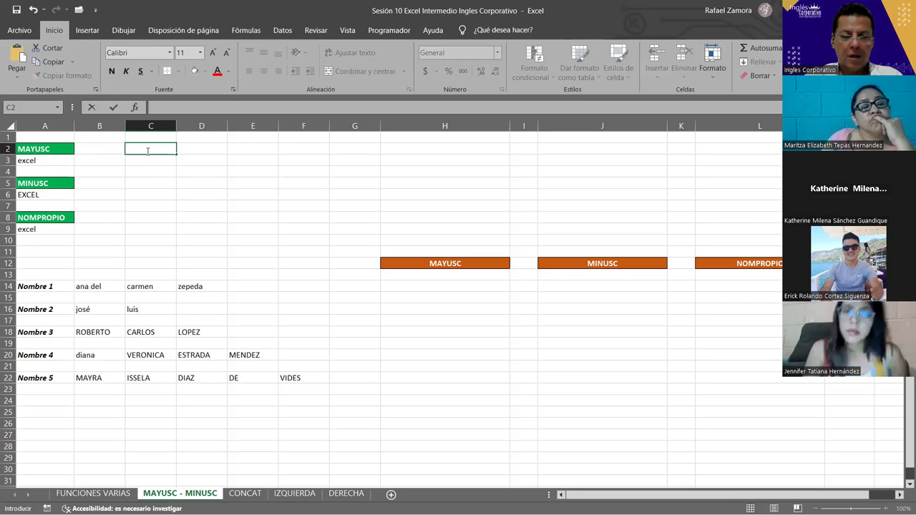
type("=mayusc")
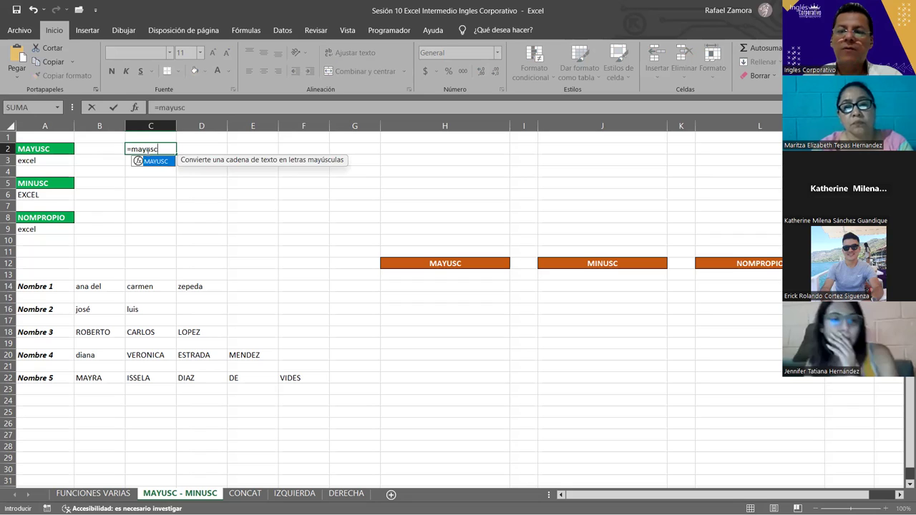
key("Tab")
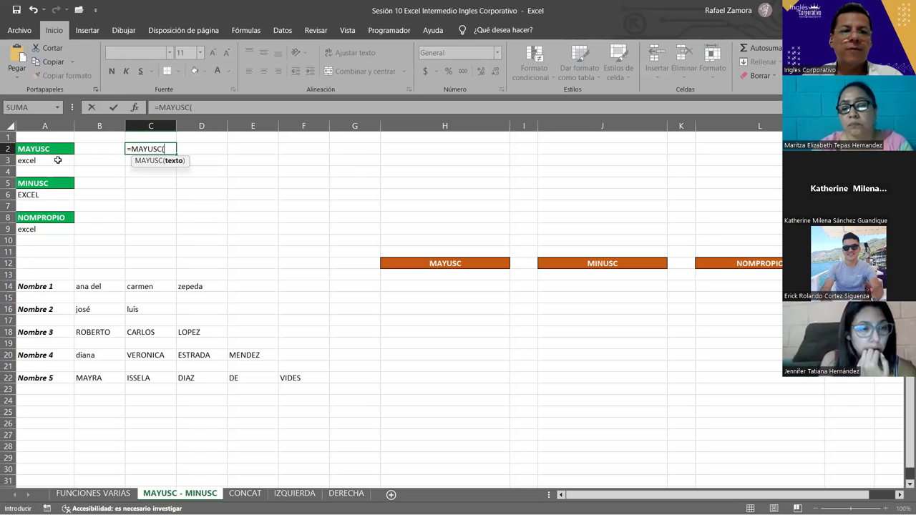
left_click(57, 160)
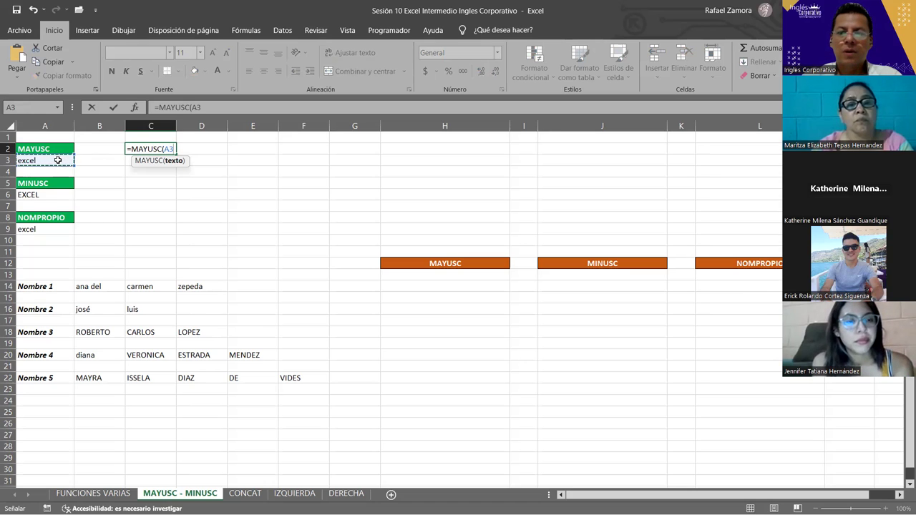
type(")")
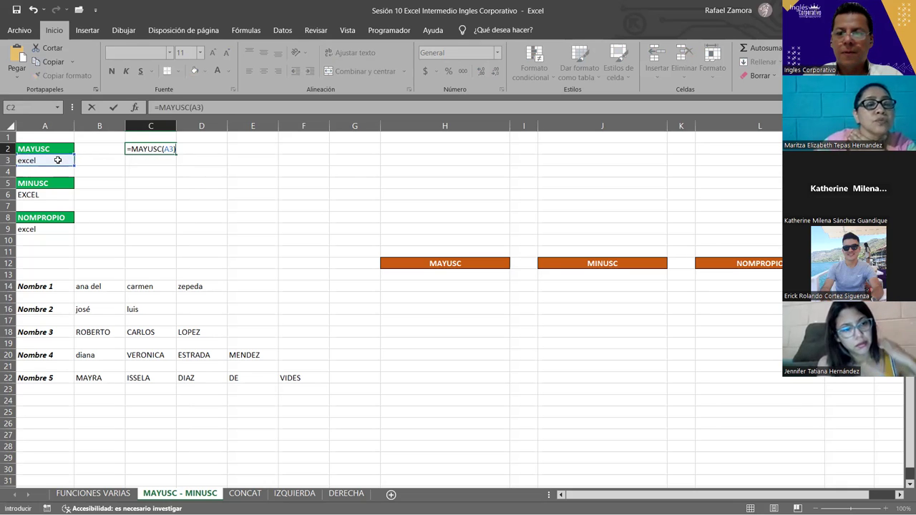
key("Return")
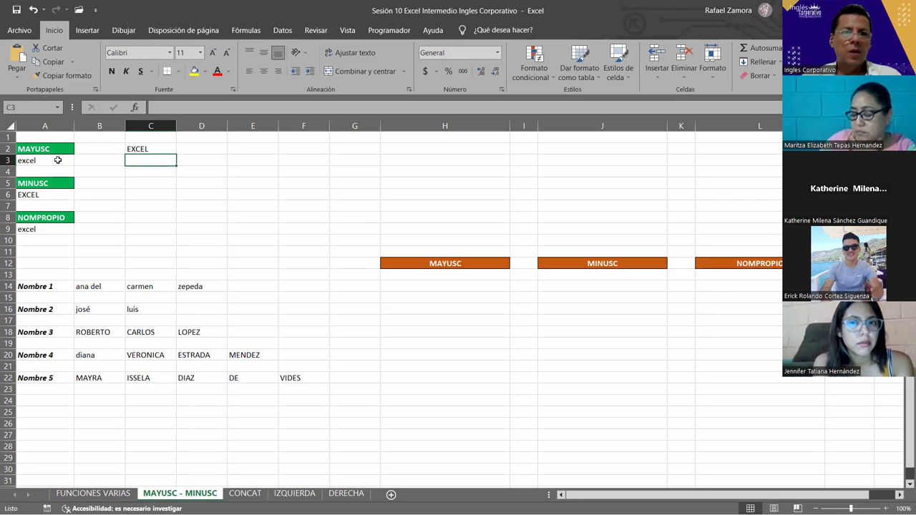
left_click(160, 148)
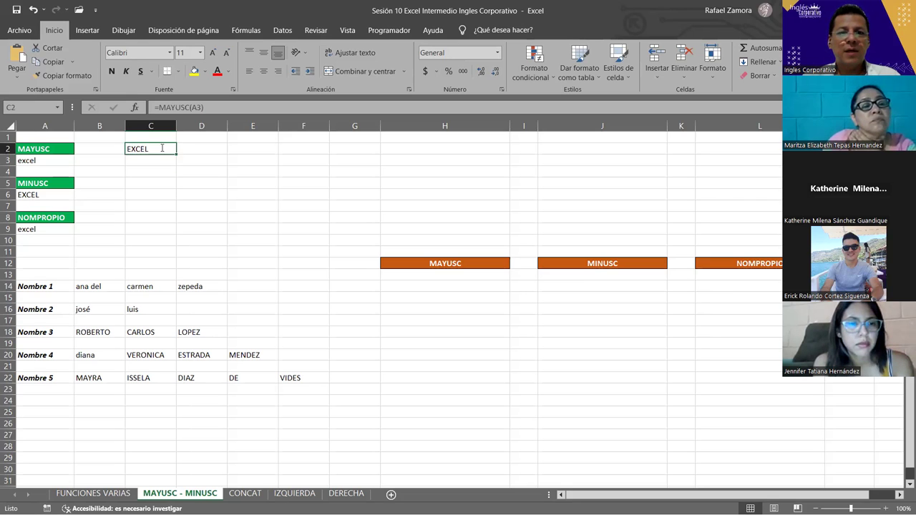
key("F2")
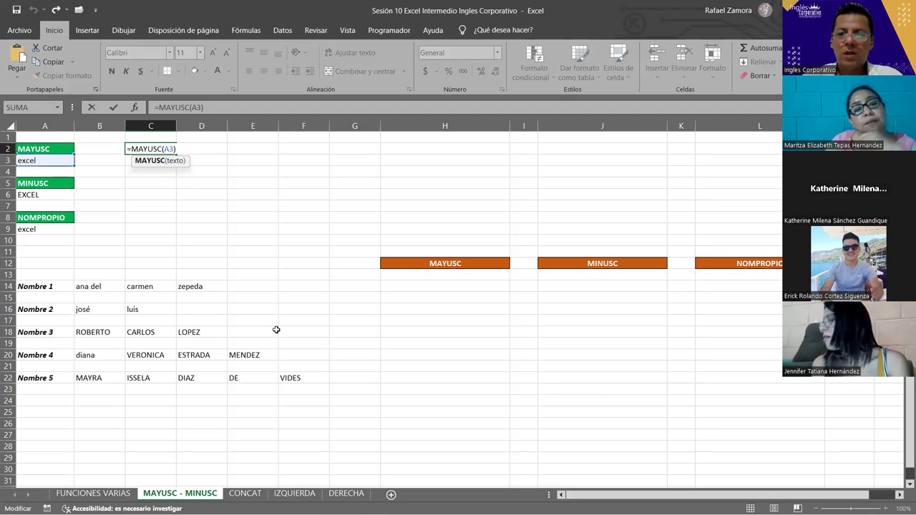
key("ctrl+Return")
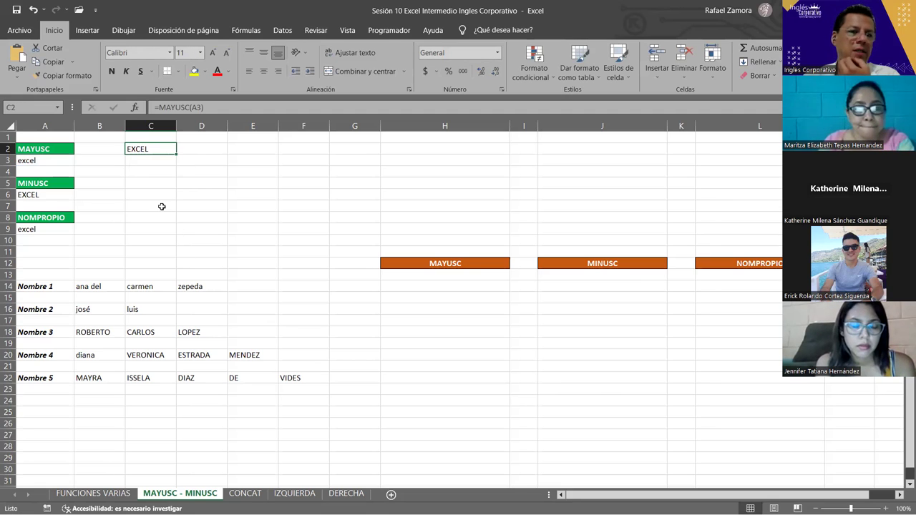
Enter =MINUSC(A6) in C6 so it displays excel.
left_click(153, 195)
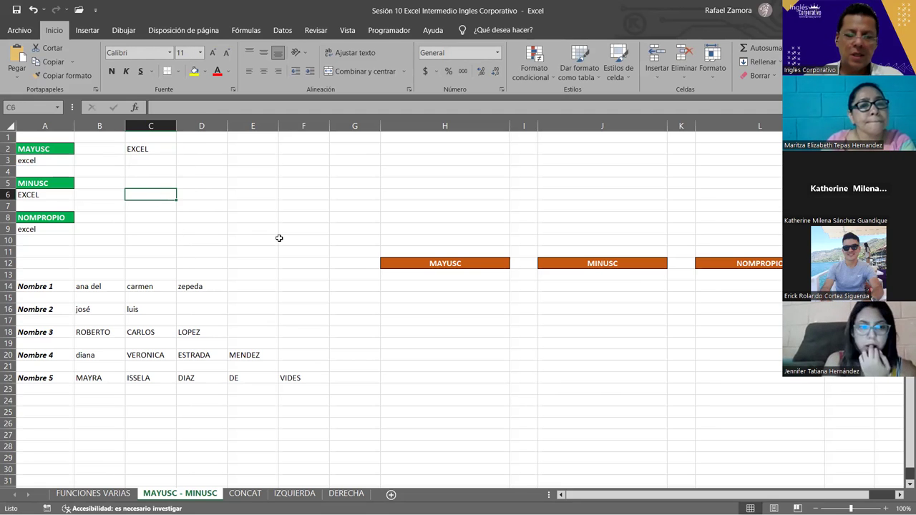
type("=")
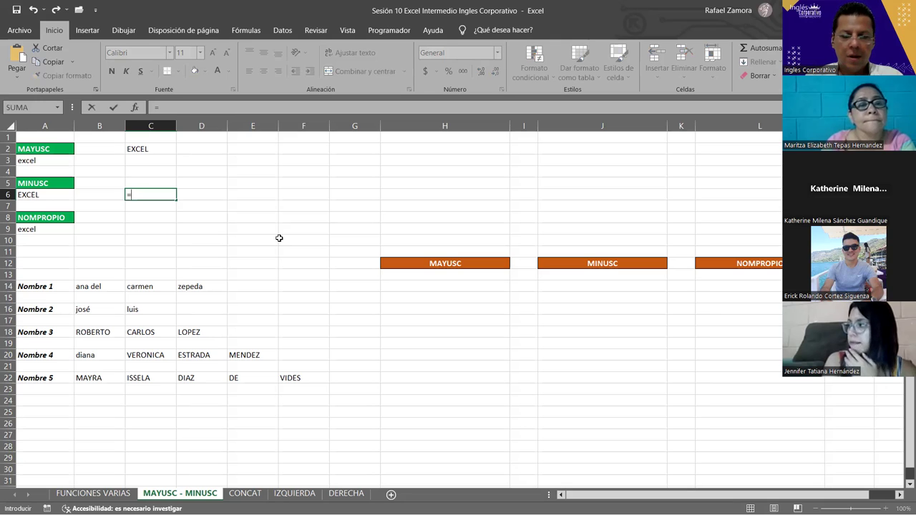
type("minus")
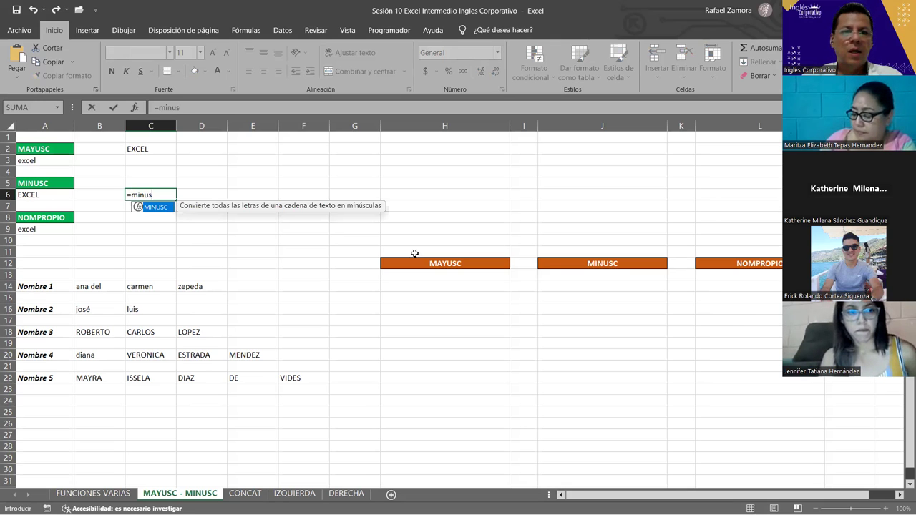
key("Tab")
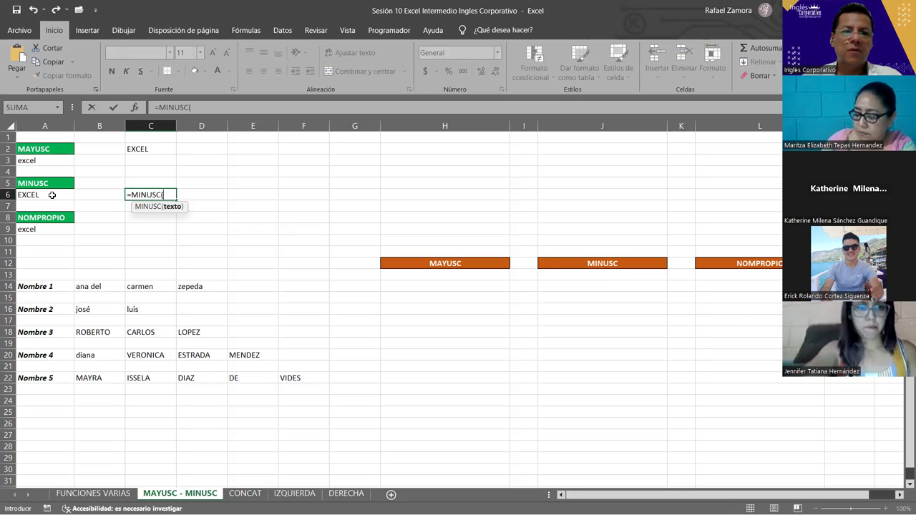
left_click(52, 195)
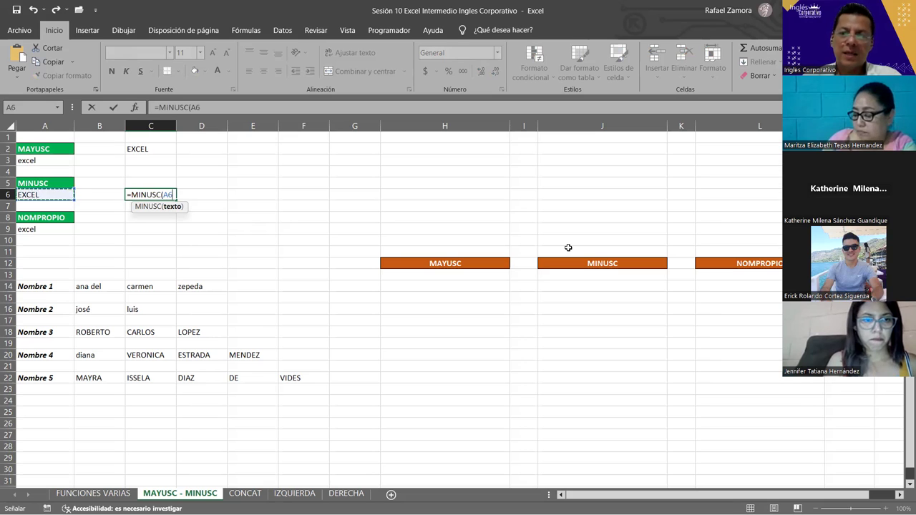
type(")")
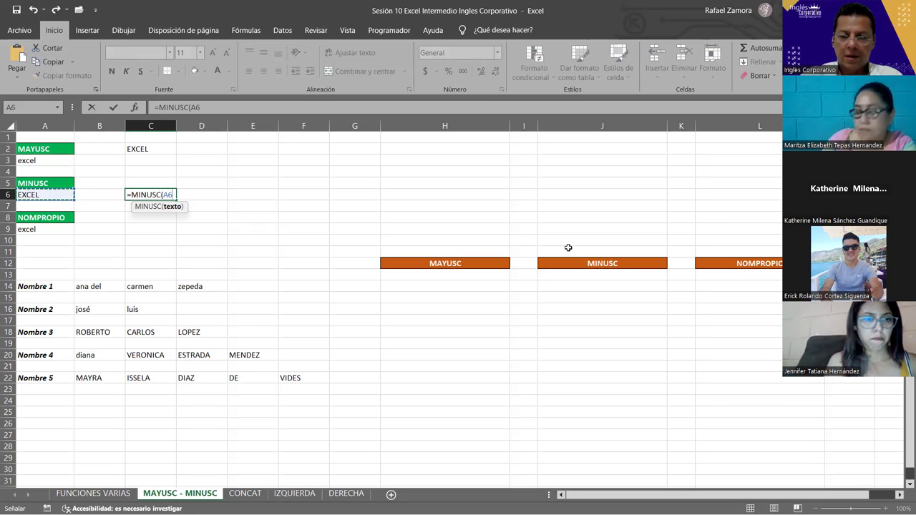
key("Return")
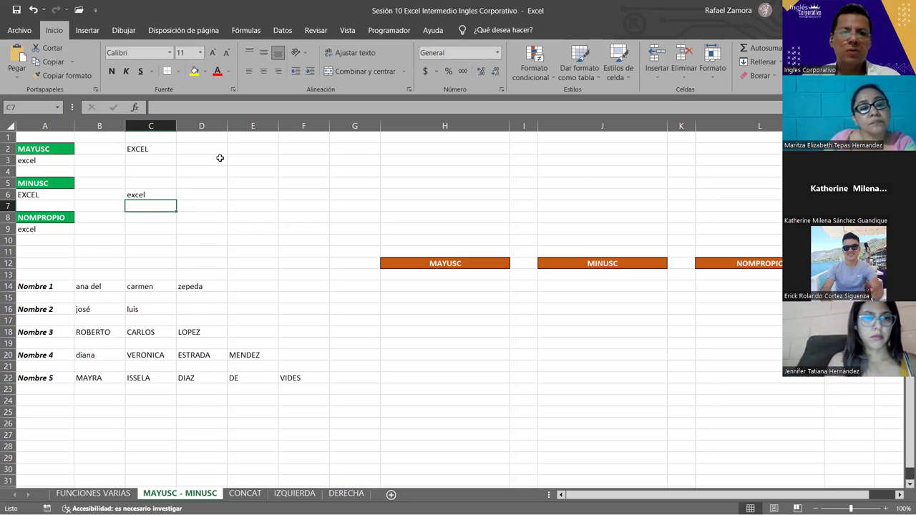
left_click(160, 151)
Move the EXCEL result from C2 to C3 and shade C3, C6 and C9 light blue.
left_click_drag(161, 155, 160, 160)
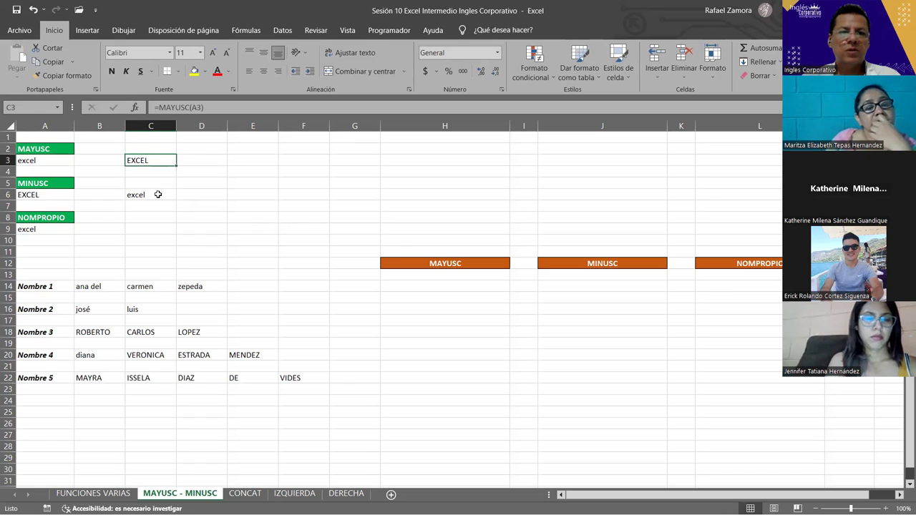
left_click(158, 194, "ctrl")
left_click(158, 230, "ctrl")
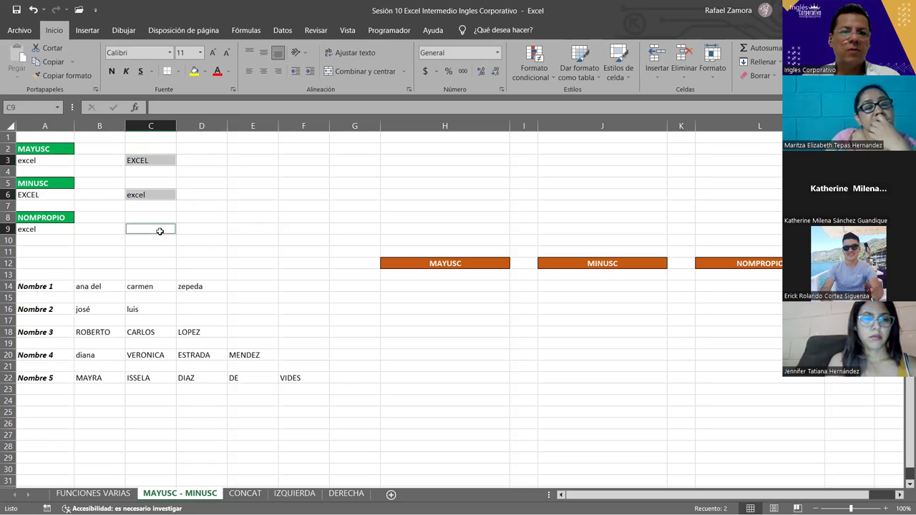
left_click(205, 72)
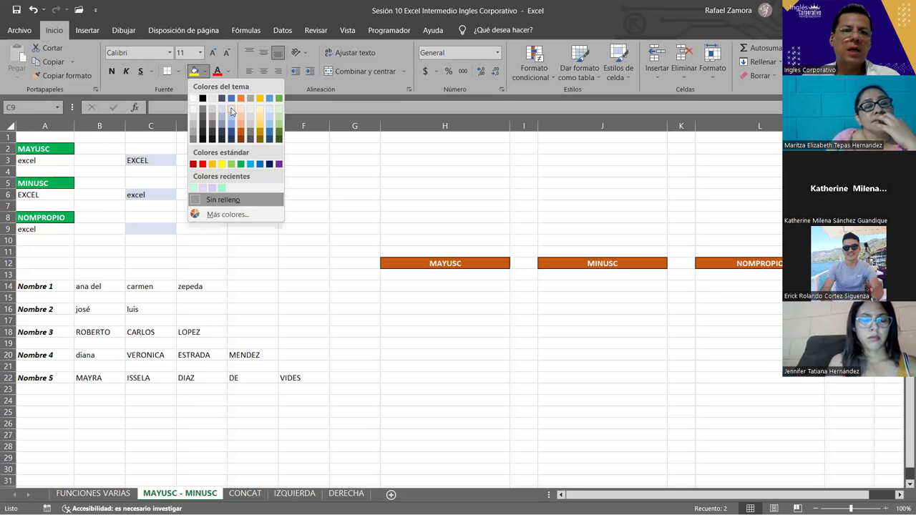
left_click(231, 111)
Add borders on all sides of the three result cells.
left_click(176, 71)
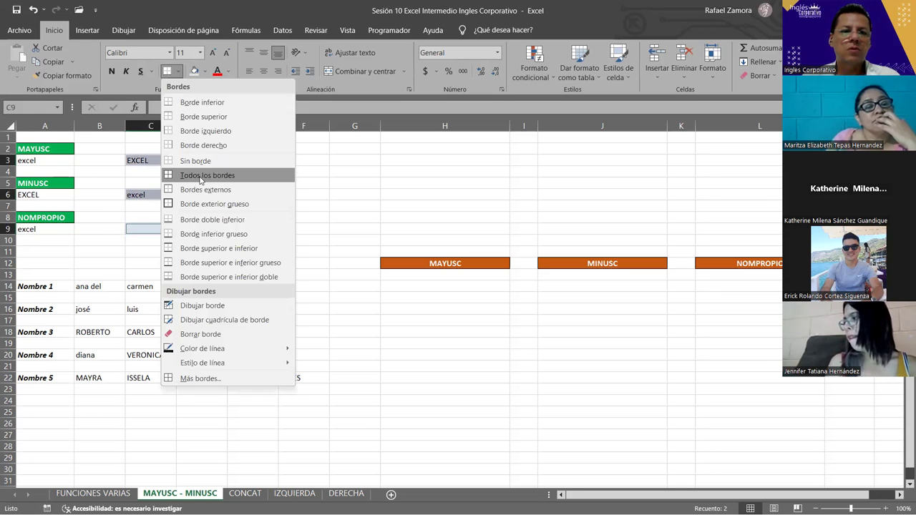
left_click(200, 177)
left_click(241, 239)
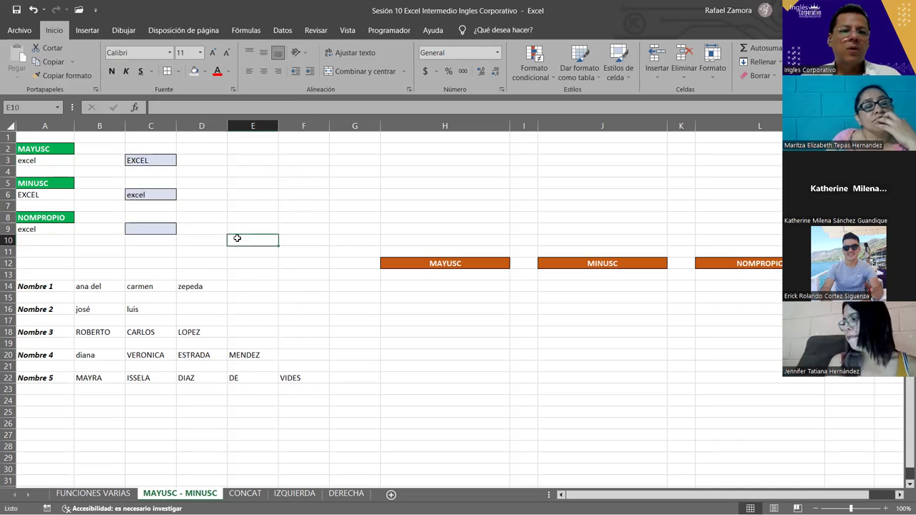
left_click(145, 228)
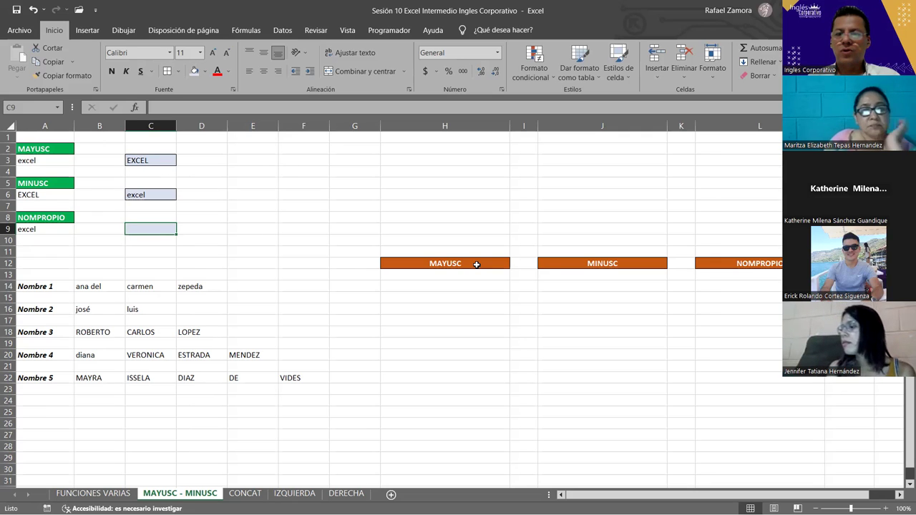
Enter =NOMPROPIO(A9) in C9 so it displays Excel.
type("=")
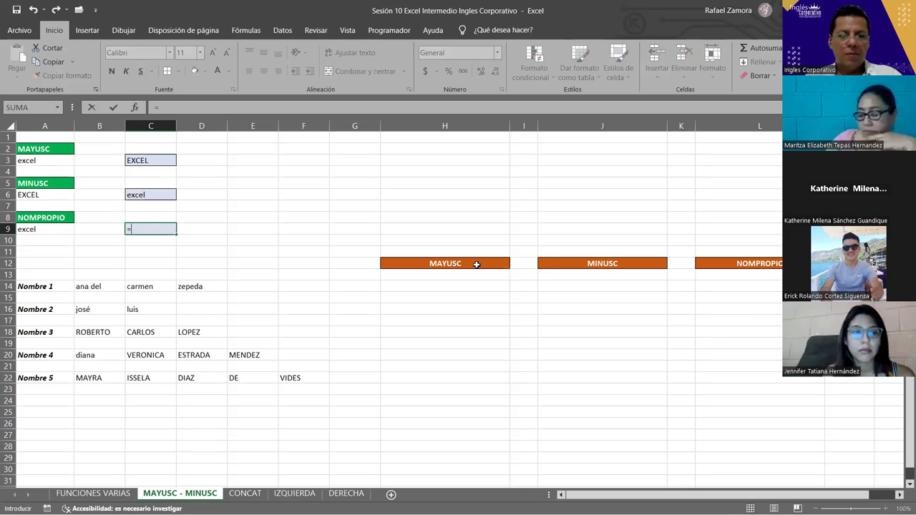
type("nom")
key("Tab")
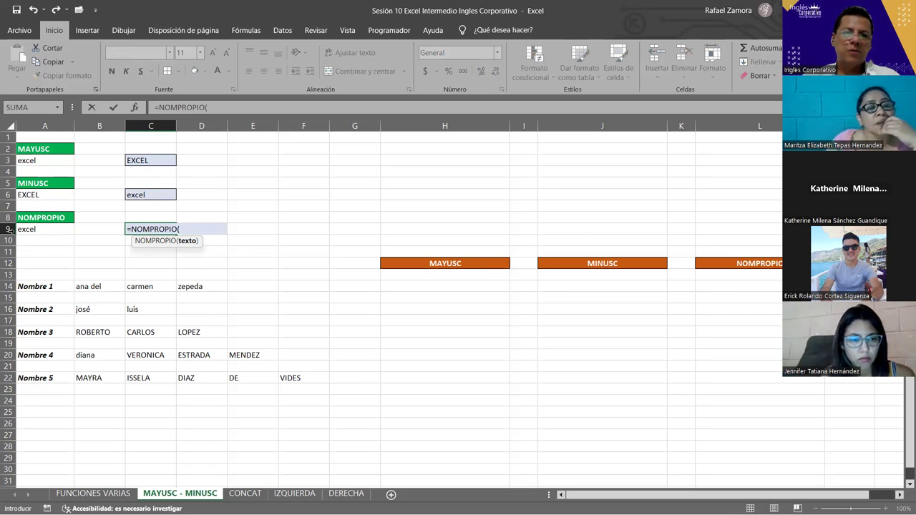
left_click(43, 230)
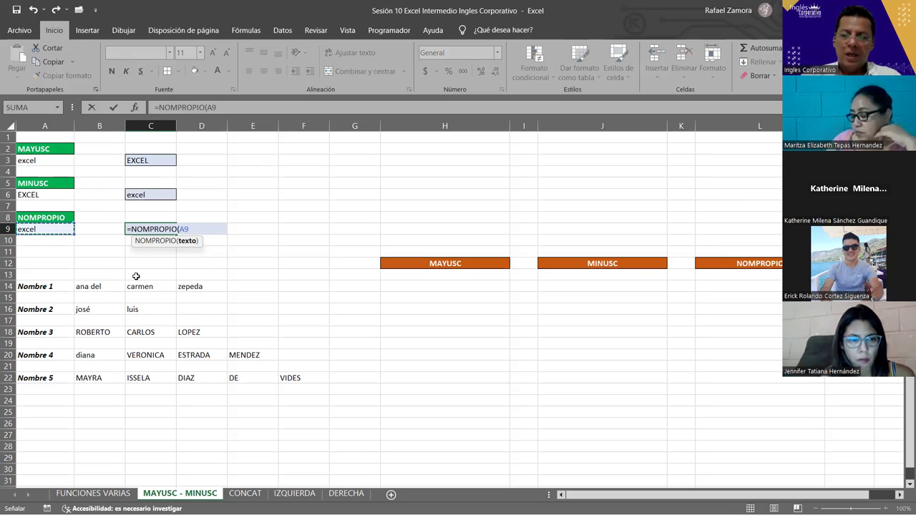
type(")")
key("Return")
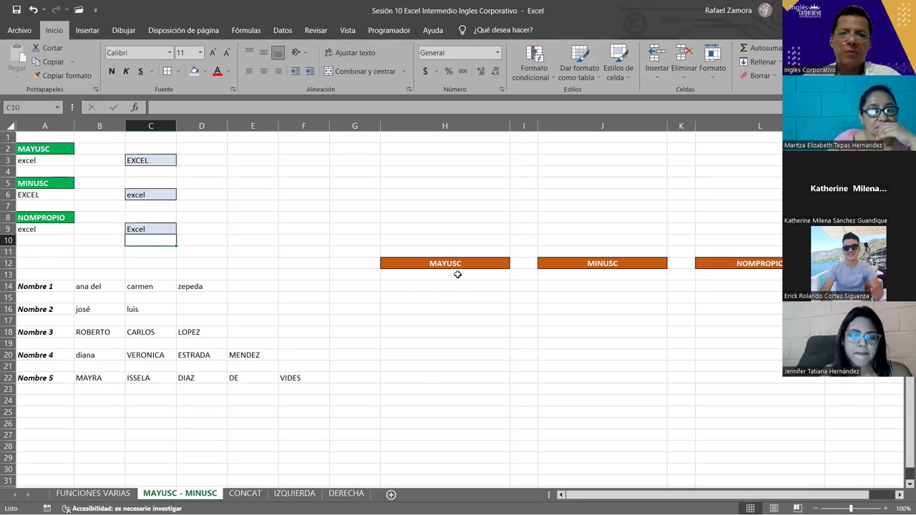
Enter =MAYUSC(B14:D14) in H13 under the MAYUSC heading.
left_click(433, 273)
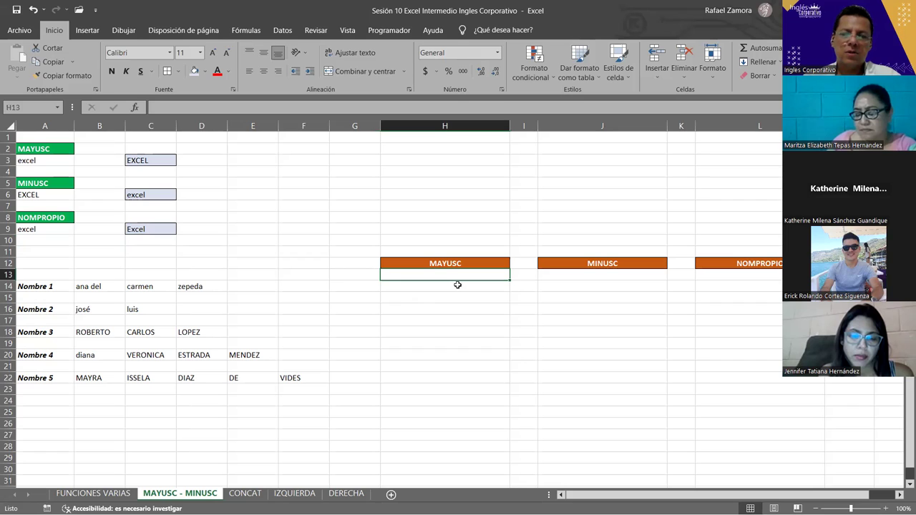
type("=")
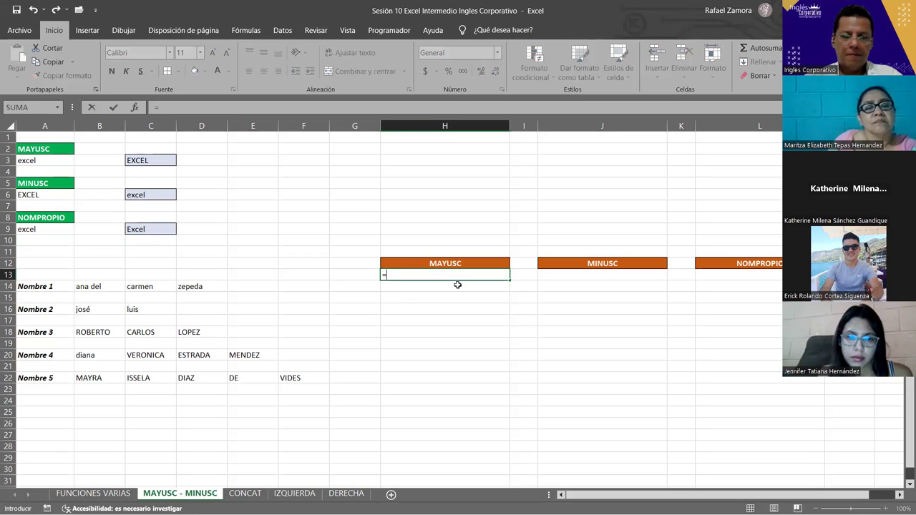
type("mayusc")
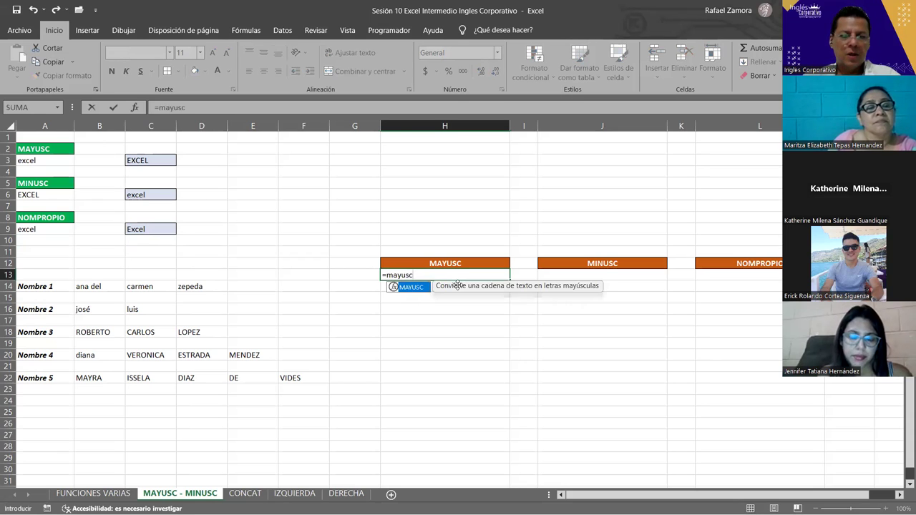
key("Tab")
left_click_drag(111, 290, 202, 287)
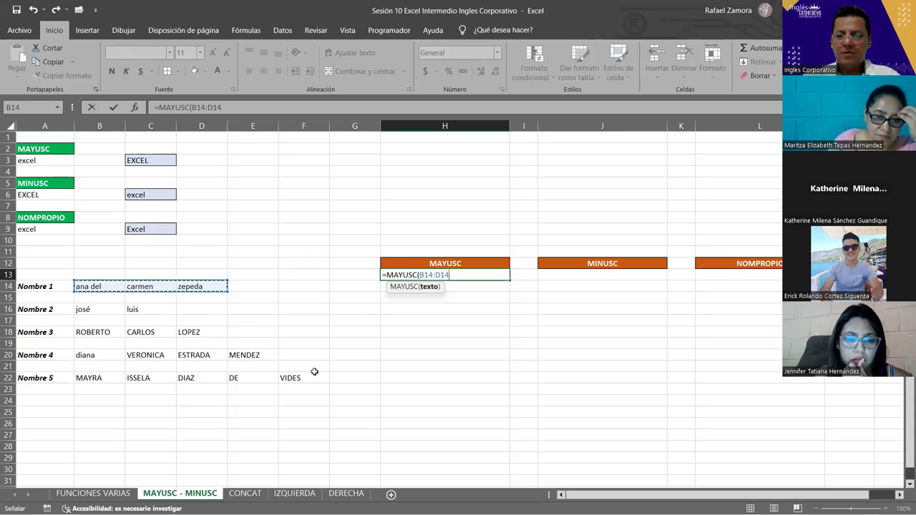
key("Return")
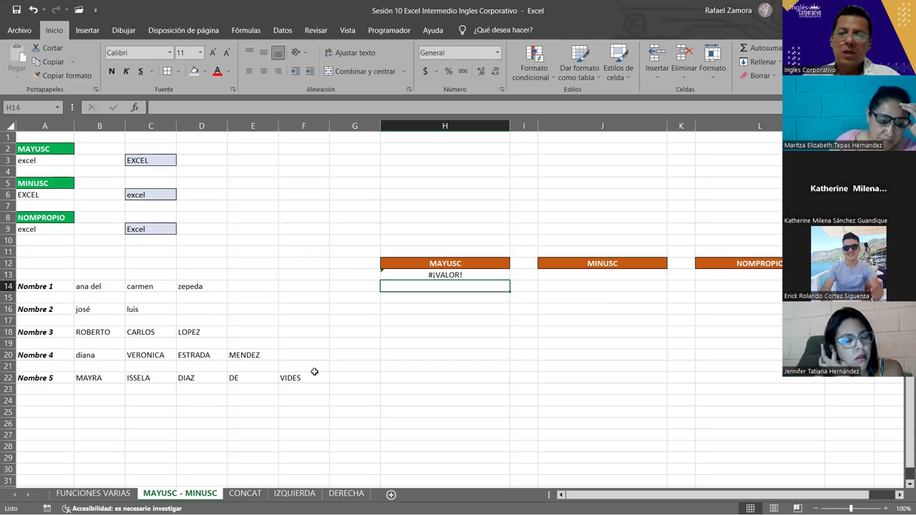
Correct H13's formula to reference only B14 so it shows ANA DEL.
double_click(474, 273)
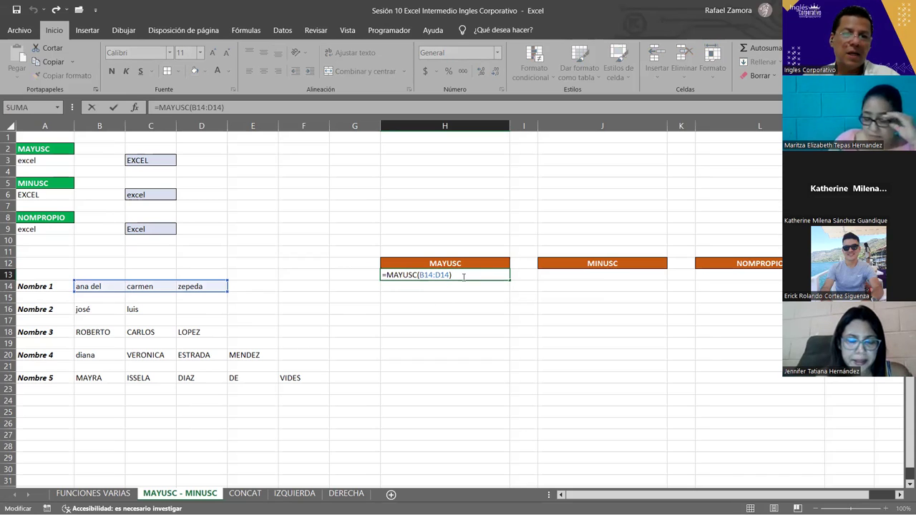
double_click(444, 275)
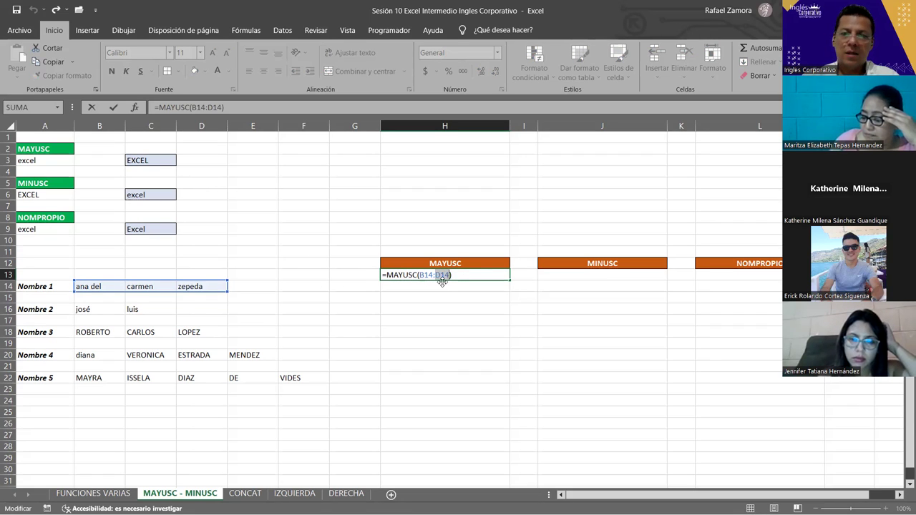
key("BackSpace")
key("Return")
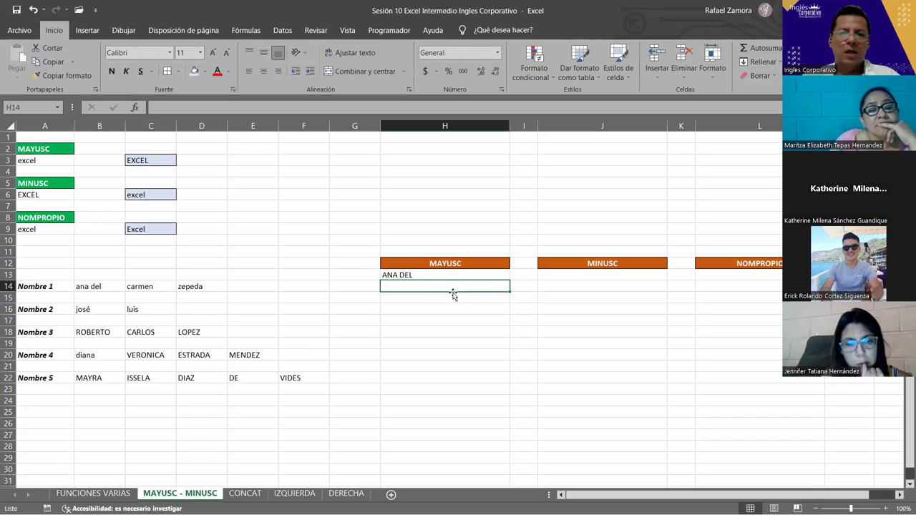
Enter =MINUSC(C14) in J13 to show carmen, then switch to the CONCAT sheet.
left_click(601, 277)
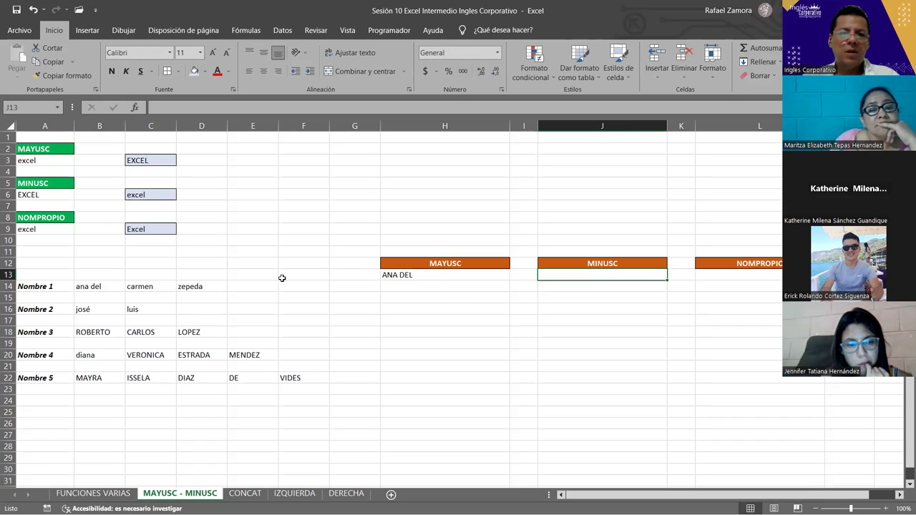
type("=")
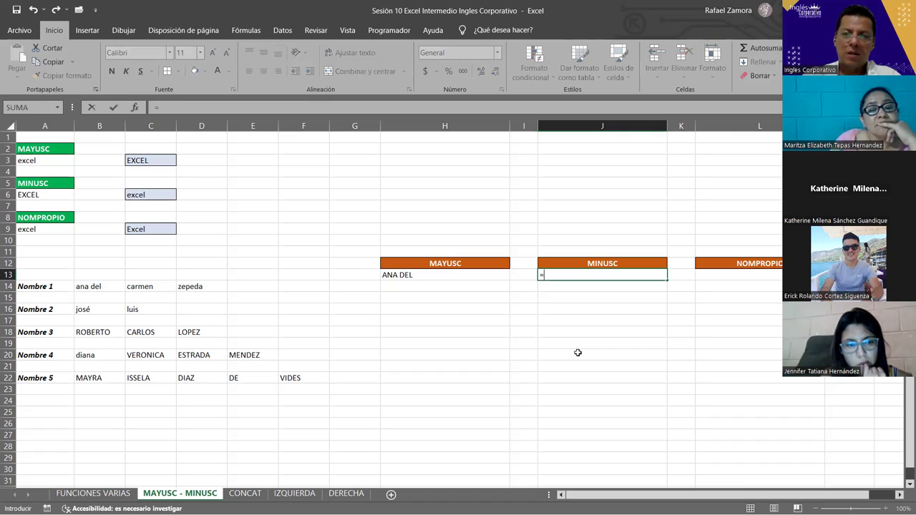
type("minu")
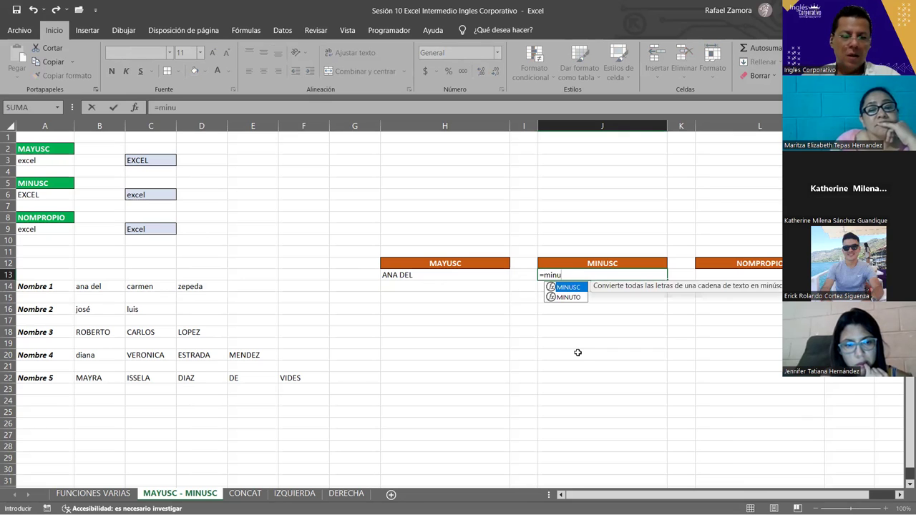
key("Tab")
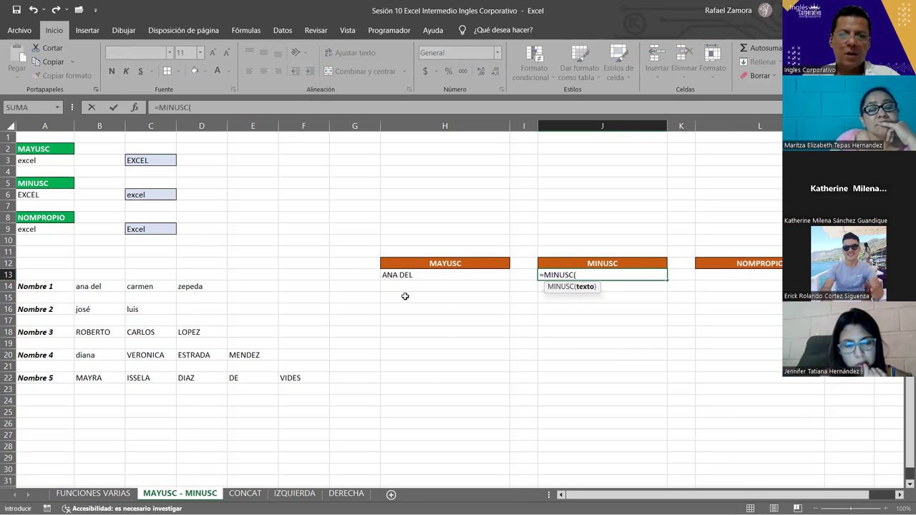
left_click(138, 284)
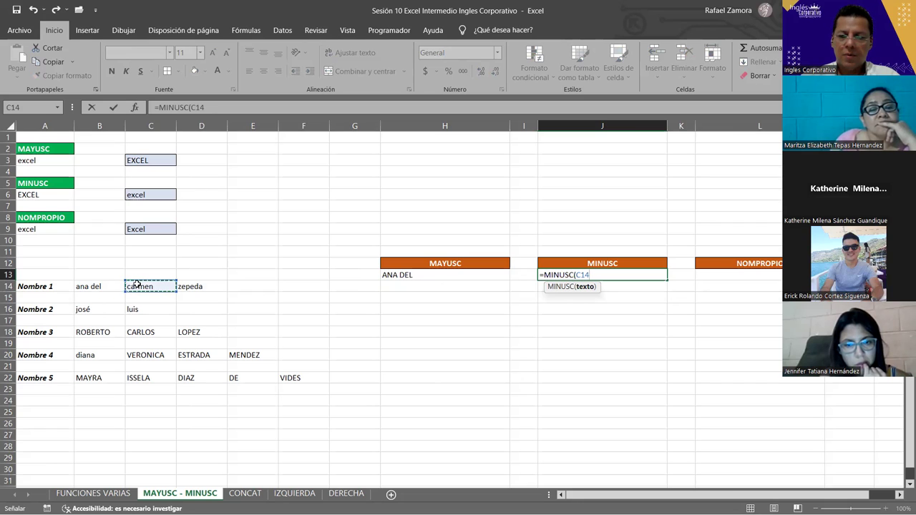
key("Return")
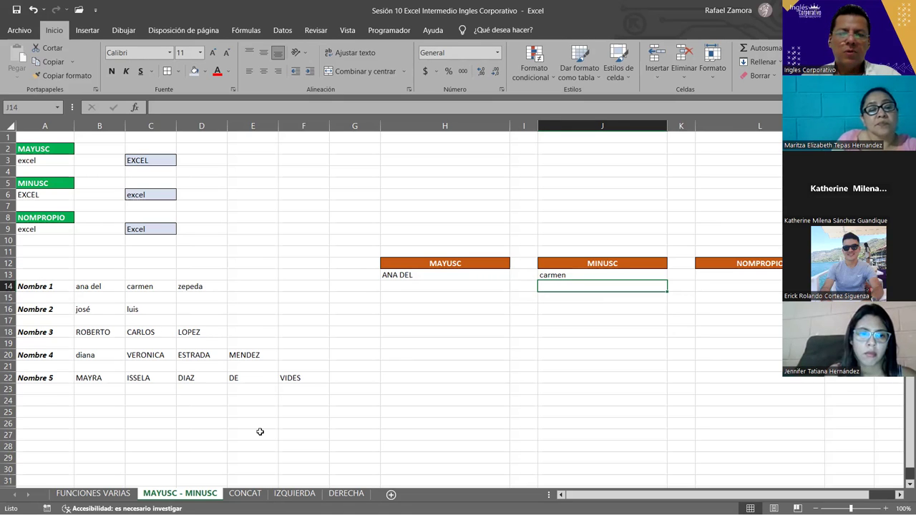
left_click(244, 494)
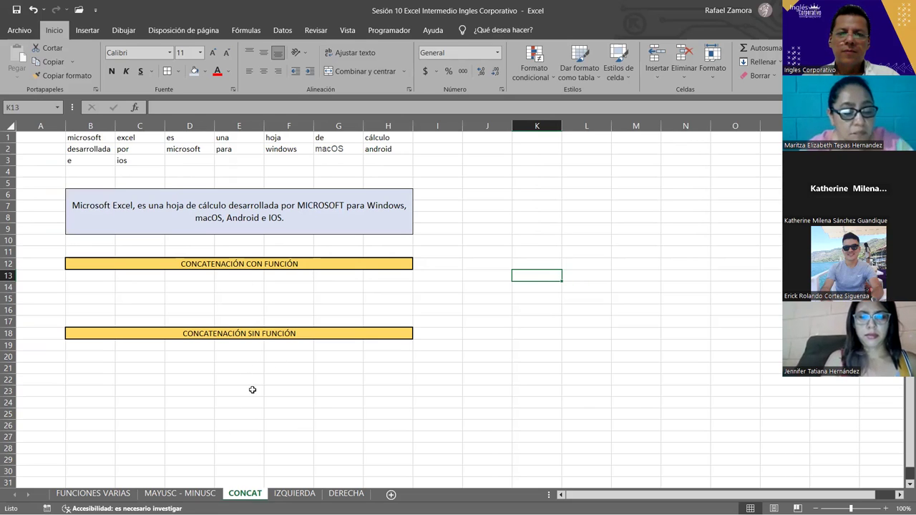
Start a =conc formula in C22, cancel it, and return to the MAYUSC - MINUSC sheet.
left_click(160, 375)
type("=")
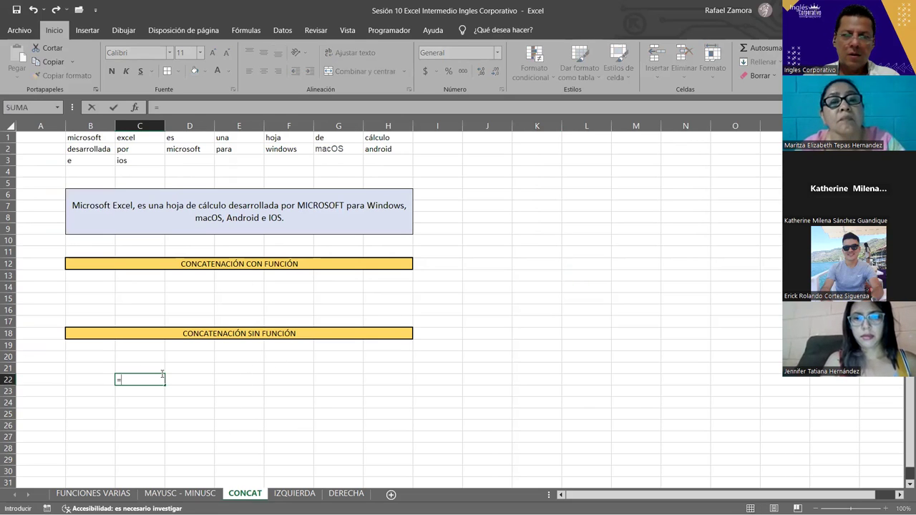
type("conc")
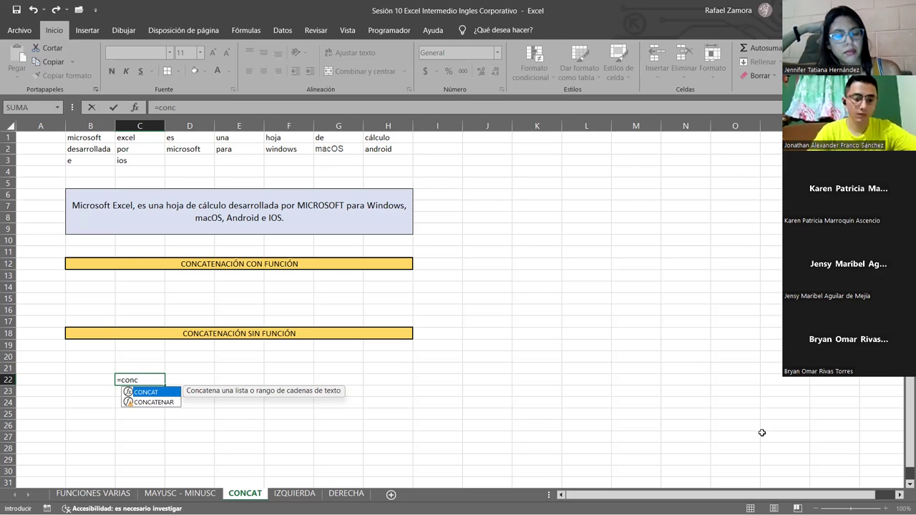
key("Escape")
key("Escape")
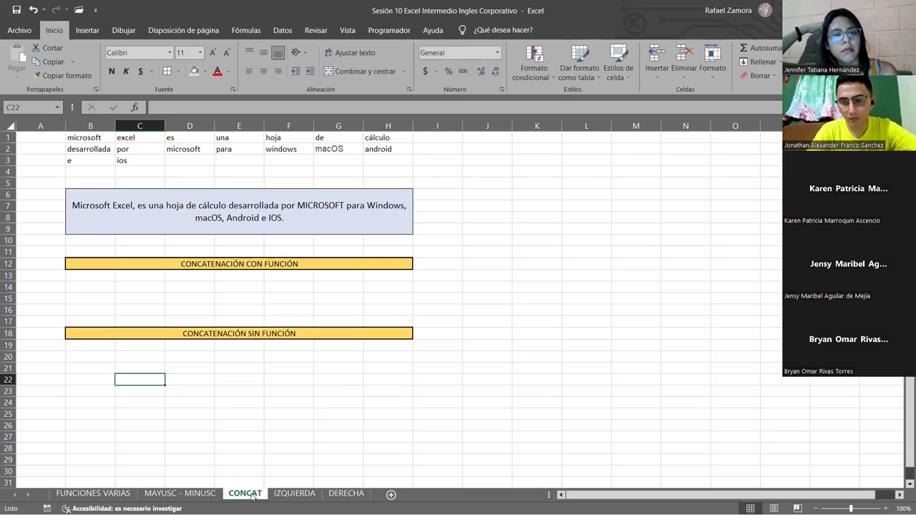
key("ctrl+Page_Up")
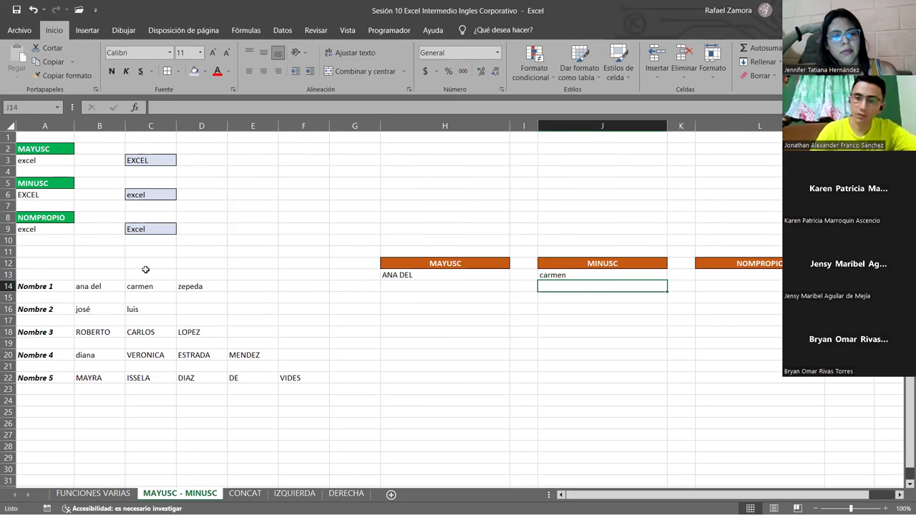
Clear the uppercase formula from H13.
left_click(113, 286)
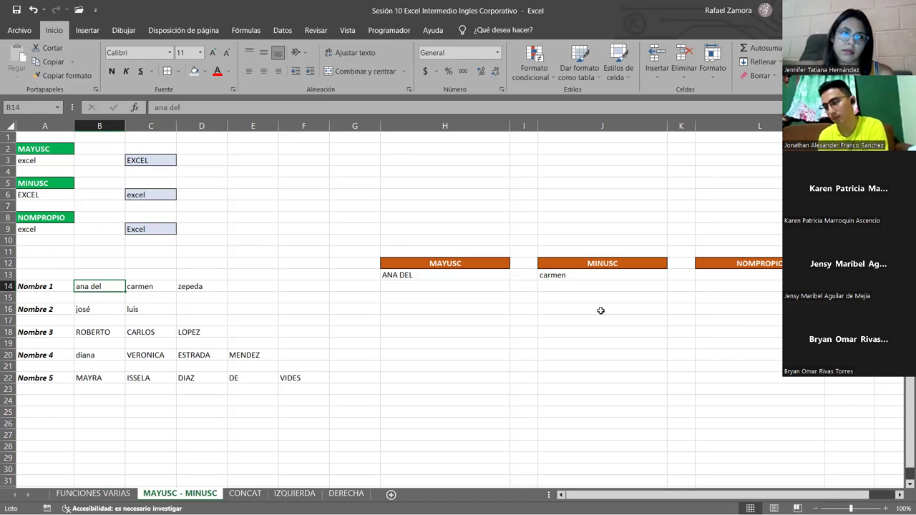
left_click(441, 278)
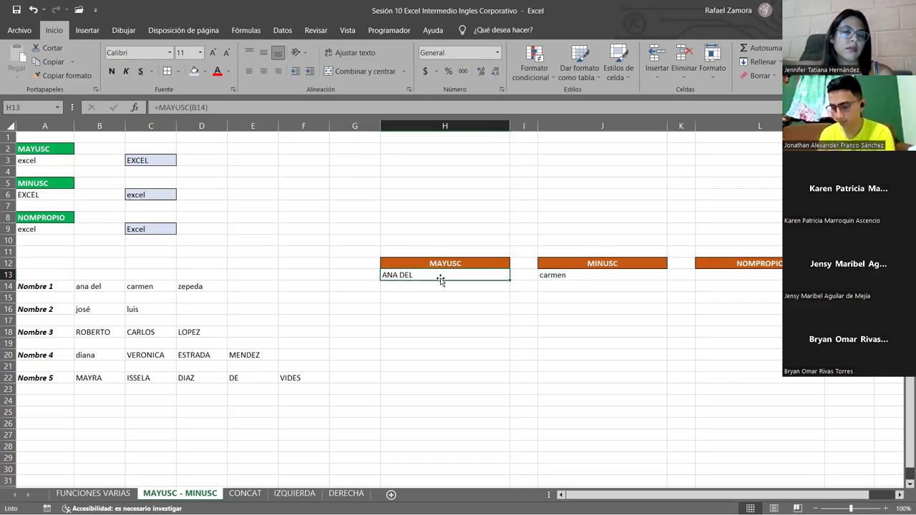
key("Delete")
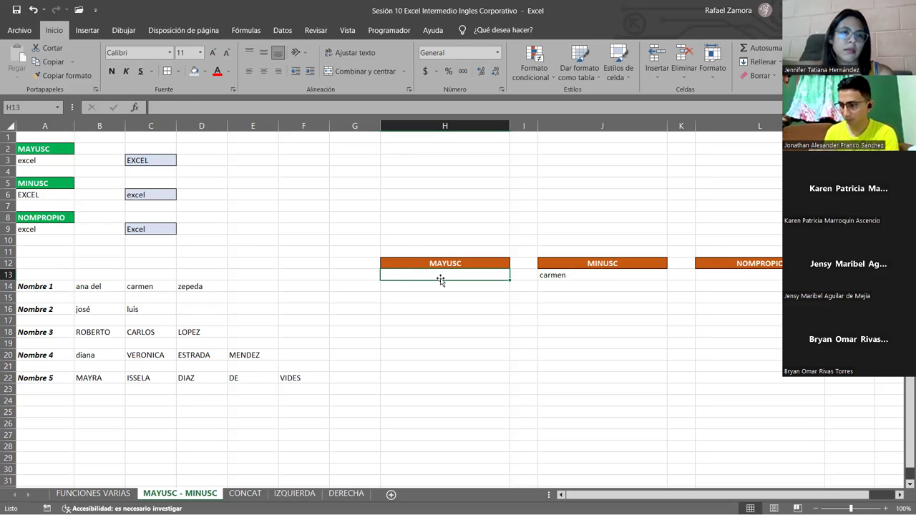
Begin a CONCAT formula in H13, cancel it, and select H14 instead.
left_click_drag(88, 286, 202, 285)
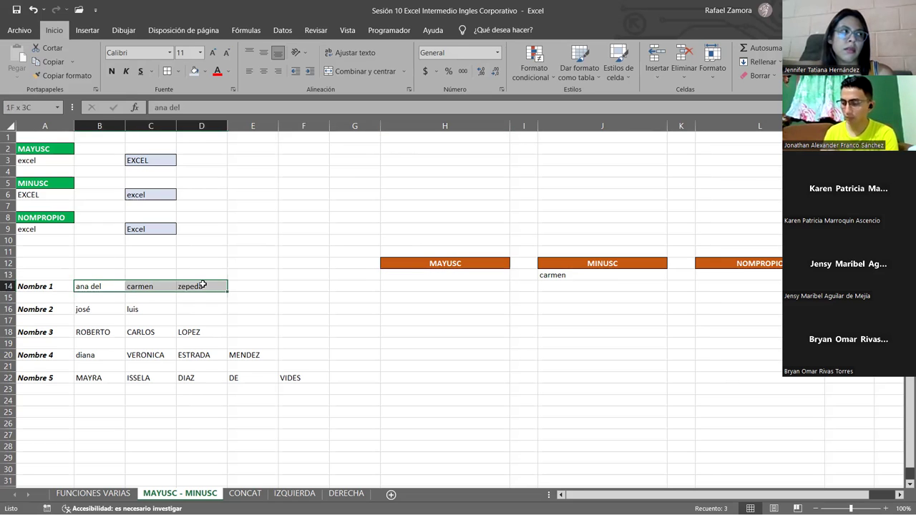
left_click(486, 275)
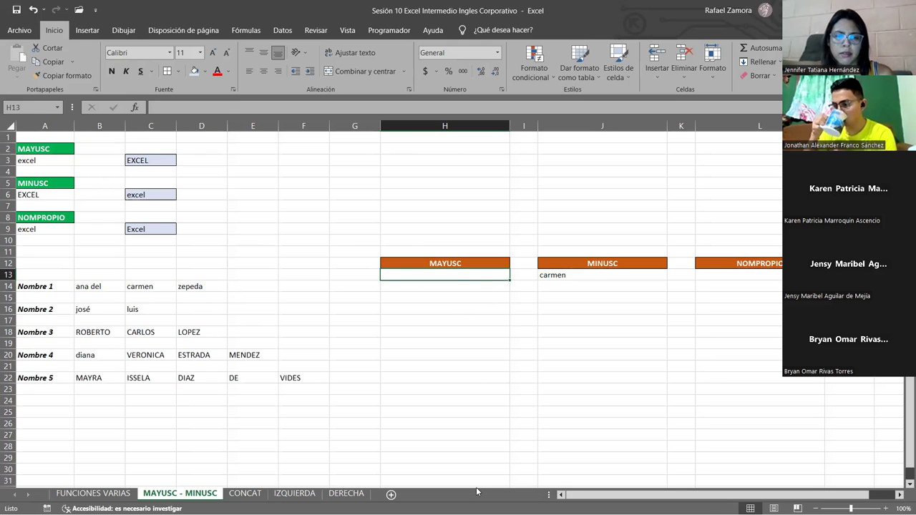
type("=")
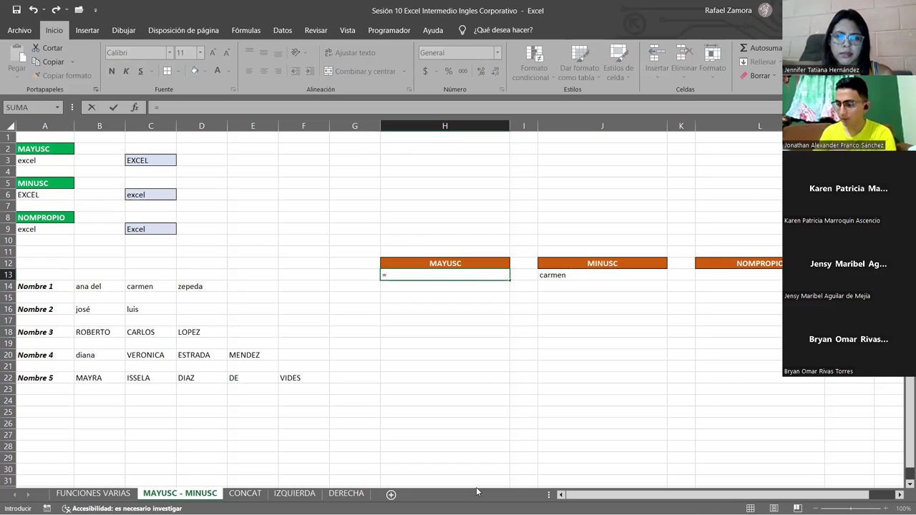
type("conca")
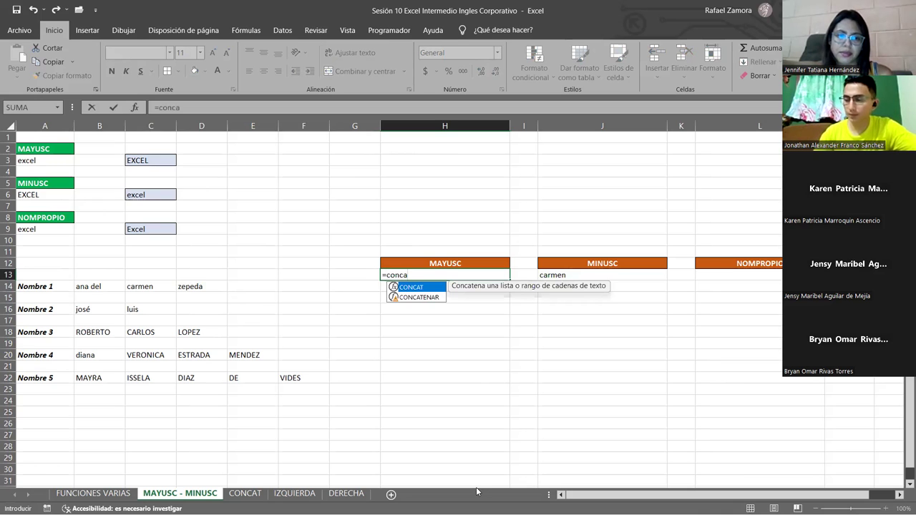
key("Tab")
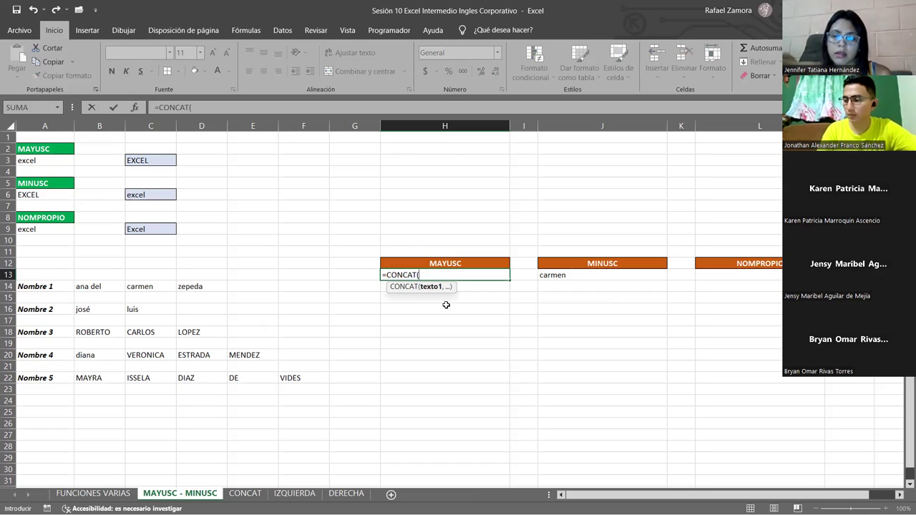
key("Escape")
left_click(431, 286)
Enter =CONCAT(B14,C14,D14) in H14 to join the row 14 name parts.
type("=")
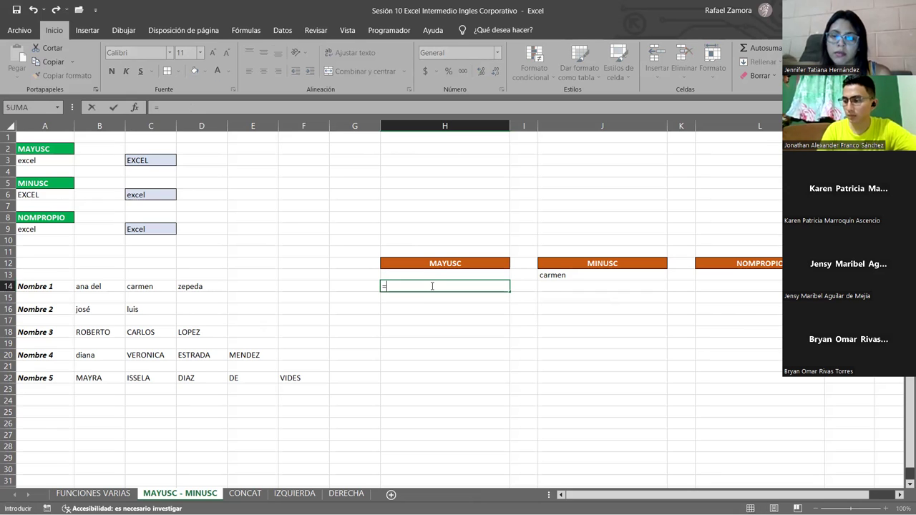
type("CONCAT(")
left_click(106, 286)
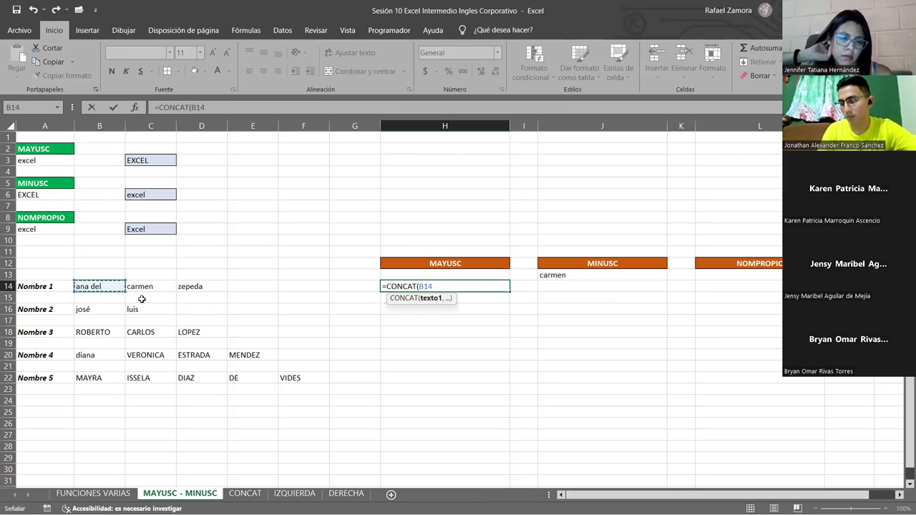
type(",")
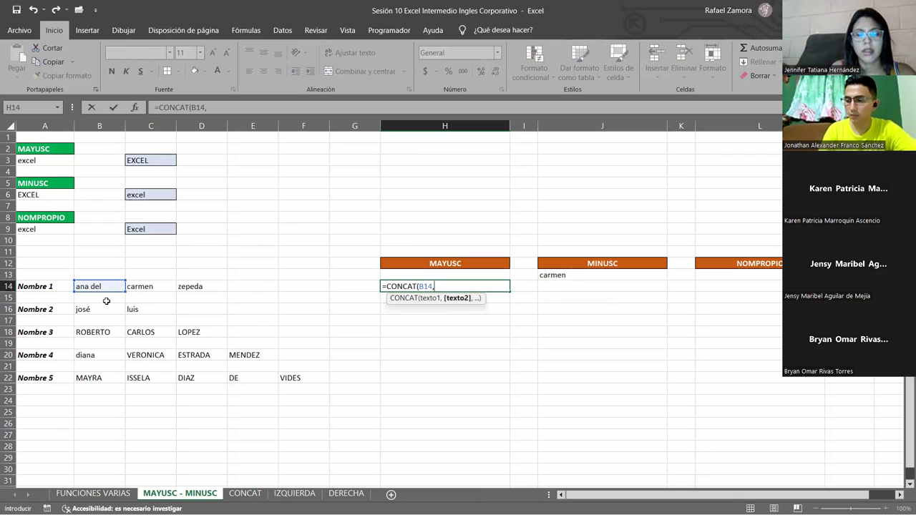
left_click(142, 282)
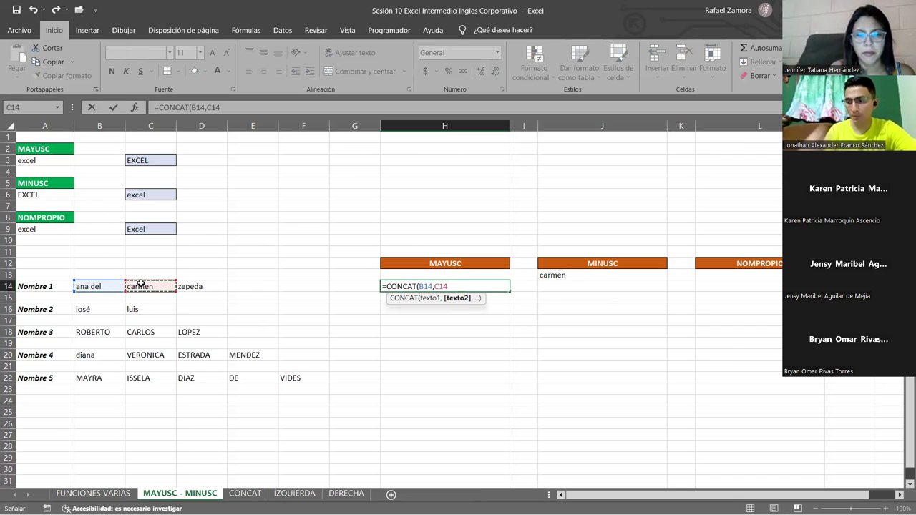
type(",")
left_click(189, 286)
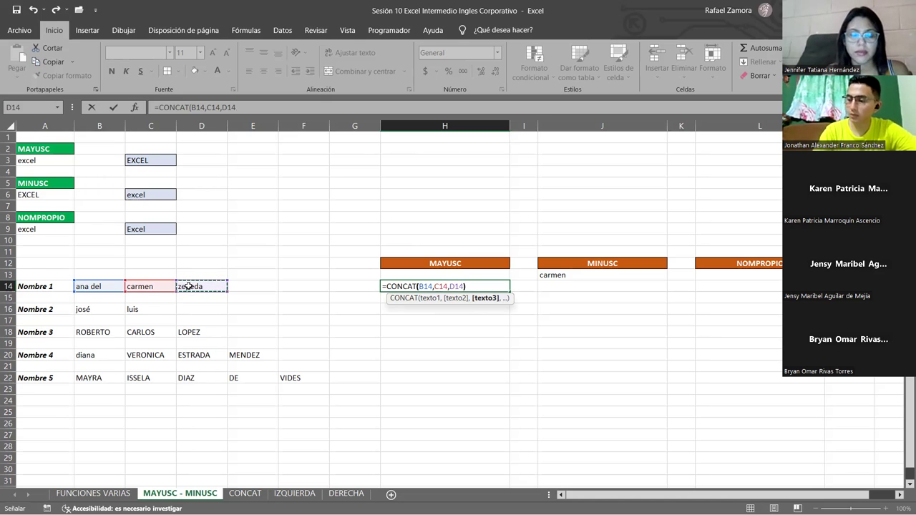
type(")")
key("Return")
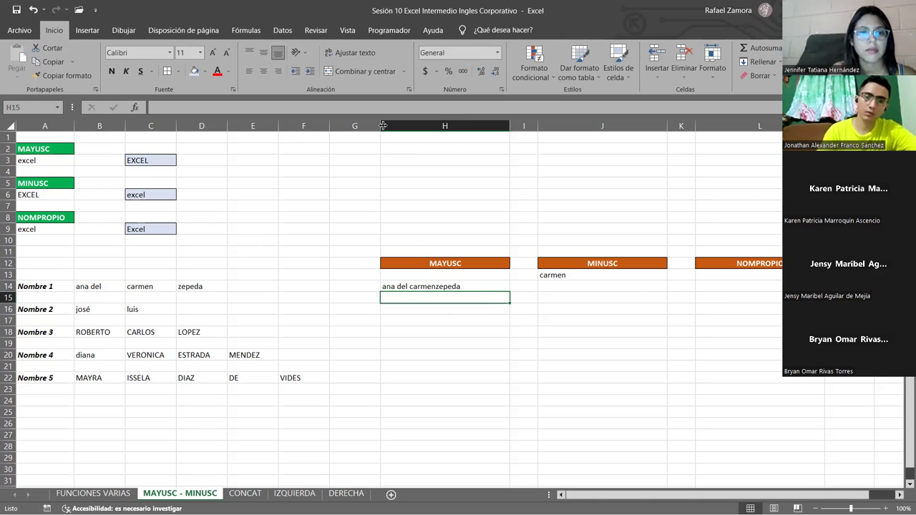
Narrow column G and delete the stray space after C14 in H14's CONCAT formula.
left_click_drag(384, 125, 359, 125)
left_click(389, 342)
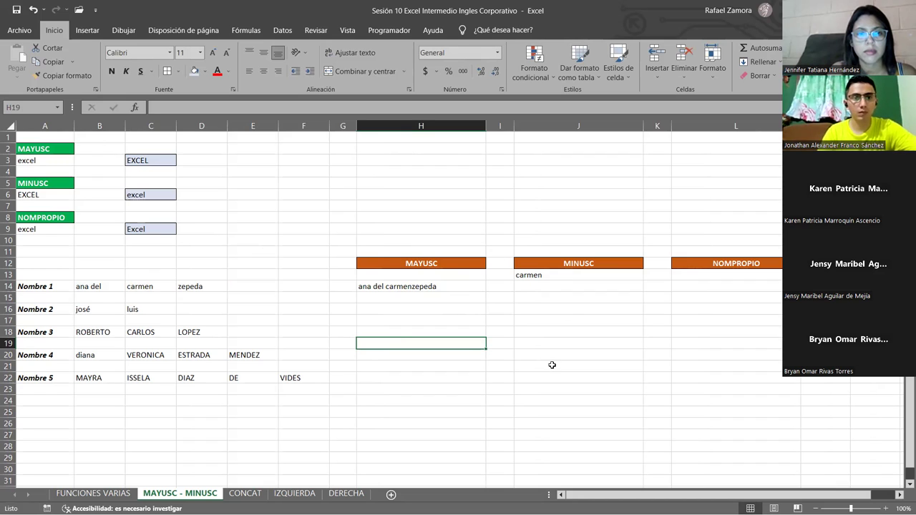
left_click(432, 286)
double_click(413, 286)
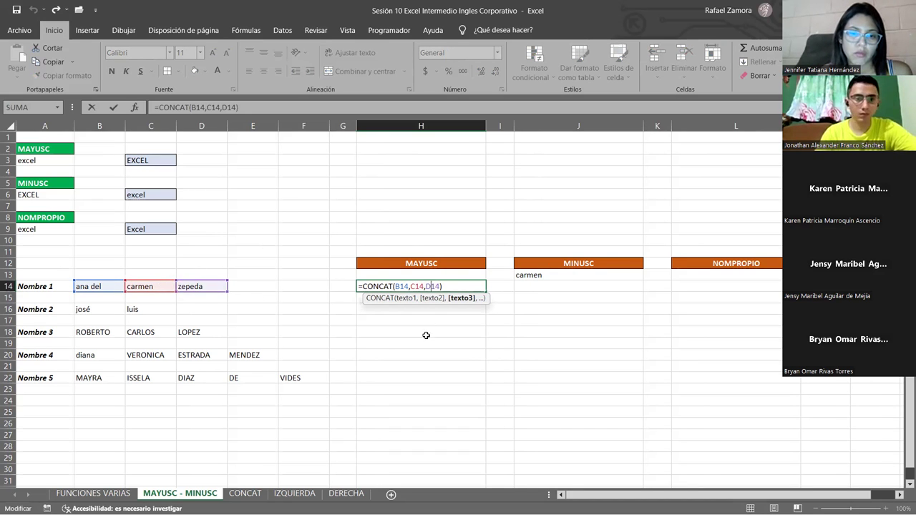
left_click(423, 286)
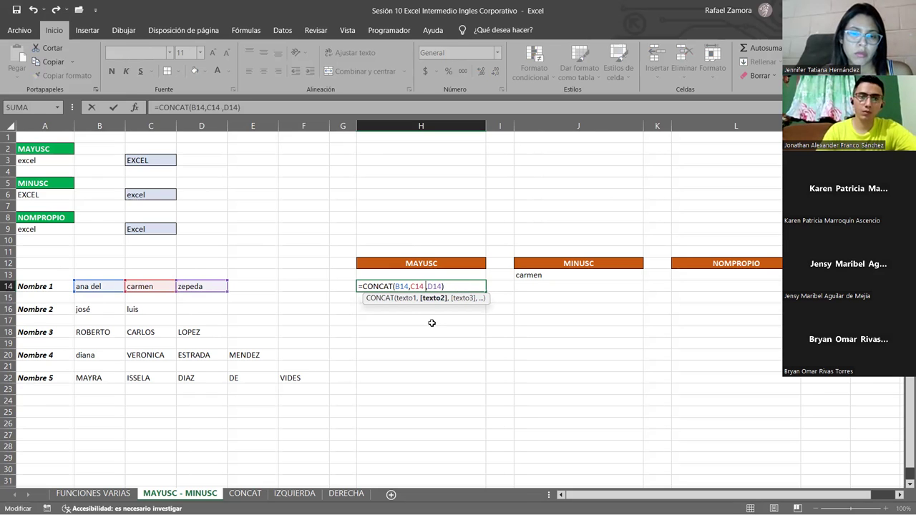
key("BackSpace")
key("Return")
left_click(430, 287)
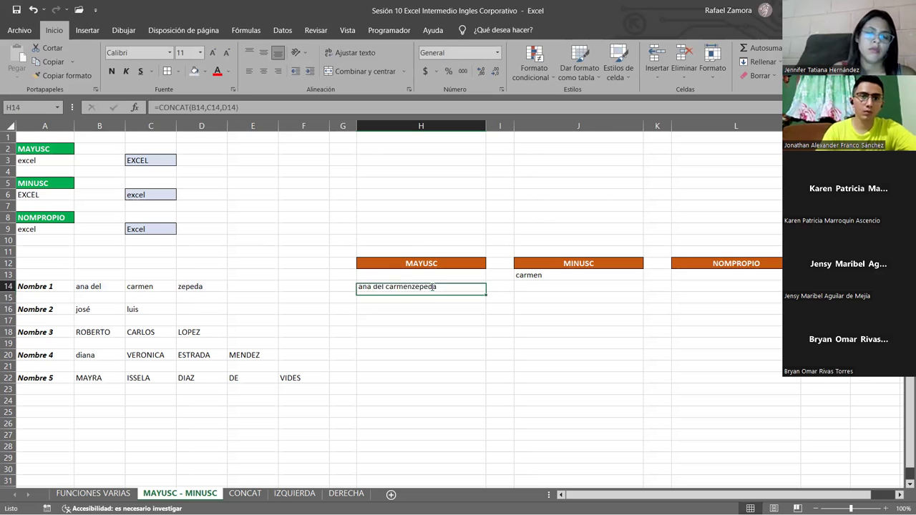
double_click(431, 287)
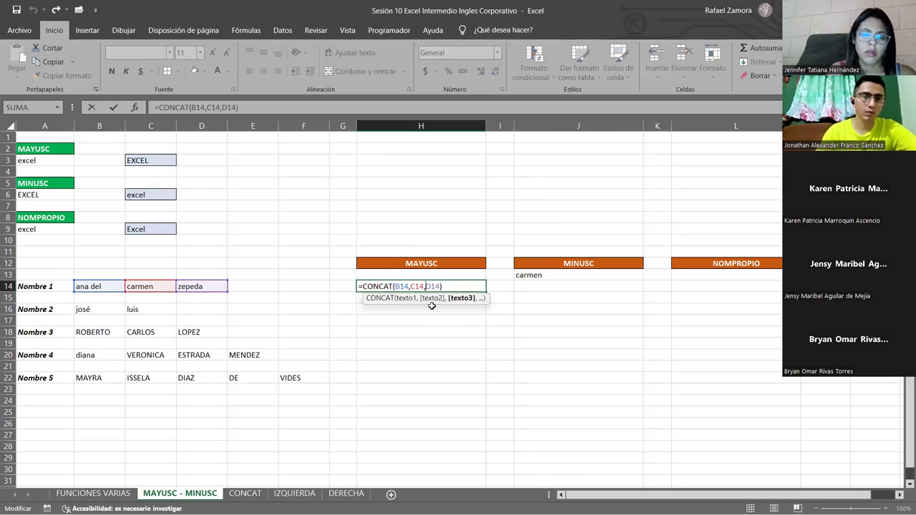
key("Return")
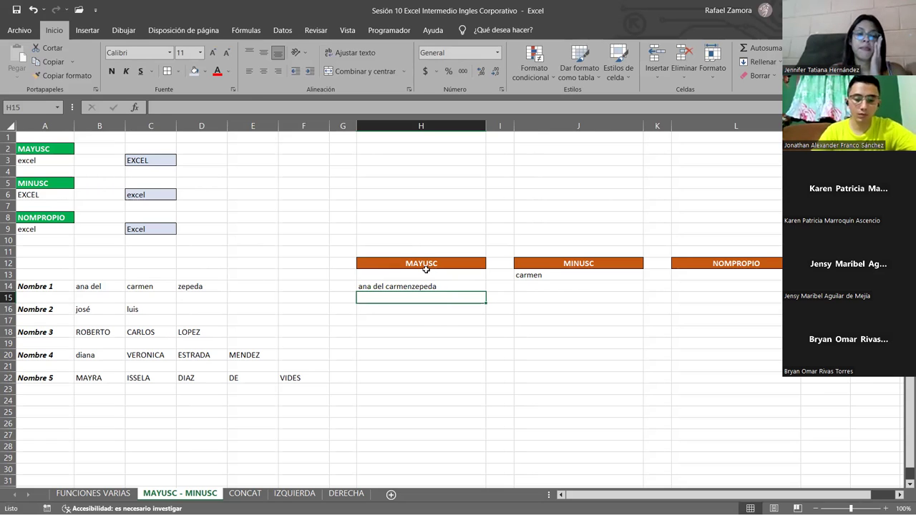
Inspect B14's text and remove the trailing space from C14.
left_click(80, 287)
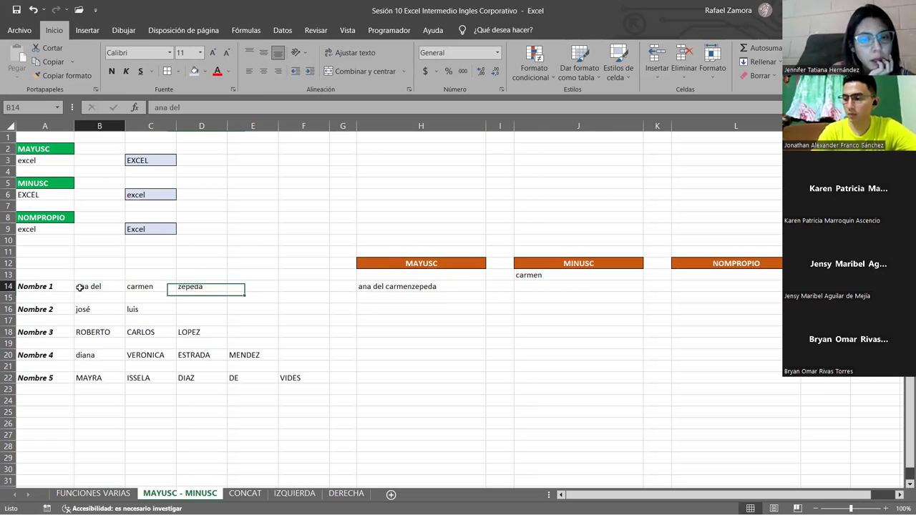
double_click(81, 287)
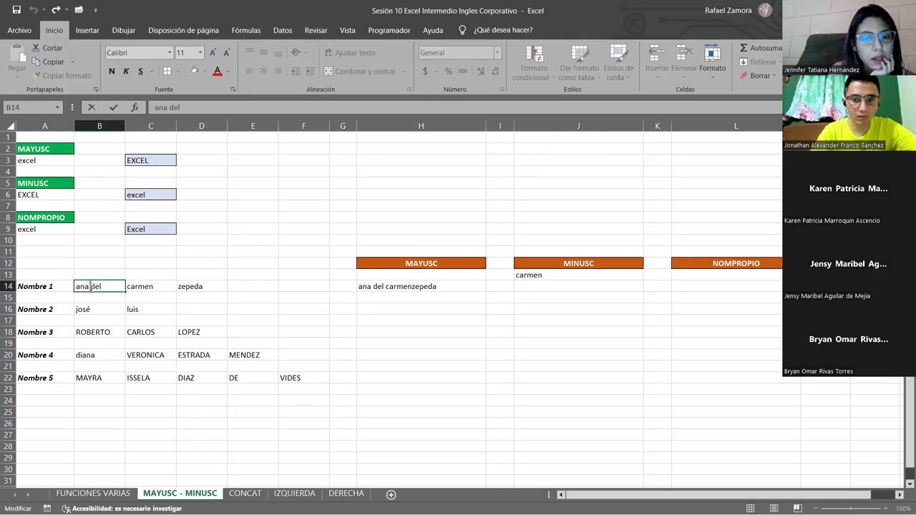
left_click_drag(90, 287, 92, 286)
key("Escape")
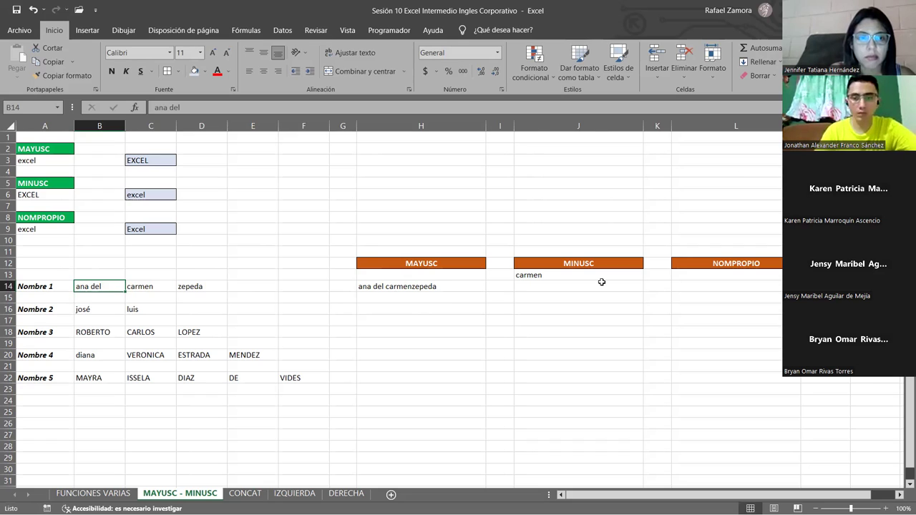
double_click(116, 286)
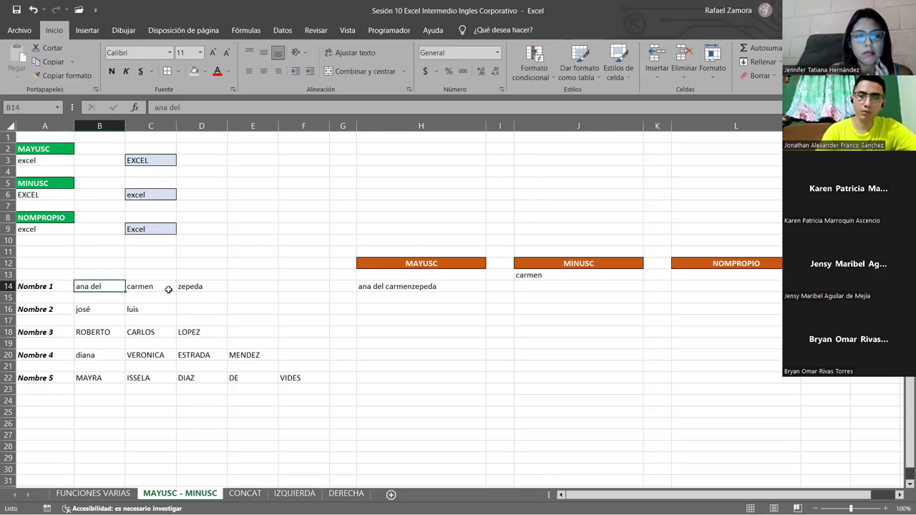
double_click(153, 287)
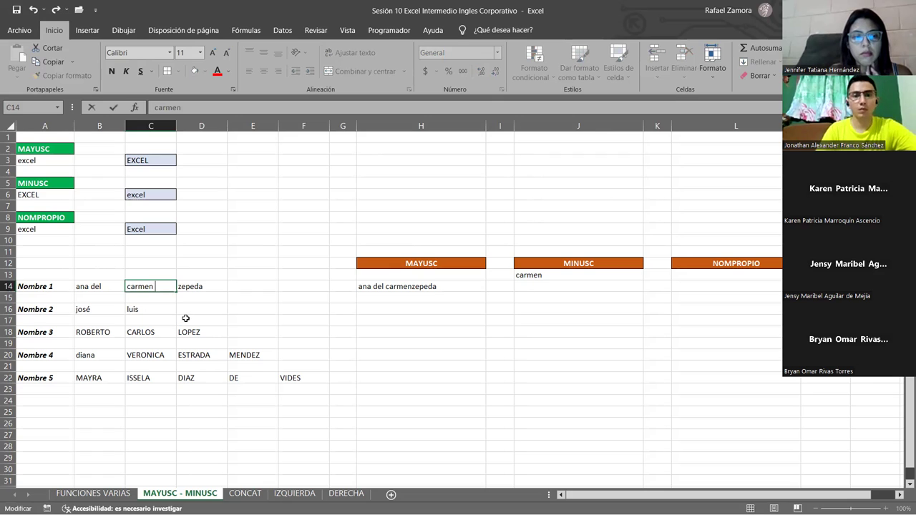
key("Return")
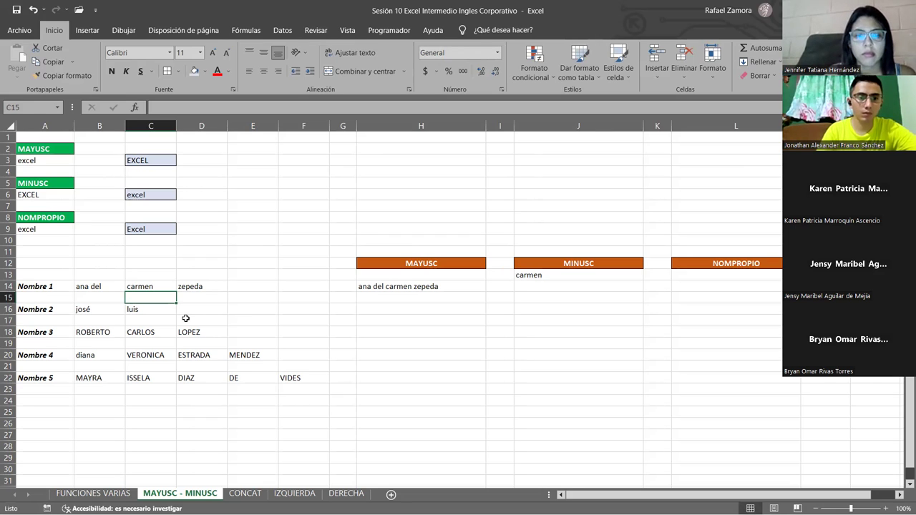
double_click(154, 285)
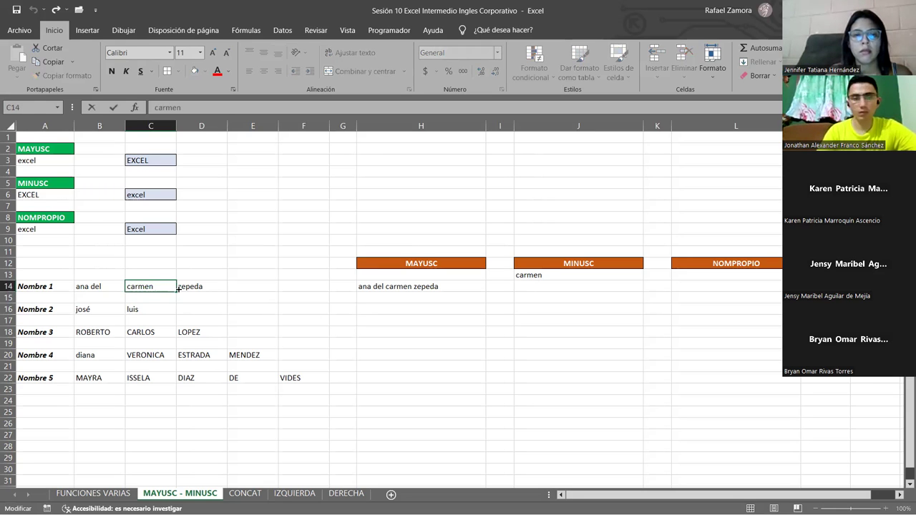
key("BackSpace")
key("Return")
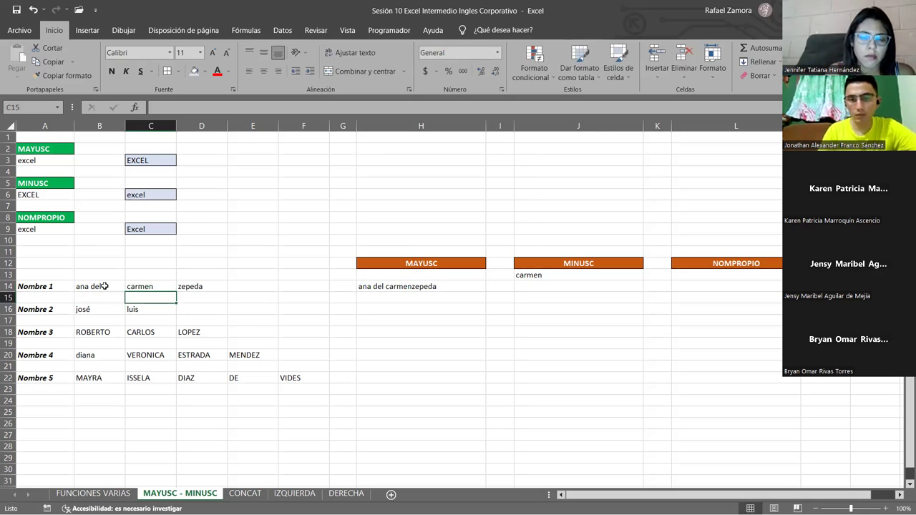
double_click(118, 286)
key("BackSpace")
key("Return")
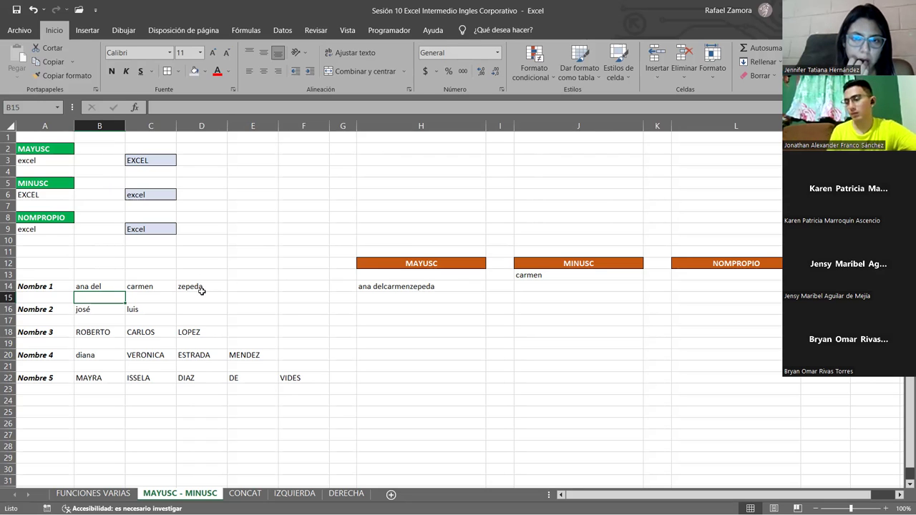
left_click(400, 287)
double_click(398, 286)
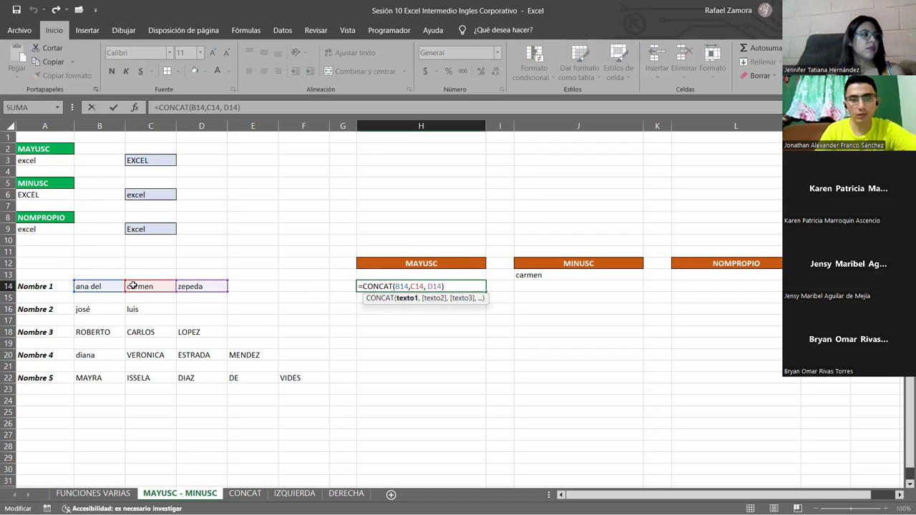
left_click(412, 286)
key("BackSpace")
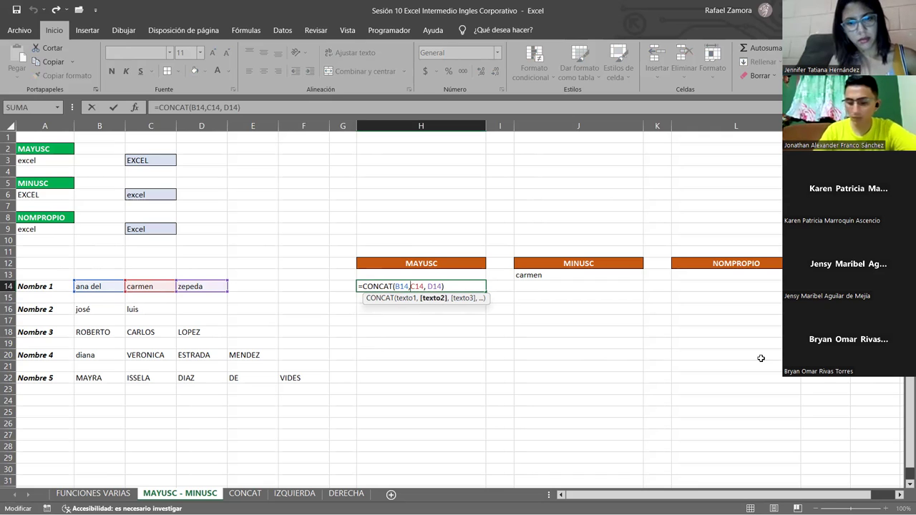
type("\"")
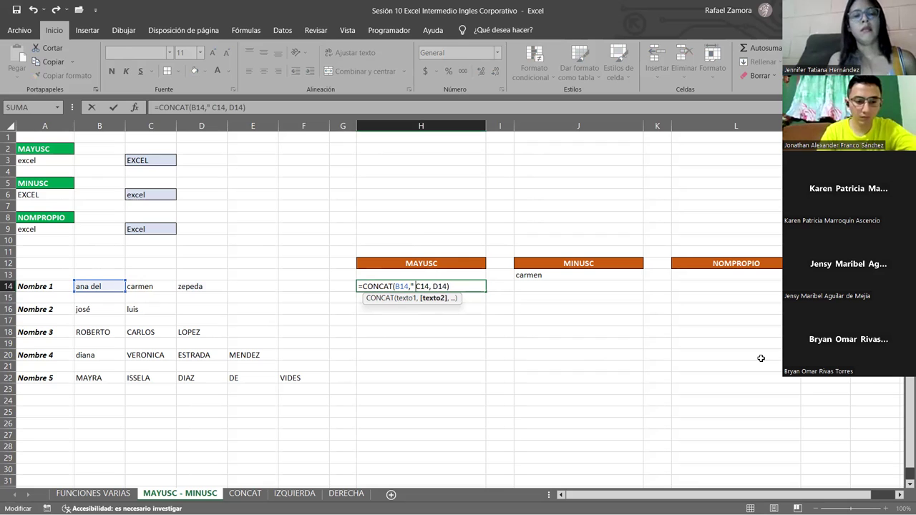
type(" \"")
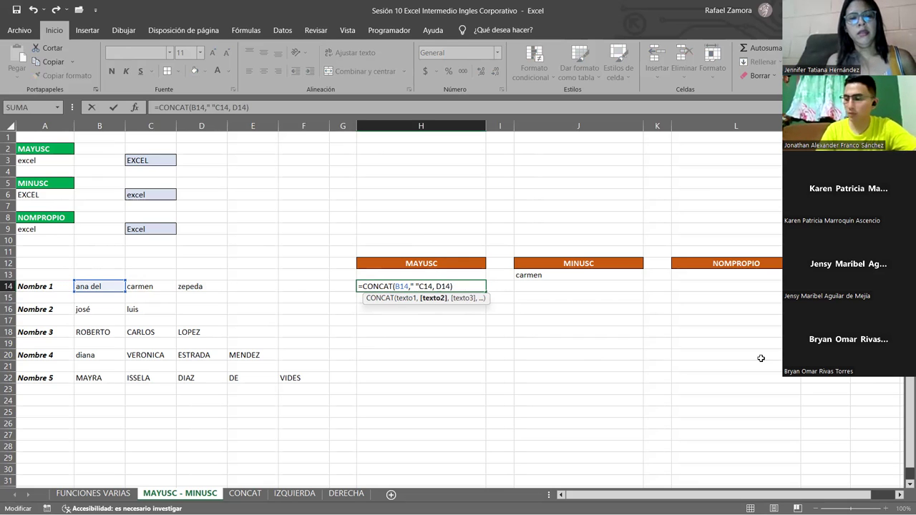
type(",")
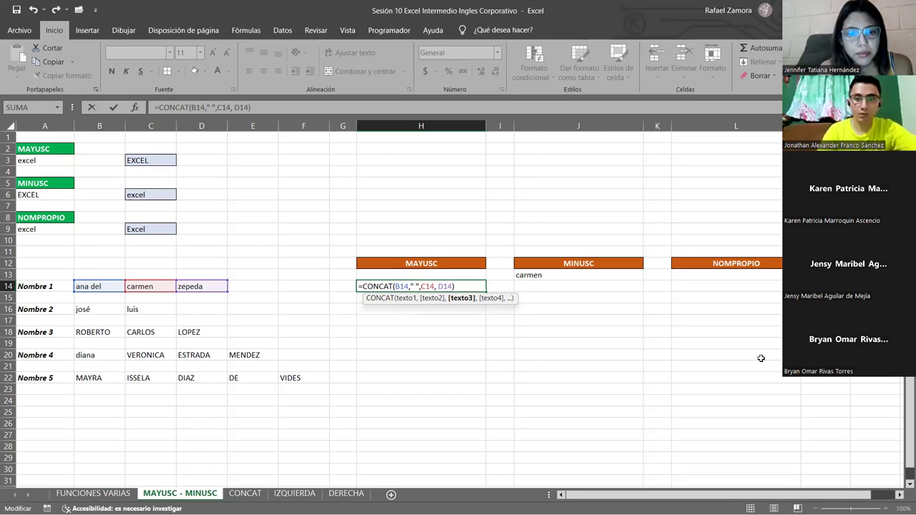
key("Right")
key("Right")
key("Right")
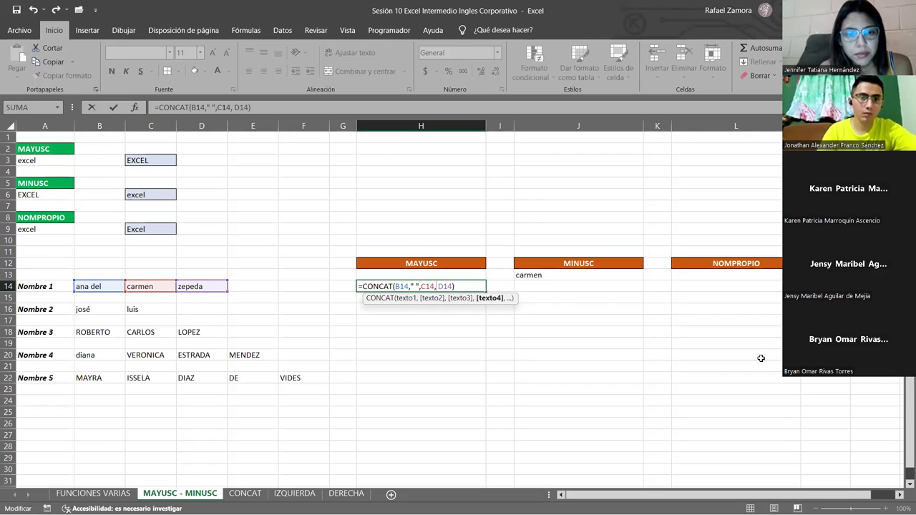
type("\"")
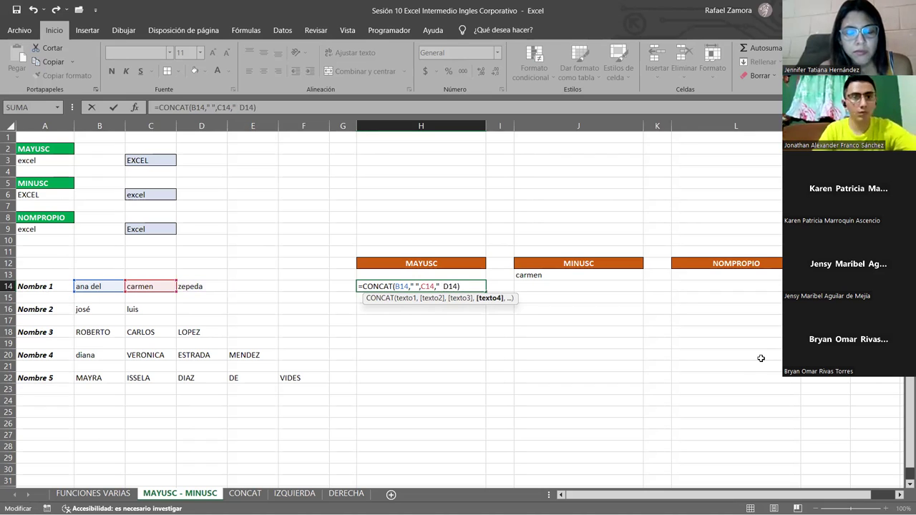
type(" \",")
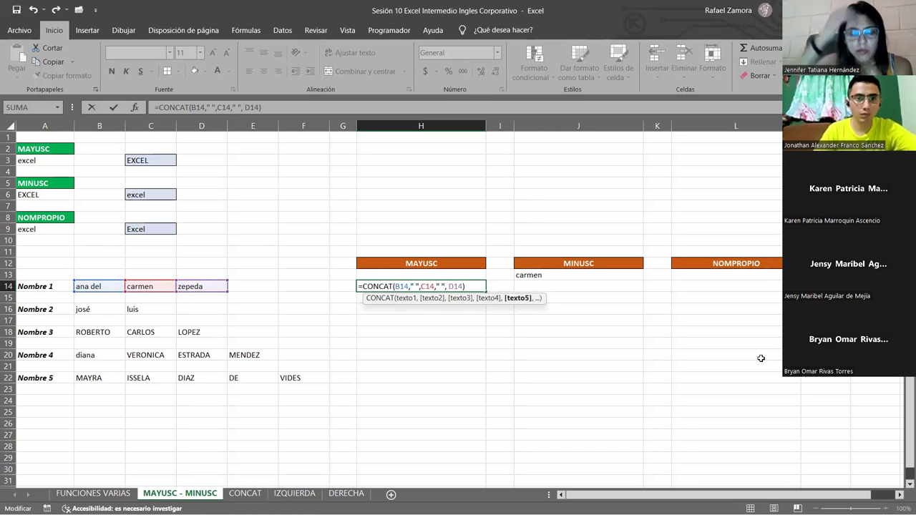
key("Return")
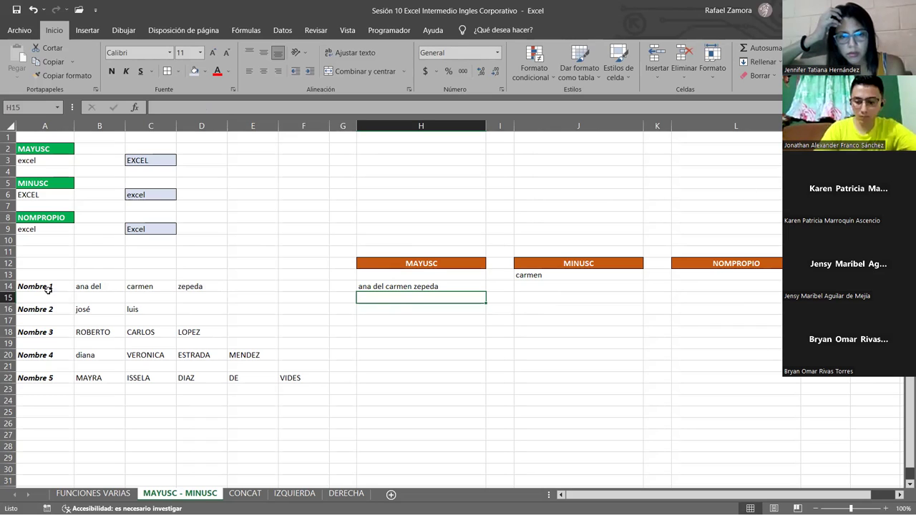
left_click(476, 290)
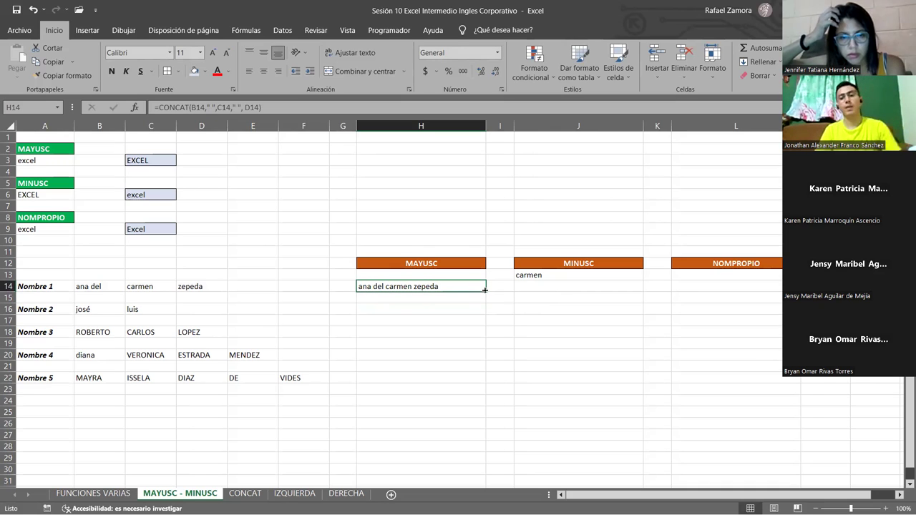
left_click_drag(484, 290, 485, 383)
left_click(499, 445)
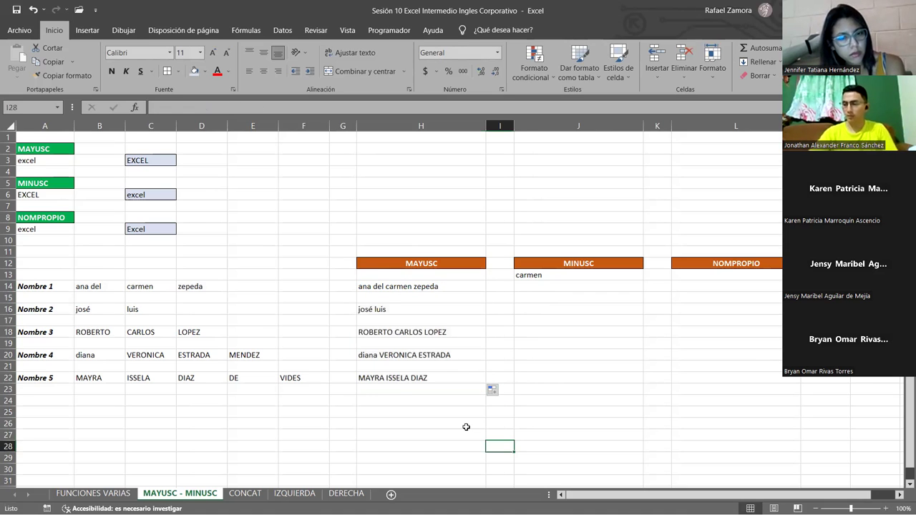
left_click(100, 315)
left_click(152, 315)
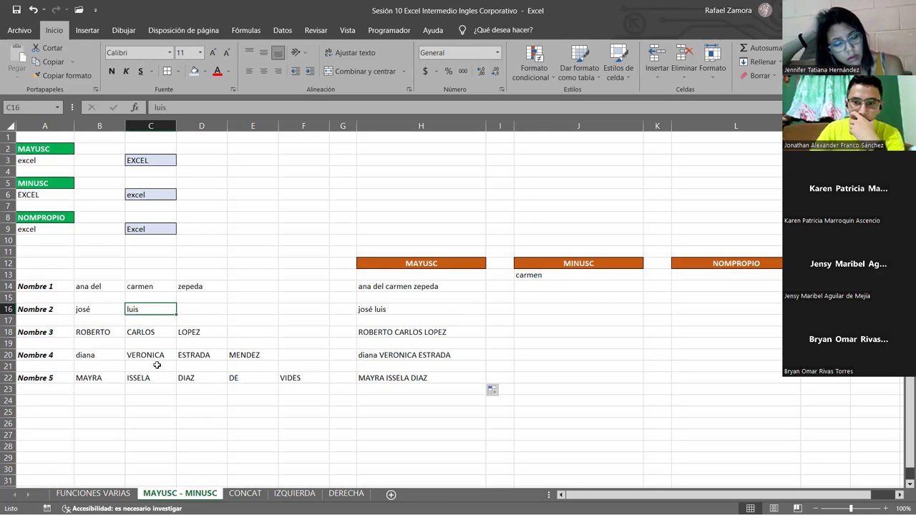
left_click(98, 334)
left_click(146, 333)
left_click(204, 333)
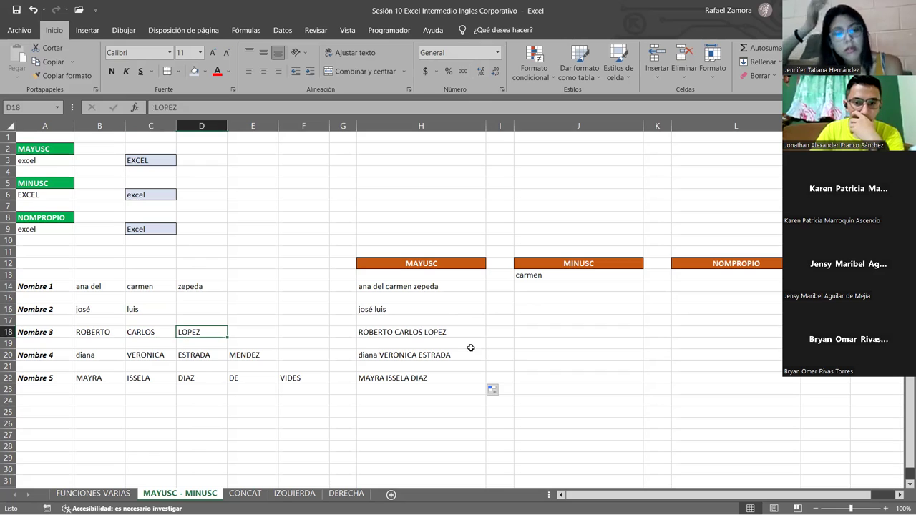
left_click(100, 357)
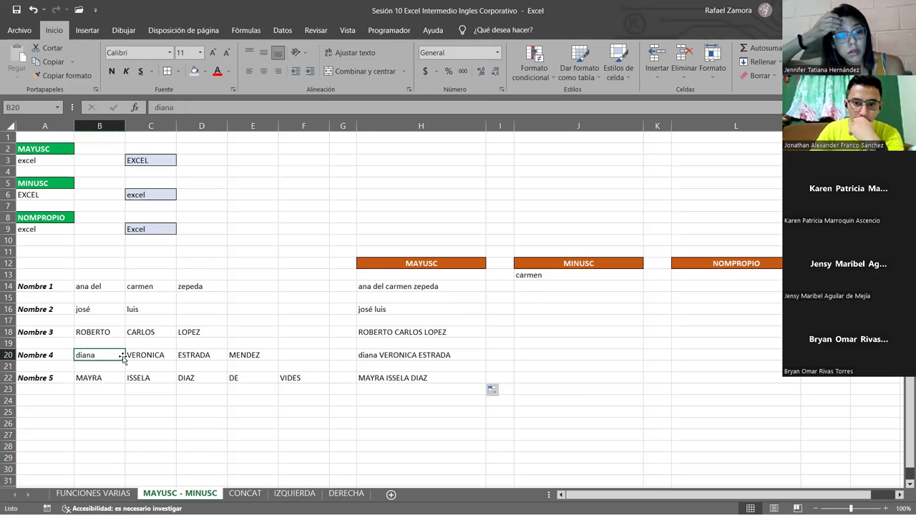
left_click(266, 357)
left_click(433, 355)
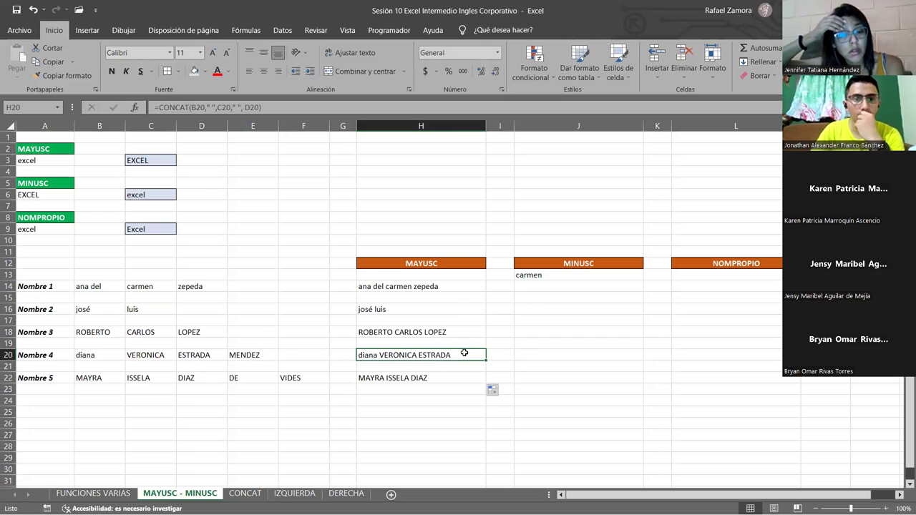
left_click(101, 379)
left_click(162, 380)
left_click(216, 382)
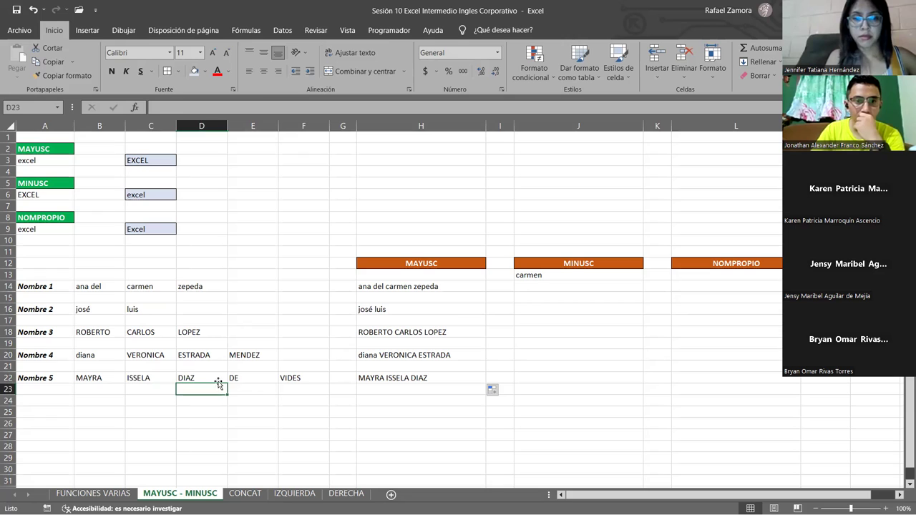
left_click(238, 379)
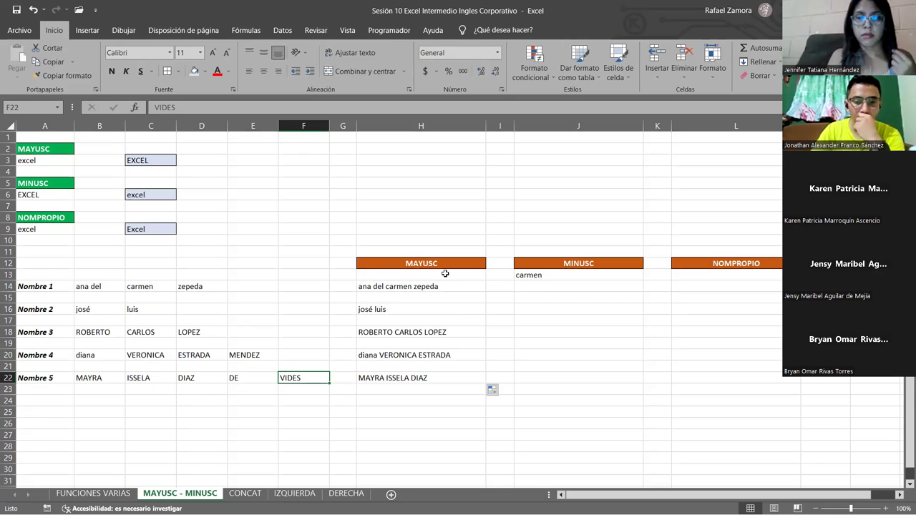
left_click(448, 286)
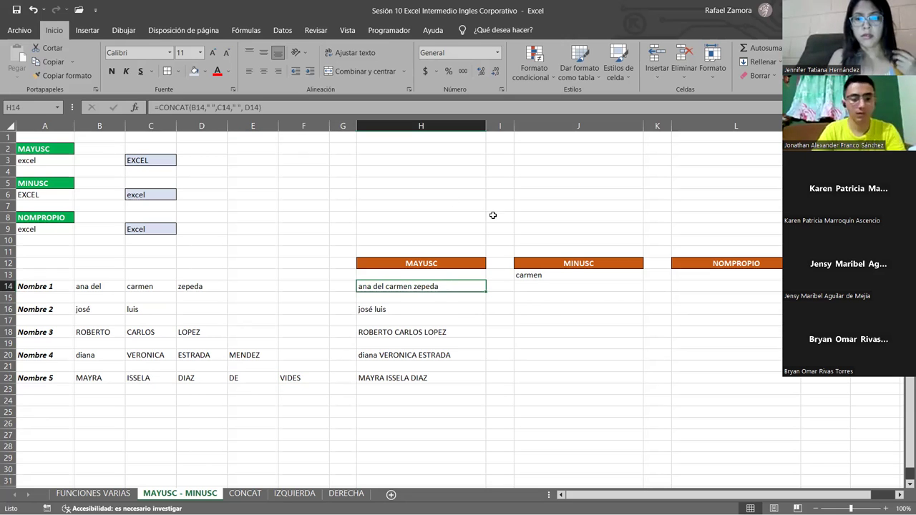
Append ," ",E14," ",F14 to H14's CONCAT formula.
key("F2")
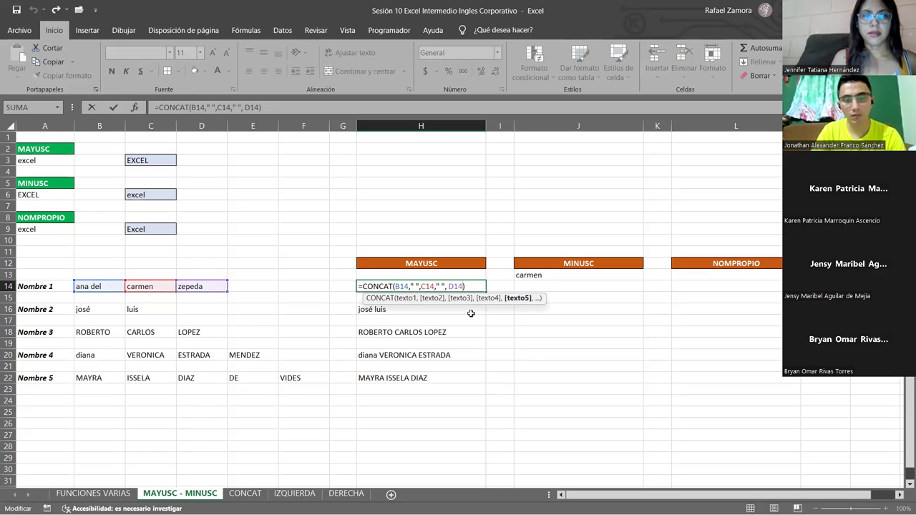
key("Right")
type("\" \"")
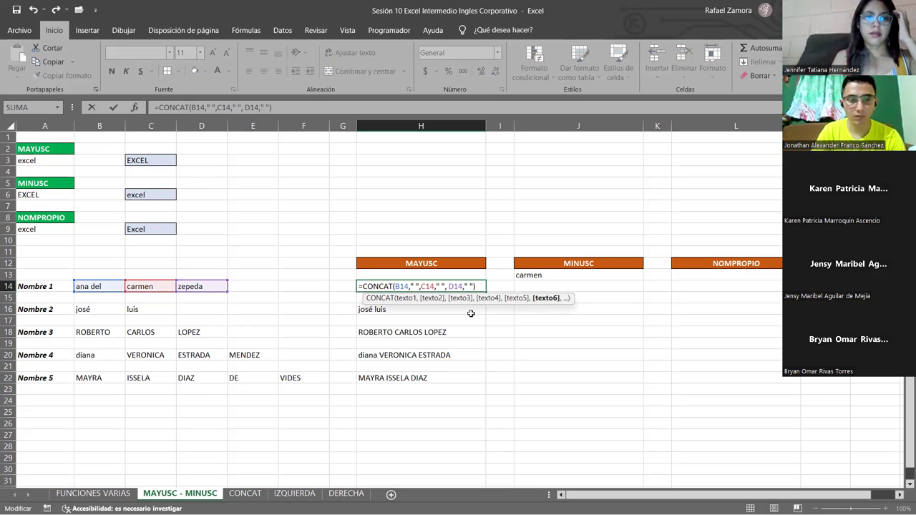
type(",")
left_click(237, 284)
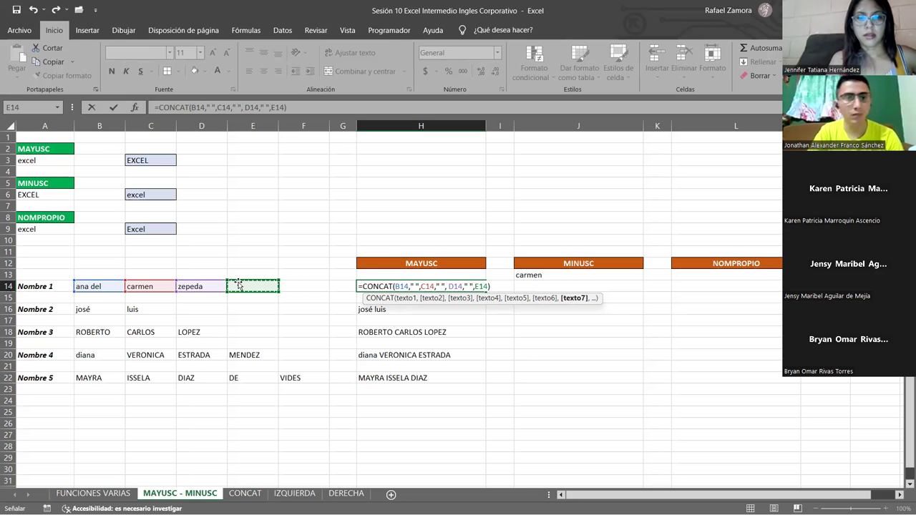
type(",\" \"")
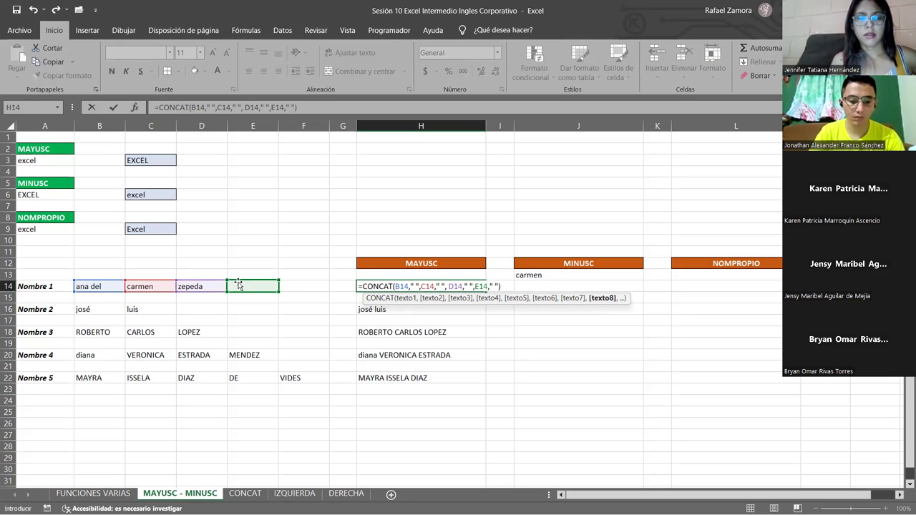
type(",")
left_click(294, 286)
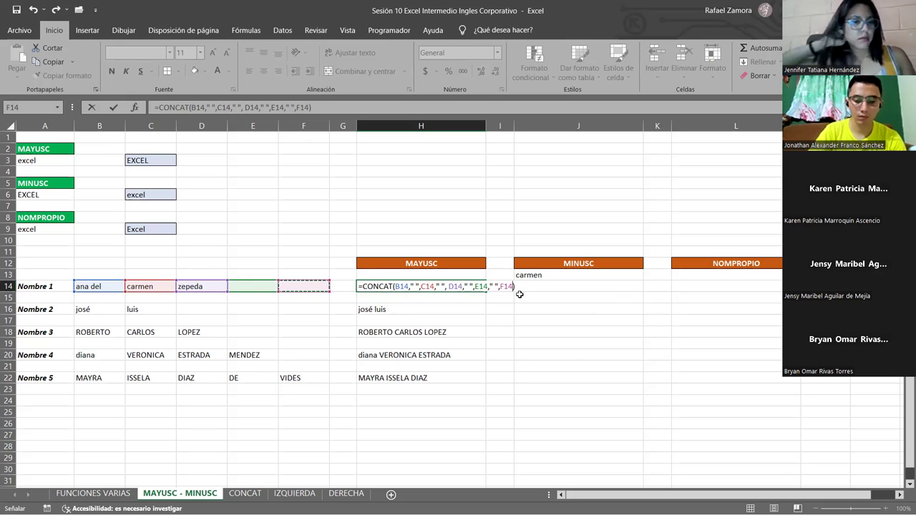
key("Return")
left_click(476, 288)
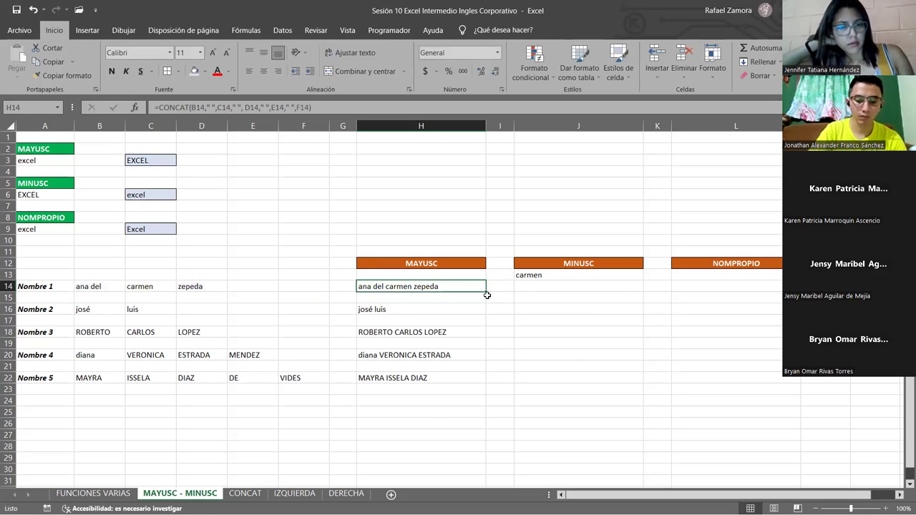
Fill H14's five-part CONCAT formula down to H22 and check the empty cells in rows 14 and 16.
left_click_drag(486, 292, 477, 381)
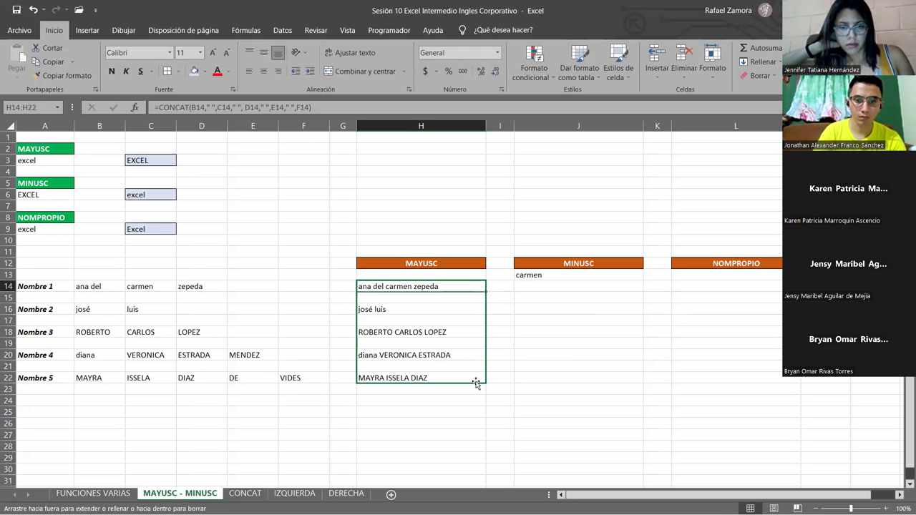
left_click_drag(475, 381, 476, 383)
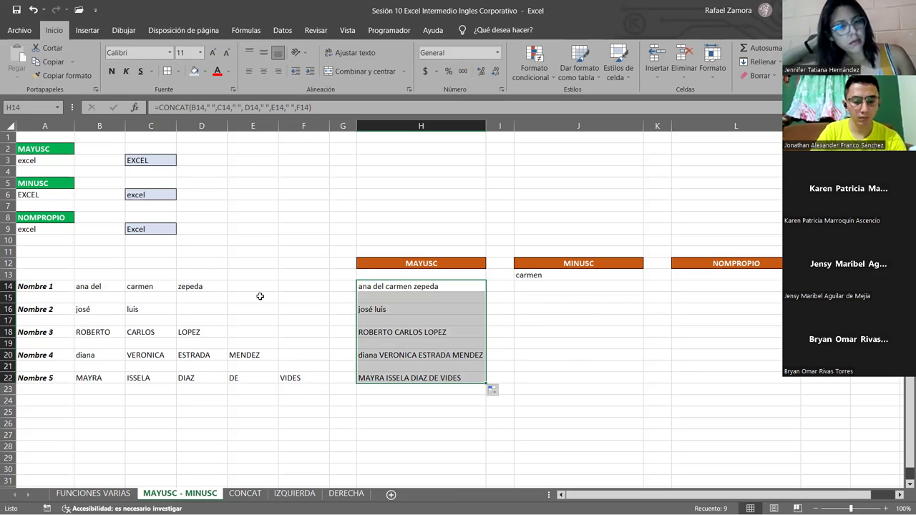
left_click_drag(98, 286, 296, 285)
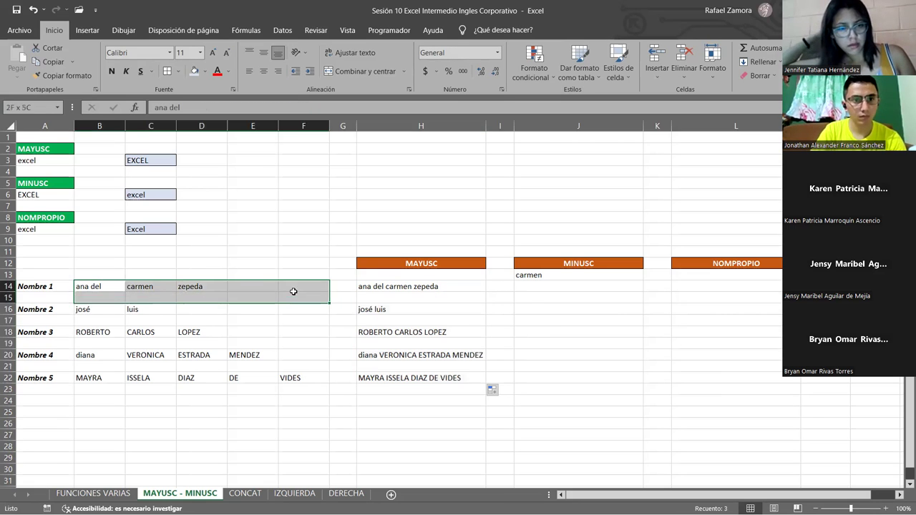
left_click(249, 286)
left_click(294, 286)
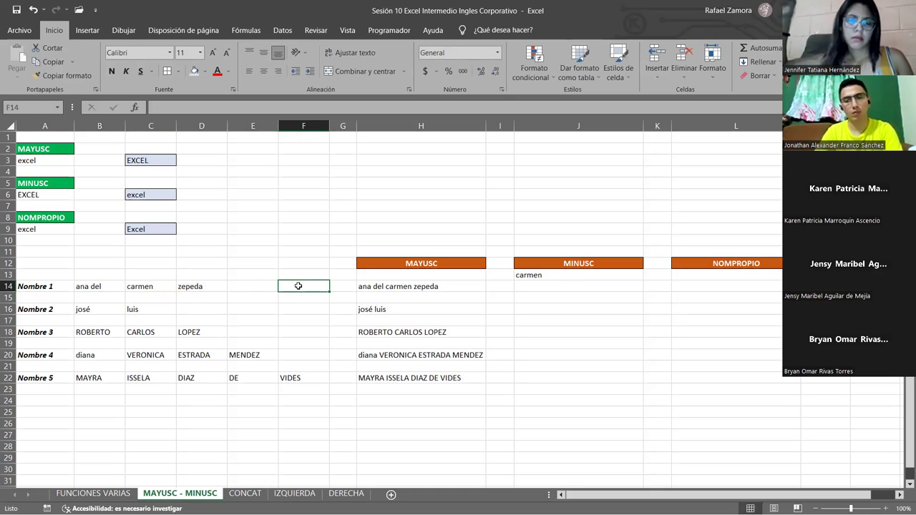
left_click(241, 308)
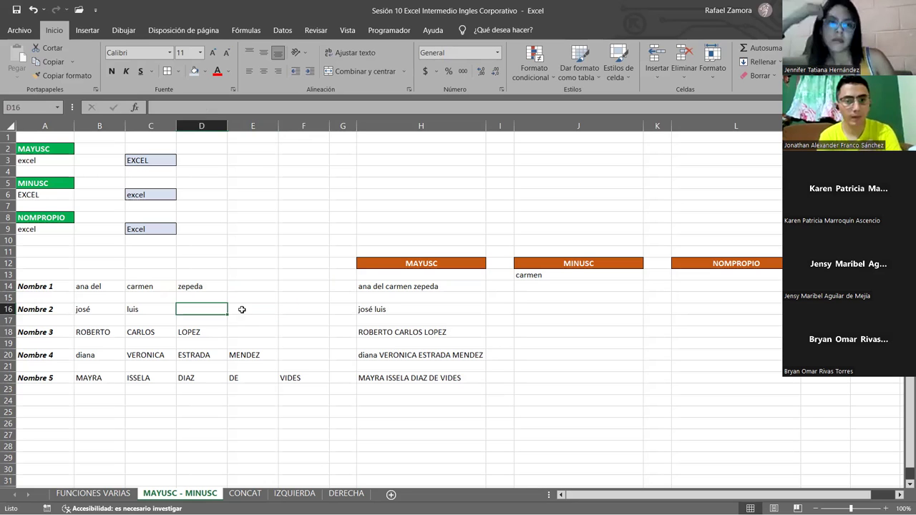
left_click(333, 309)
left_click(302, 308)
left_click(243, 308)
left_click(218, 308)
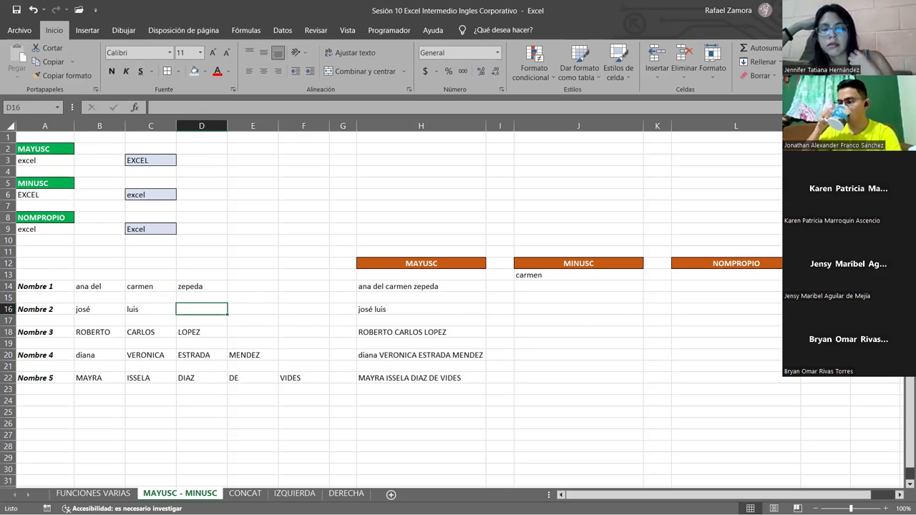
Clear the 'carmen' result from J13 and cancel a trial lowercase formula in J14.
left_click(574, 278)
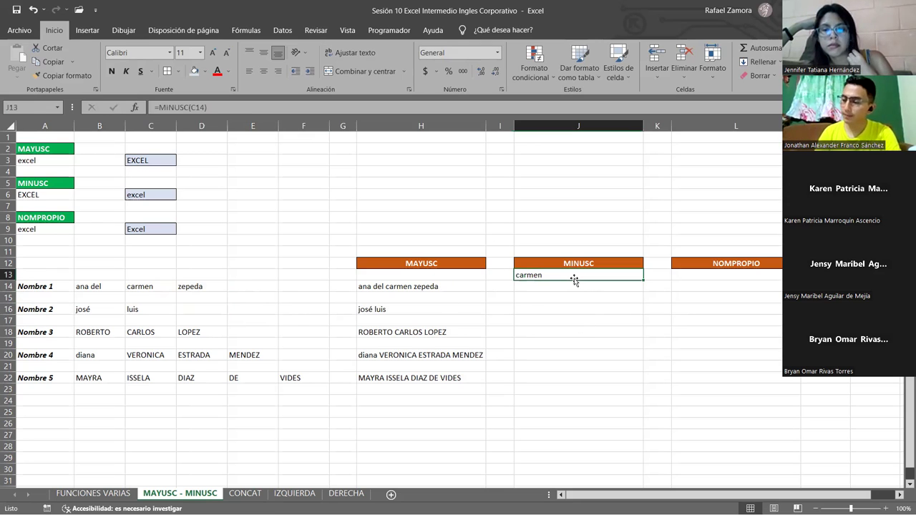
key("Delete")
left_click(574, 287)
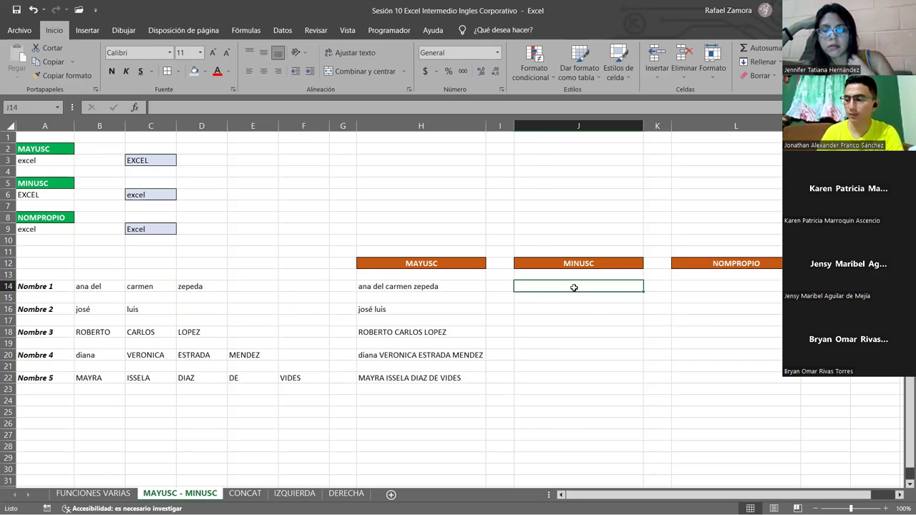
type("=")
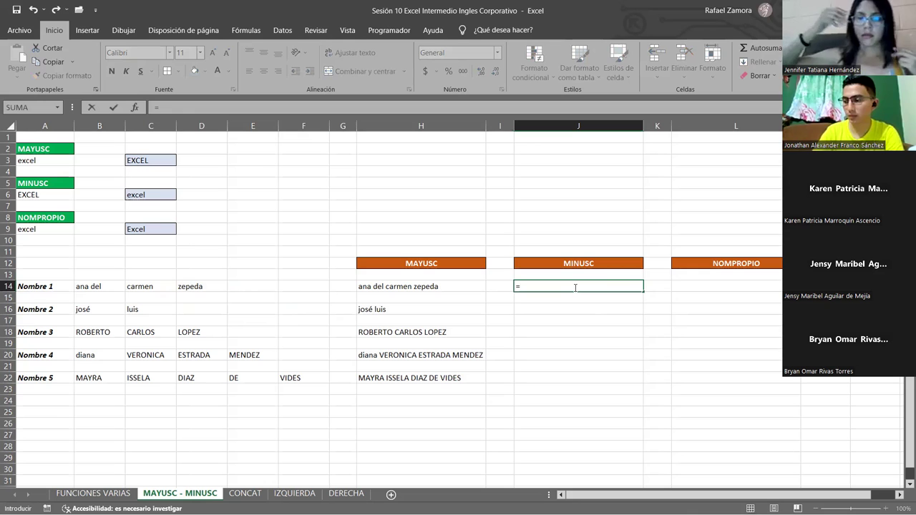
type("minus")
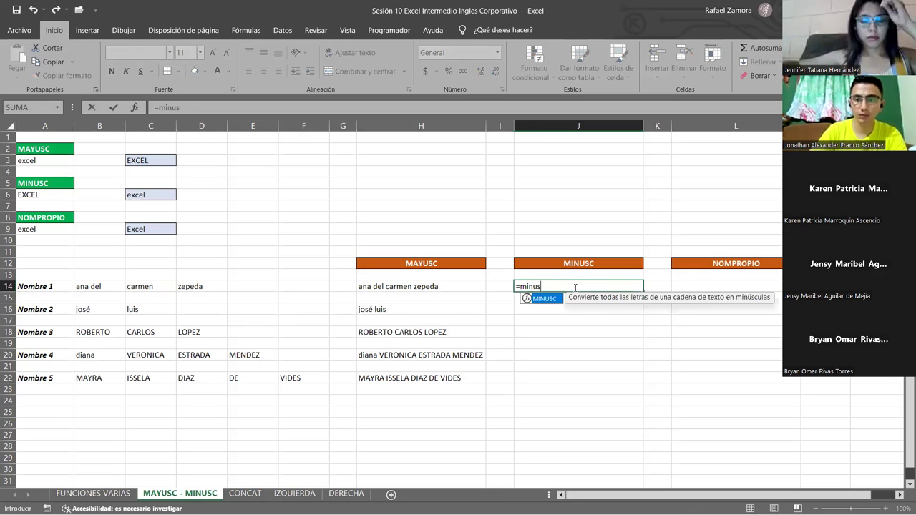
key("Tab")
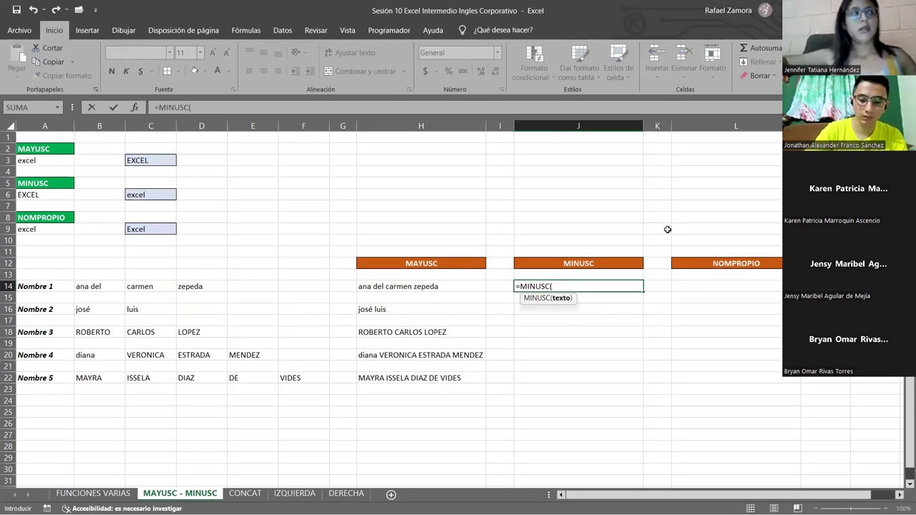
key("Escape")
Enter =CONCATENAR(B14," ",C14," ",D14," ",E14," ",F14) in J14.
type("=")
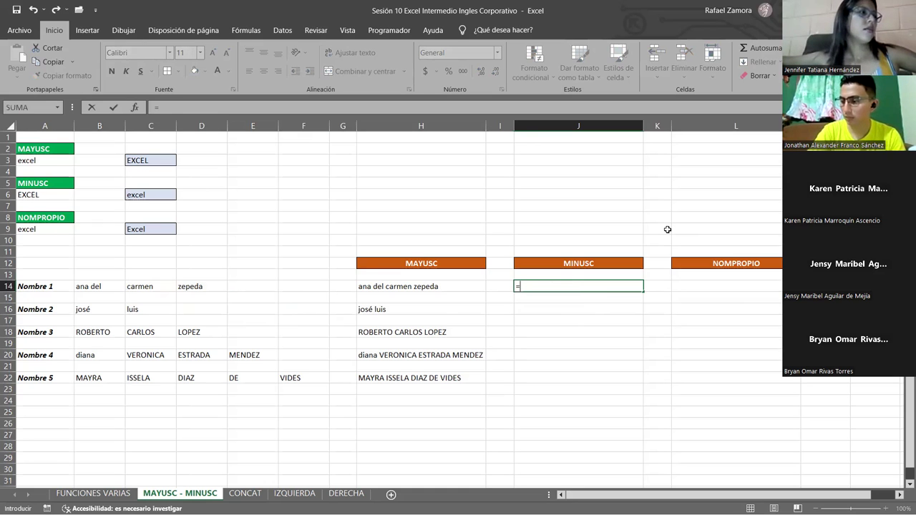
type("conc")
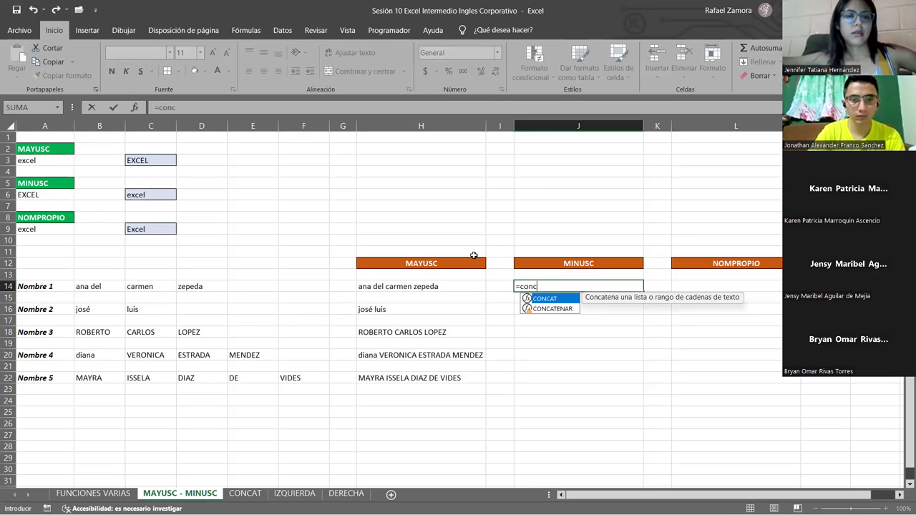
key("Down")
key("Tab")
left_click(102, 290)
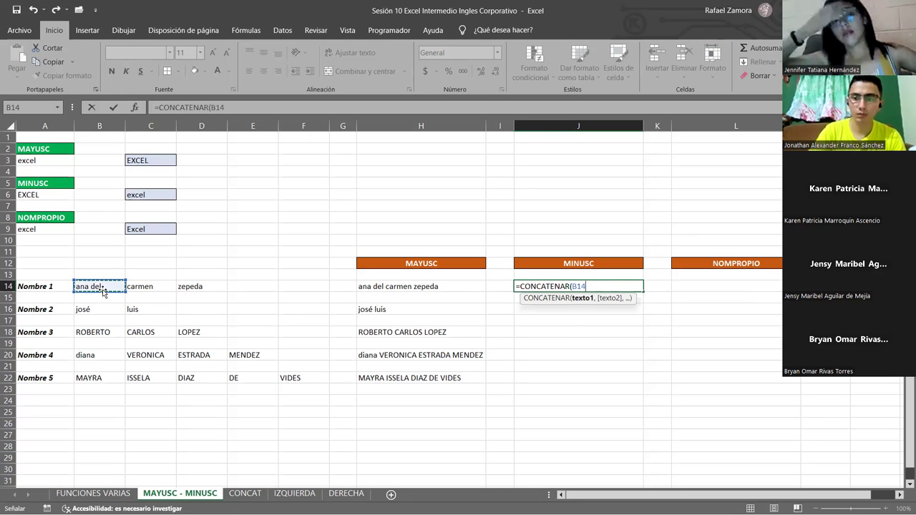
type(",\" \"")
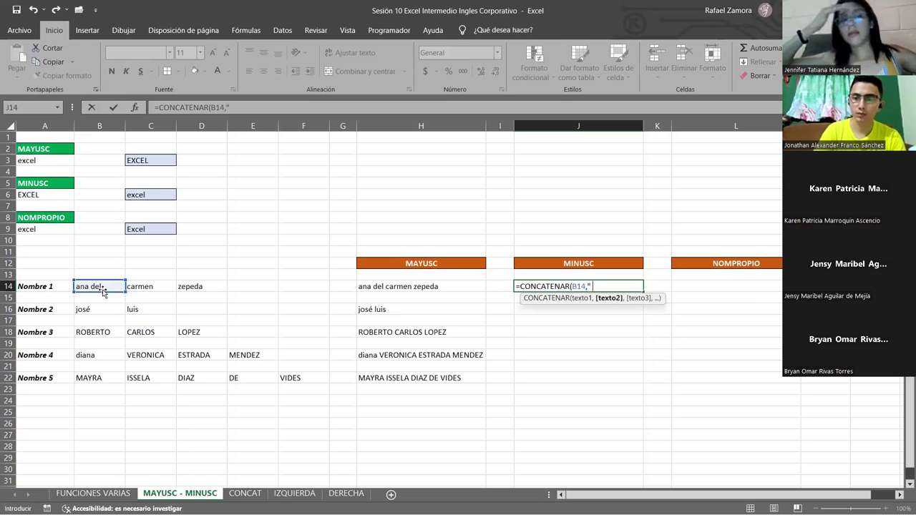
type(",")
left_click(143, 285)
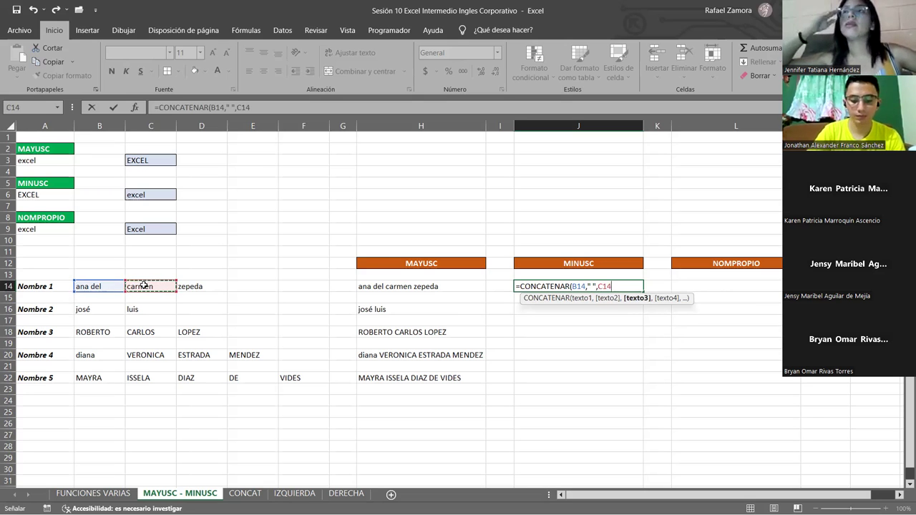
type(",\" \",")
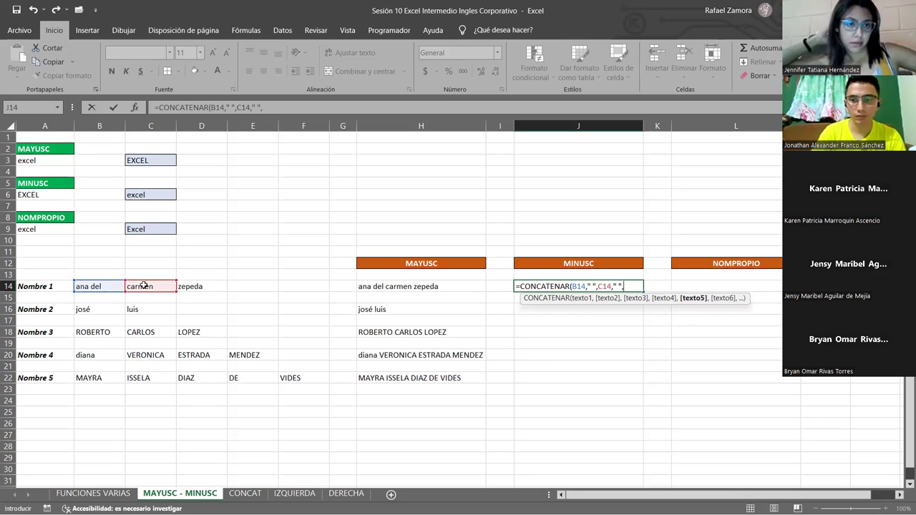
left_click(203, 285)
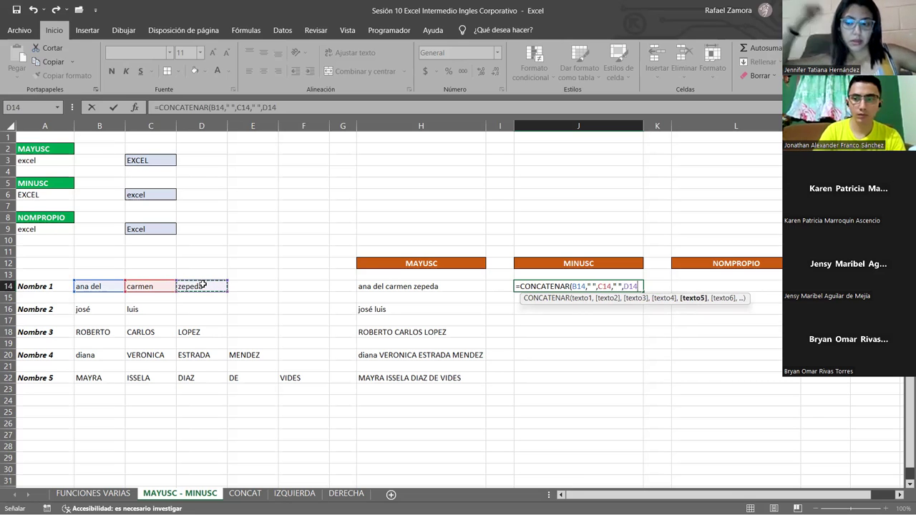
type(",\" \"")
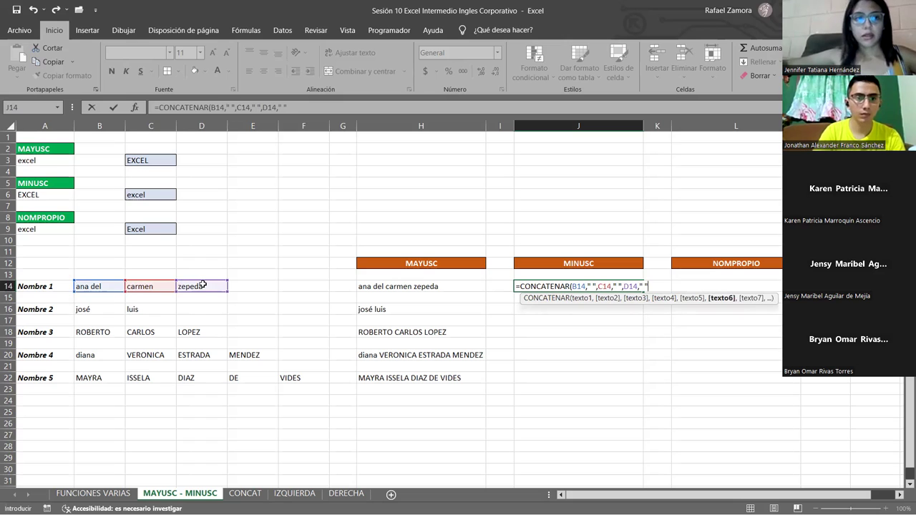
type(",")
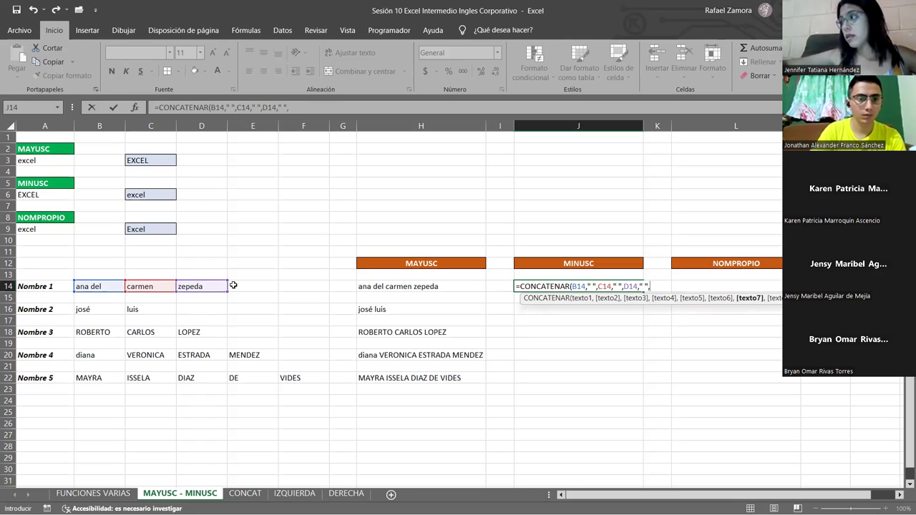
left_click(233, 286)
type(",\" \",")
left_click(298, 284)
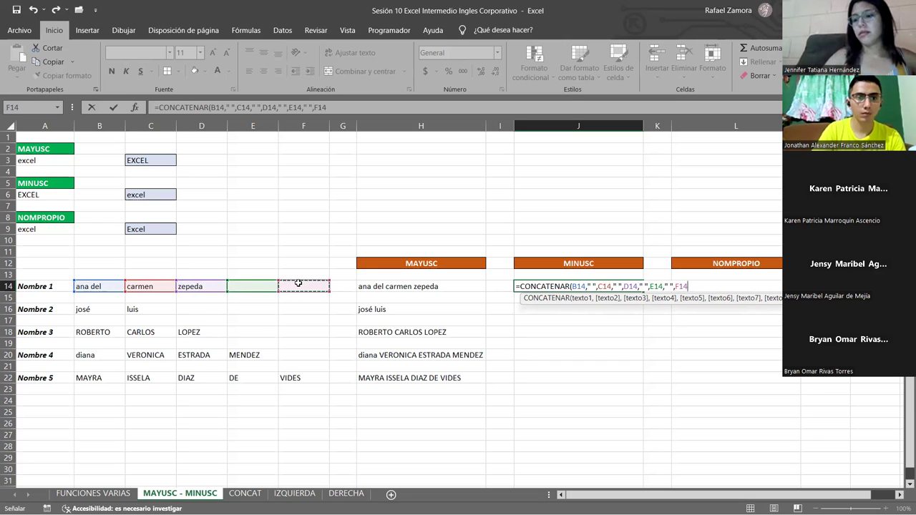
type(")")
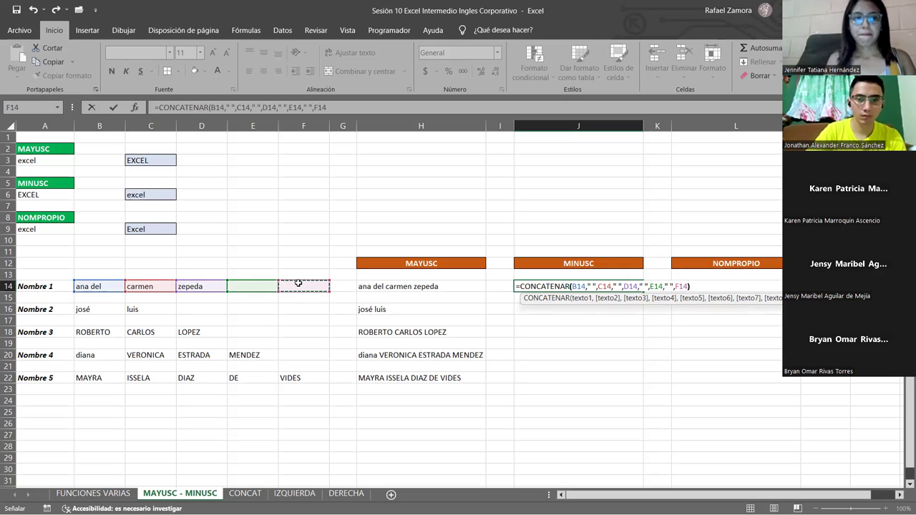
key("Return")
Fill J14's formula down to J22 and copy J14:J22.
left_click(599, 280)
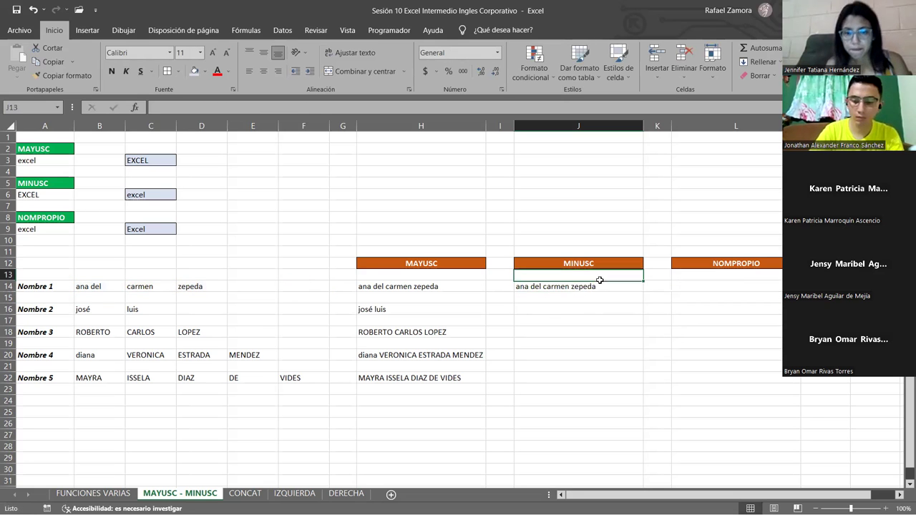
left_click(628, 287)
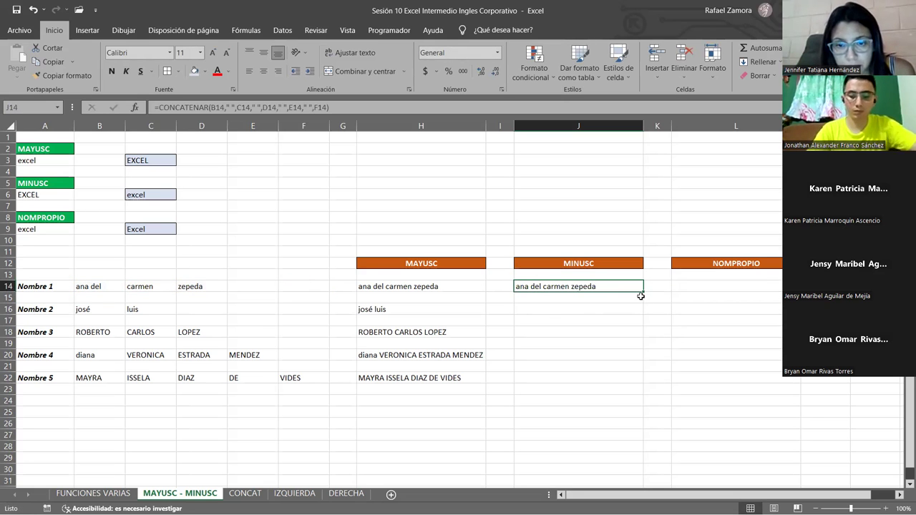
left_click_drag(643, 293, 641, 380)
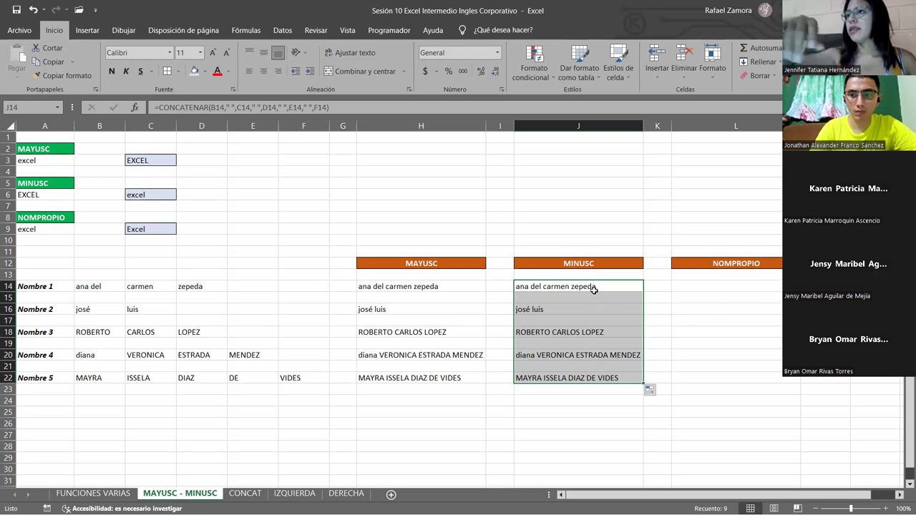
key("ctrl+c")
left_click(682, 287)
Paste the copied names into L14:L22 under NOMPROPIO.
key("ctrl+v")
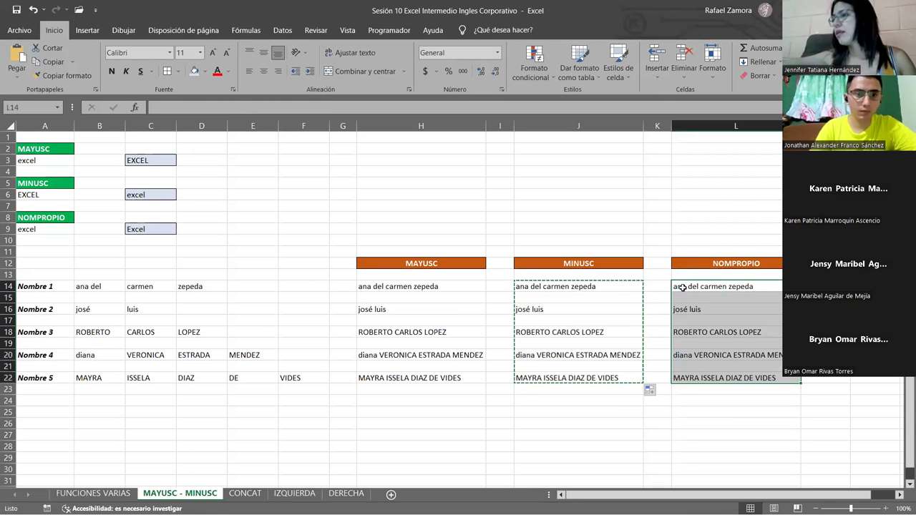
key("Escape")
left_click(682, 287)
Repoint L14's formula references to B14, C14, D14, E14 and F14.
double_click(683, 287)
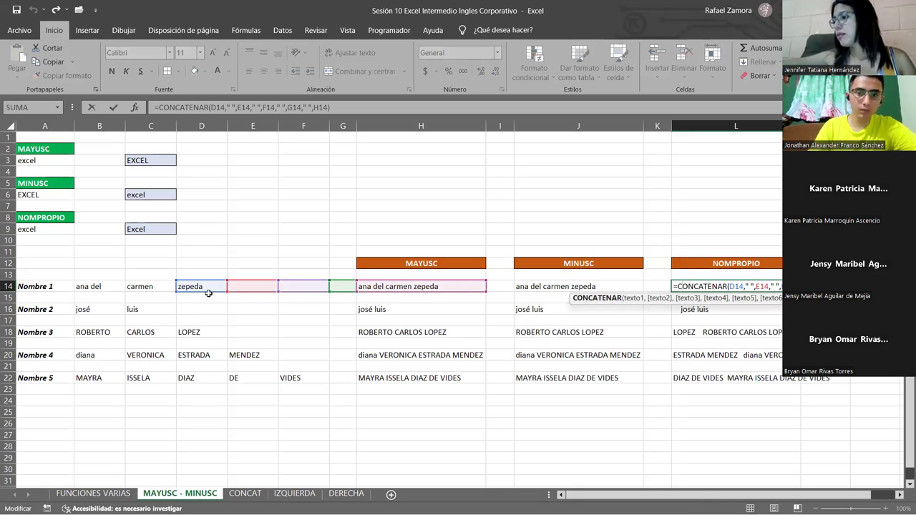
left_click(84, 290)
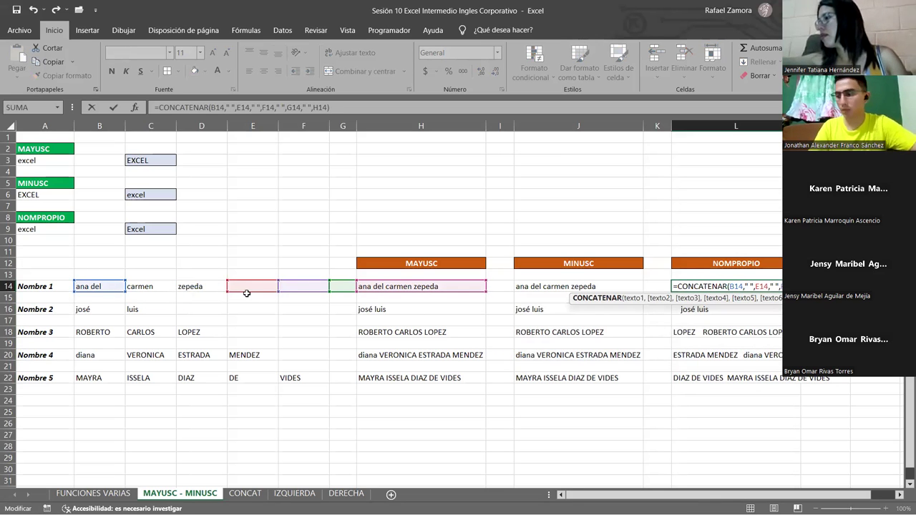
left_click(171, 292)
left_click(201, 289)
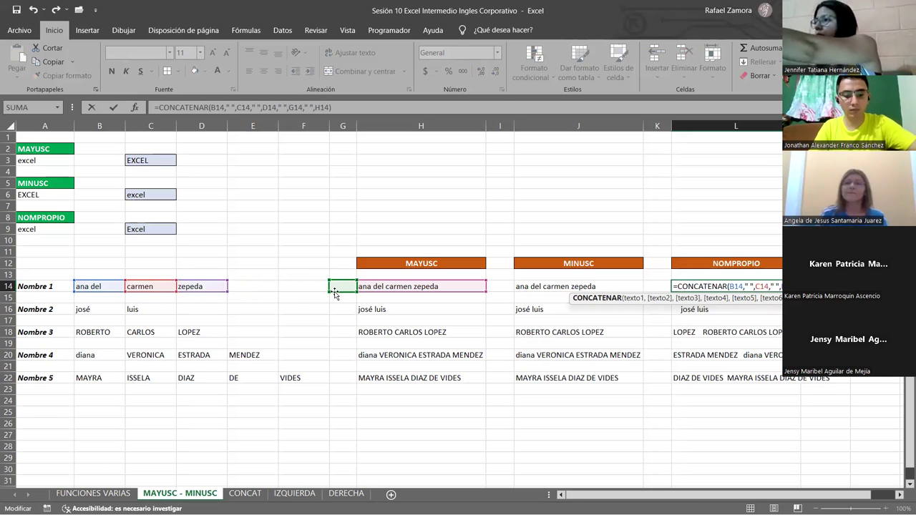
left_click(254, 290)
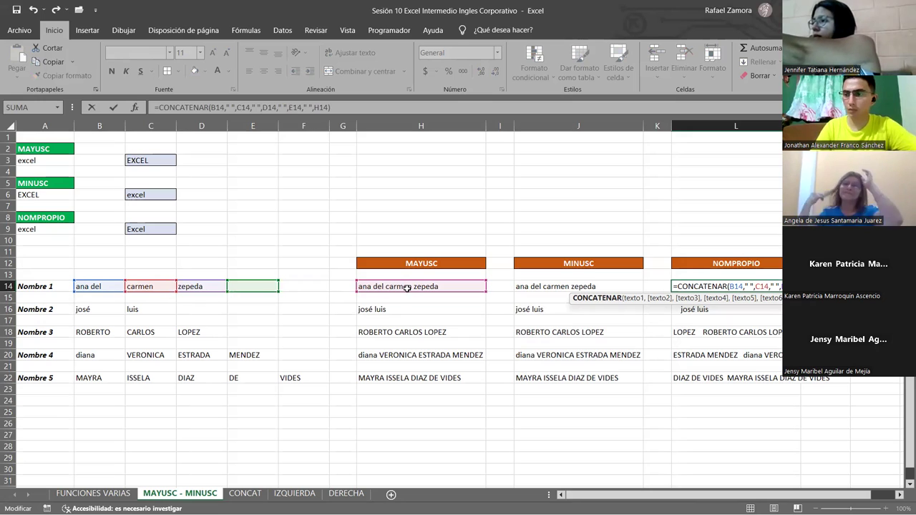
left_click(308, 292)
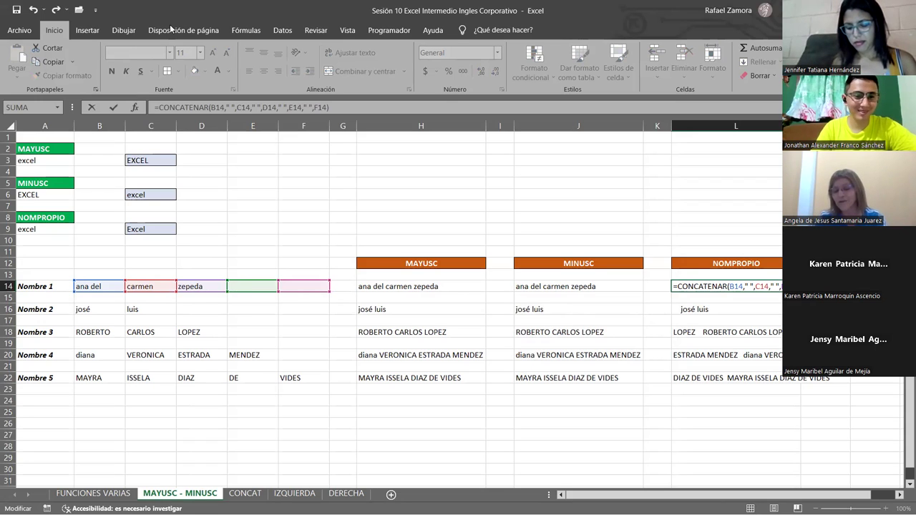
key("Return")
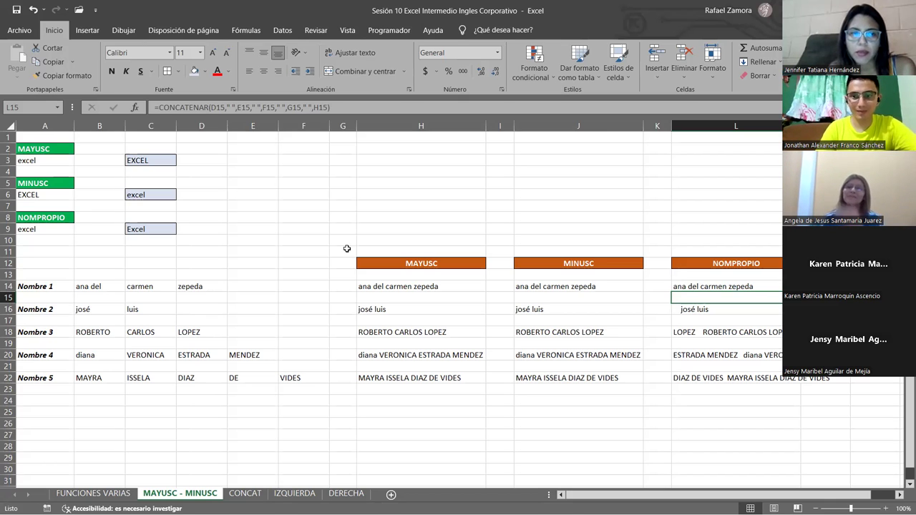
Fill L14's corrected formula down to L22 and compare it with the formulas in H14 and J14.
left_click(767, 282)
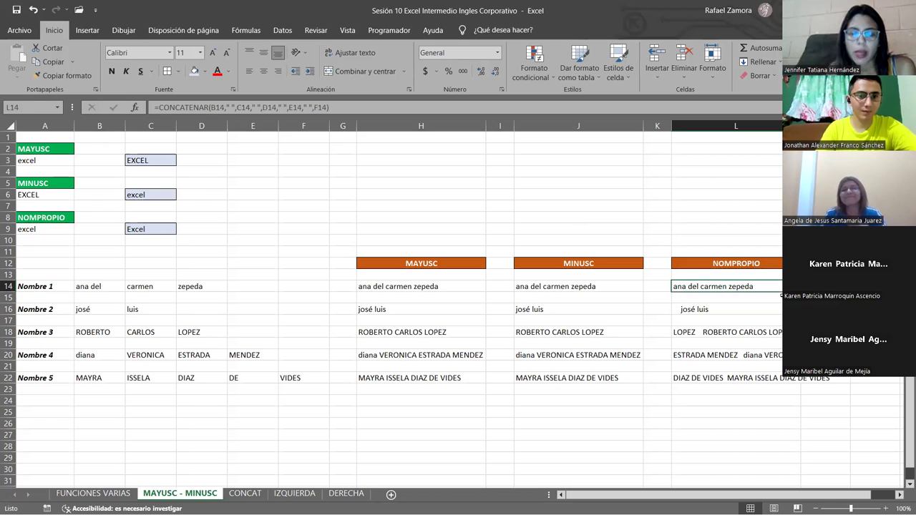
left_click_drag(799, 292, 800, 384)
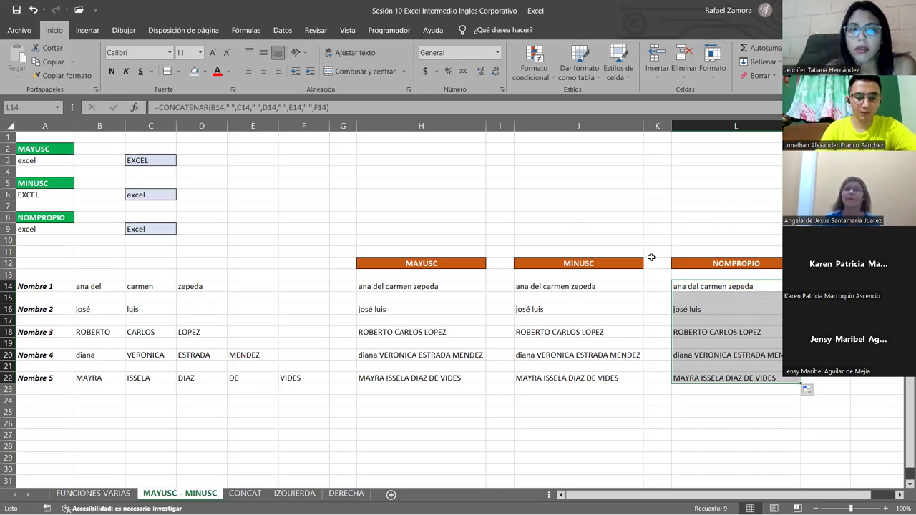
left_click(579, 309)
left_click(420, 286)
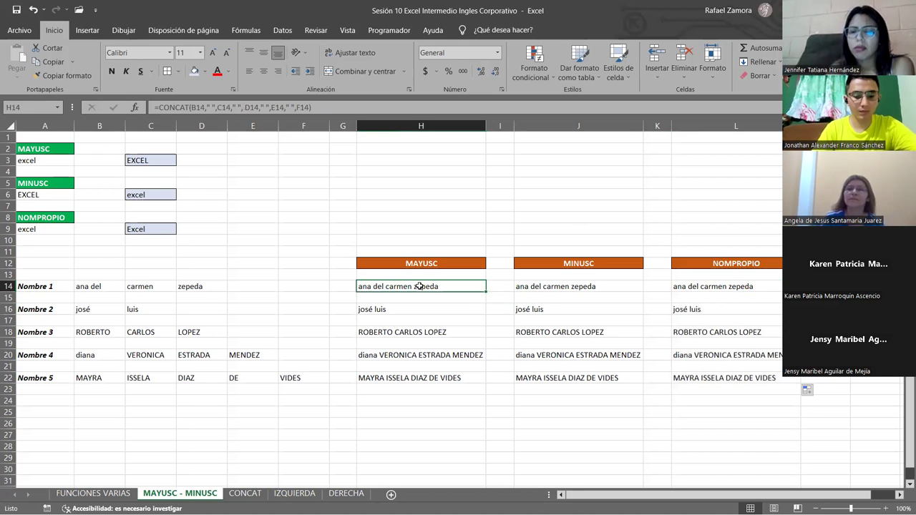
left_click(609, 286)
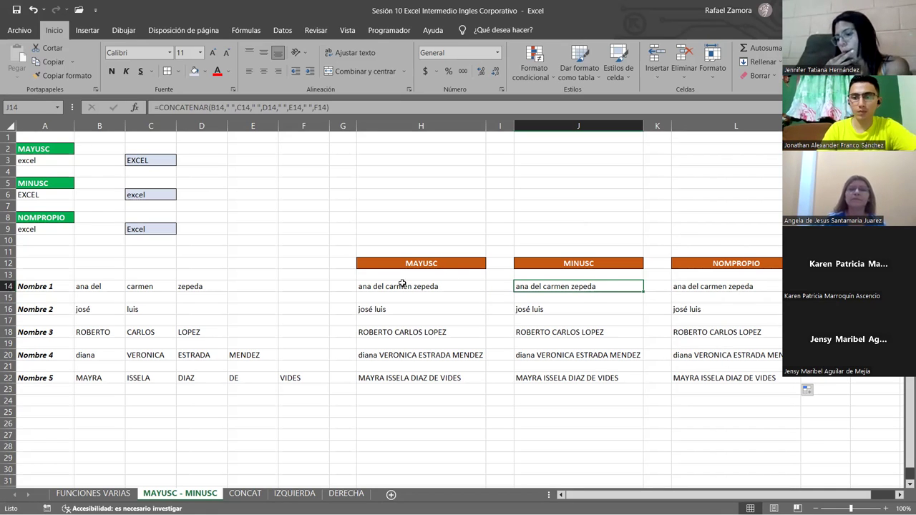
Select the full names in H14:H22.
left_click_drag(415, 283, 422, 377)
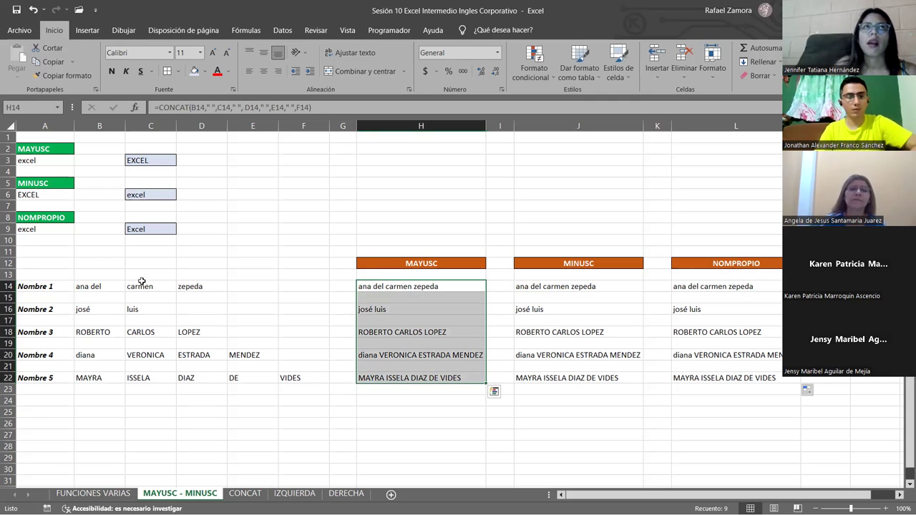
left_click_drag(103, 288, 190, 288)
left_click_drag(93, 319, 339, 351)
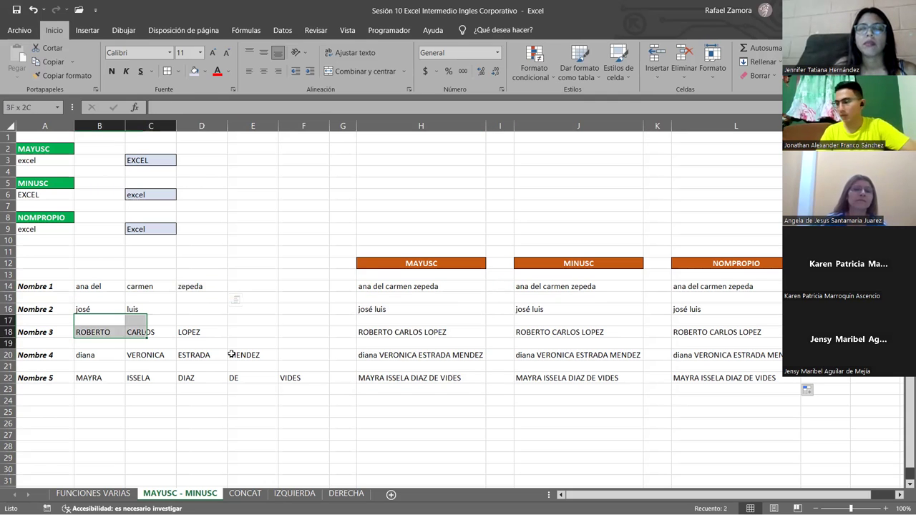
key("Escape")
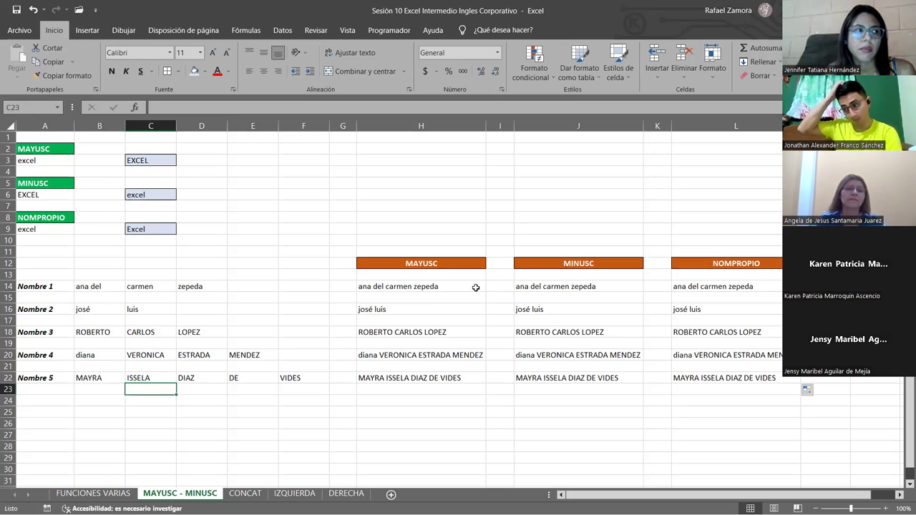
left_click_drag(474, 288, 460, 373)
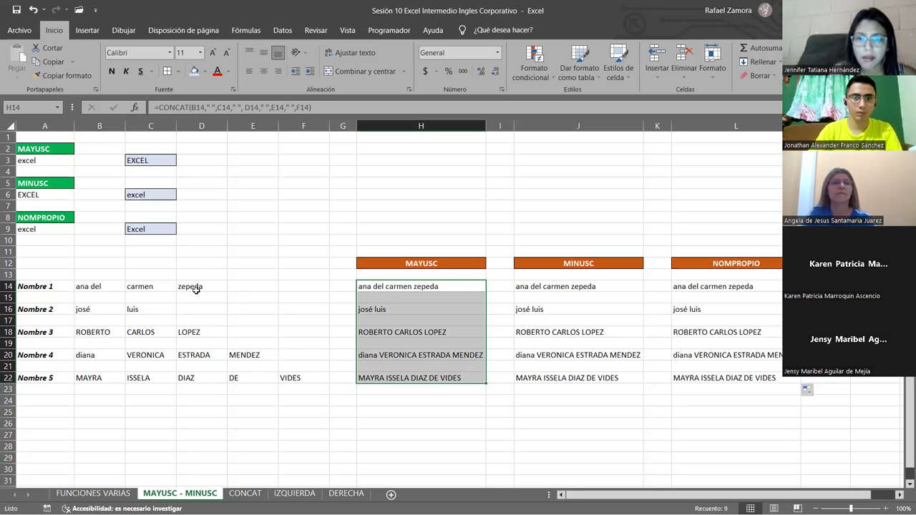
Wrap H14's formula as =MAYUSC(CONCAT(...)) and fill it down to H22.
double_click(457, 284)
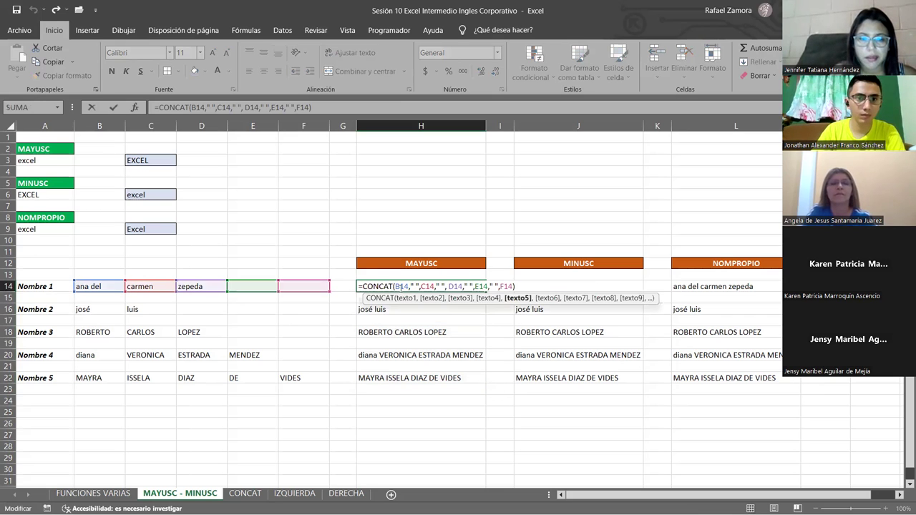
left_click(363, 288)
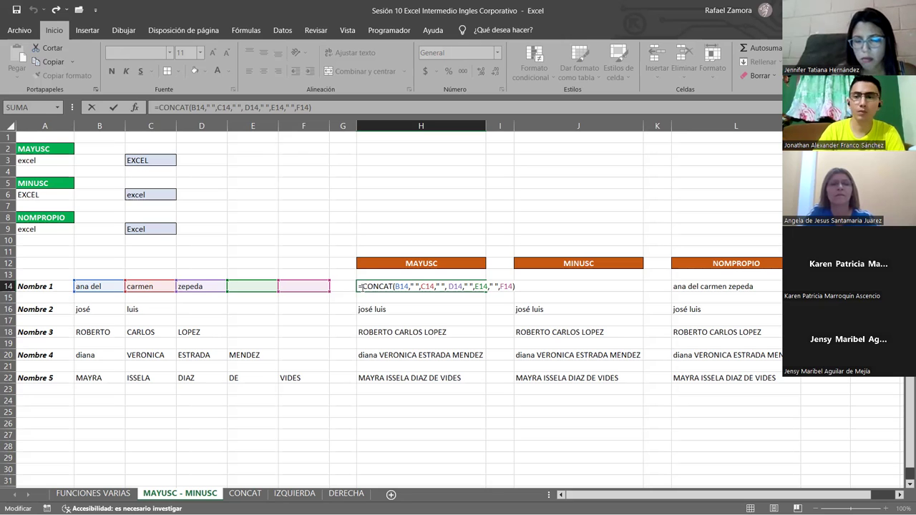
type("mayu")
key("Tab")
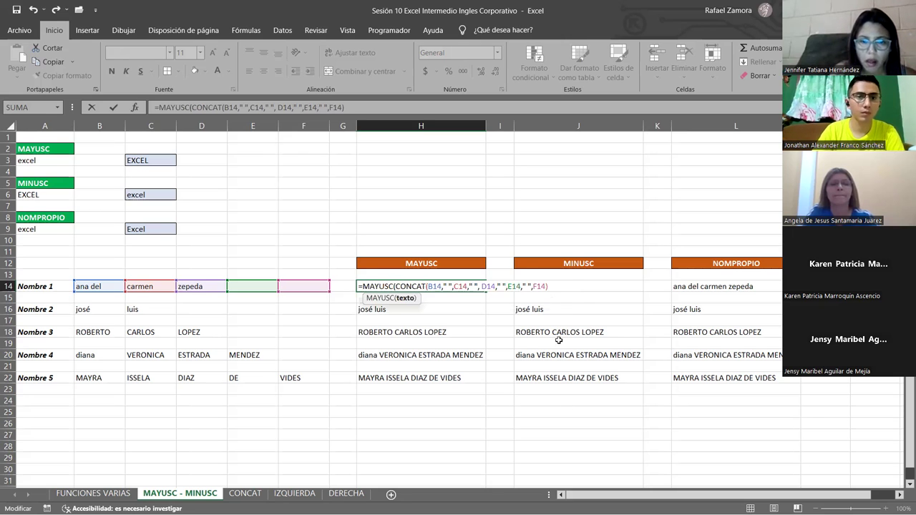
type(")")
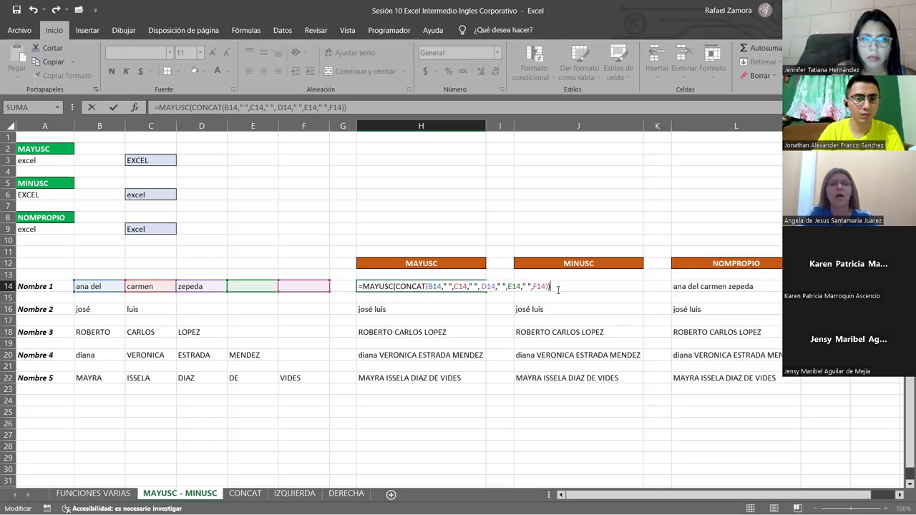
key("Return")
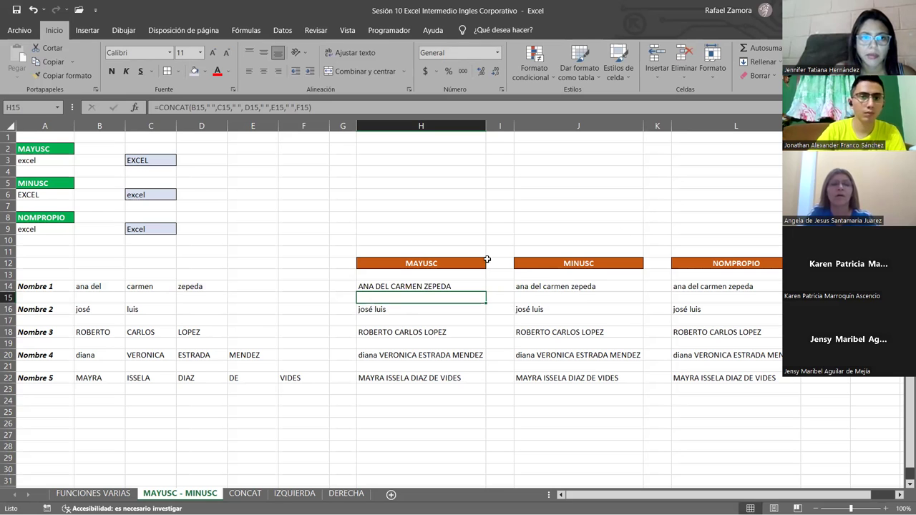
left_click(469, 287)
left_click_drag(484, 290, 480, 379)
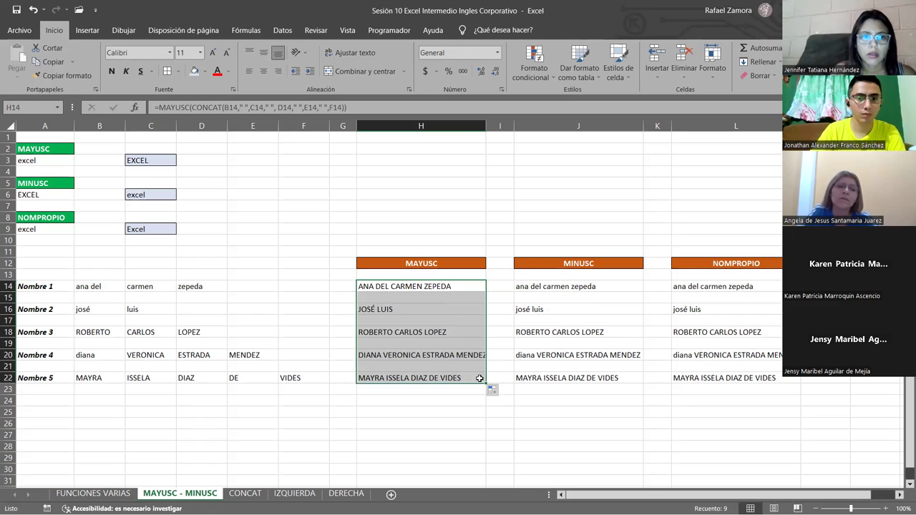
Autofit column H and wrap J14's CONCATENAR formula in MINUSC.
double_click(486, 126)
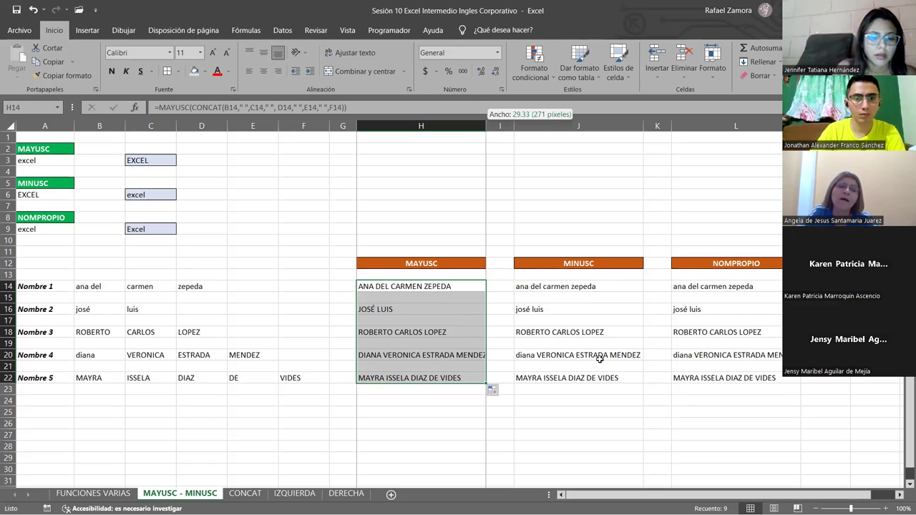
double_click(614, 284)
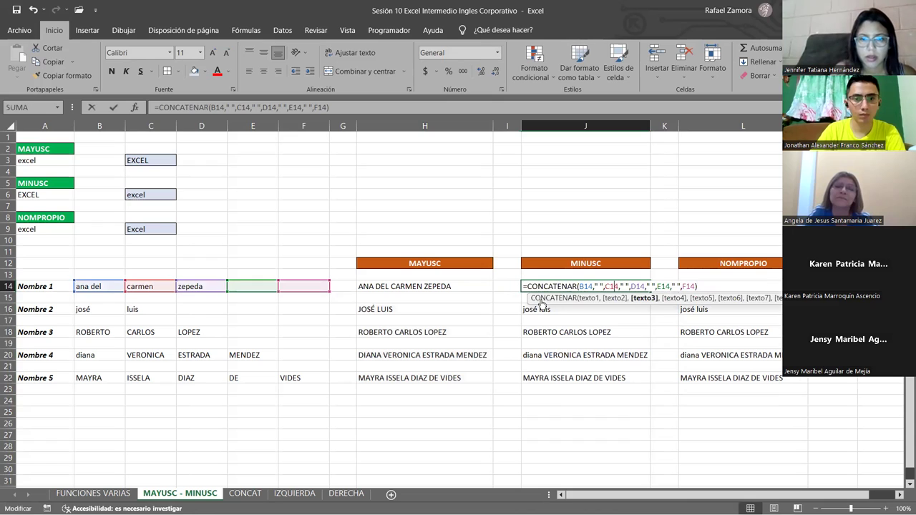
left_click(525, 286)
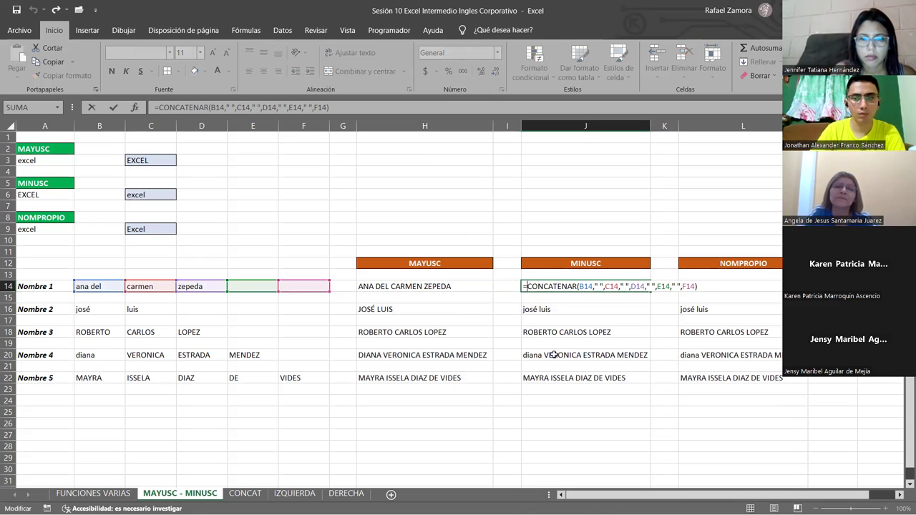
type("minu")
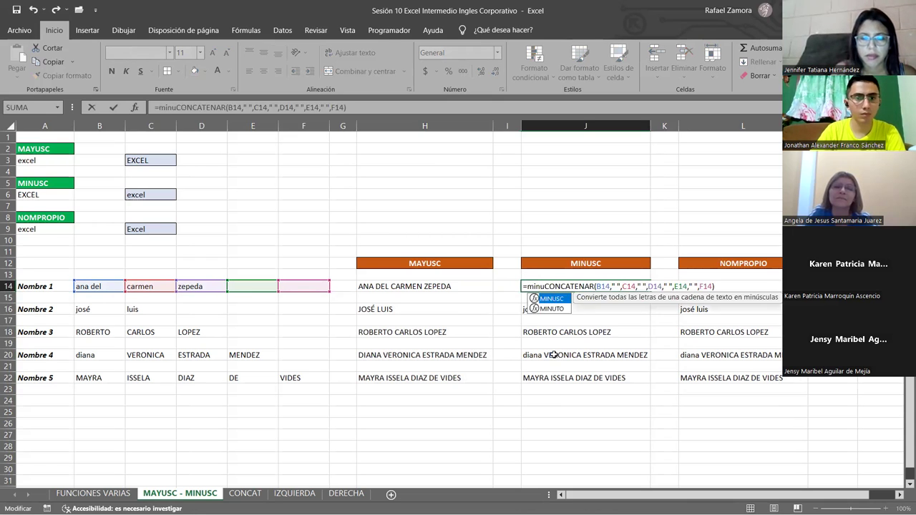
key("Tab")
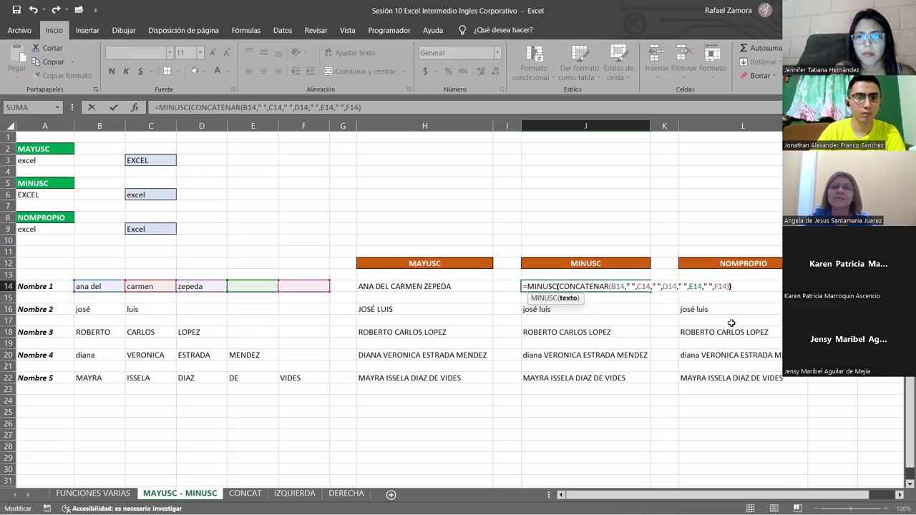
key("Return")
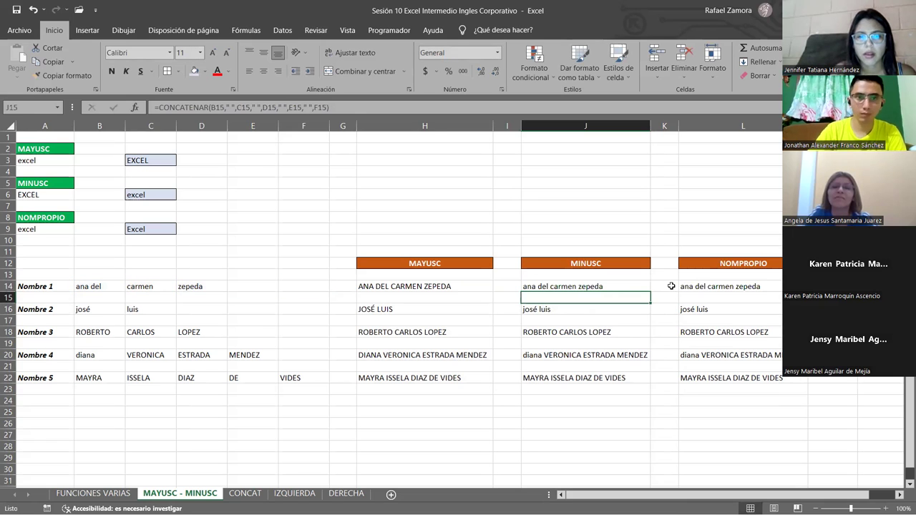
Copy J14's lowercase formula down to J22.
left_click(640, 289)
double_click(649, 292)
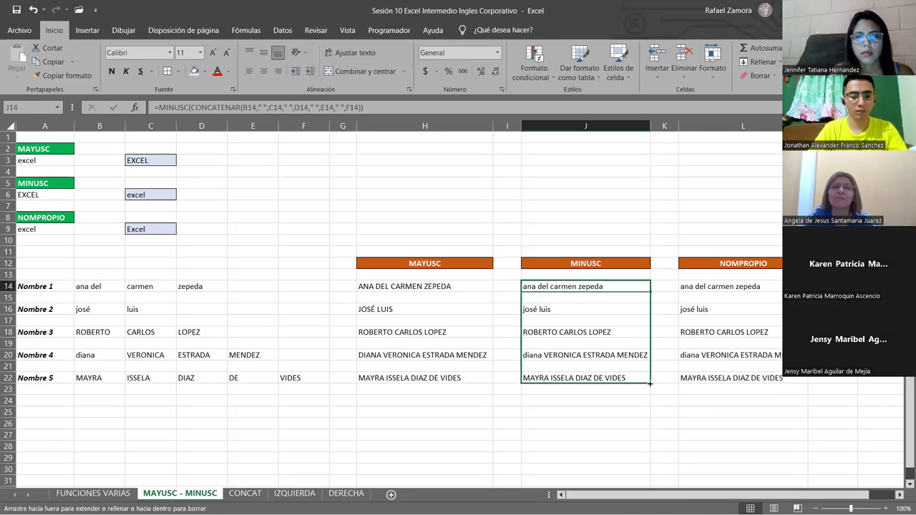
left_click(586, 480)
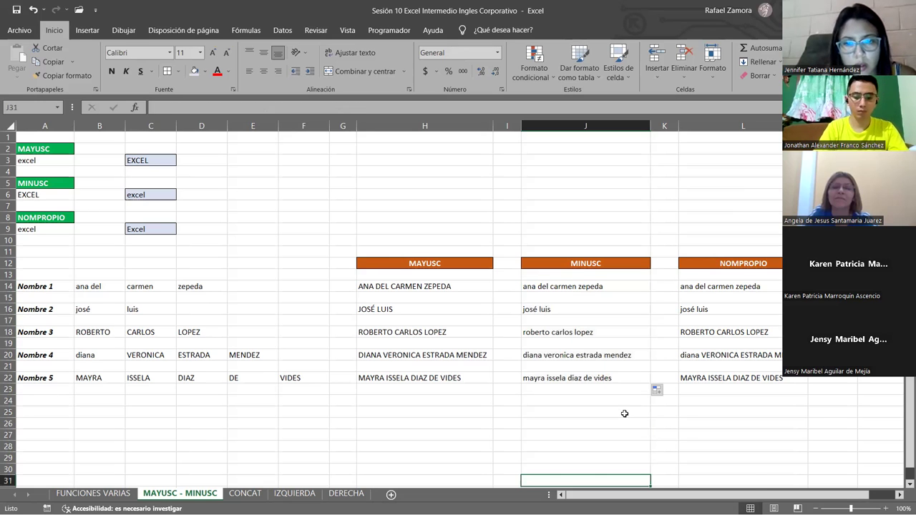
left_click(898, 494)
left_click(672, 378)
Wrap L14's CONCATENAR formula in NOMPROPIO and fill it down to L22 to show proper-case names.
left_click(646, 286)
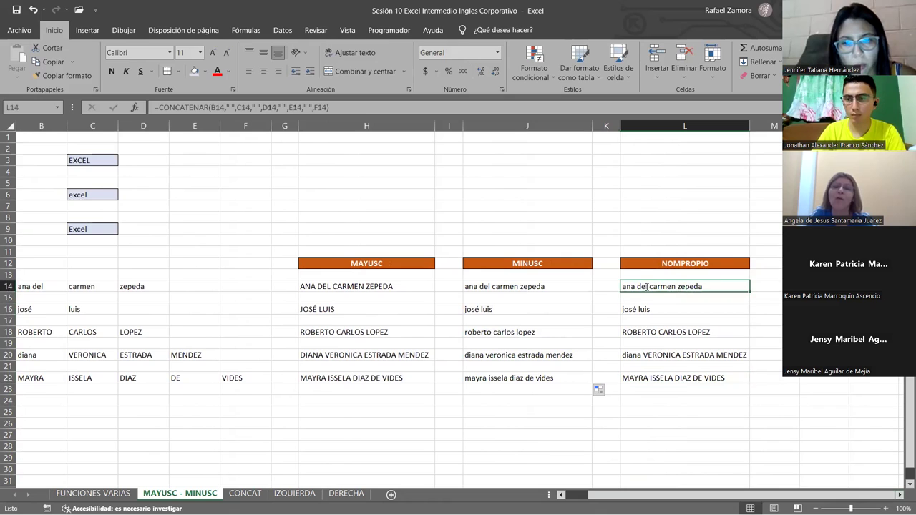
double_click(646, 286)
left_click(627, 287)
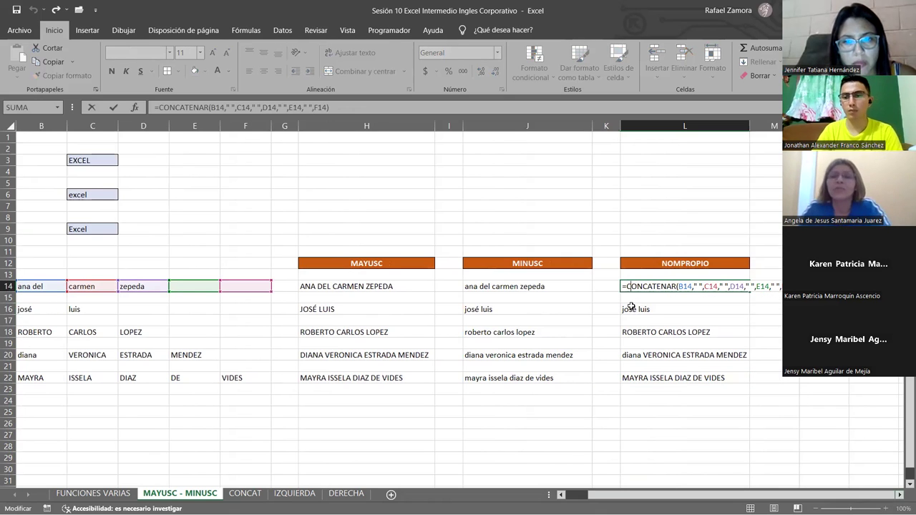
type("nomp")
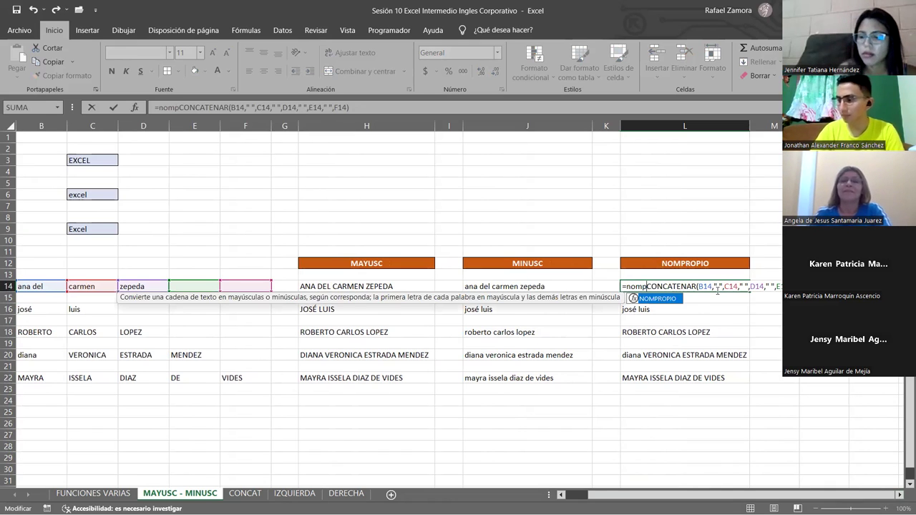
key("Tab")
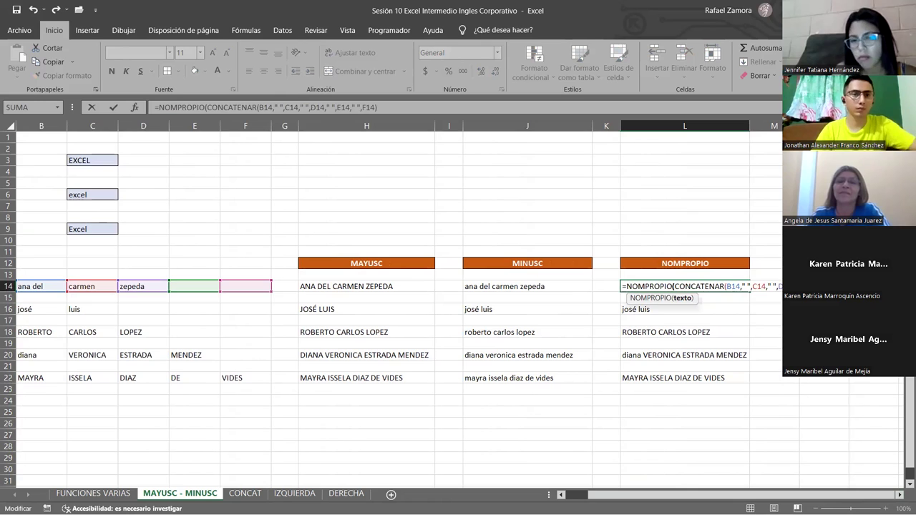
key("Return")
left_click(741, 289)
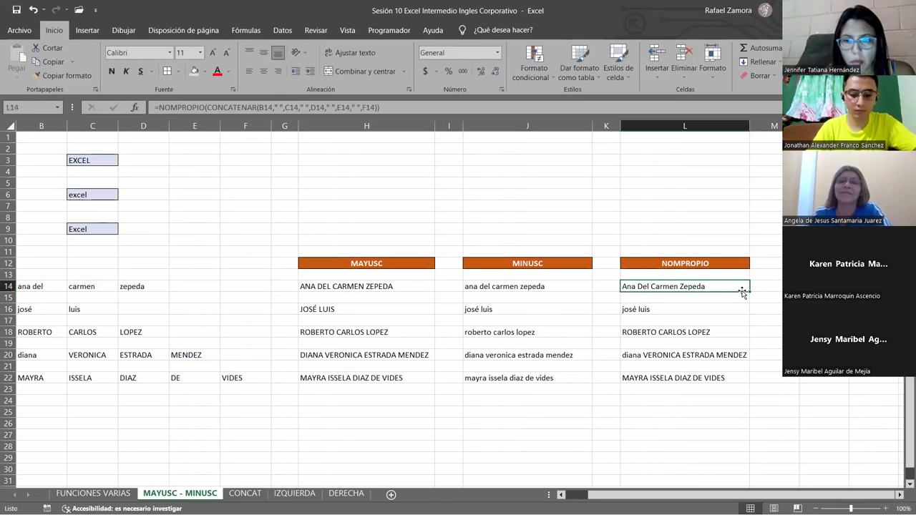
left_click_drag(751, 290, 747, 383)
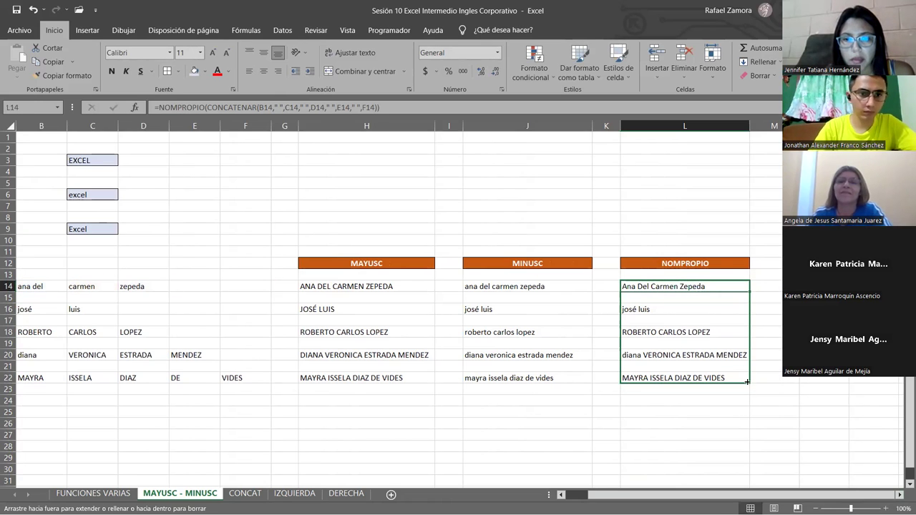
left_click(769, 447)
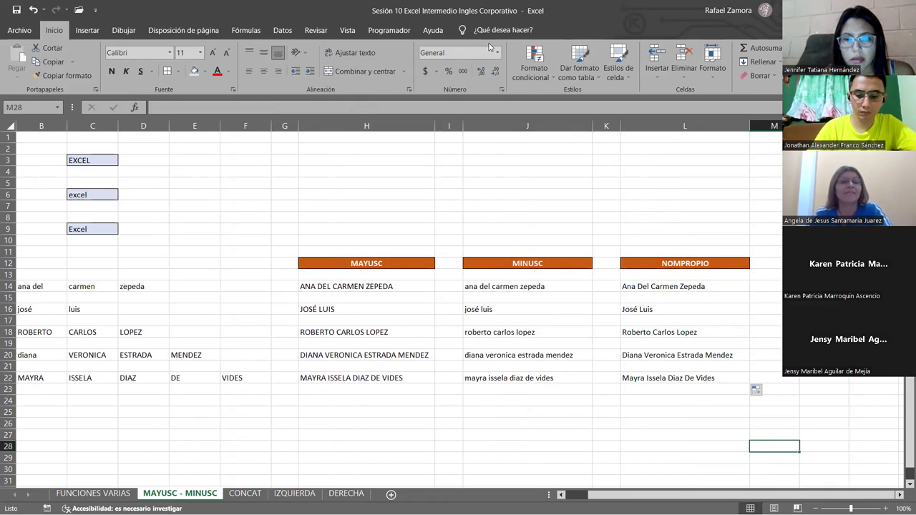
Review the case formulas in H14, L15 and H19 against the name parts in rows 14–20.
left_click(355, 284)
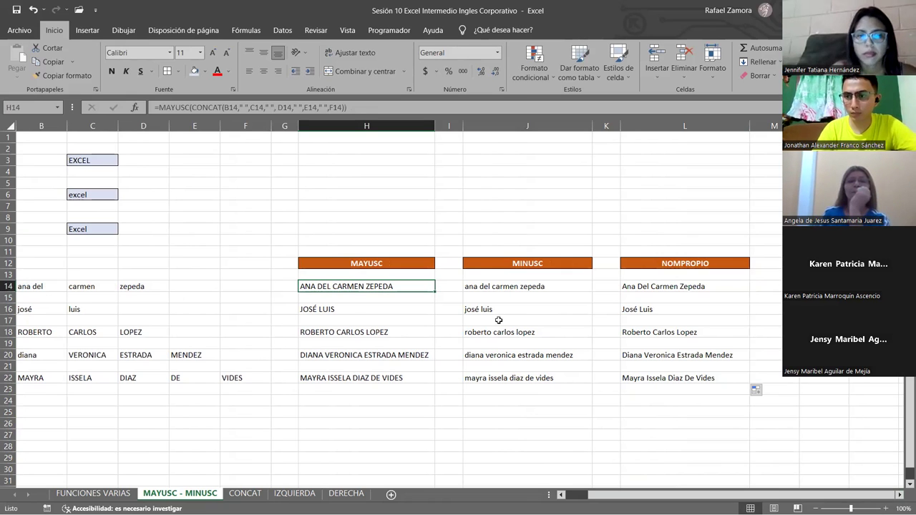
left_click(533, 287)
left_click(642, 294)
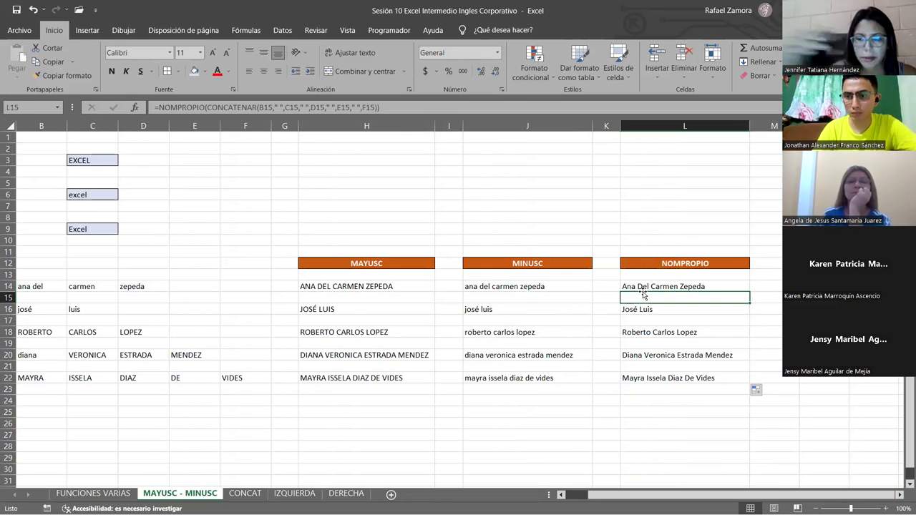
left_click_drag(708, 494, 683, 499)
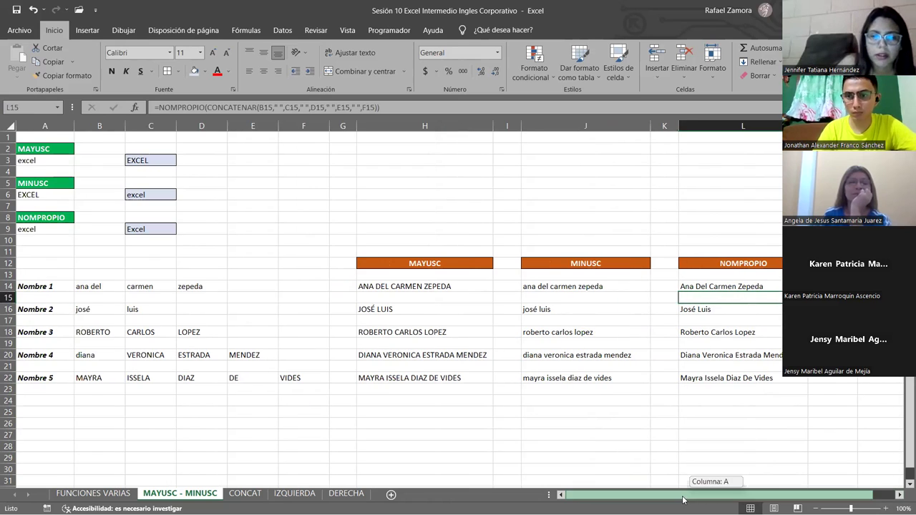
left_click_drag(108, 287, 267, 287)
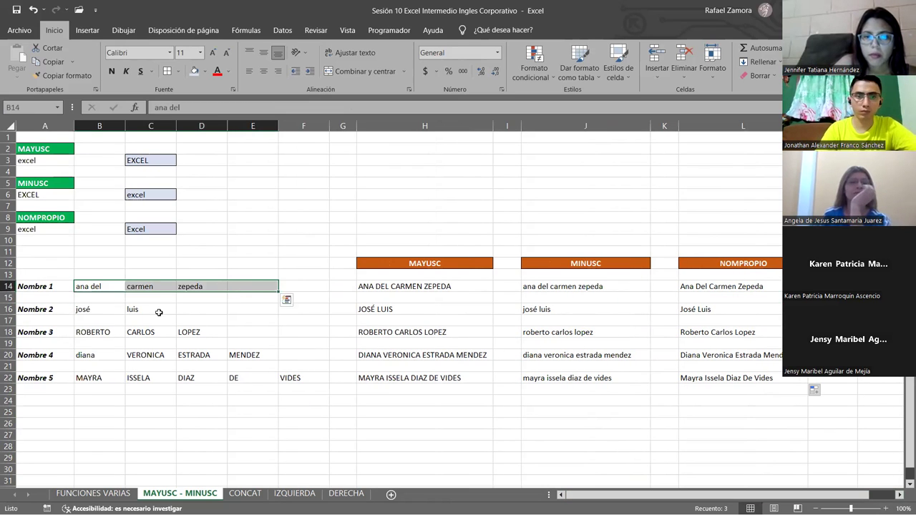
left_click_drag(108, 310, 315, 308)
left_click_drag(97, 331, 315, 331)
left_click_drag(88, 356, 251, 356)
left_click(413, 343)
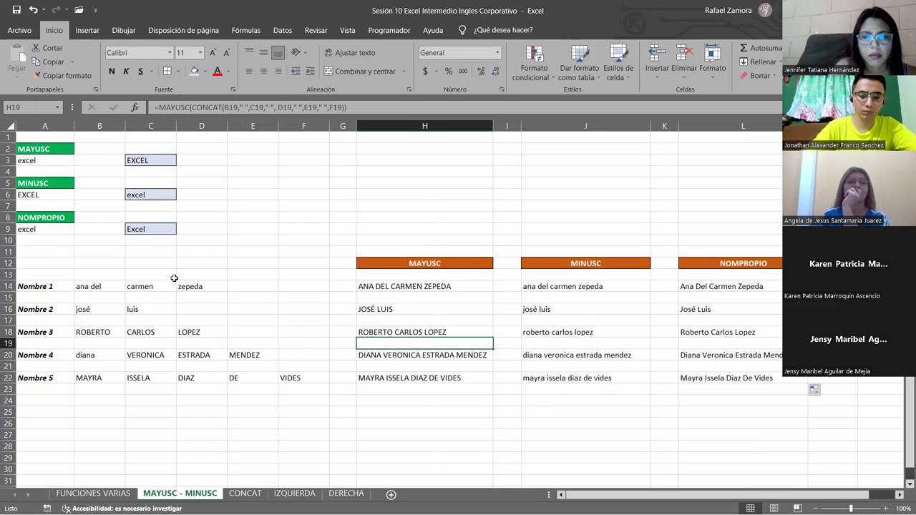
Highlight the name parts in rows 14–22, cancelling an accidental replacement in C20.
left_click(97, 285)
double_click(121, 282, "shift")
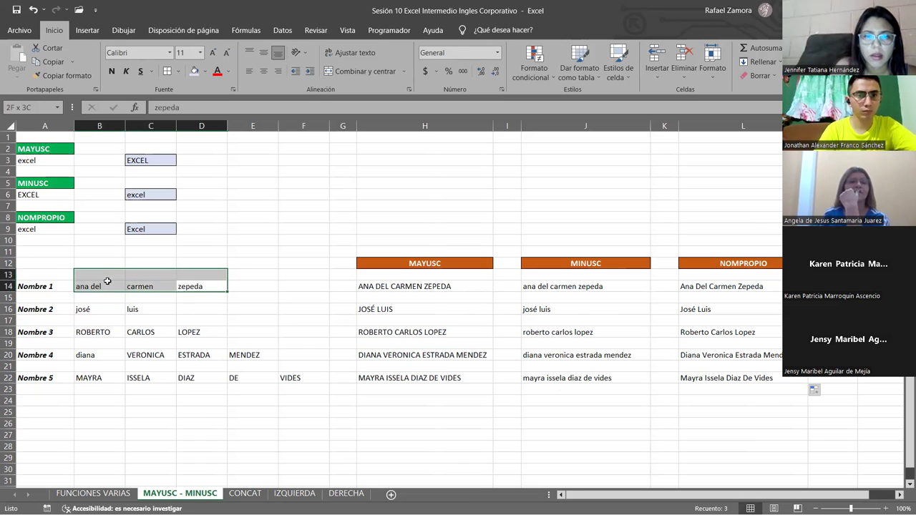
mouse_move(87, 307)
left_mouse_down()
mouse_move(176, 308)
mouse_move(158, 309)
left_mouse_up()
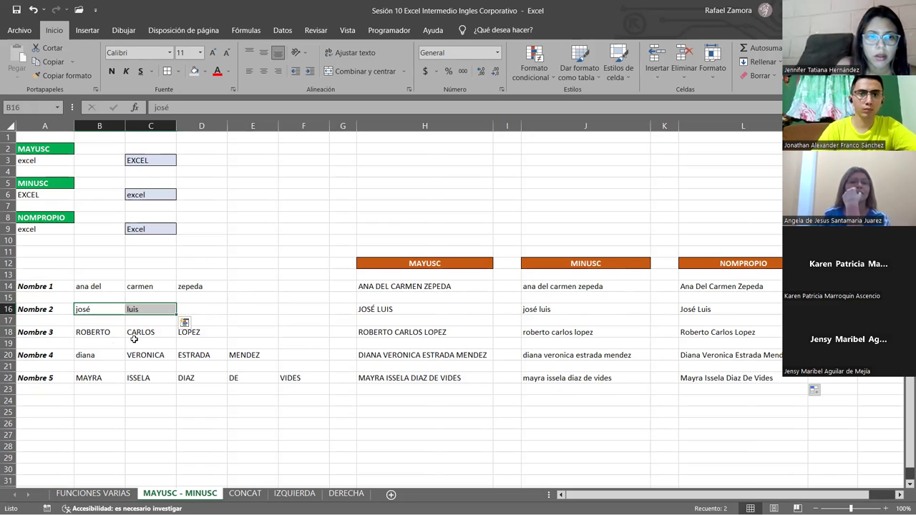
left_click_drag(98, 334, 190, 332)
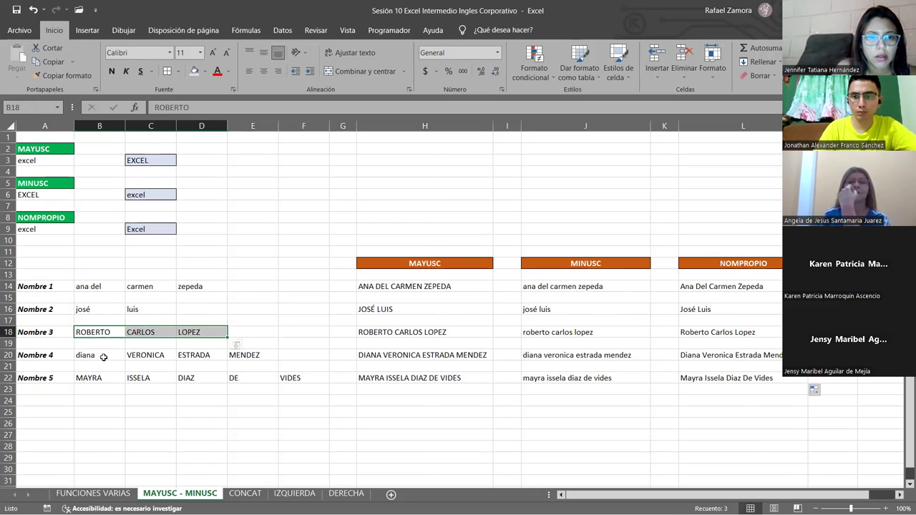
left_click(103, 357)
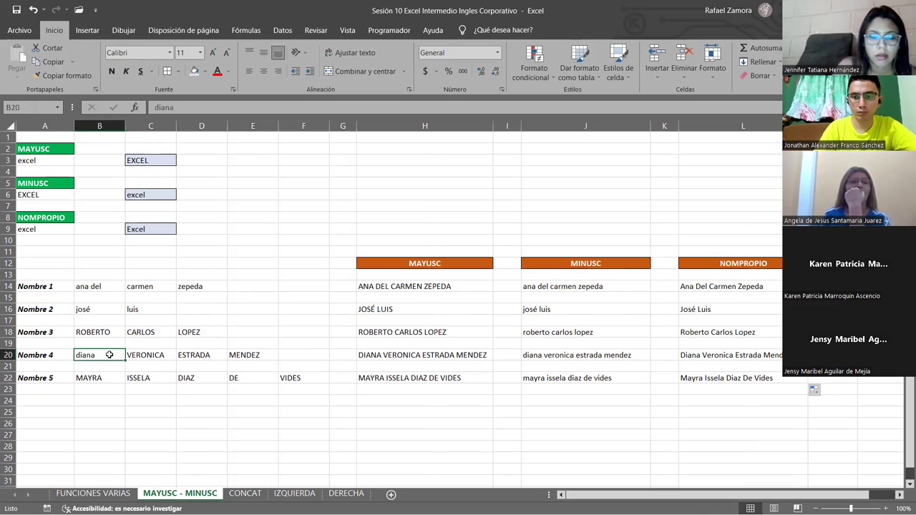
left_click_drag(126, 355, 157, 356)
left_click(501, 298)
left_click(98, 375)
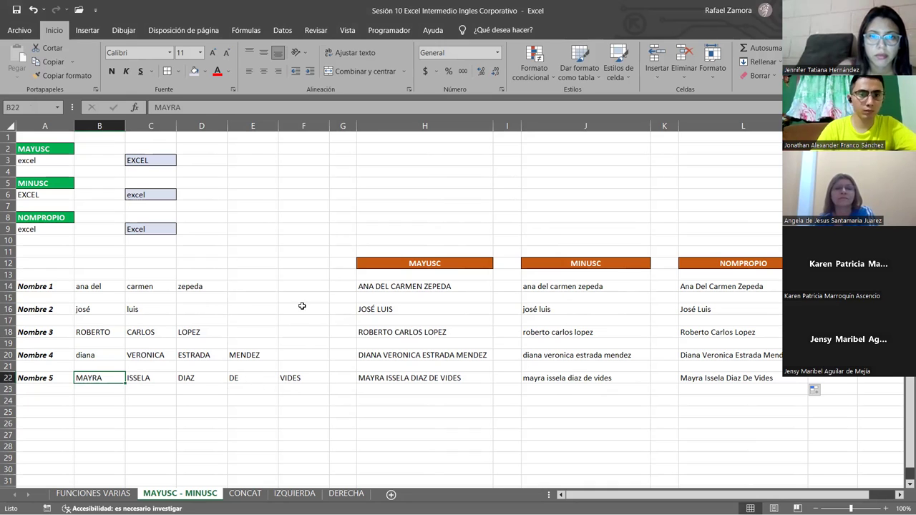
left_click_drag(100, 333, 143, 333)
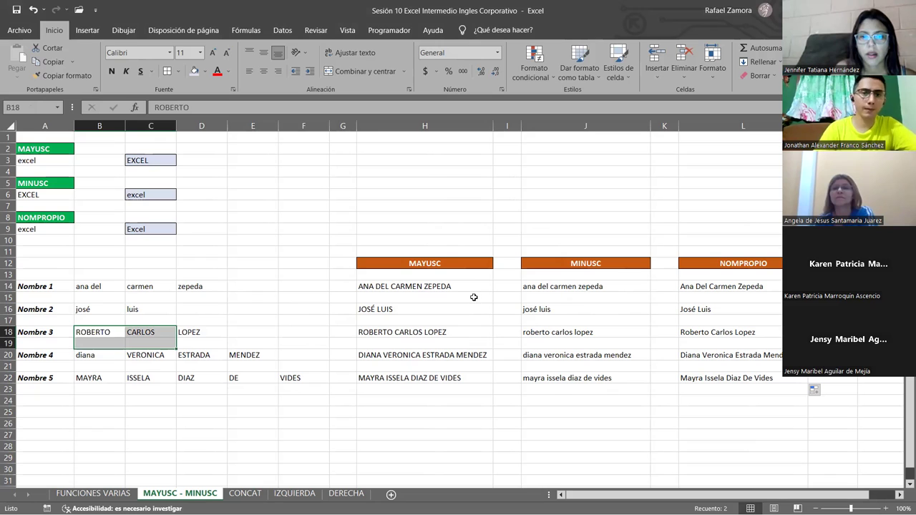
Recommit H14's uppercase formula and switch to the CONCAT sheet.
double_click(440, 284)
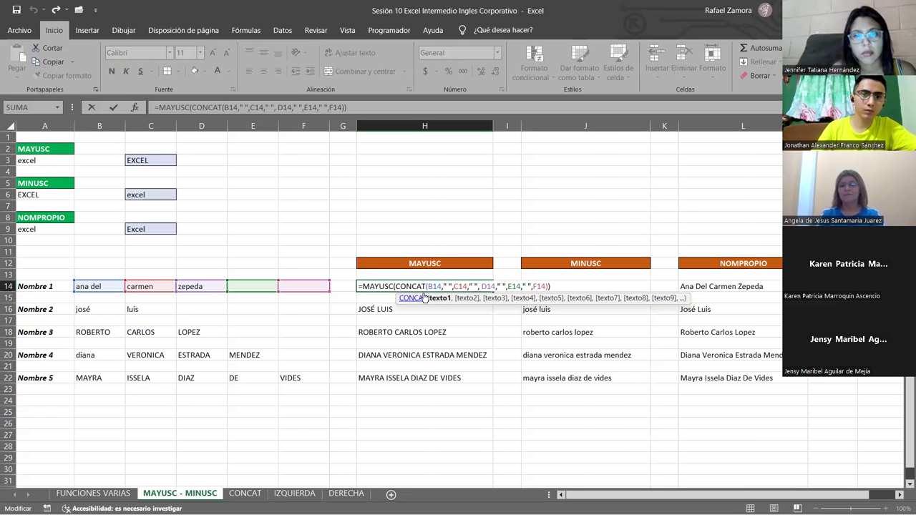
key("ctrl+Return")
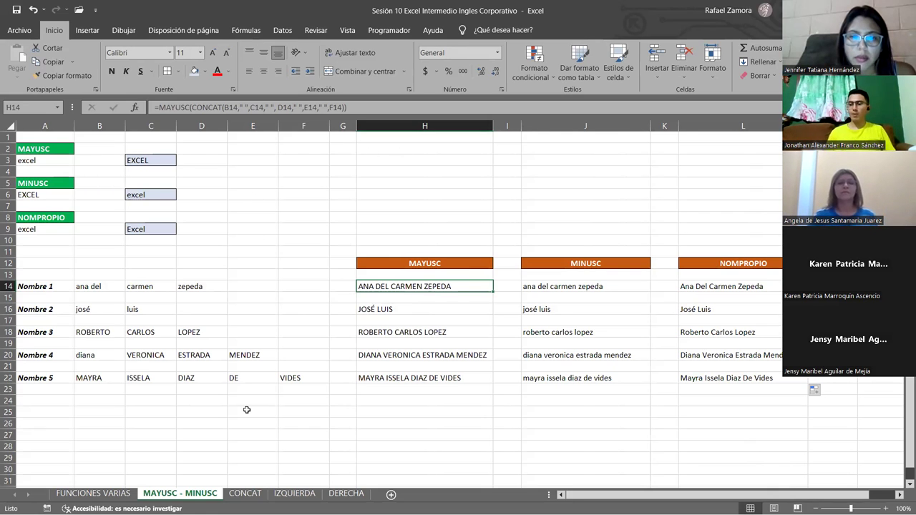
key("ctrl+Page_Down")
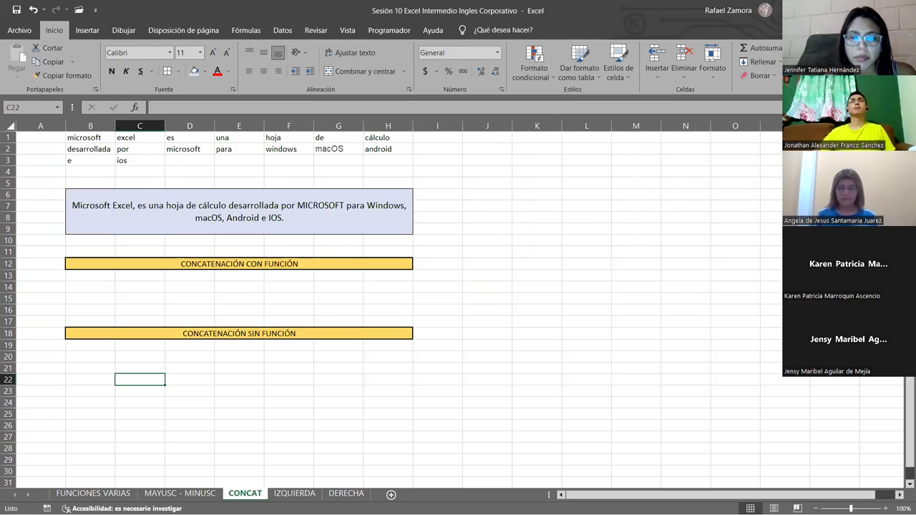
left_click(246, 219)
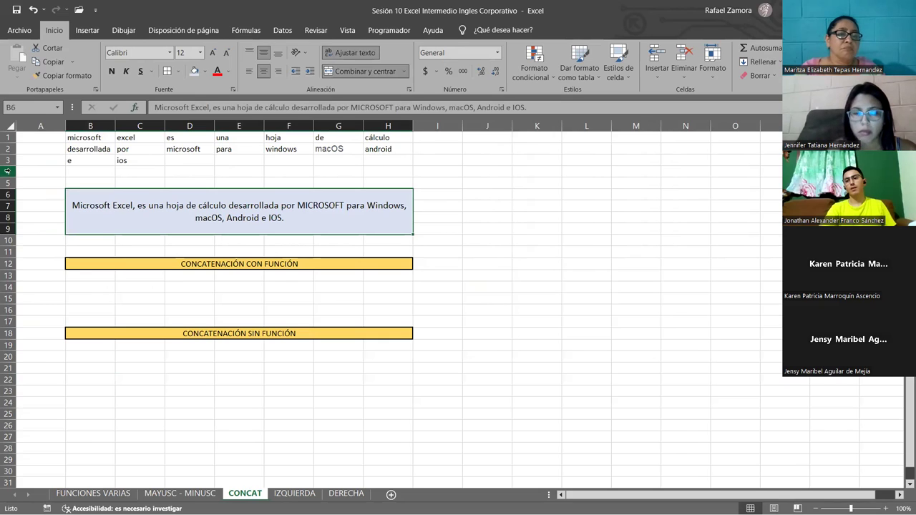
left_click_drag(97, 138, 388, 161)
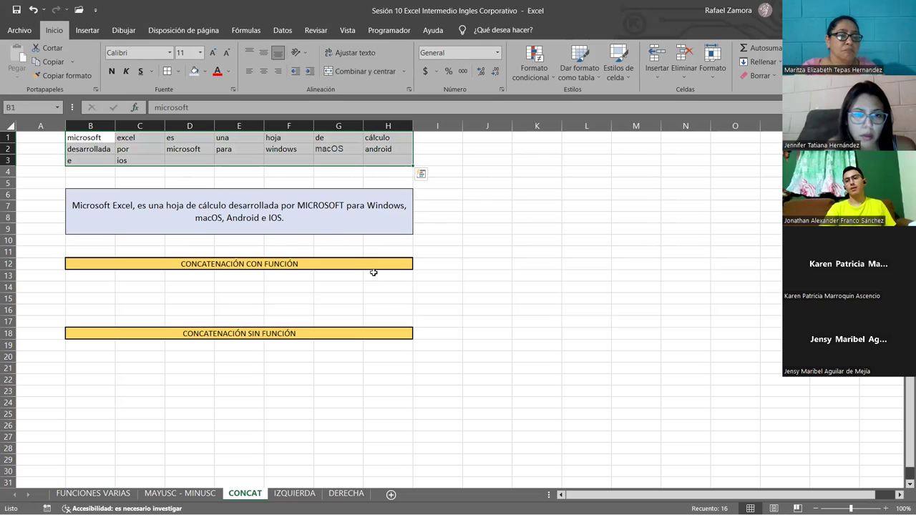
left_click(202, 221)
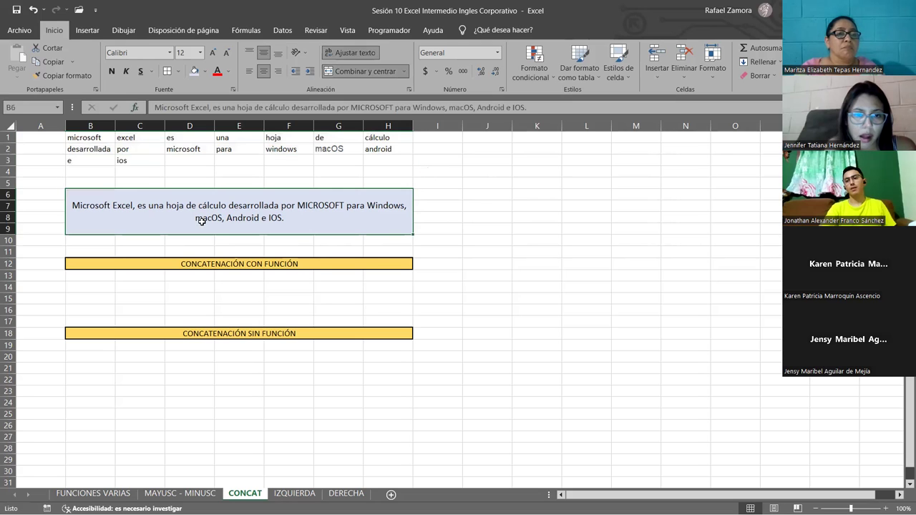
left_click(222, 275)
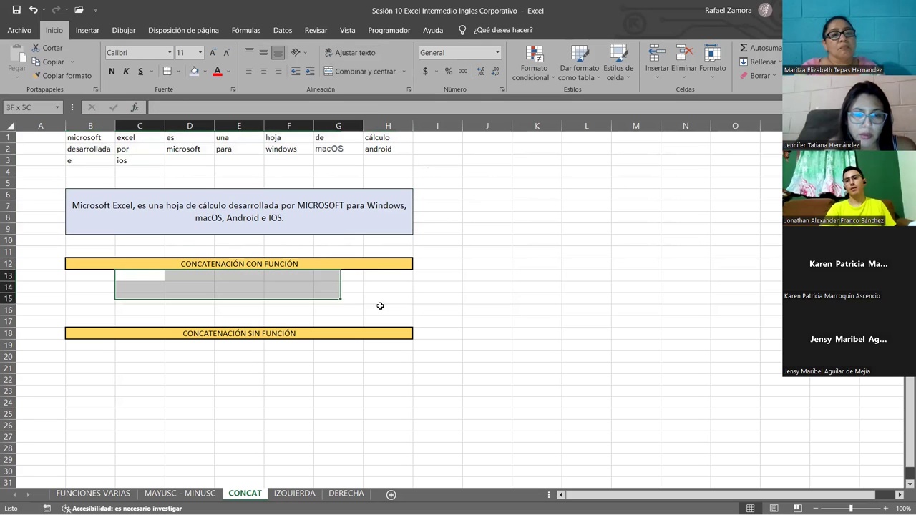
left_click_drag(146, 273, 385, 297)
left_click(163, 354)
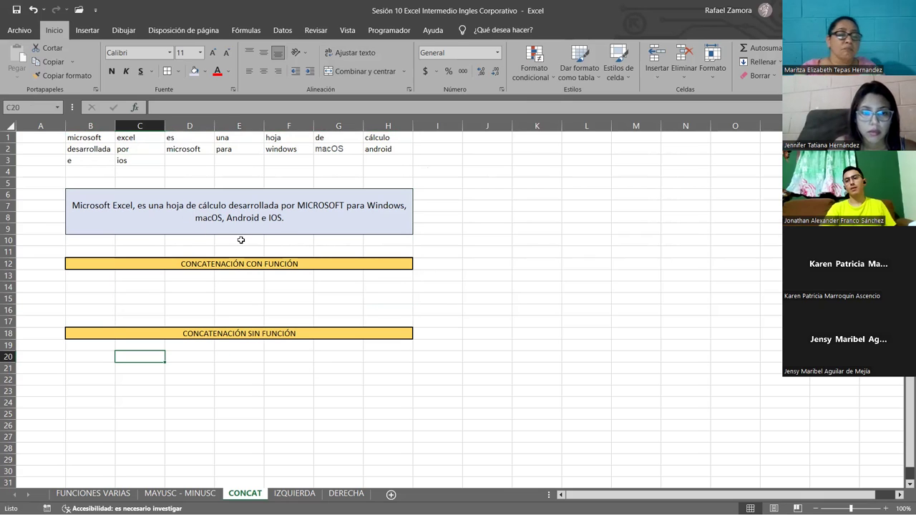
left_click(154, 216)
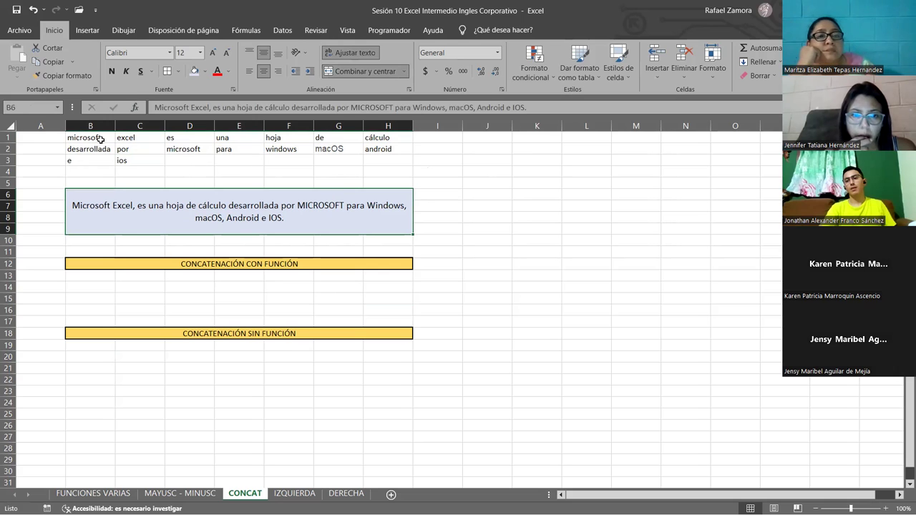
left_click_drag(97, 138, 305, 146)
left_click(540, 230)
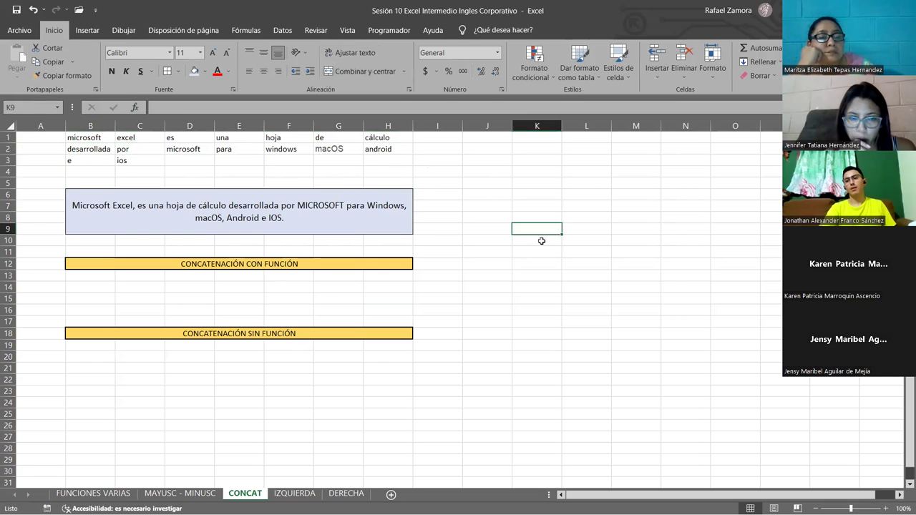
Review the source words in B1:H3 and the target sentence in merged cell B6.
scroll(501, 261, "up", 2)
scroll(233, 194, "up", 1)
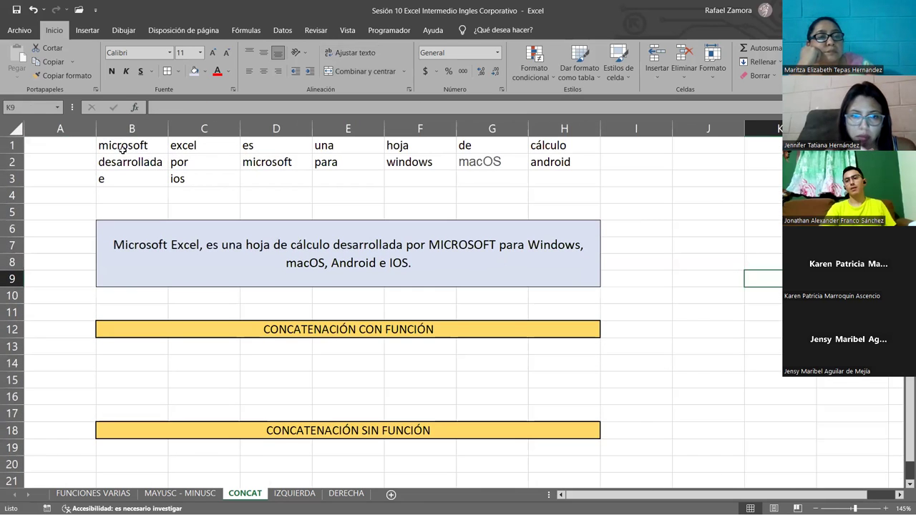
left_click_drag(107, 146, 357, 179)
left_click_drag(455, 184, 547, 183)
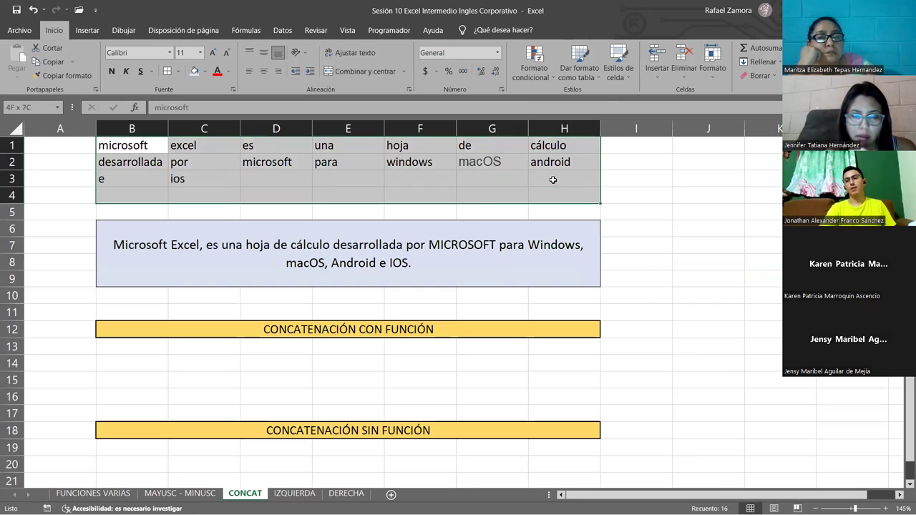
left_click(401, 259)
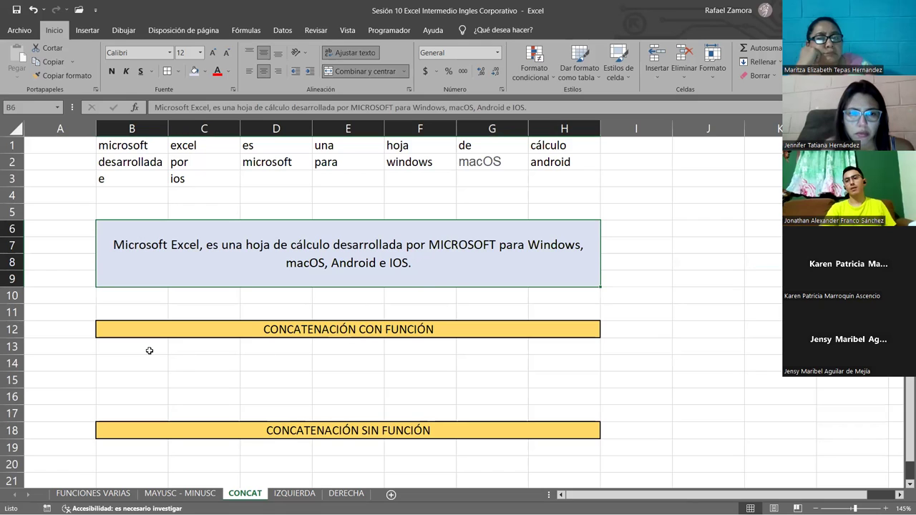
Merge B13:H15 with Combinar y centrar, middle vertical alignment and Ajustar texto.
mouse_move(149, 351)
left_mouse_down()
mouse_move(196, 362)
mouse_move(563, 381)
left_mouse_up()
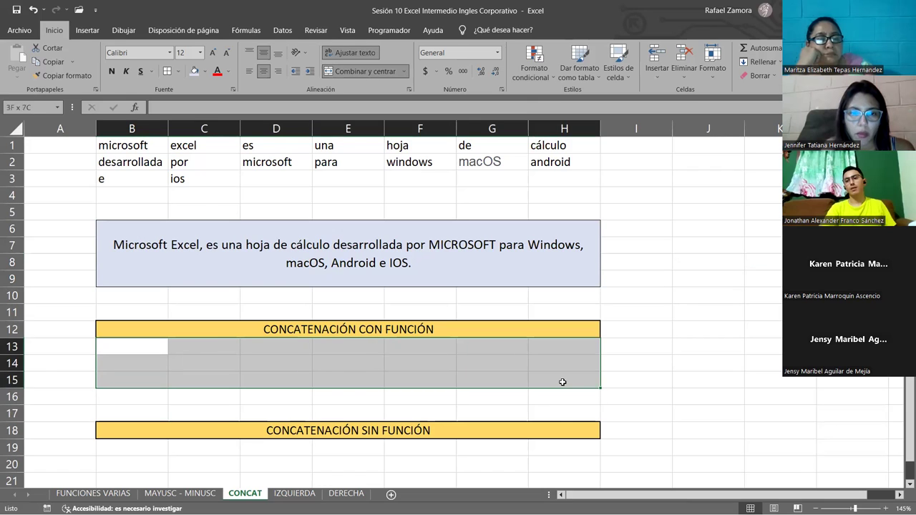
left_click_drag(562, 382, 563, 382)
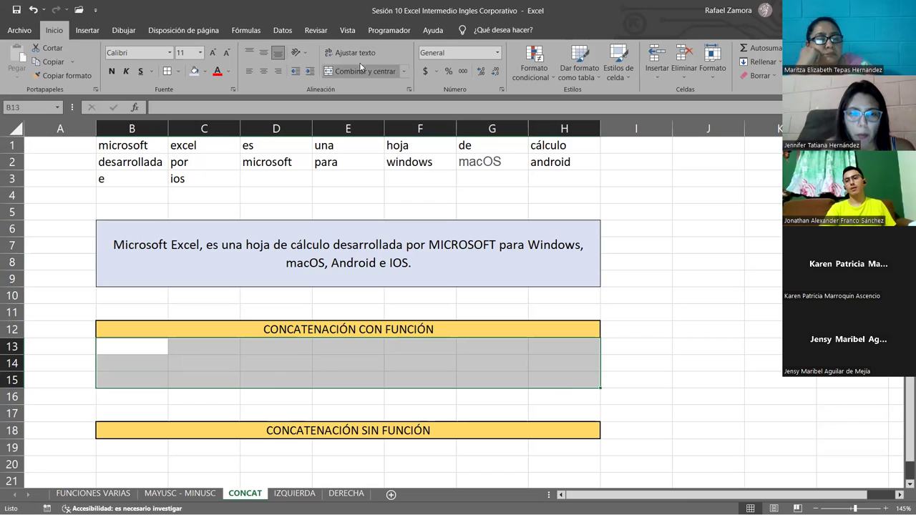
left_click(392, 70)
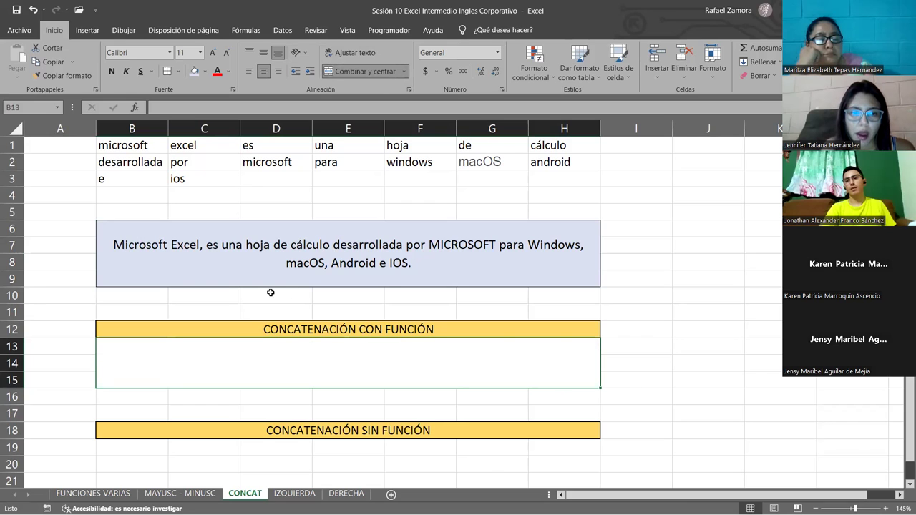
left_click(263, 52)
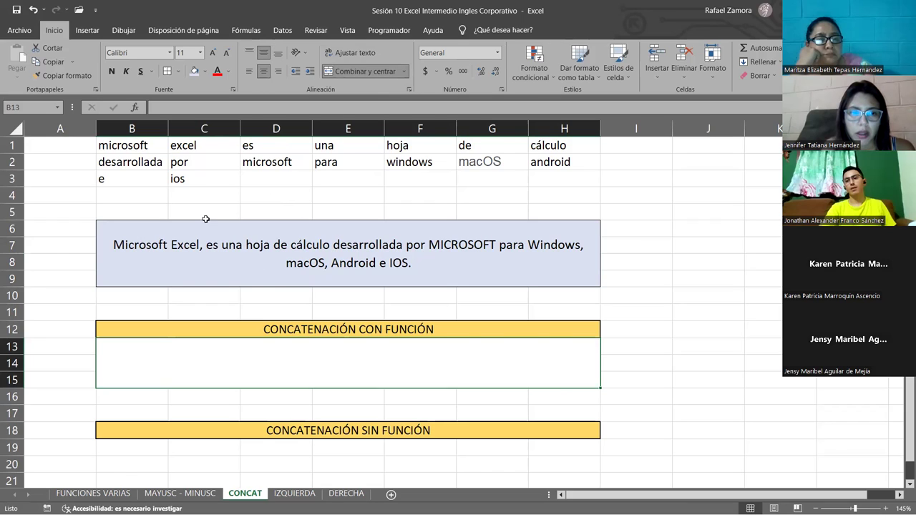
left_click(376, 57)
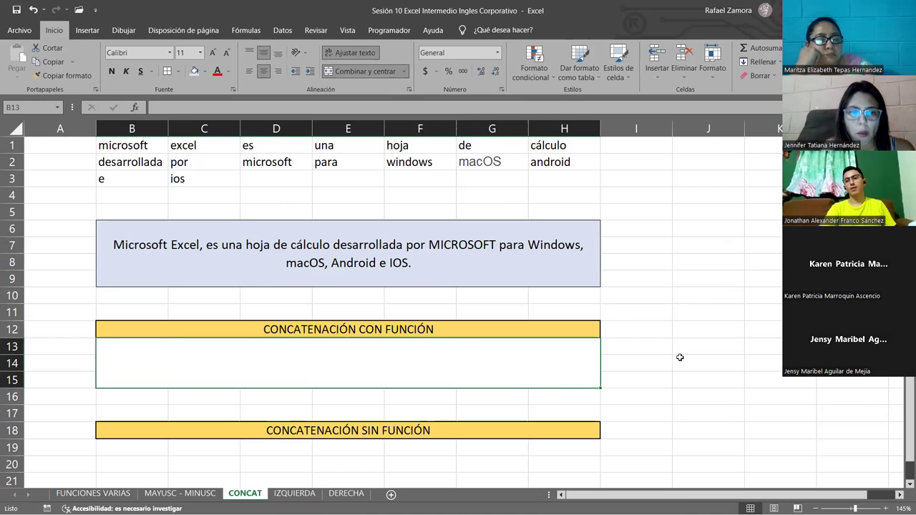
left_click(662, 377)
left_click(504, 376)
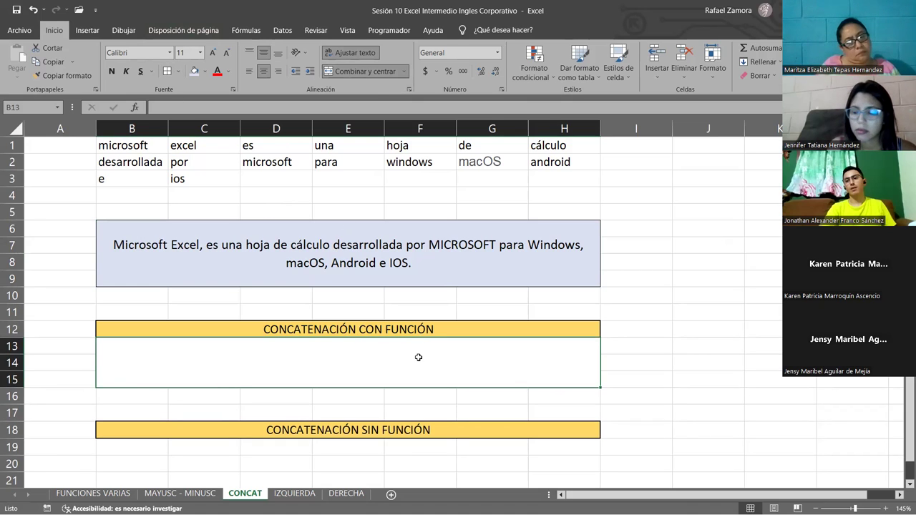
Enter =CONCAT(NOMPROPIO(B1)) in the merged cell so it shows Microsoft.
type("=")
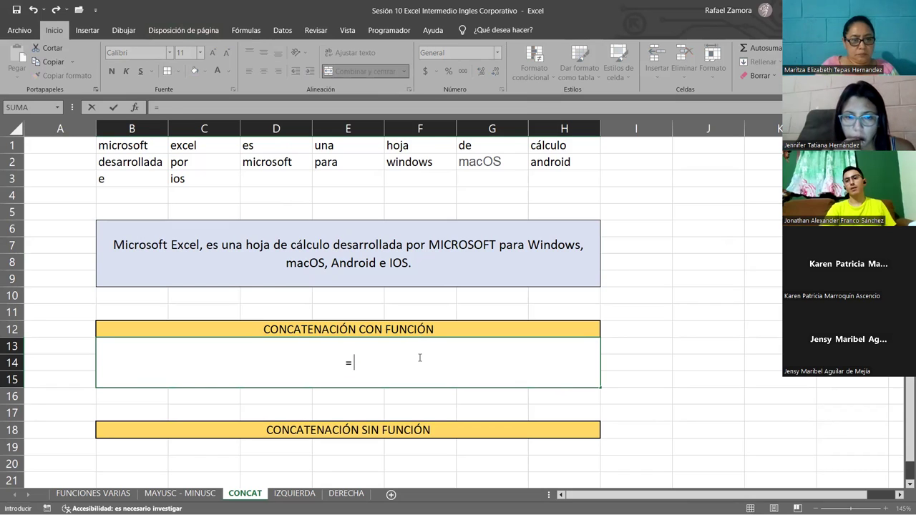
type("conc")
key("Tab")
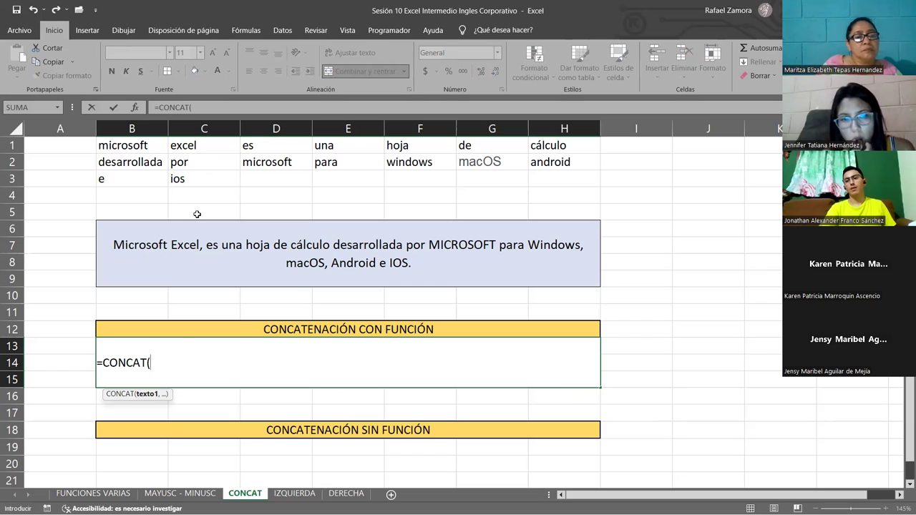
type("nomb")
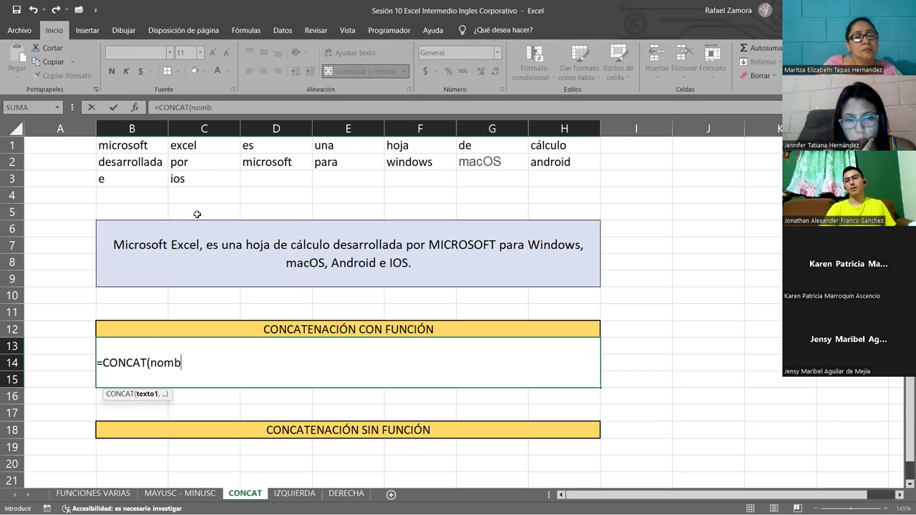
key("BackSpace")
key("BackSpace")
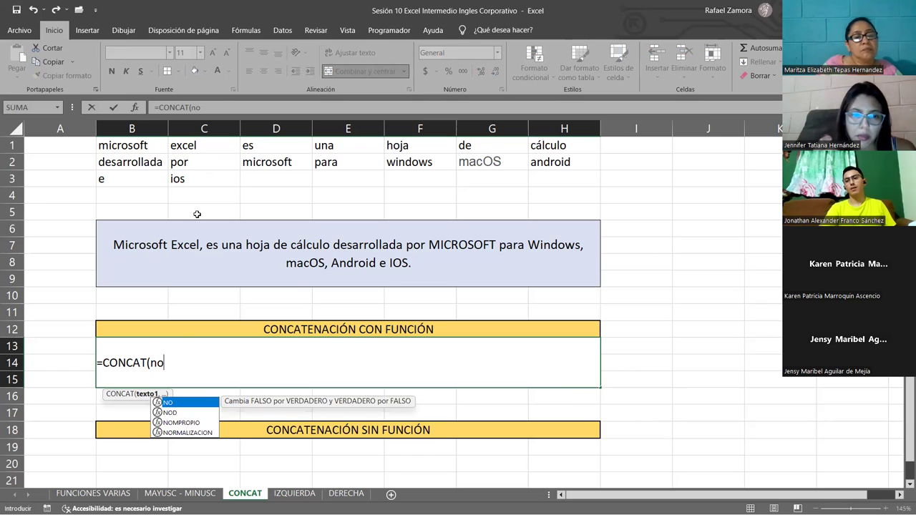
double_click(187, 417)
left_click(145, 147)
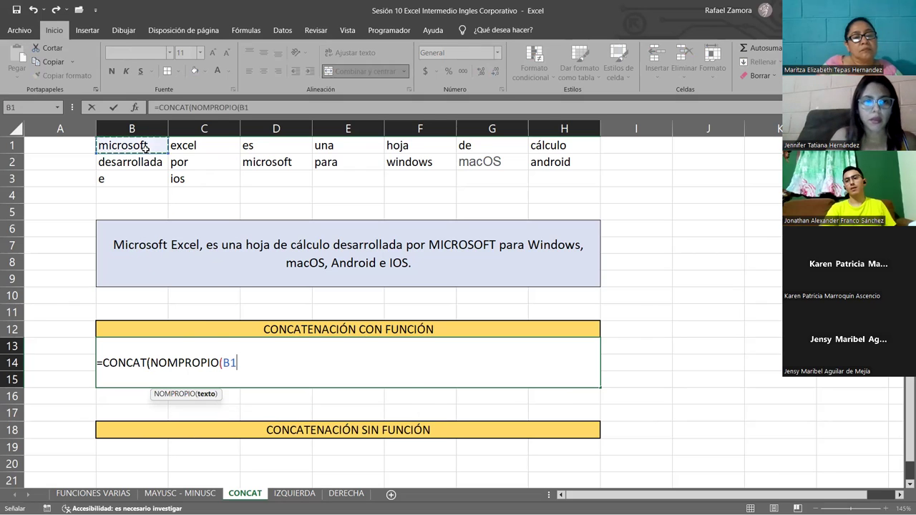
type(")")
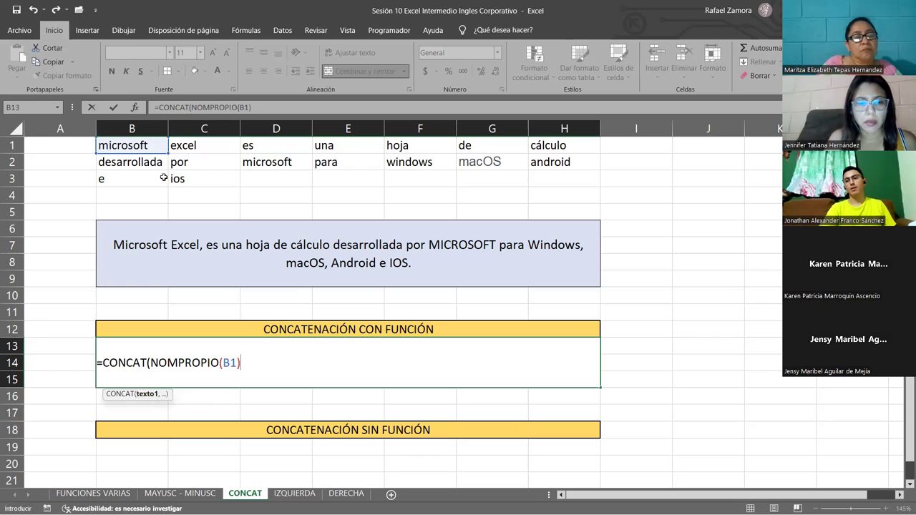
type(")")
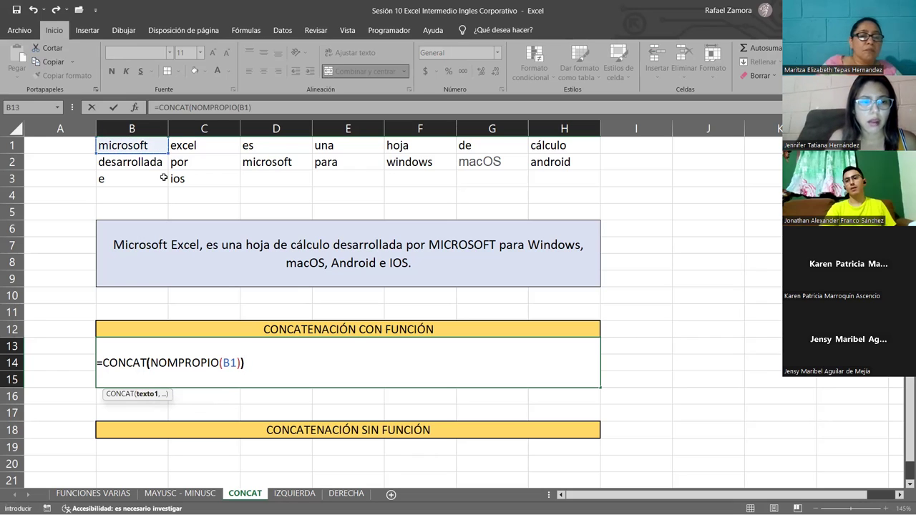
key("Return")
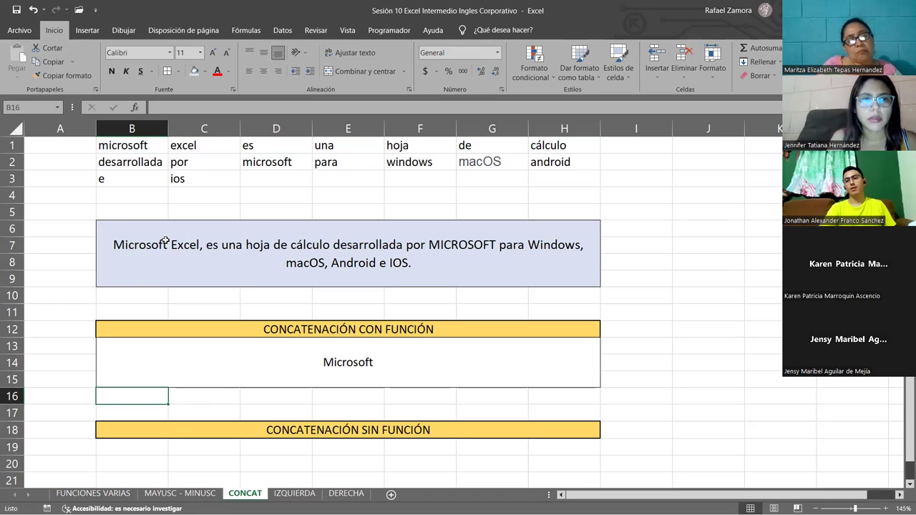
Extend the formula to =CONCAT(NOMPROPIO(B1),NOMPROPIO(C1),D1).
left_click(365, 362)
double_click(368, 364)
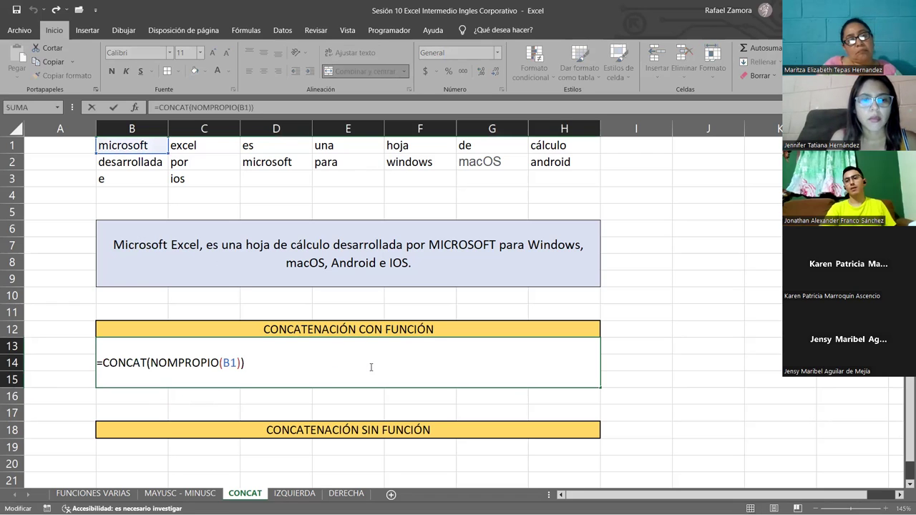
left_click(240, 363)
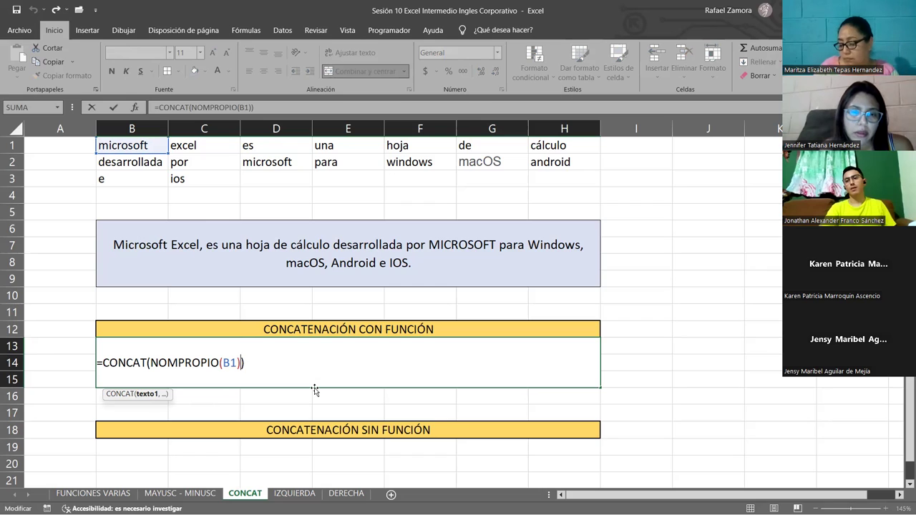
type(",")
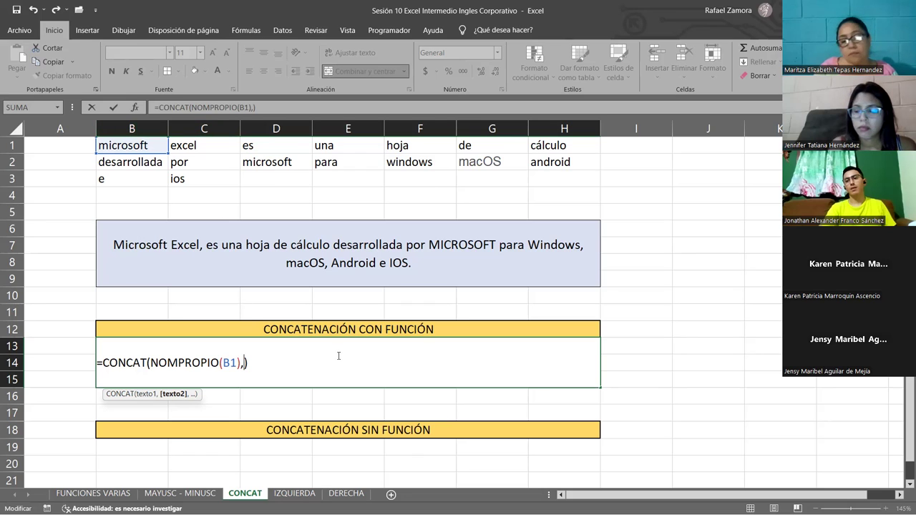
type("nom")
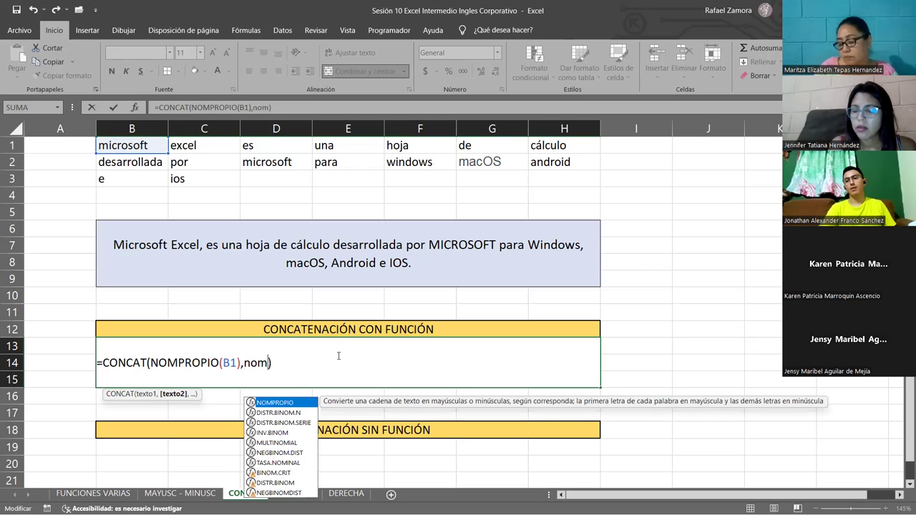
key("Tab")
left_click(222, 149)
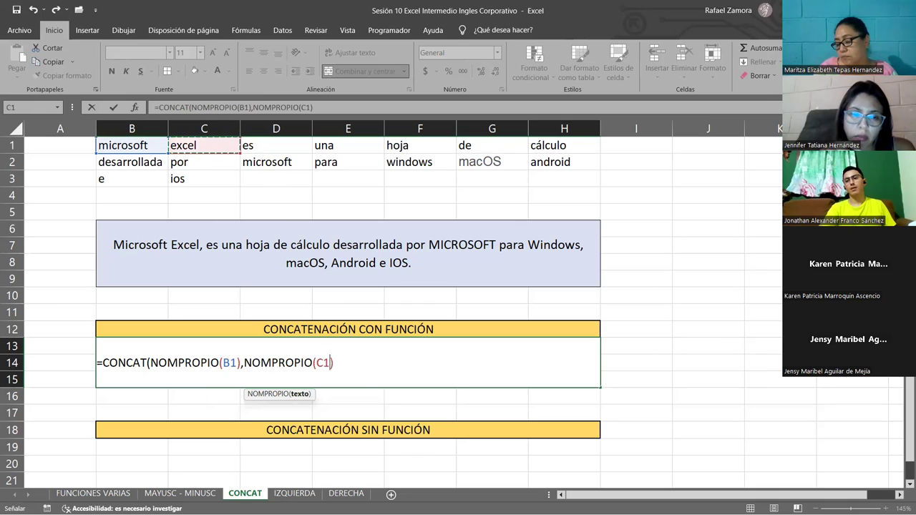
type(")")
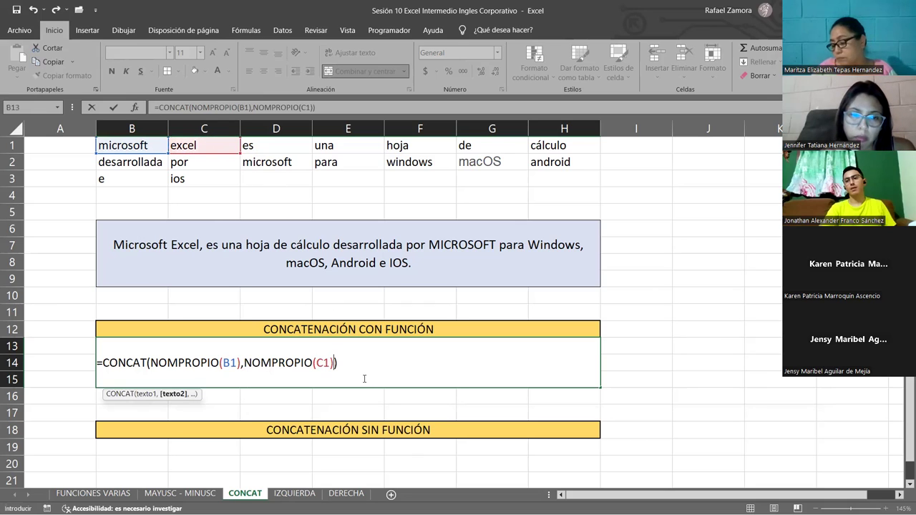
type(",")
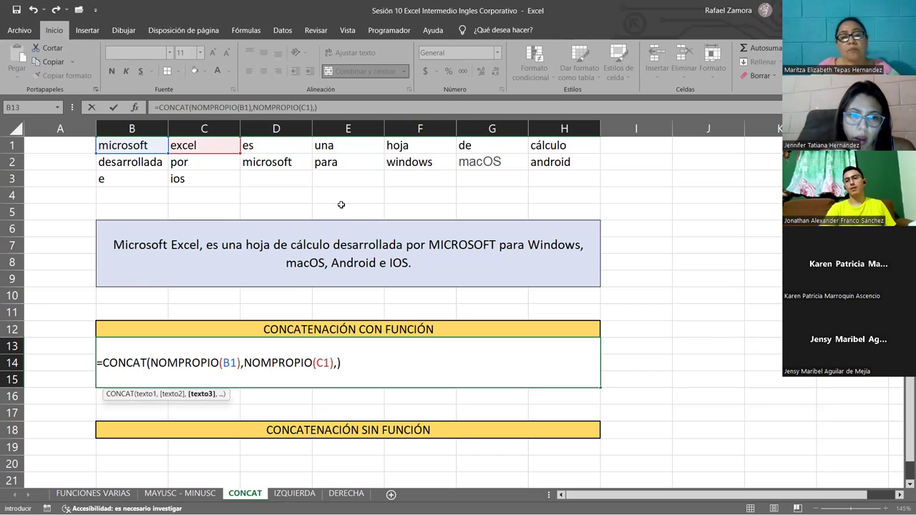
left_click(291, 146)
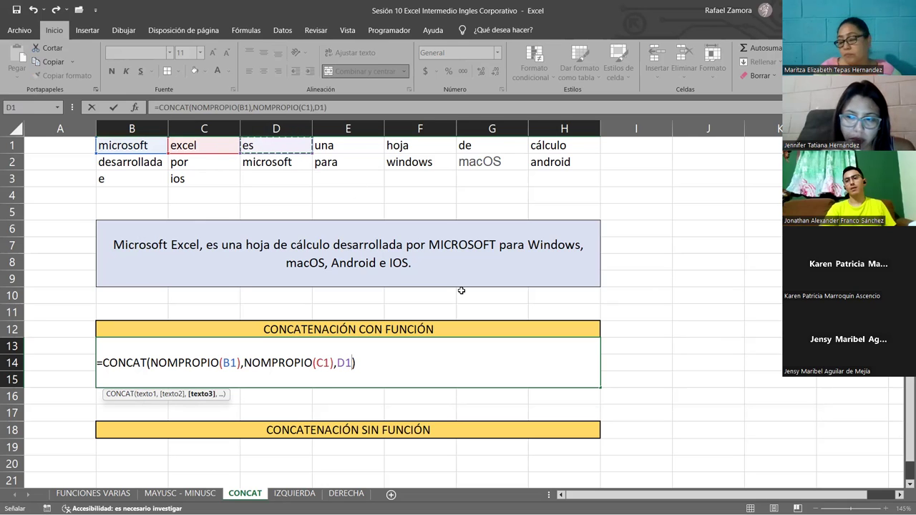
key("Return")
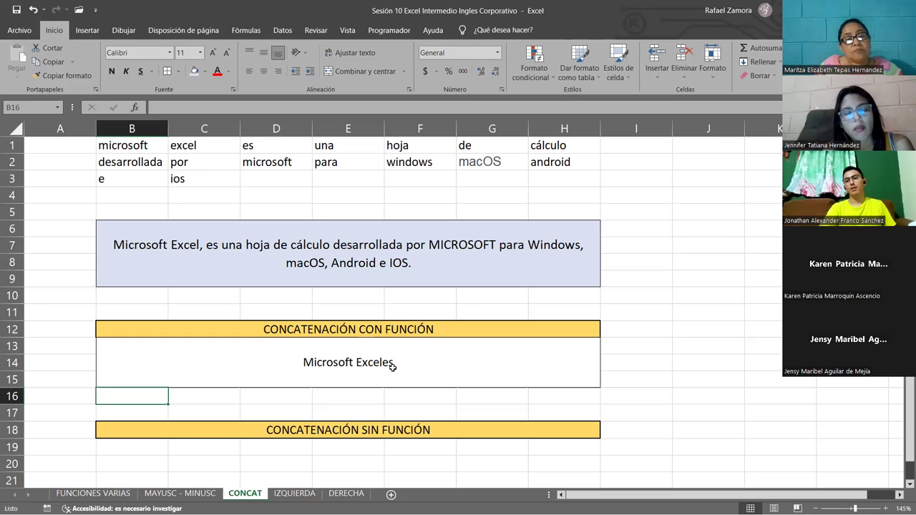
Insert " " separators between NOMPROPIO(B1), NOMPROPIO(C1) and D1 in the CONCAT formula.
double_click(155, 147)
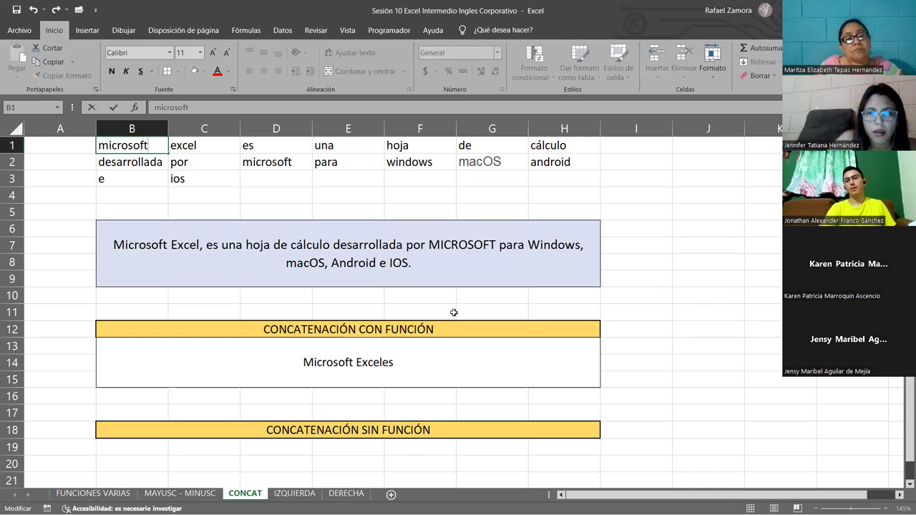
key("Return")
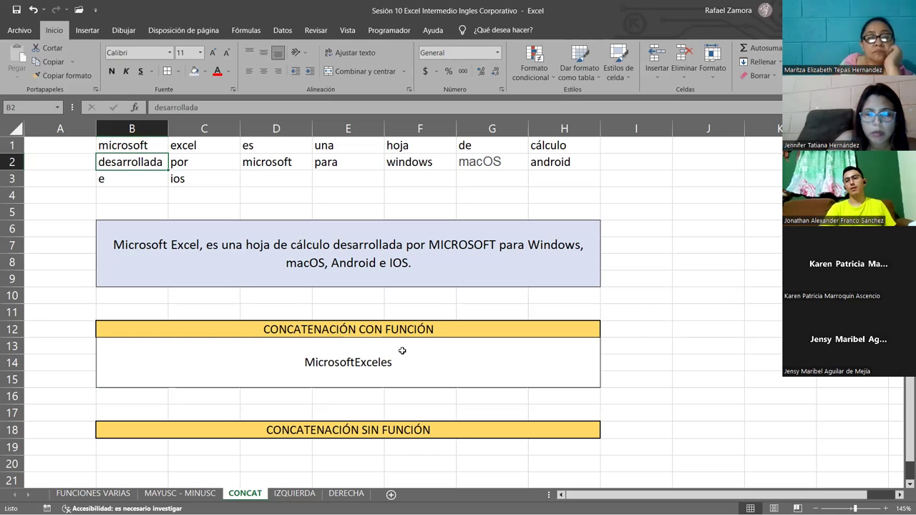
left_click(356, 363)
double_click(355, 363)
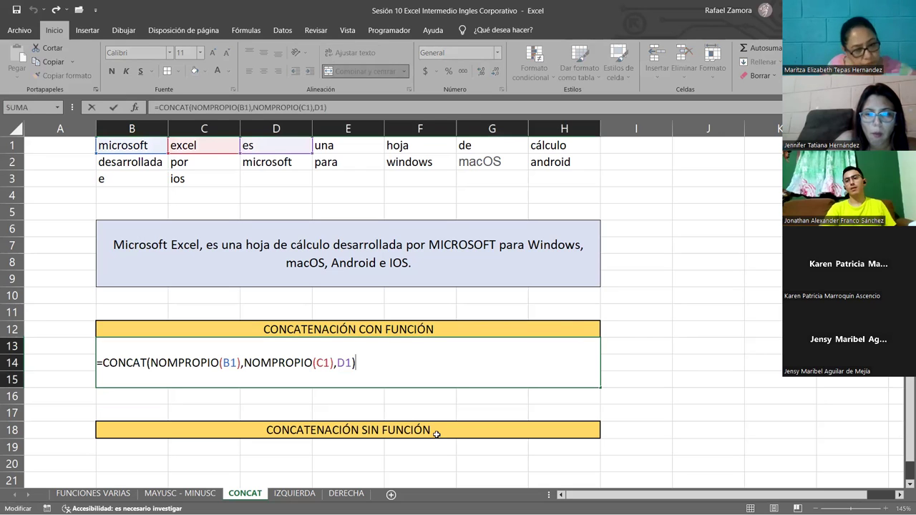
left_click(244, 363)
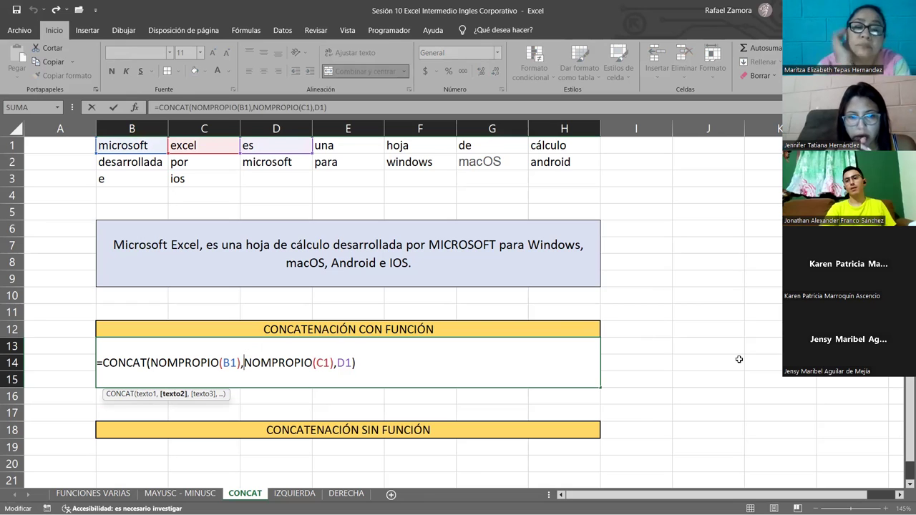
type("\" ")
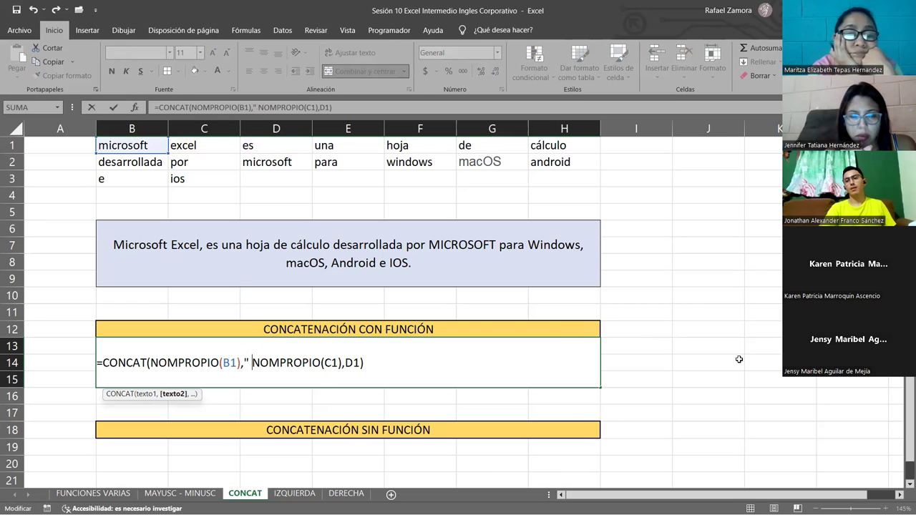
type("\"")
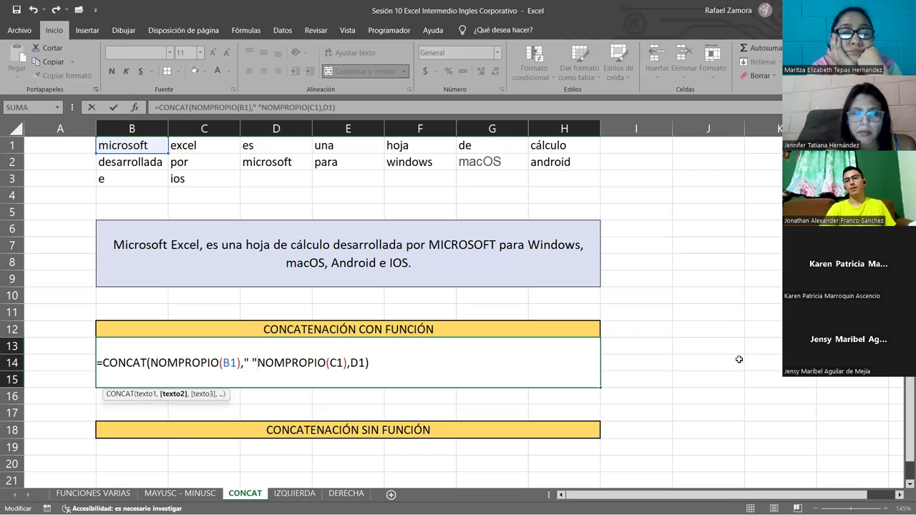
type(",")
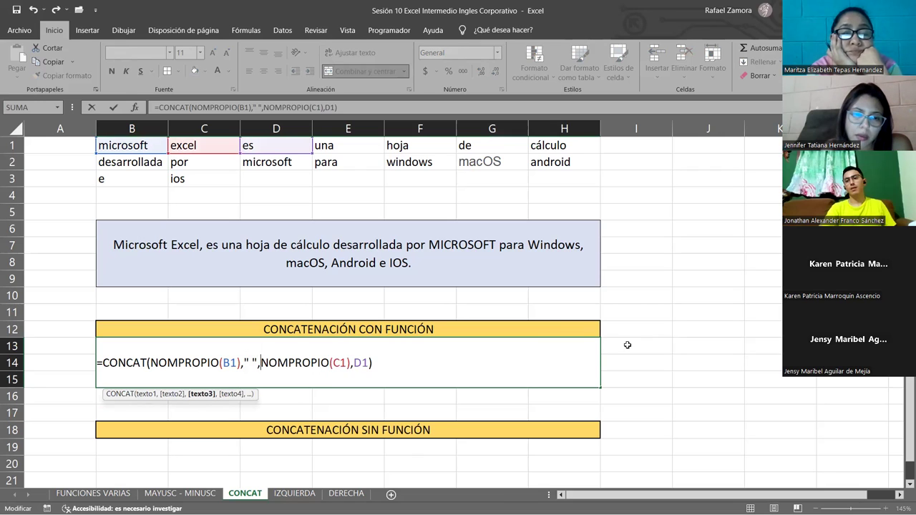
left_click(353, 364)
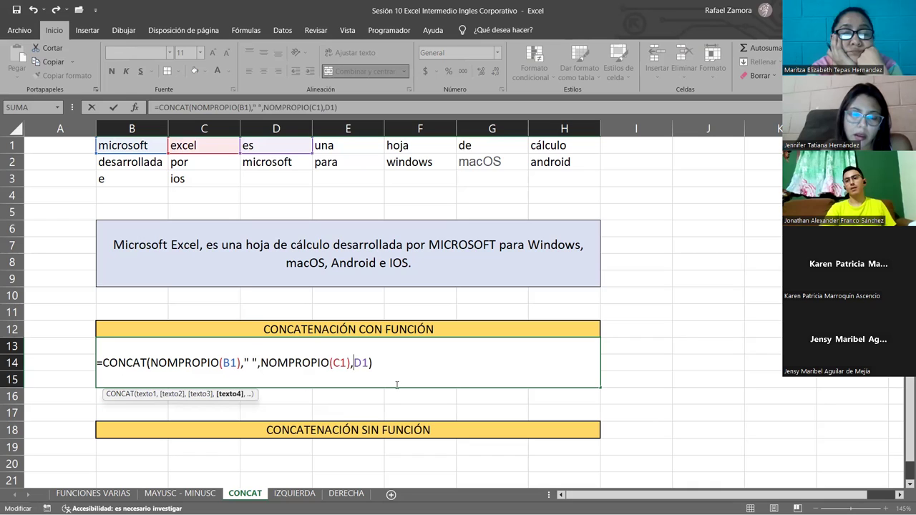
type("\"")
type("\"")
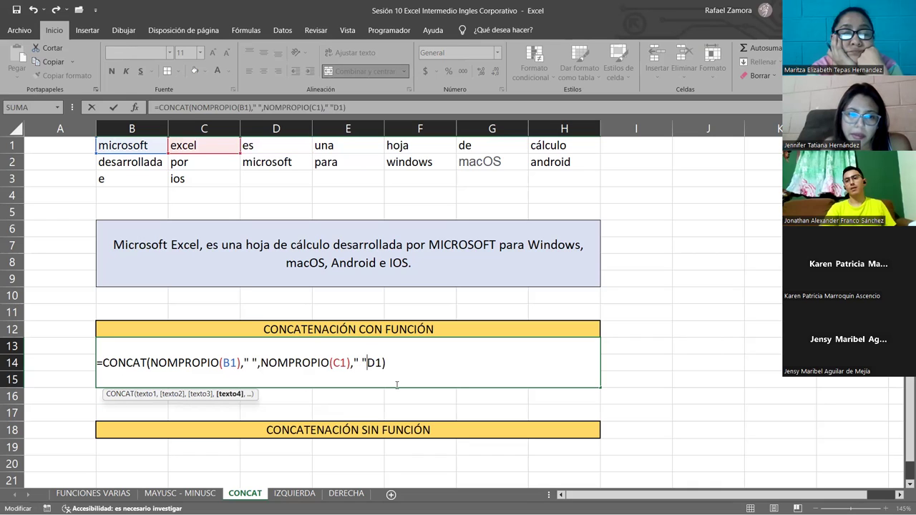
type(",")
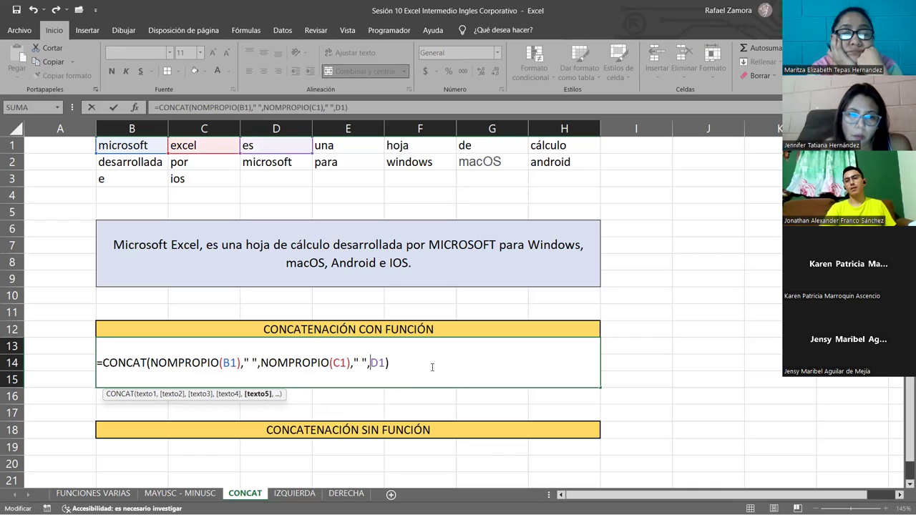
key("Return")
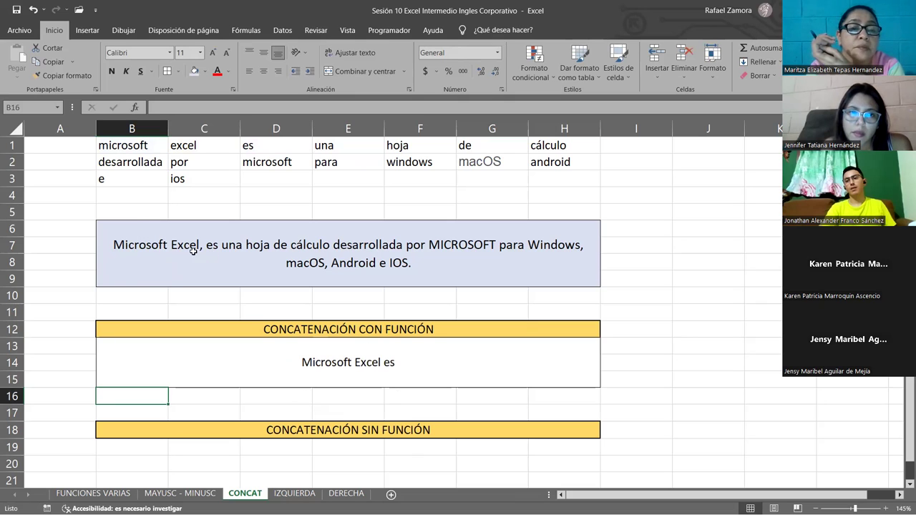
Change the separator after NOMPROPIO(C1) to ", " so a comma follows Excel.
double_click(322, 361)
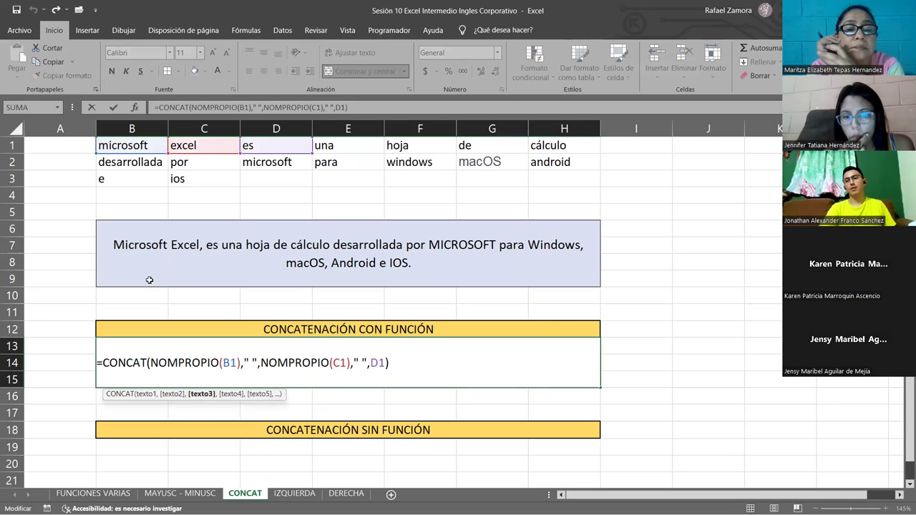
left_click(357, 362)
type(",")
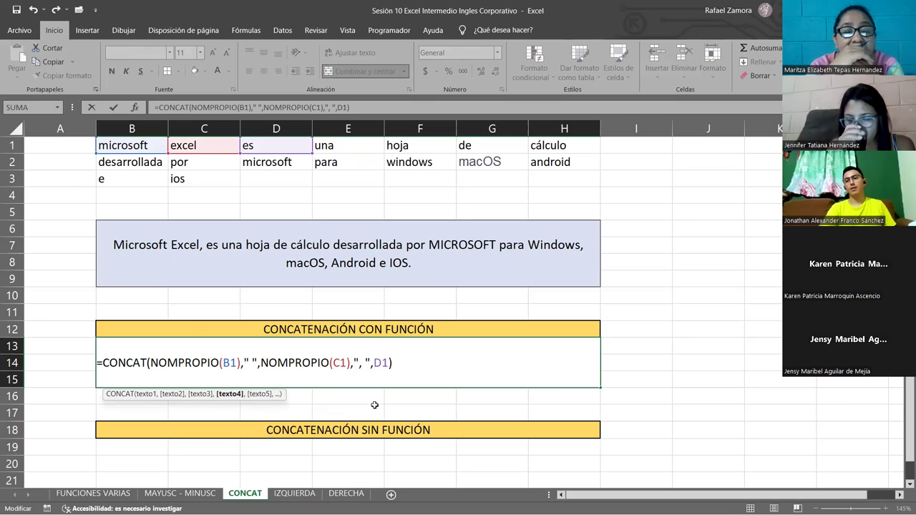
key("Return")
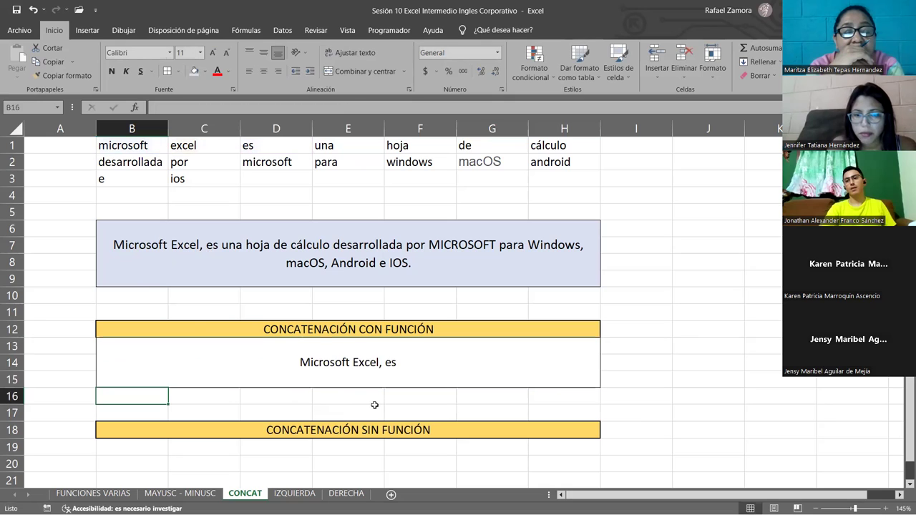
Append E1, F1, G1 and H1 to the CONCAT formula, each followed by " ".
double_click(369, 363)
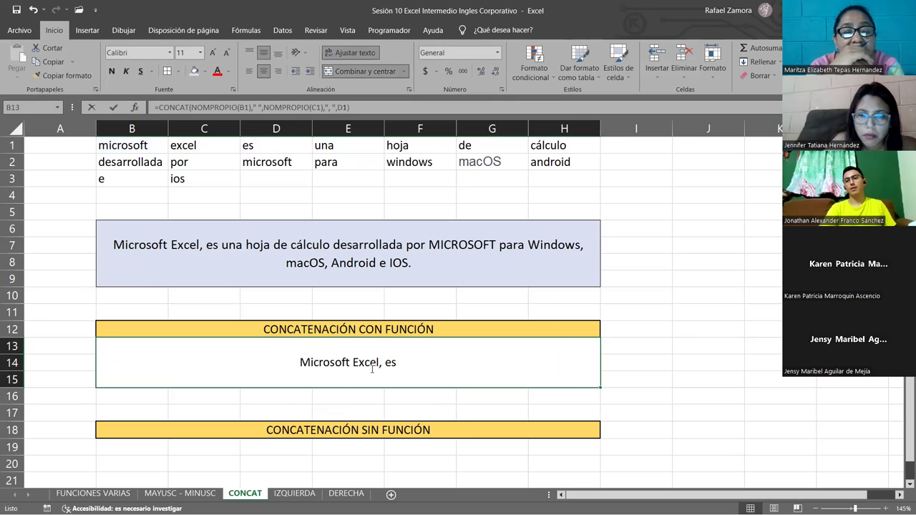
left_click(385, 363)
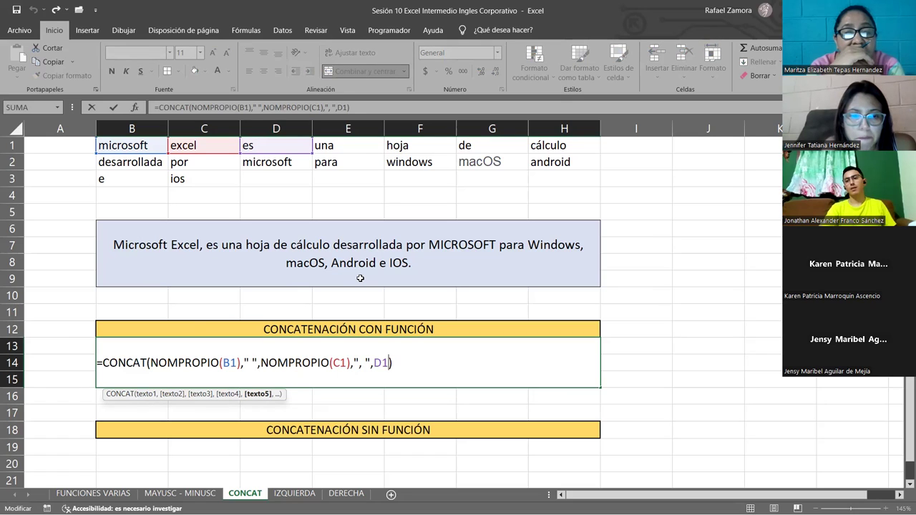
type(",")
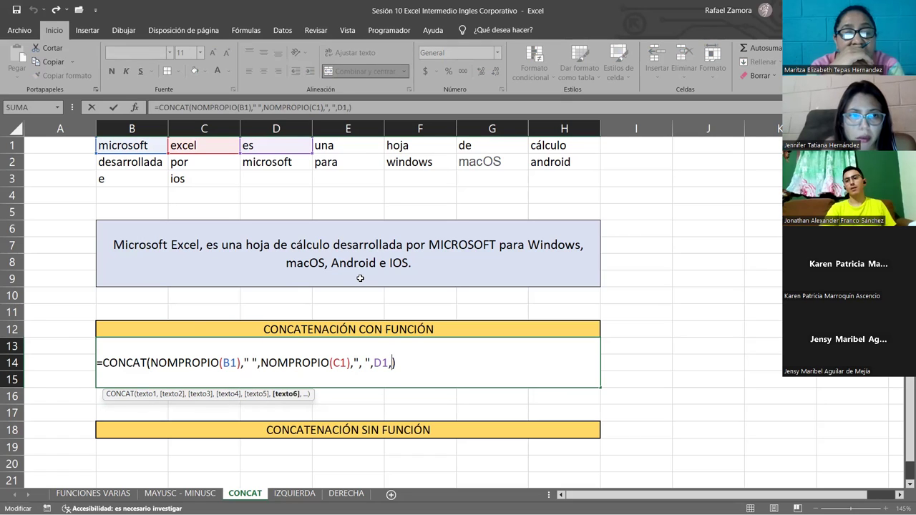
type("\" ")
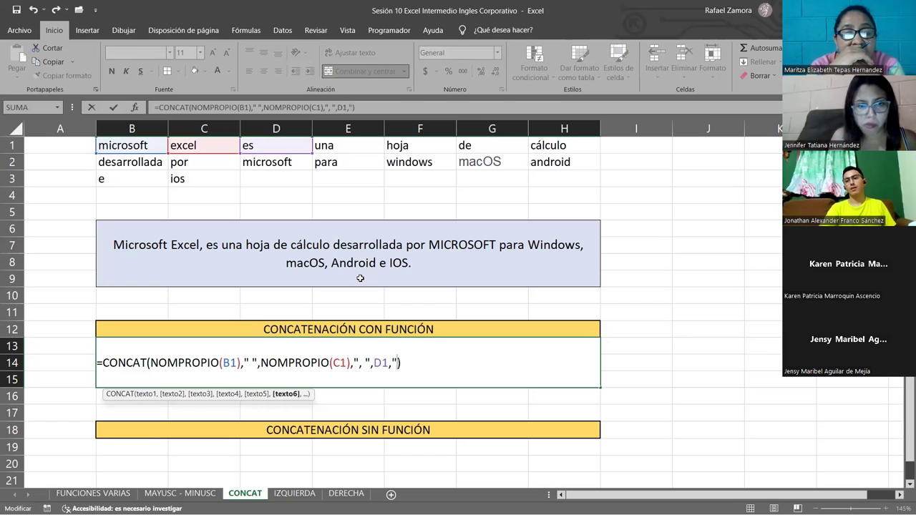
type("\"")
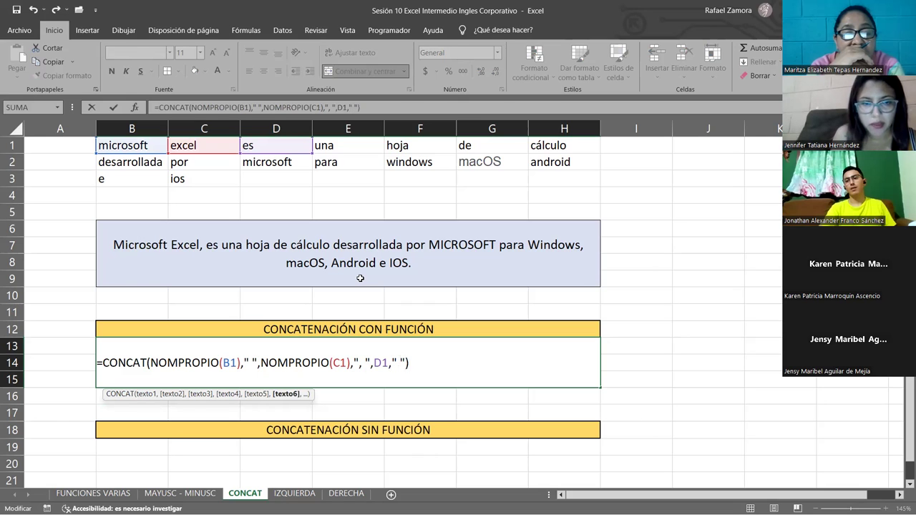
type(",")
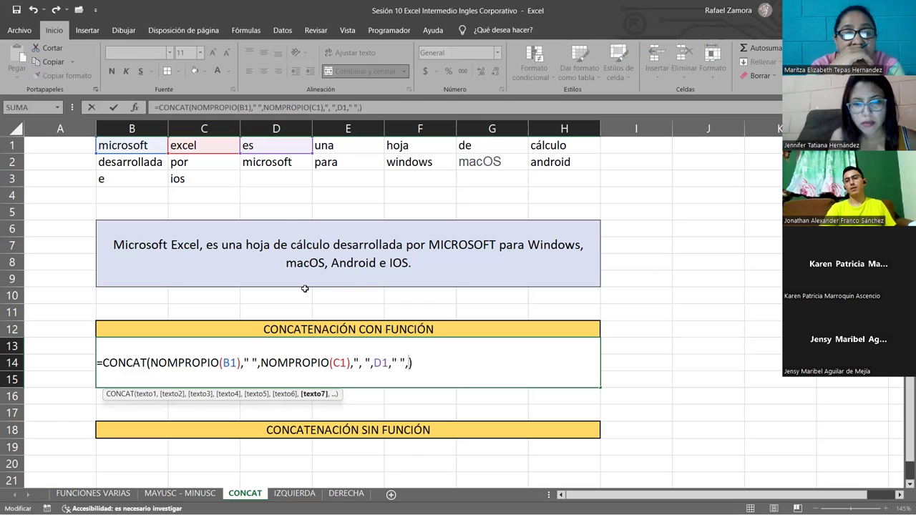
left_click(343, 146)
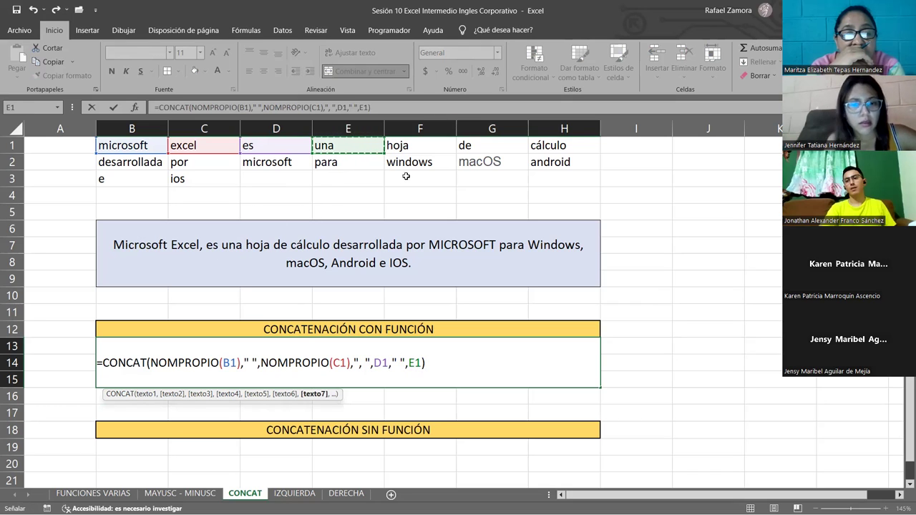
type(",")
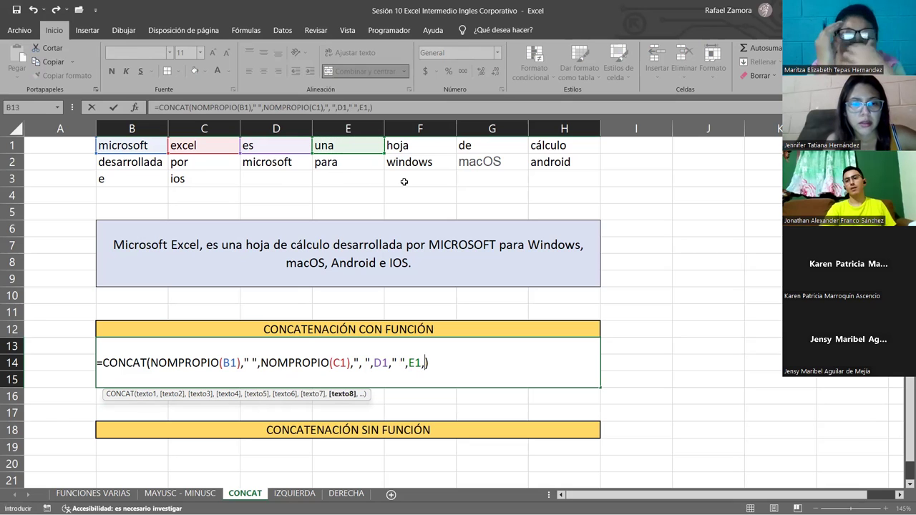
type("\" \",")
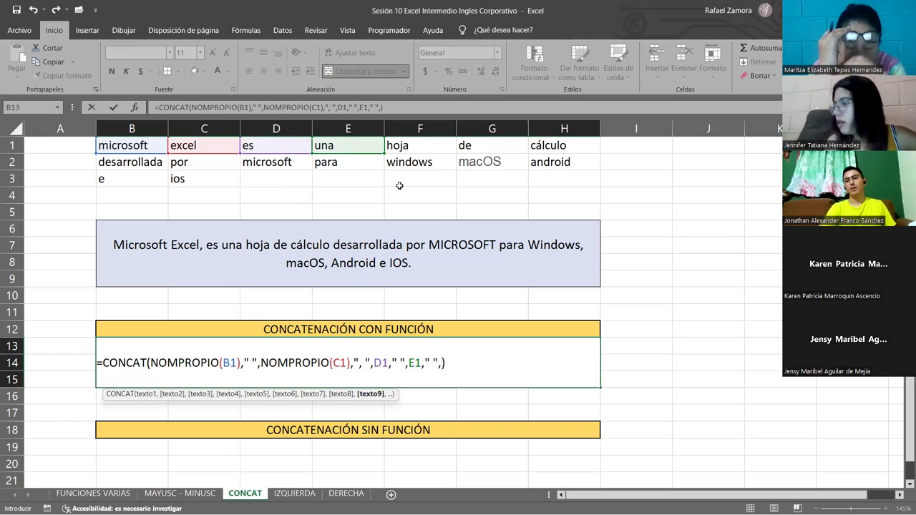
left_click(404, 146)
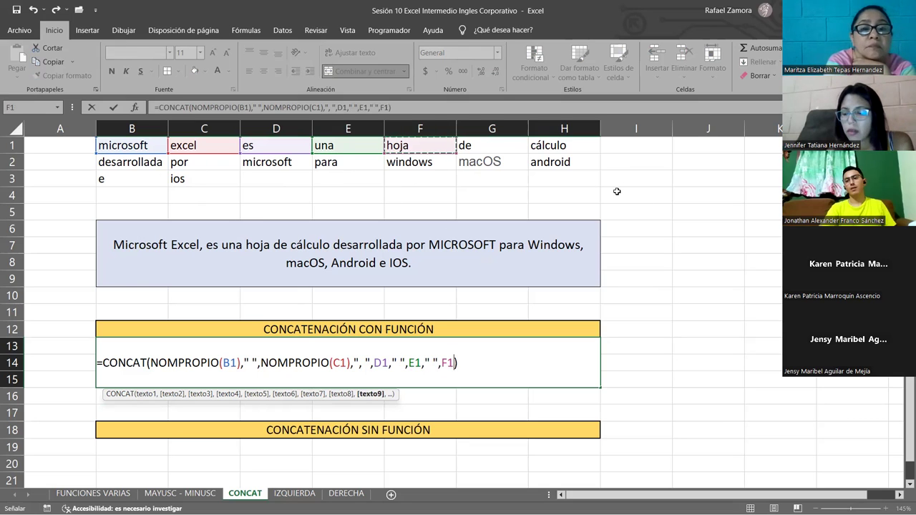
type(",\" \",")
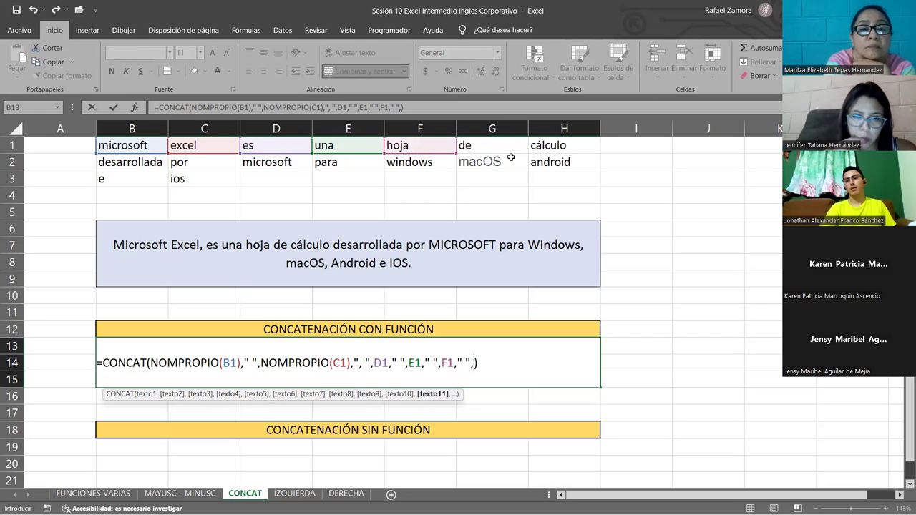
left_click(491, 147)
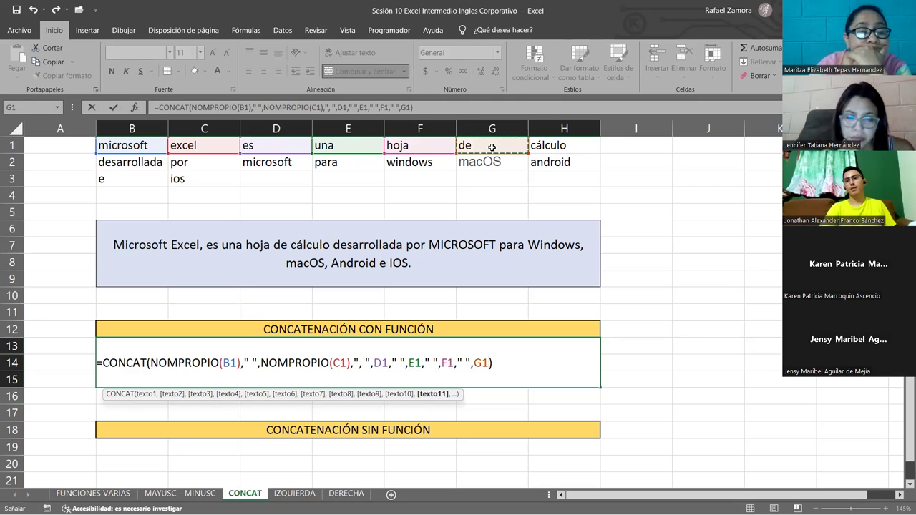
type(",\" \"")
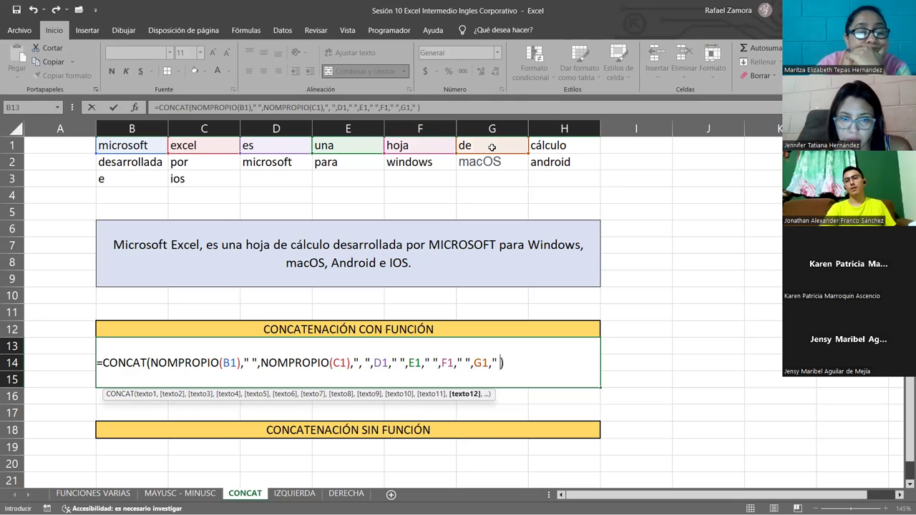
type(",")
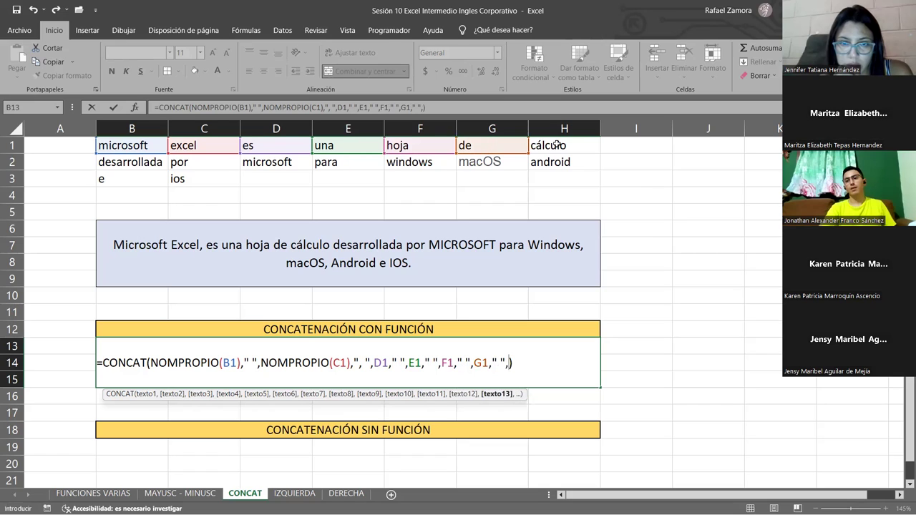
left_click(554, 147)
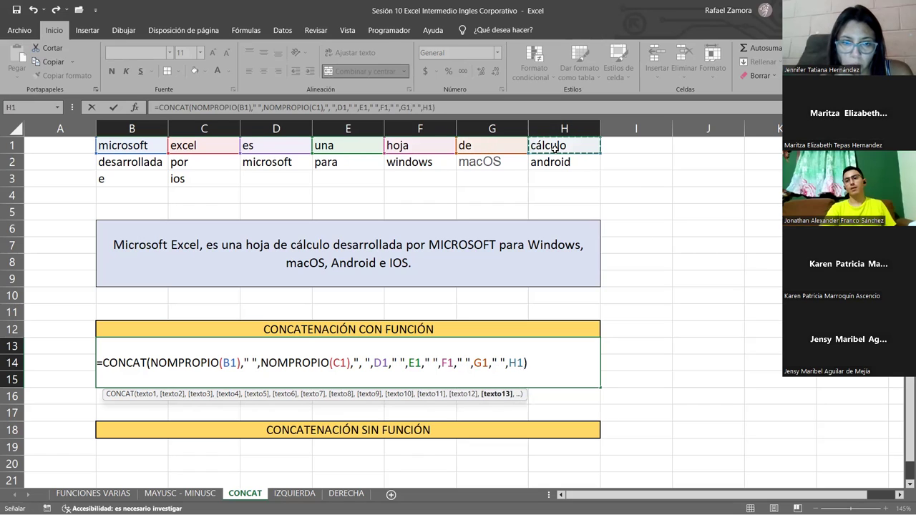
type(",\" \"")
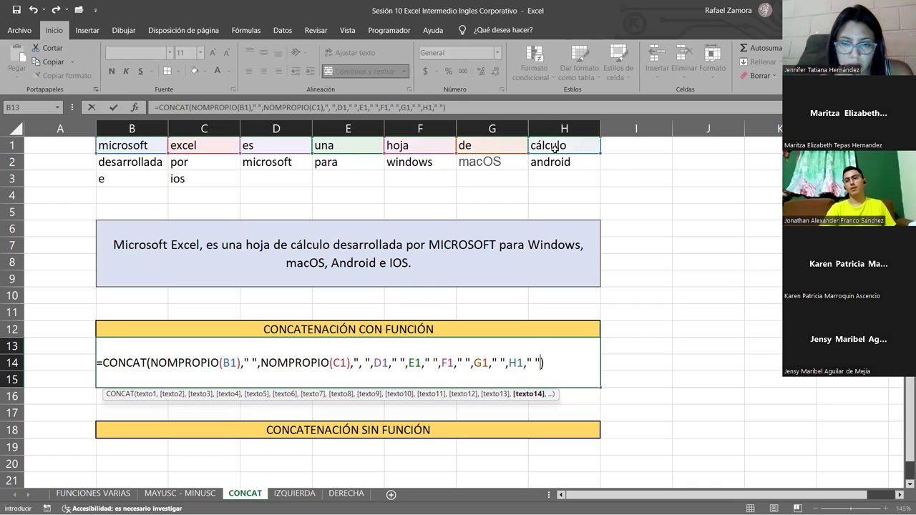
type(",")
Append B2 (desarrollada) and C2 (por) to the CONCAT formula, each followed by a space.
left_click(143, 163)
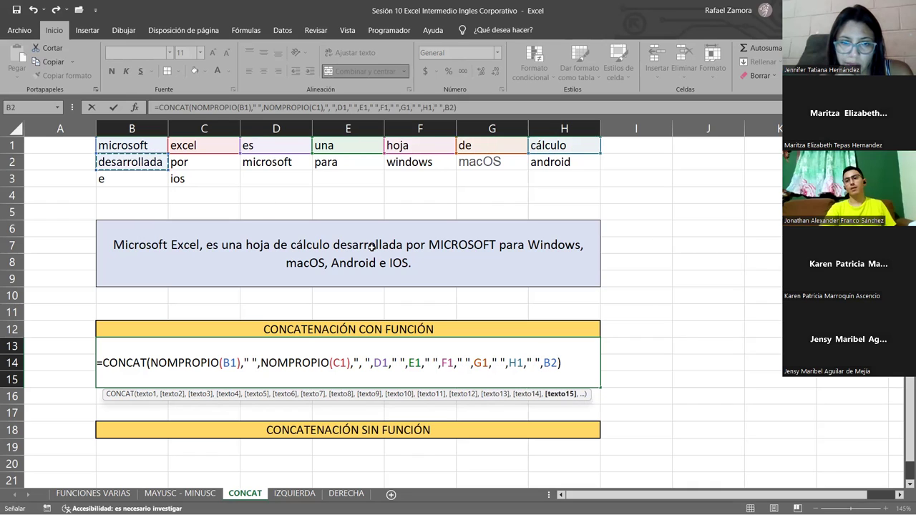
type(",\" \",")
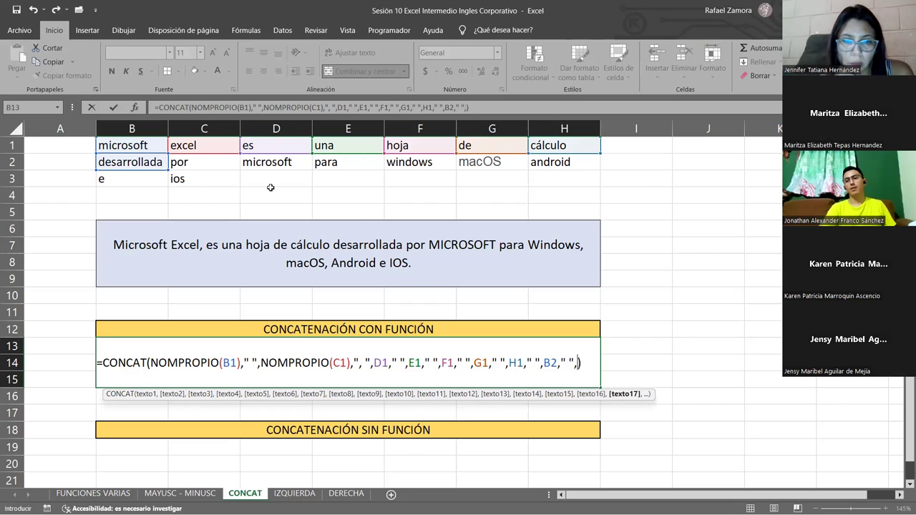
left_click(208, 163)
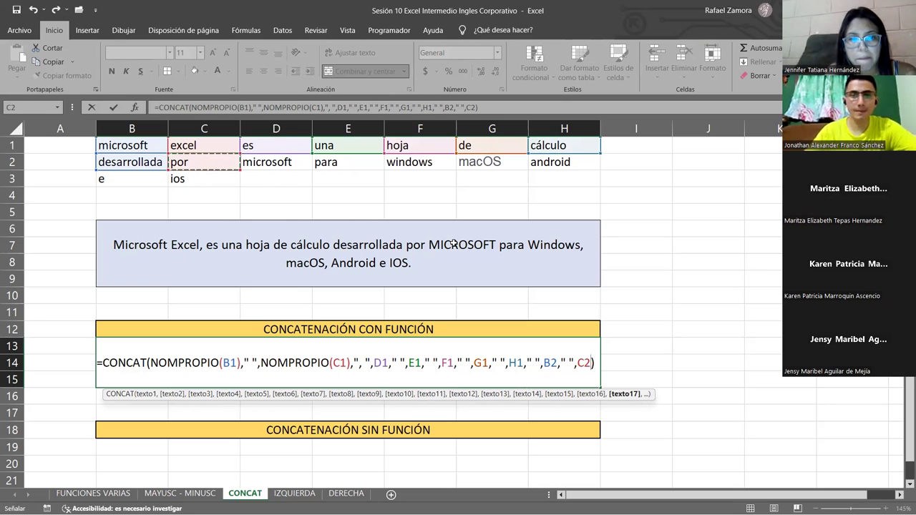
type(",")
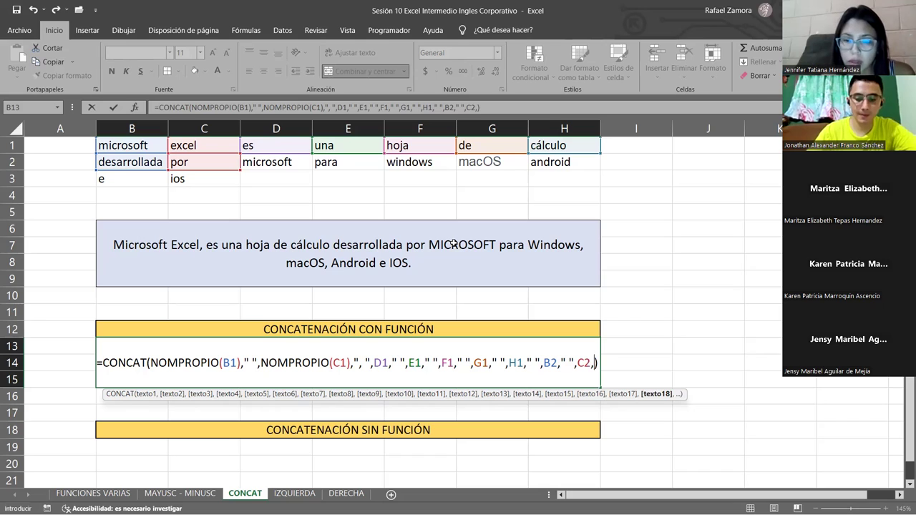
type("\" \",")
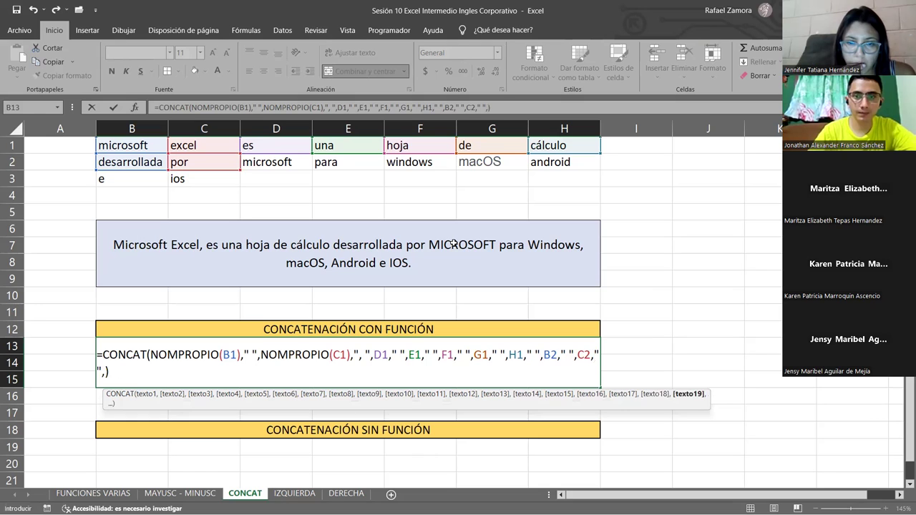
type("May")
Add MAYUSC(D2) for MICROSOFT and E2 (para) to the formula, each followed by a space.
key("Tab")
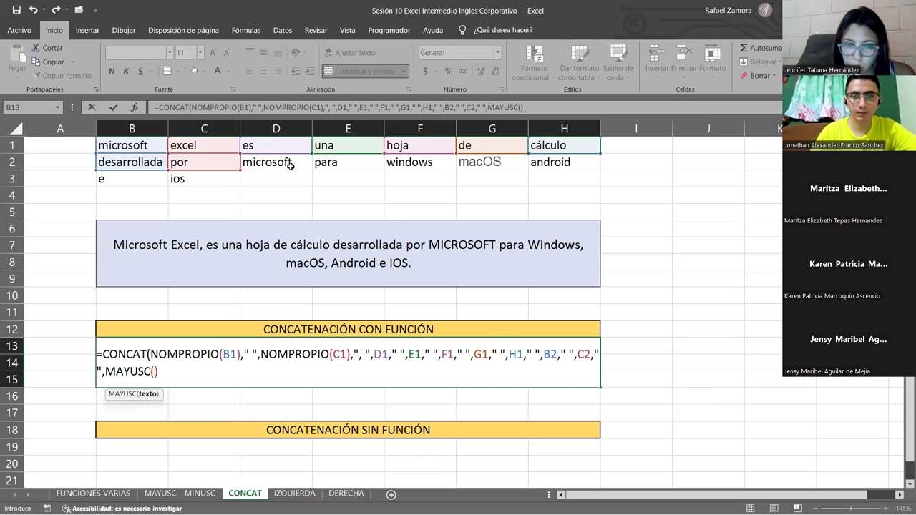
left_click(273, 162)
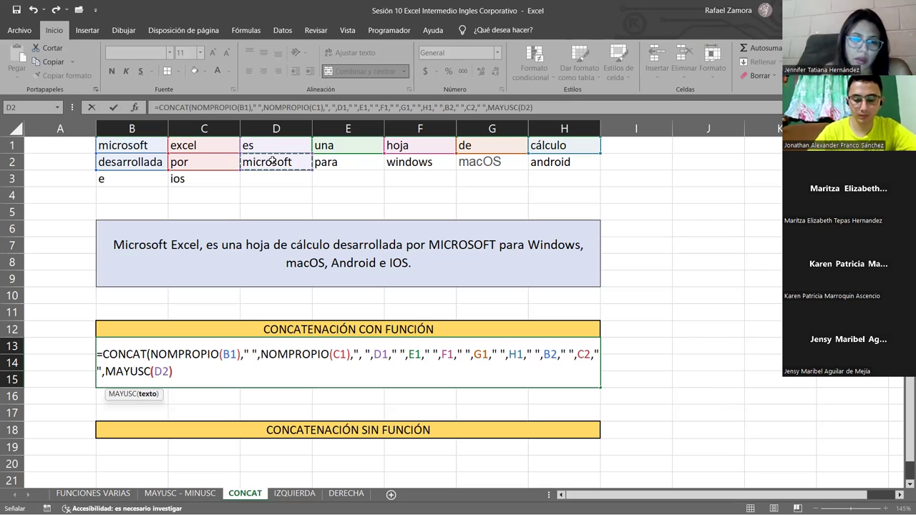
type(")")
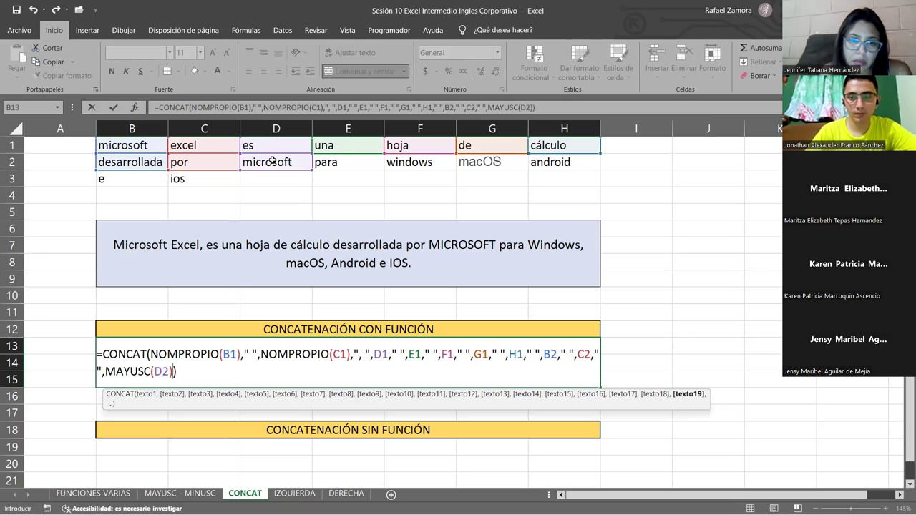
key("Left")
type(",\" \",E1,")
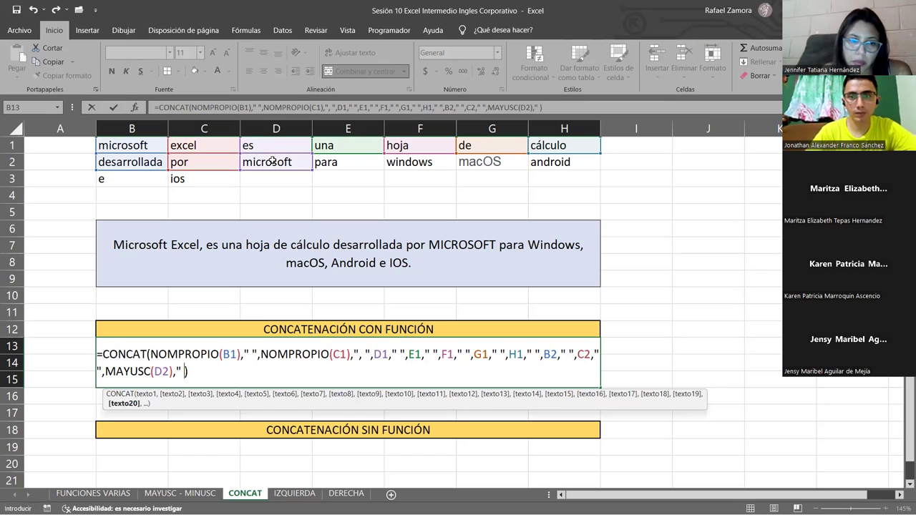
type("\" \",")
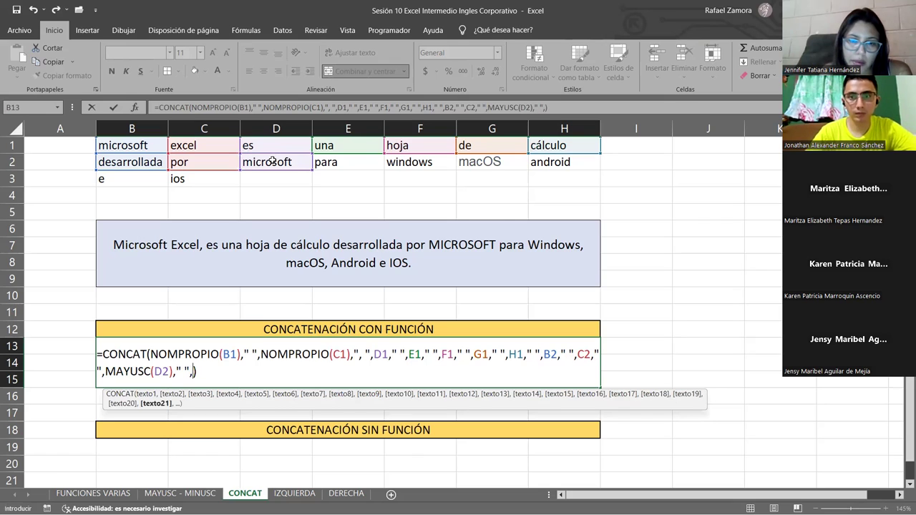
left_click(346, 162)
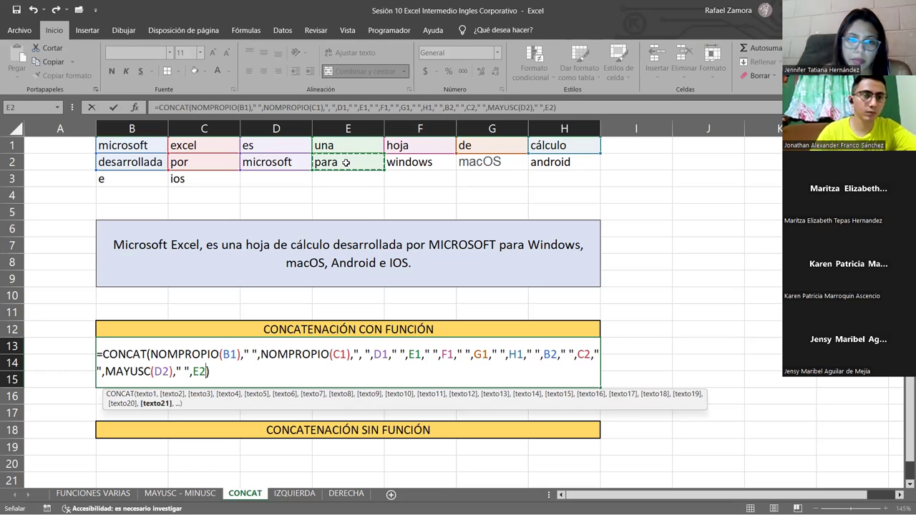
type(",\" ")
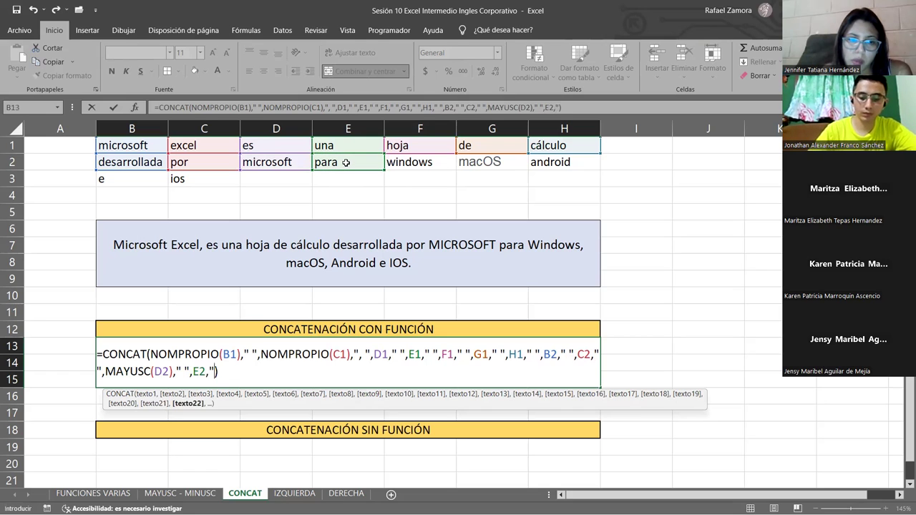
type("\",")
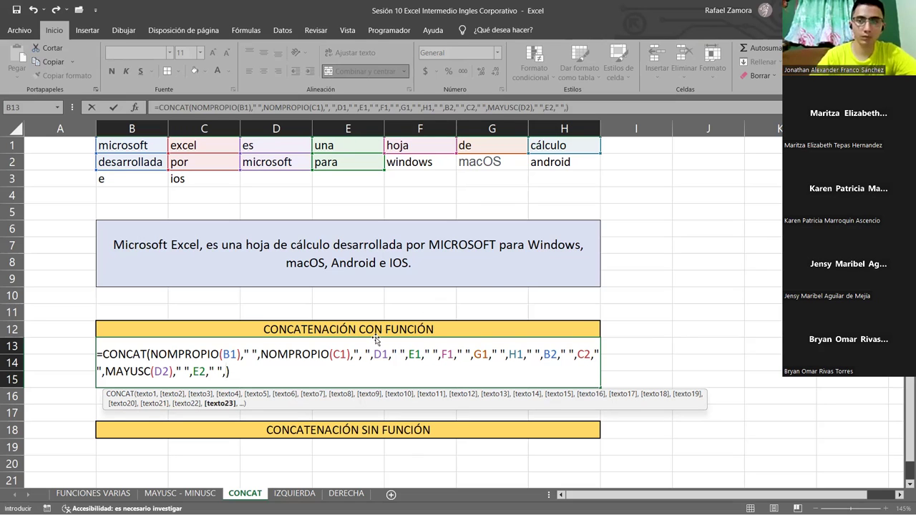
Append NOMPROPIO(F2) for Windows and G2 for macOS, each followed by ", ".
type("nom")
key("Tab")
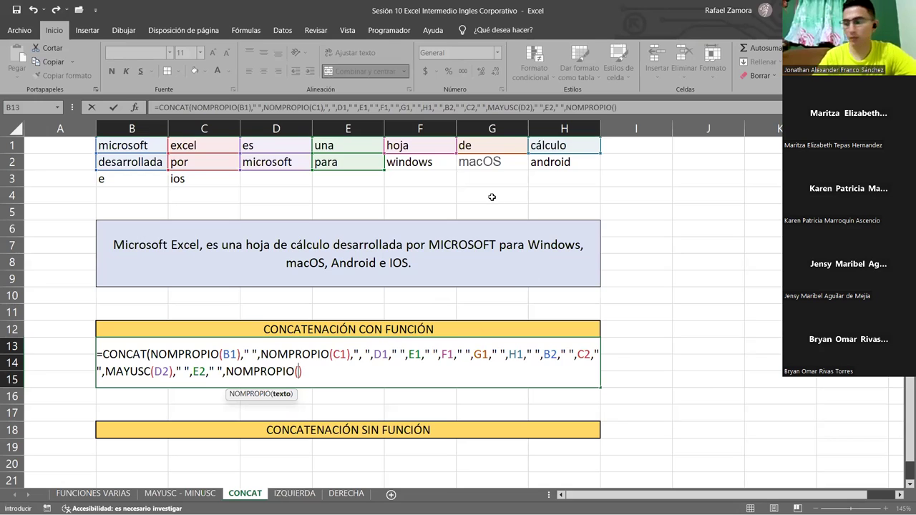
left_click(432, 164)
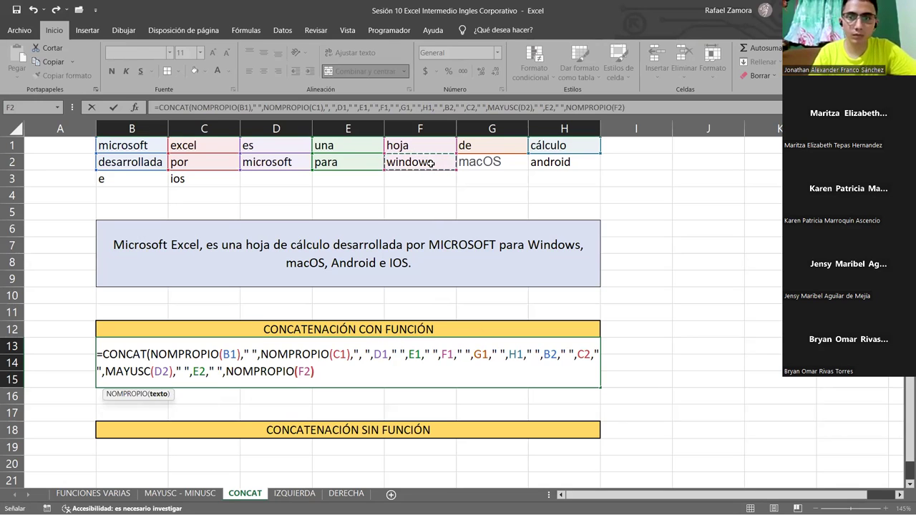
type("),\" \"")
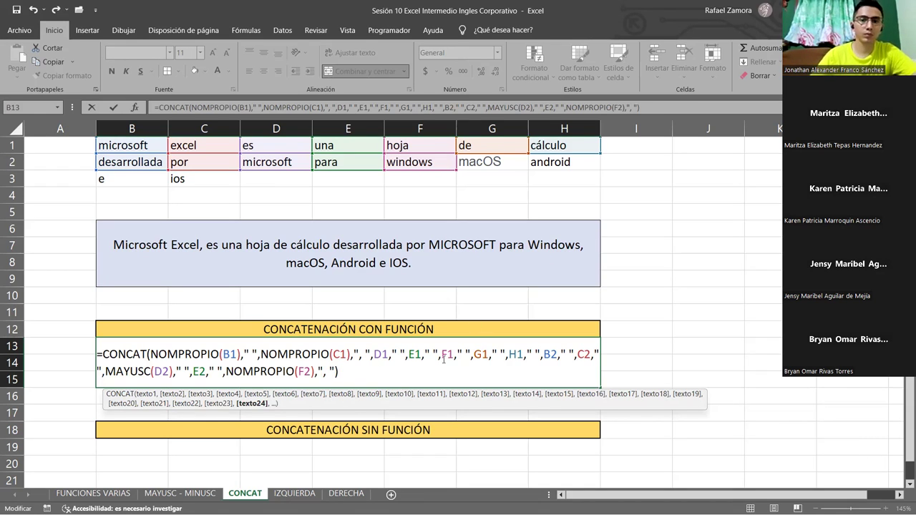
type(",")
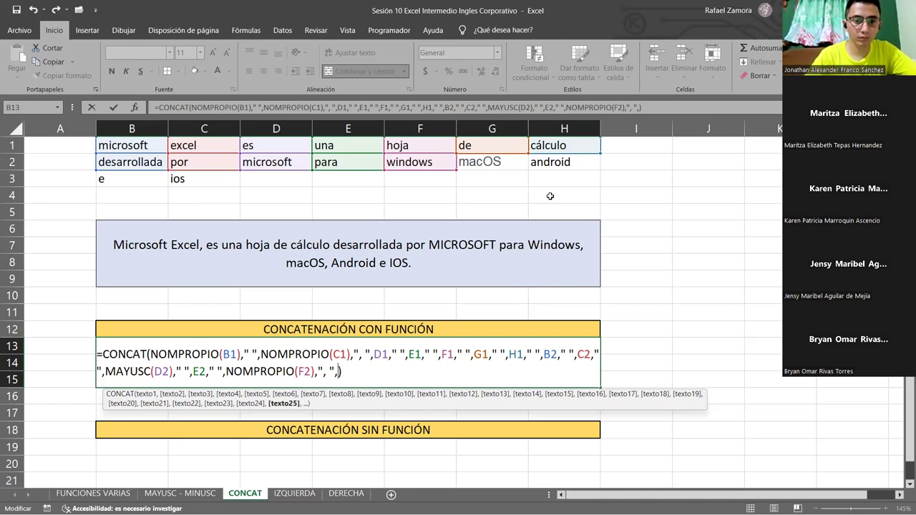
left_click(503, 164)
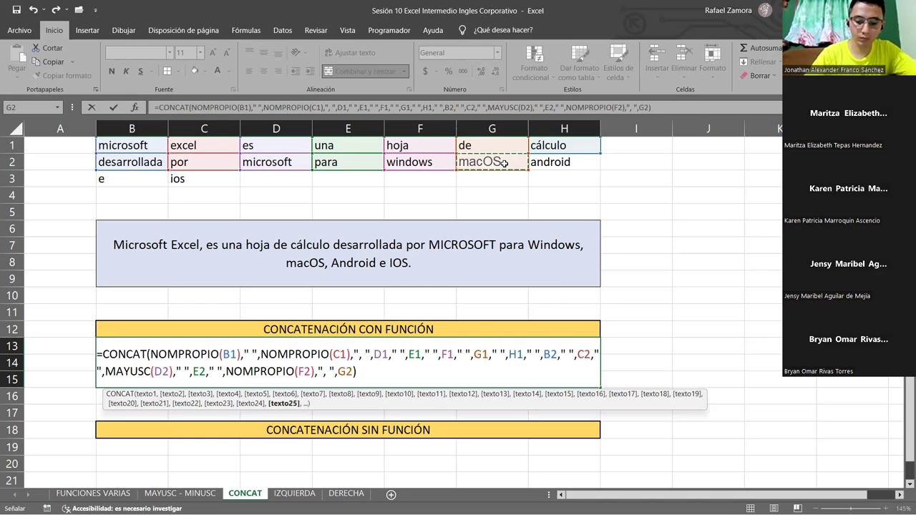
type(",\" \"")
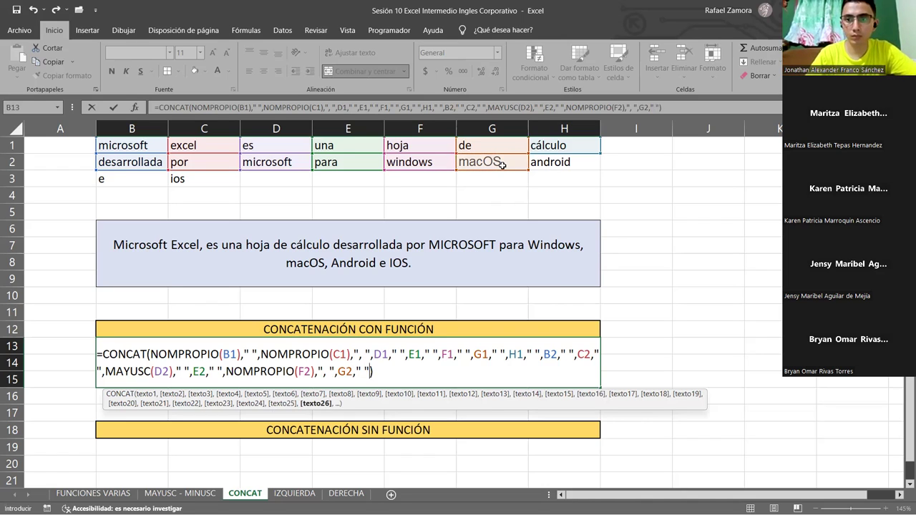
type(",")
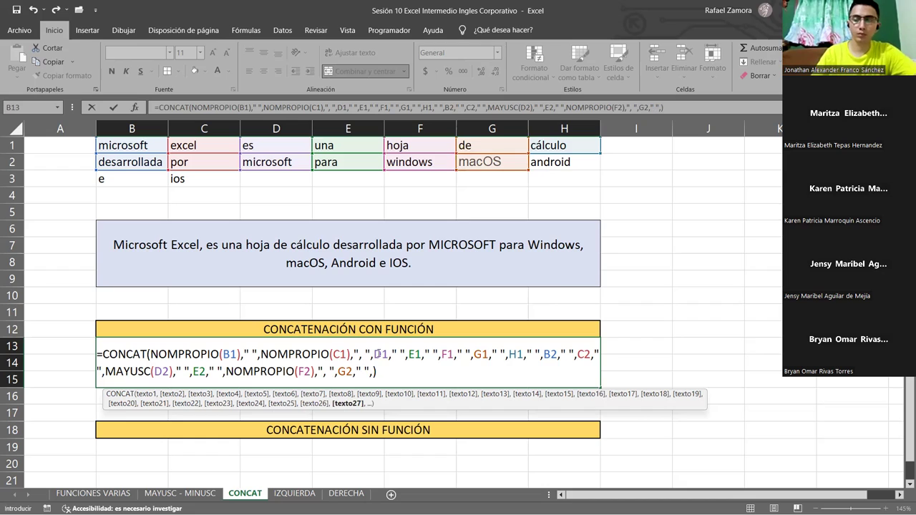
left_click(360, 371)
type(",")
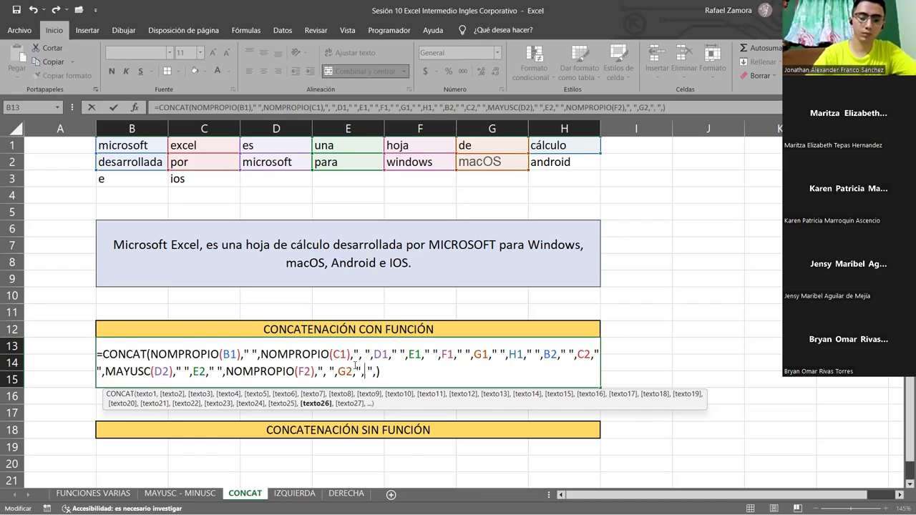
left_click(379, 371)
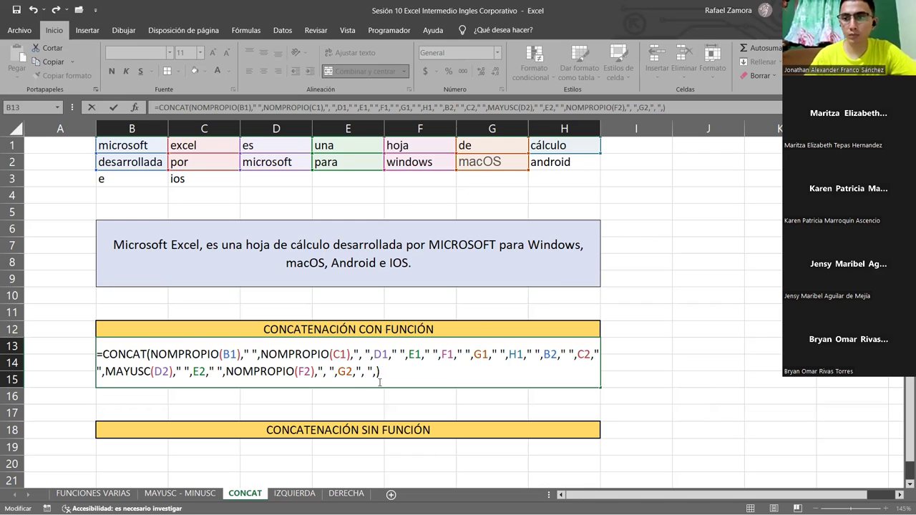
key("Left")
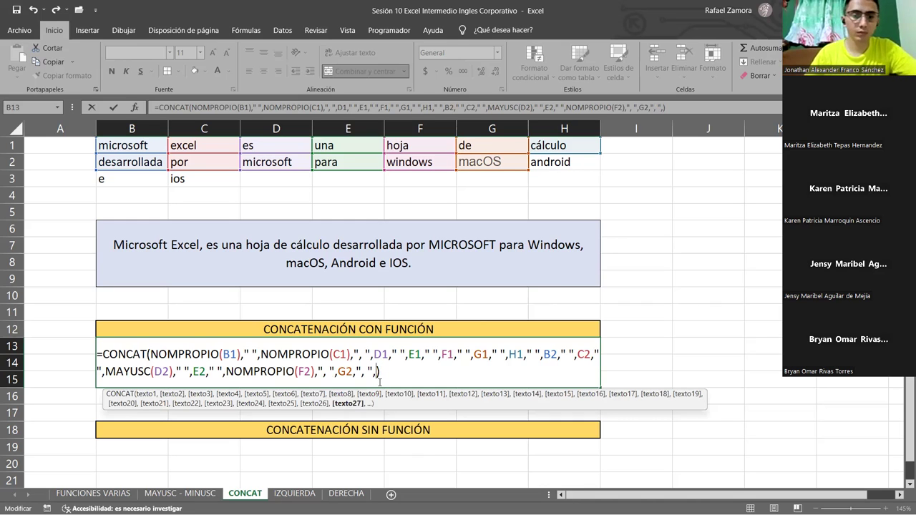
Append NOMPROPIO(H2), a space and B3 to the CONCAT formula.
type("nom")
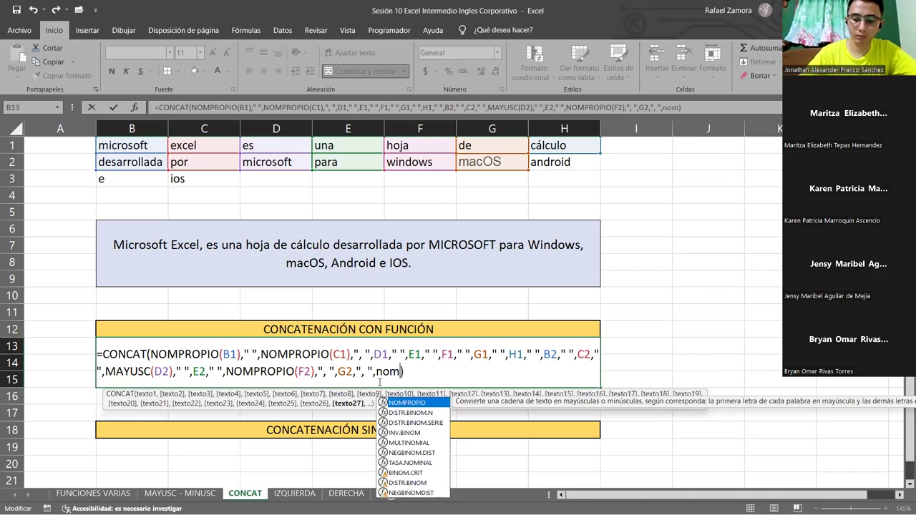
key("Tab")
left_click(559, 162)
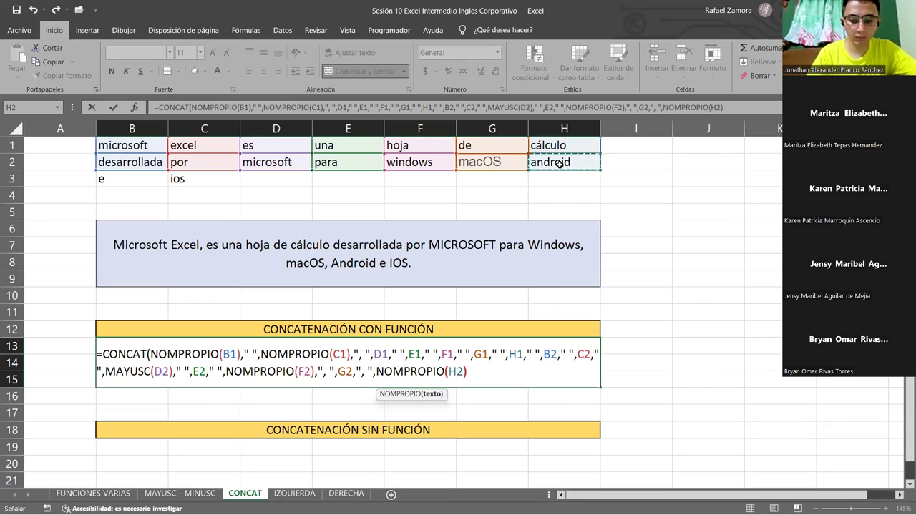
type("),")
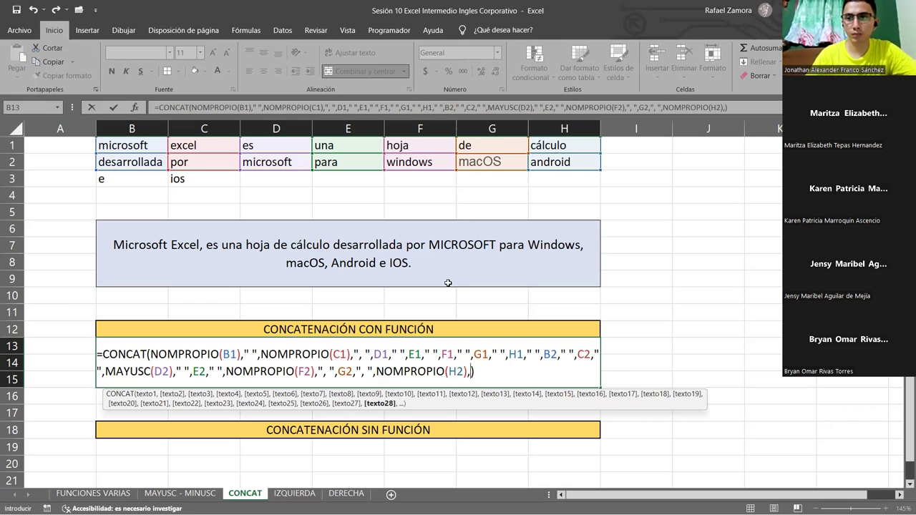
type("\" \",")
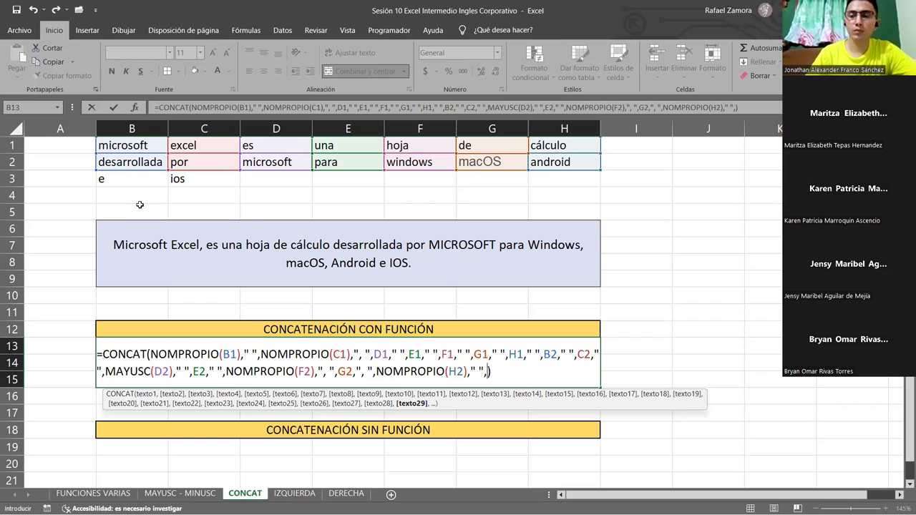
left_click(118, 181)
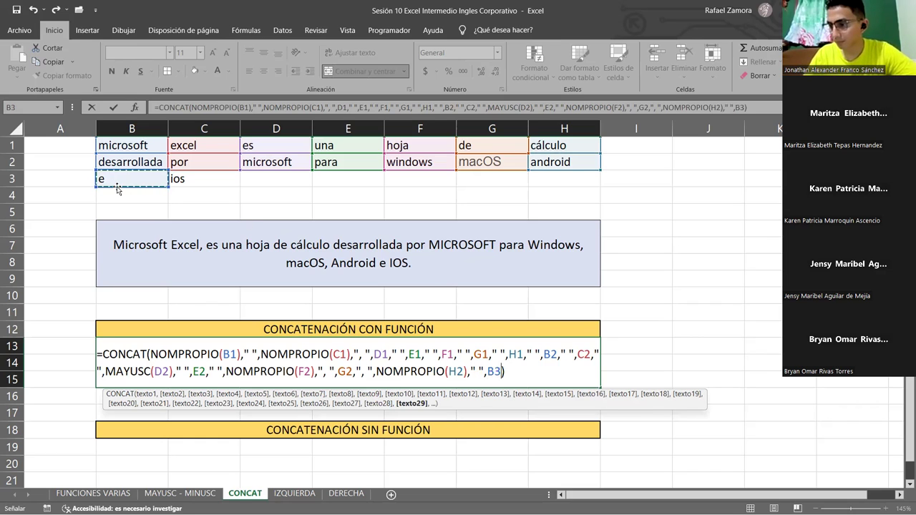
Add a space, MAYUSC(C3) and a closing "." as the final arguments.
type("\" \"")
type(",\" \",")
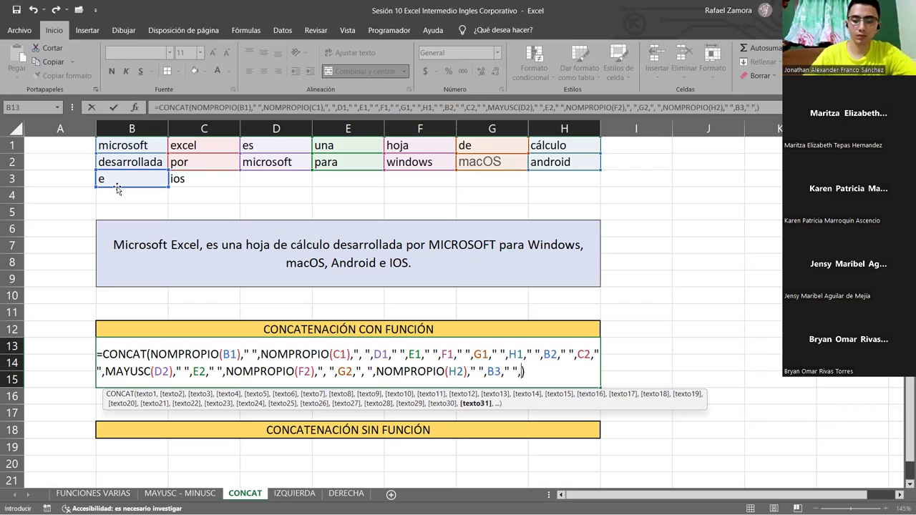
type("may")
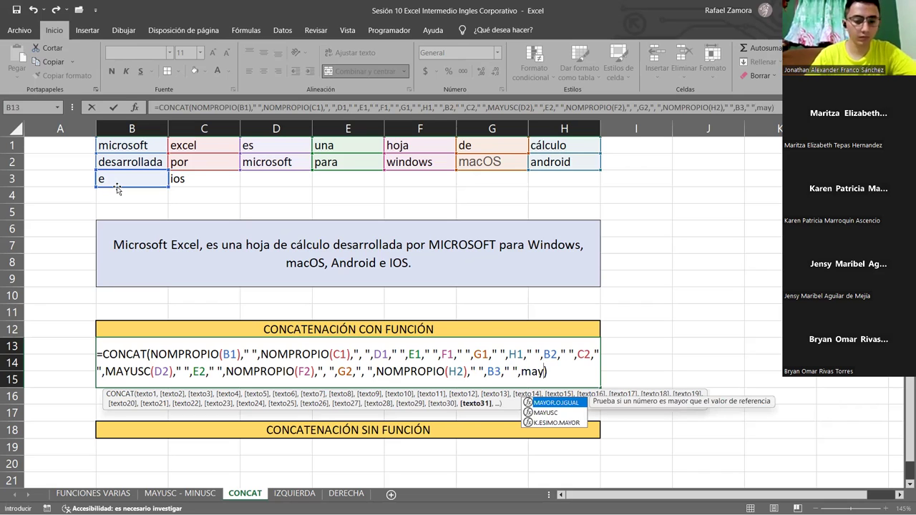
key("Down")
key("Tab")
left_click(192, 181)
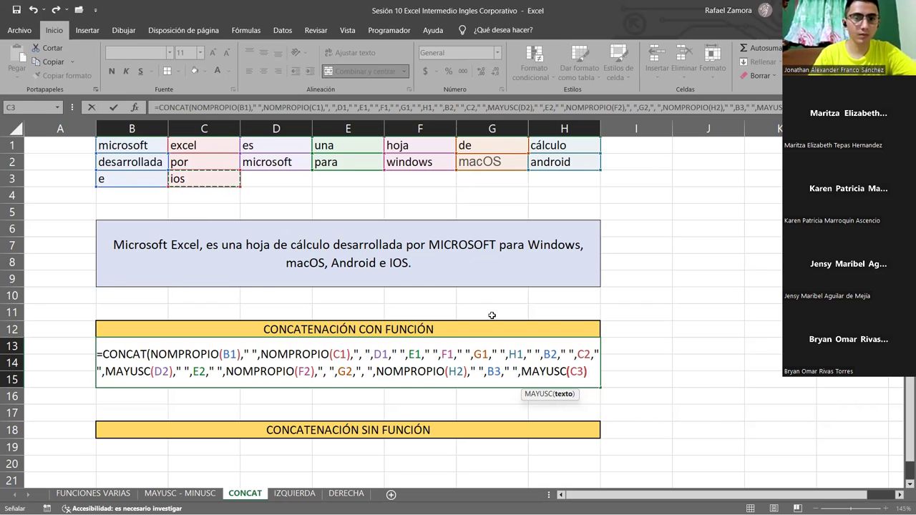
type("),\"")
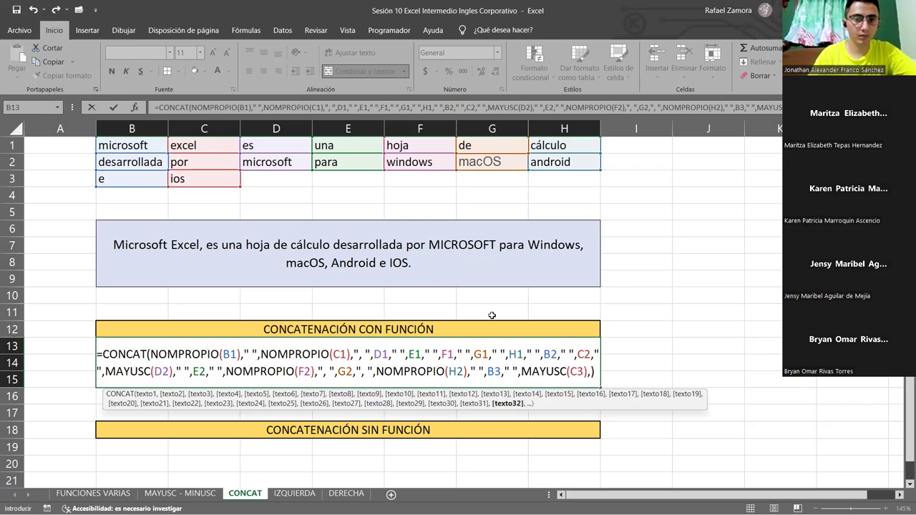
type(".\"")
Commit the CONCAT formula so B13 shows the full sentence, then reopen it for review.
key("Return")
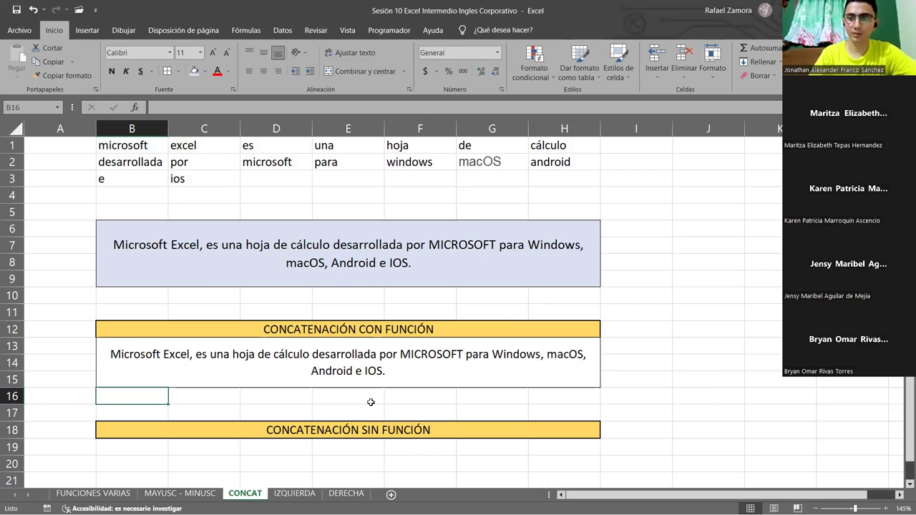
left_click(454, 371)
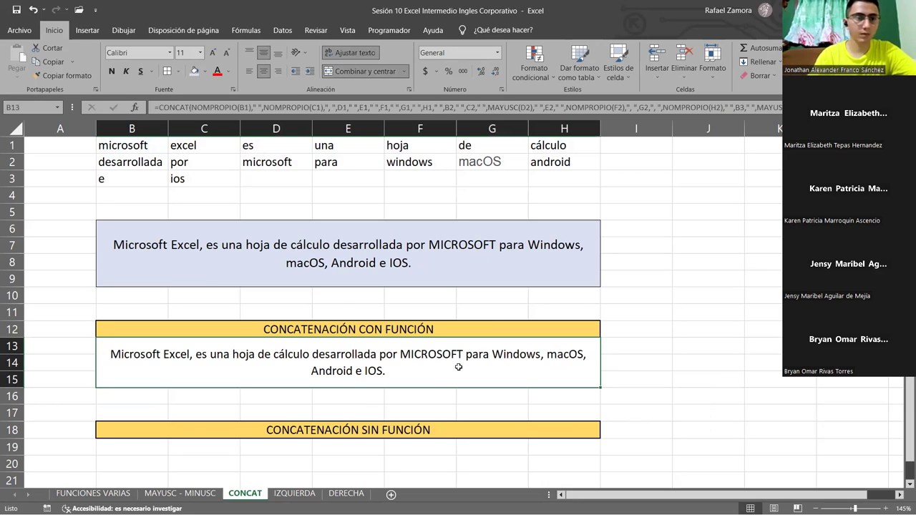
double_click(458, 367)
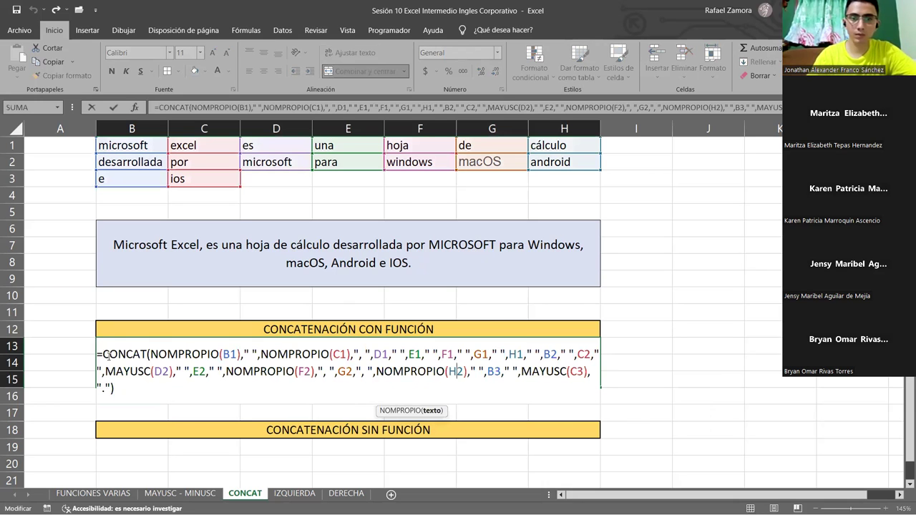
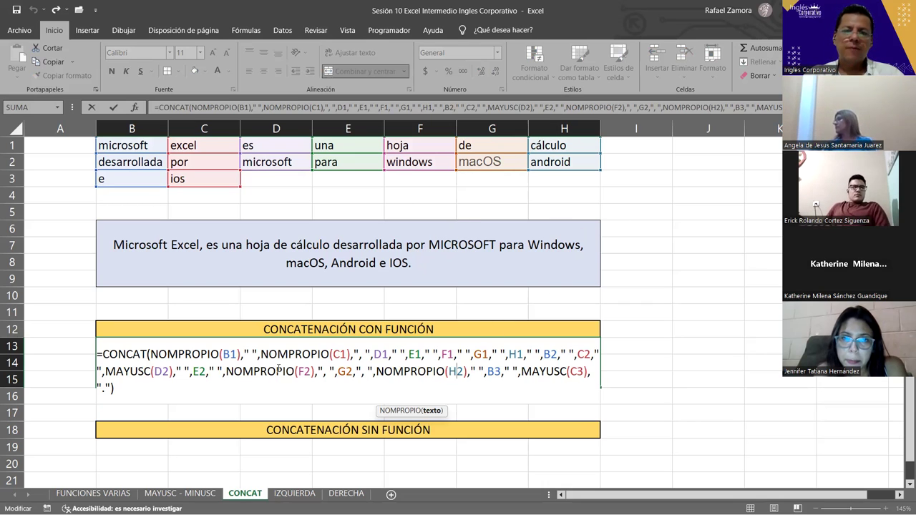
Highlight the MAYUSC and both NOMPROPIO parts of the CONCAT formula, then commit it.
left_click_drag(105, 371, 150, 372)
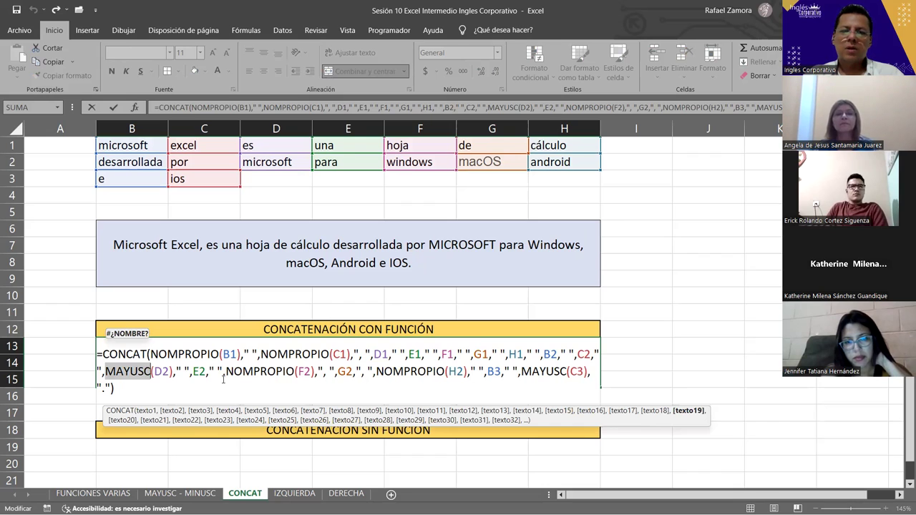
left_click_drag(229, 371, 289, 371)
left_click_drag(392, 371, 450, 371)
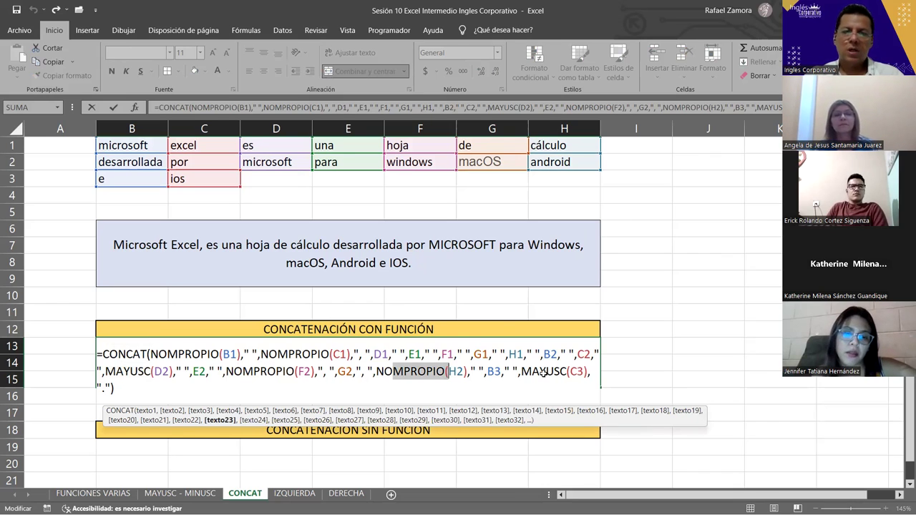
key("Return")
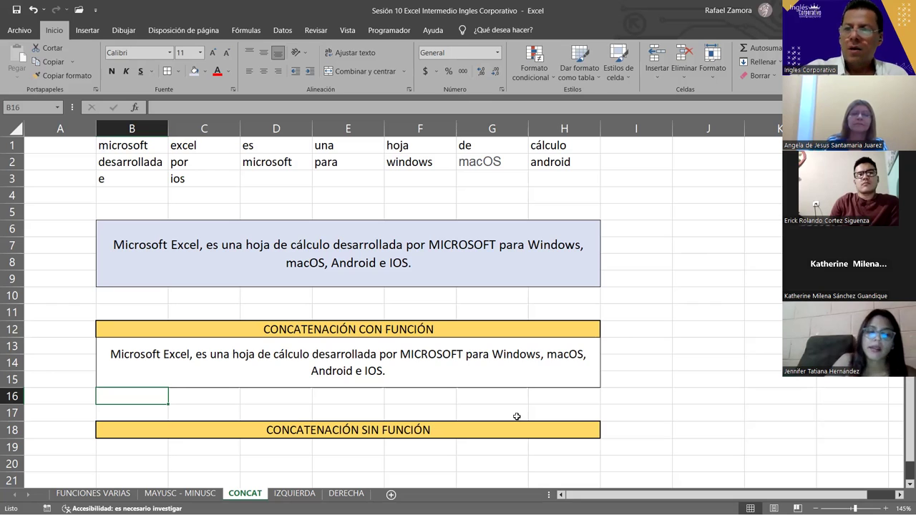
scroll(327, 404, "down", 1)
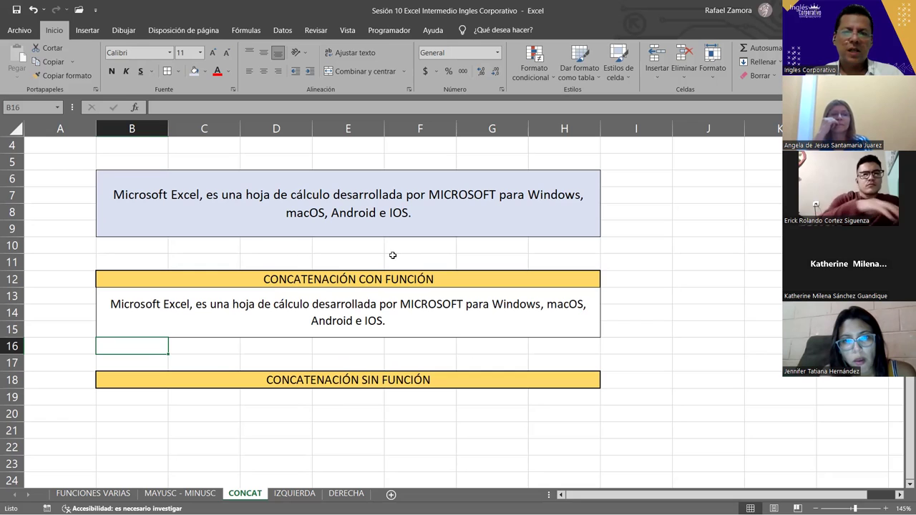
On the MAYUSC - MINUSC sheet, give H14:H22 a thick outside border.
left_click(180, 493)
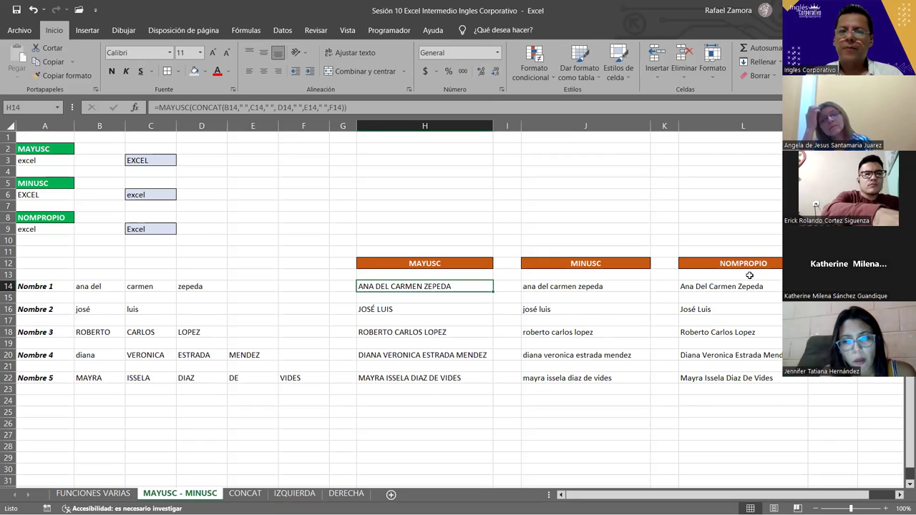
scroll(420, 411, "down", 1)
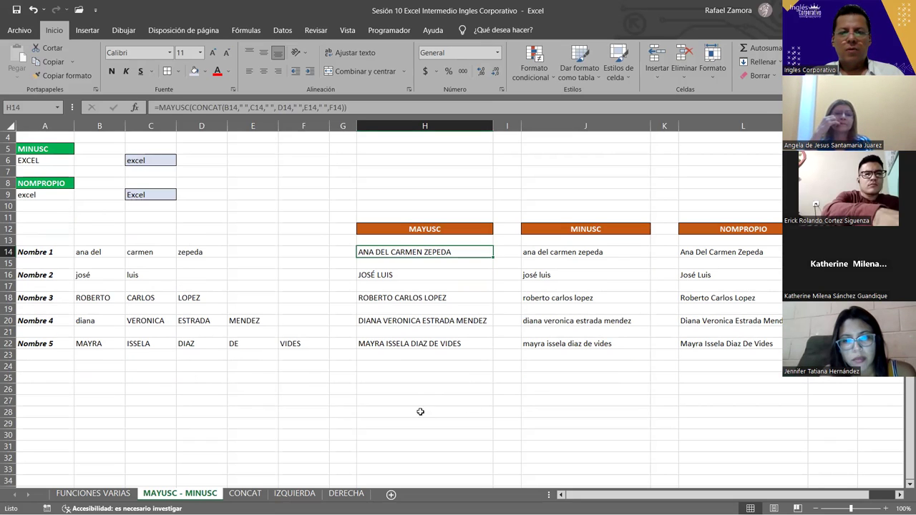
left_click(391, 375)
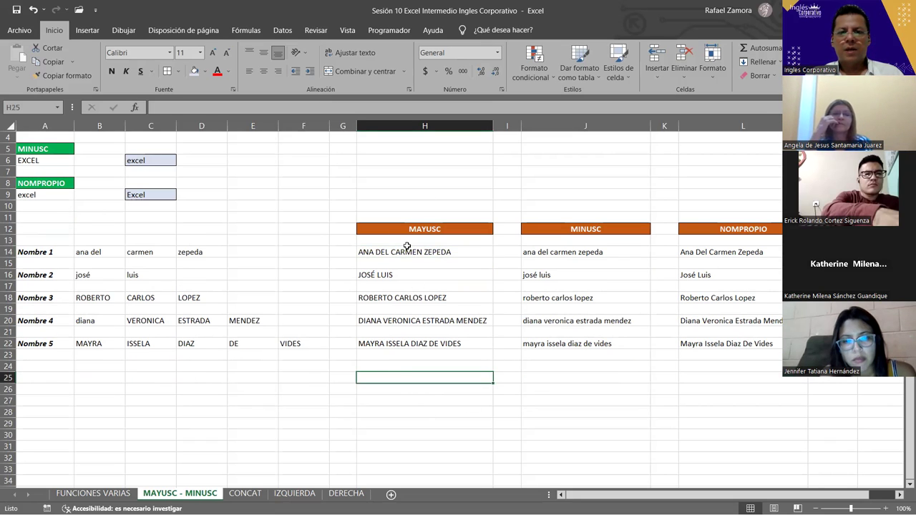
left_click_drag(394, 252, 423, 342)
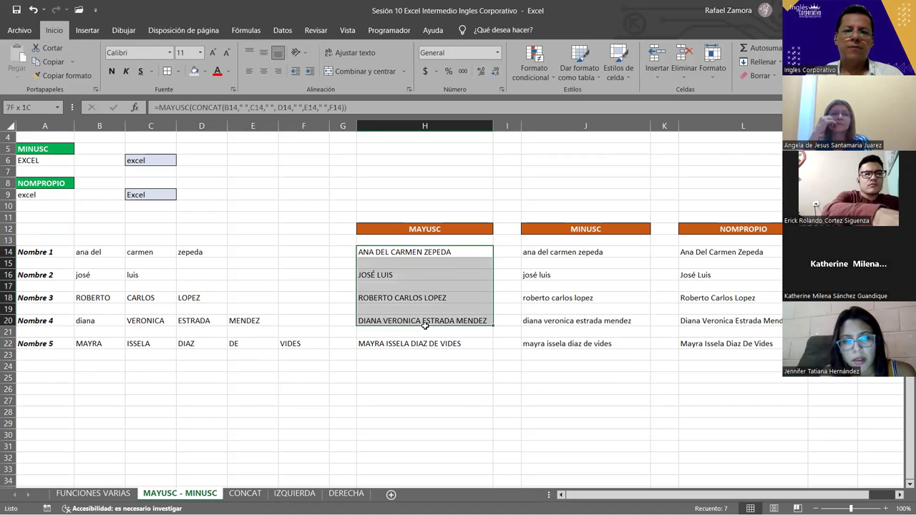
left_click(178, 71)
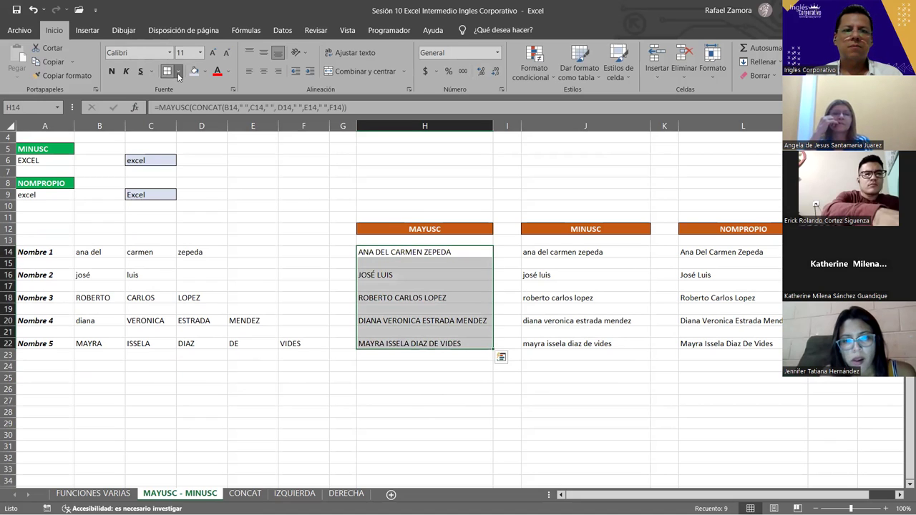
key("Return")
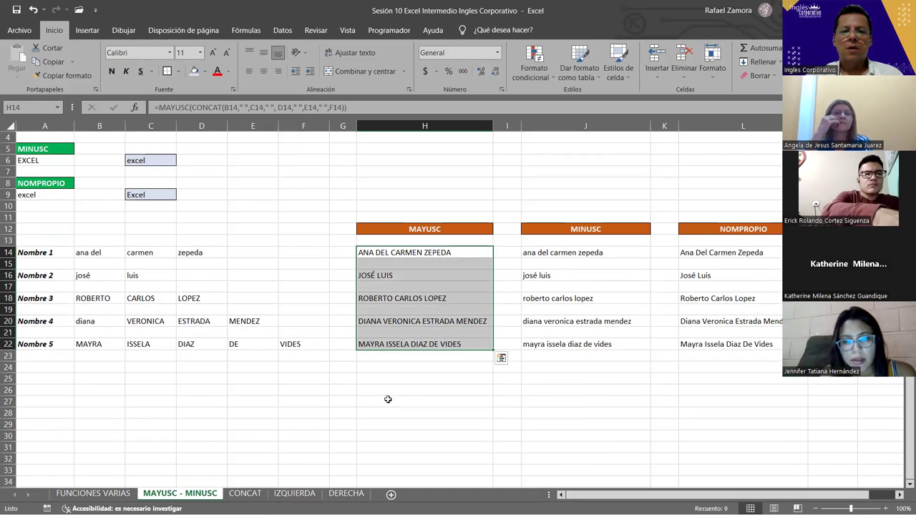
left_click(389, 399)
left_click(392, 390)
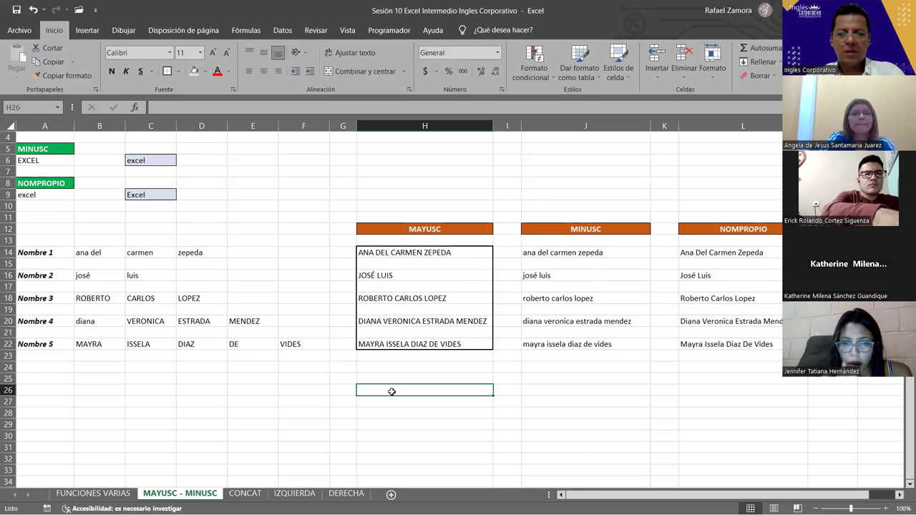
Clear the stray characters from H26 and begin a new formula with =.
key("alt")
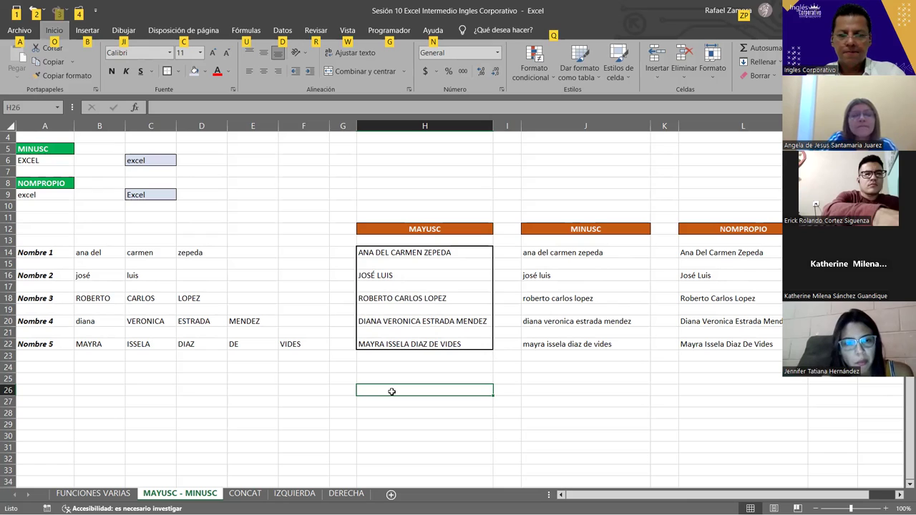
key("Escape")
key("alt")
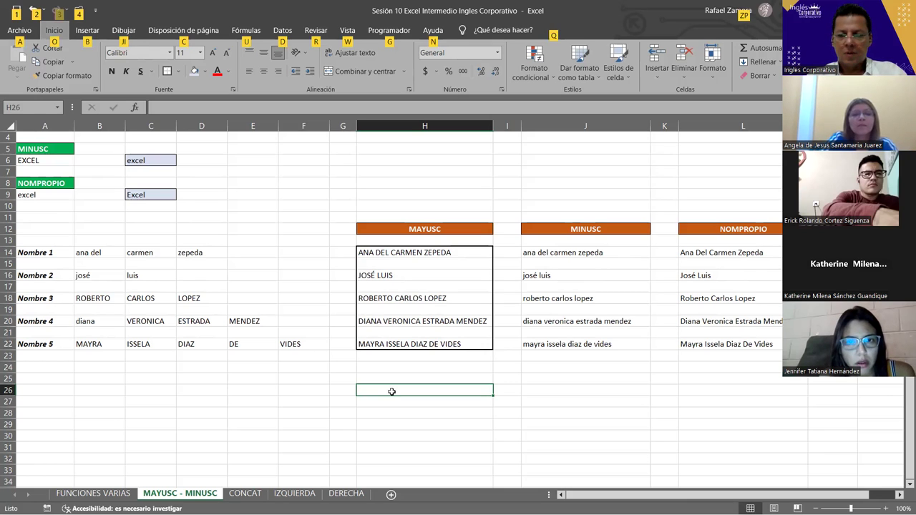
type("%")
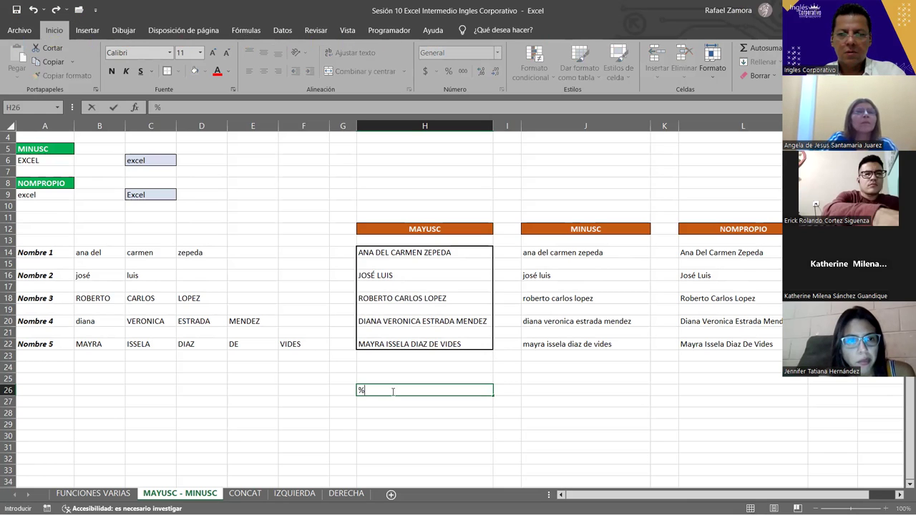
type("&")
key("BackSpace")
key("BackSpace")
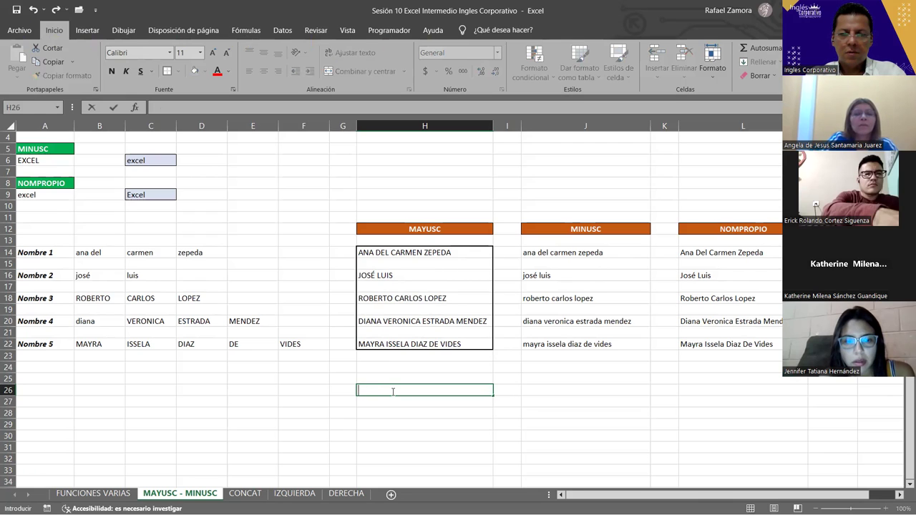
type("&")
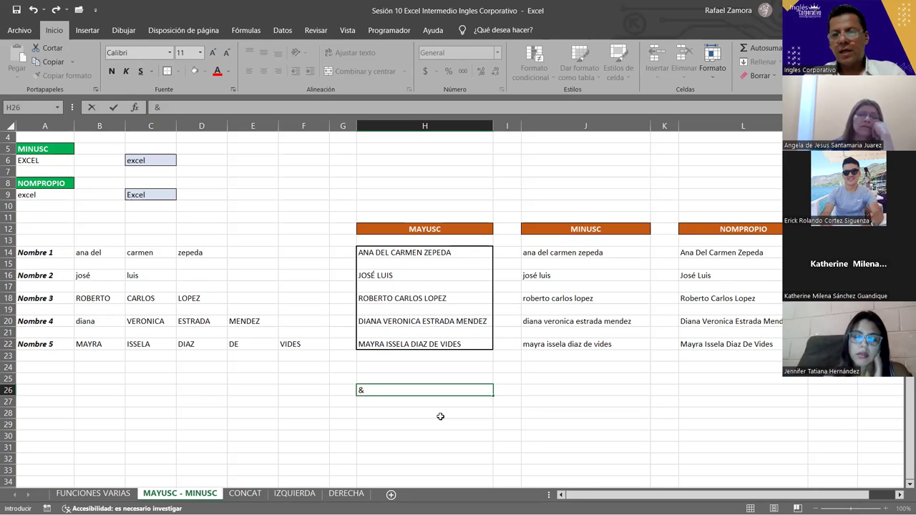
key("Escape")
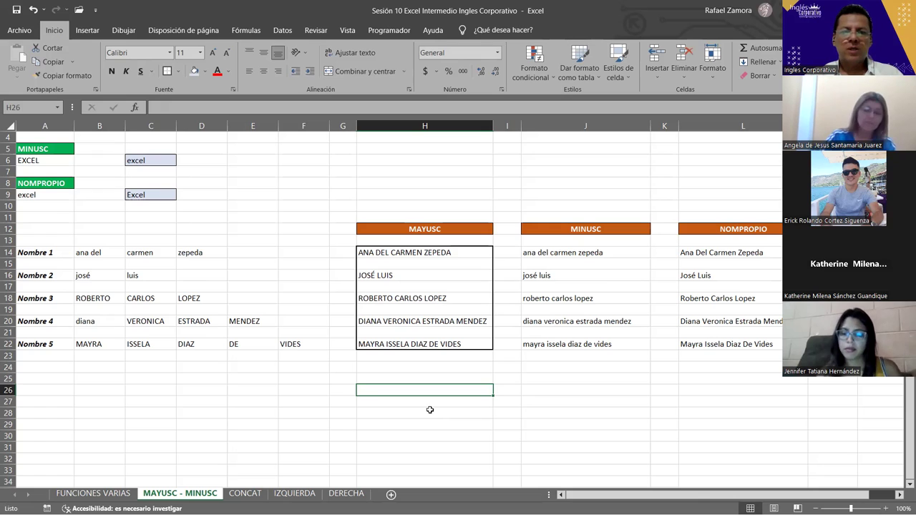
type("=")
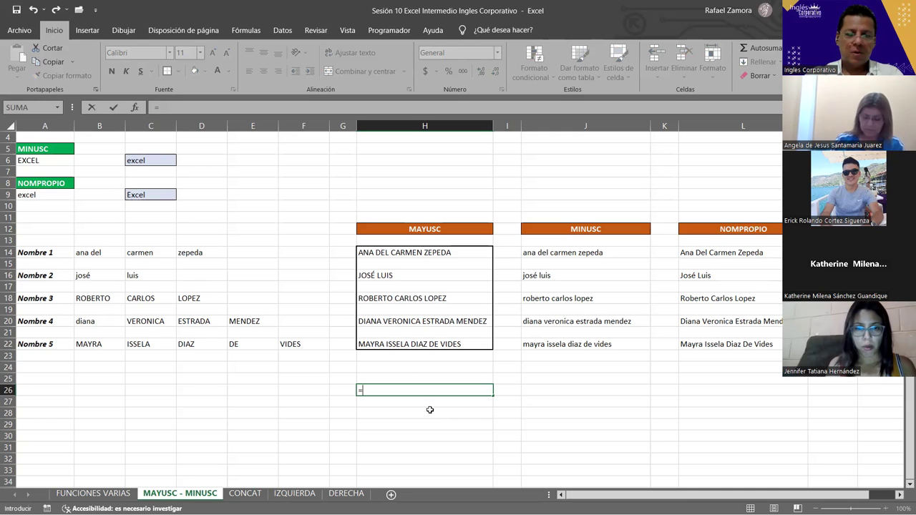
Start the H26 formula with the MAYUSC function, correcting the wrongly autocompleted name.
type("may")
key("Tab")
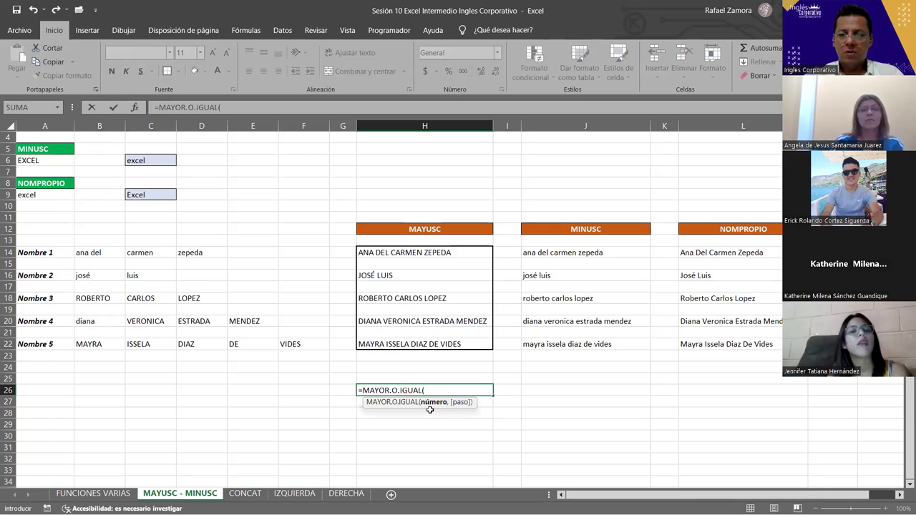
key("BackSpace")
key("BackSpace")
key("BackSpace")
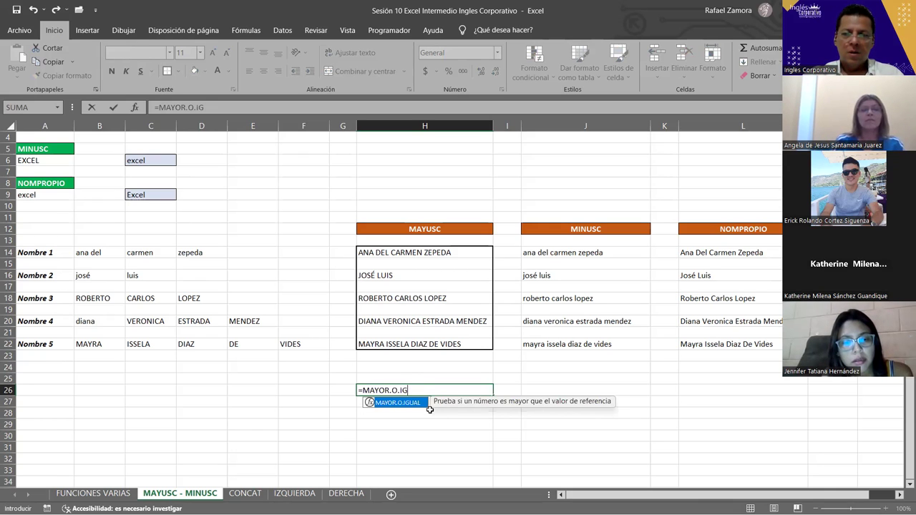
key("BackSpace")
key("BackSpace")
key("BackSpace")
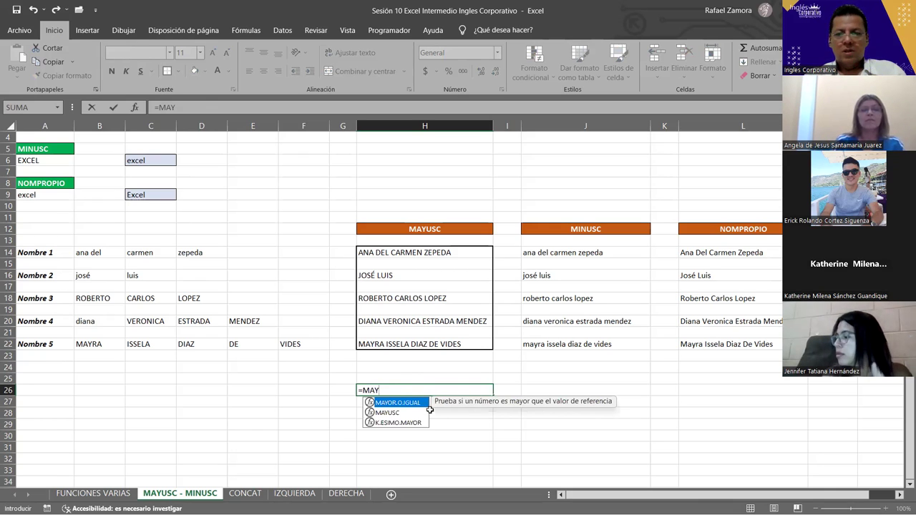
type("u")
key("Tab")
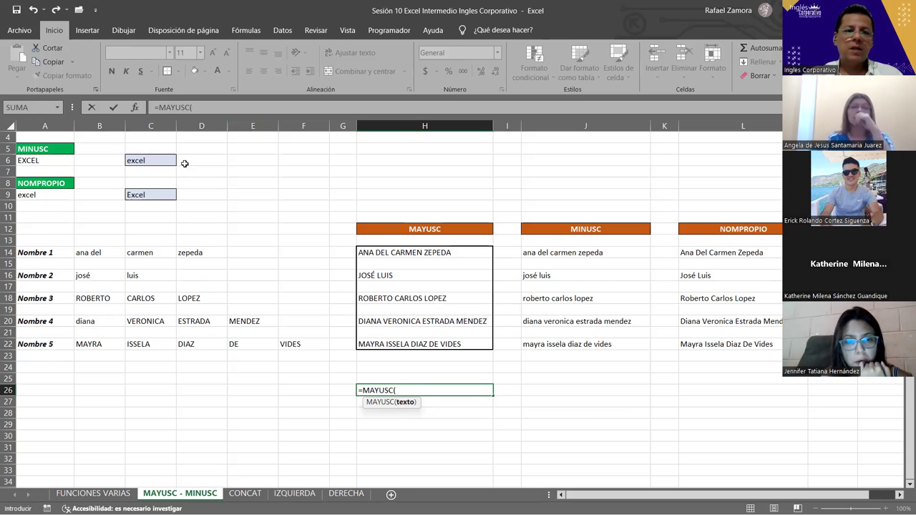
Inside MAYUSC, join B14, C14, D14, E14 and F14 separated by spaces.
left_click(110, 253)
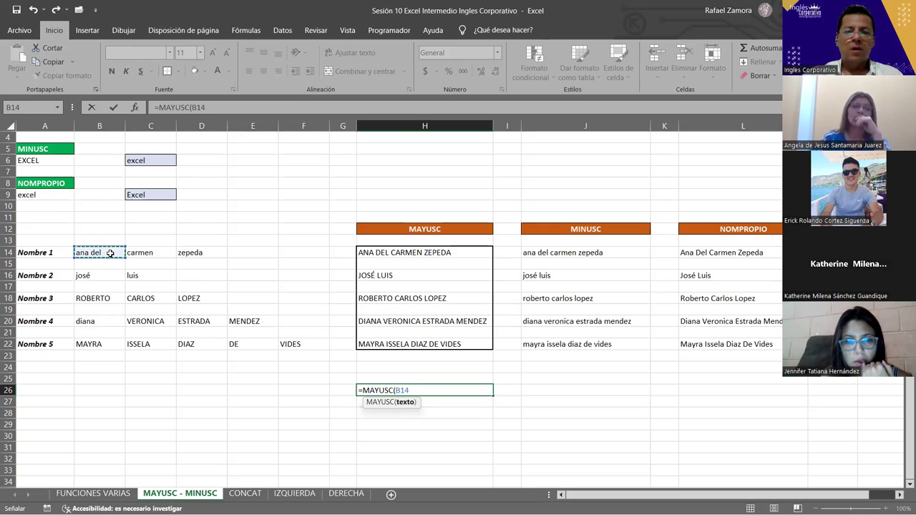
type("&")
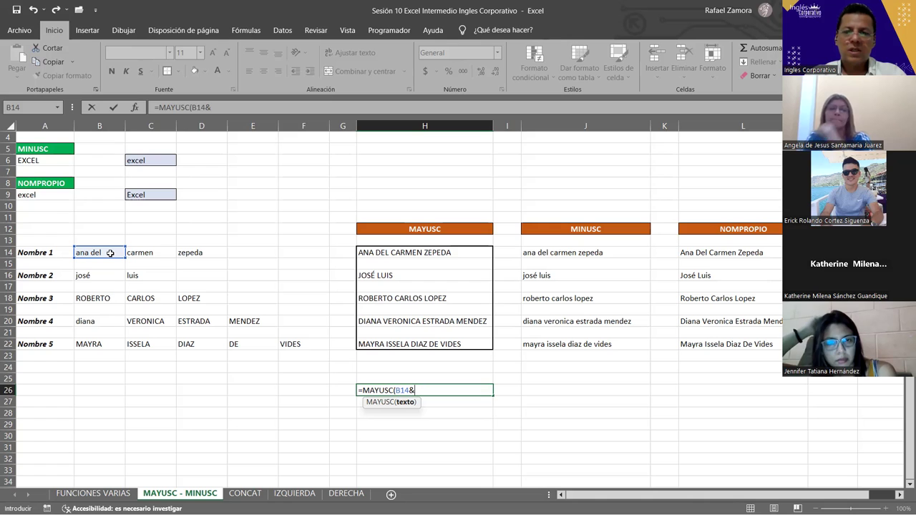
type("\"")
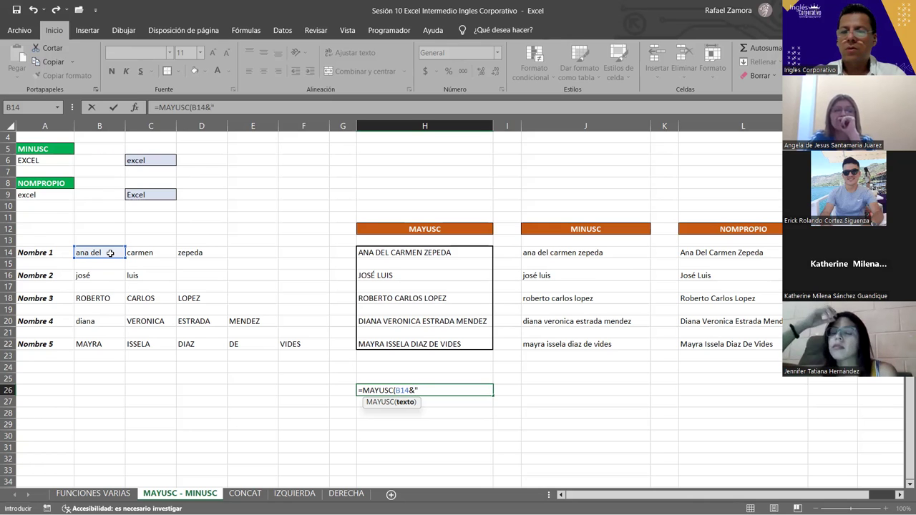
type(" \"")
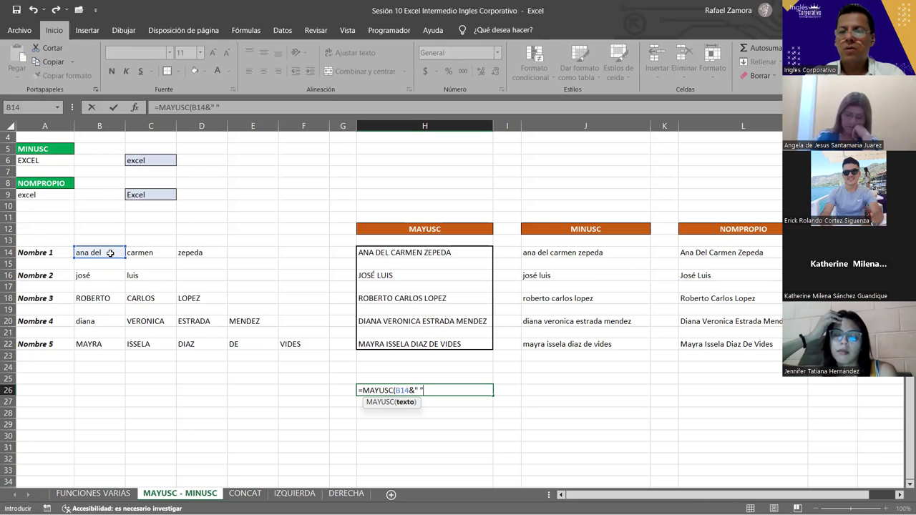
type("&")
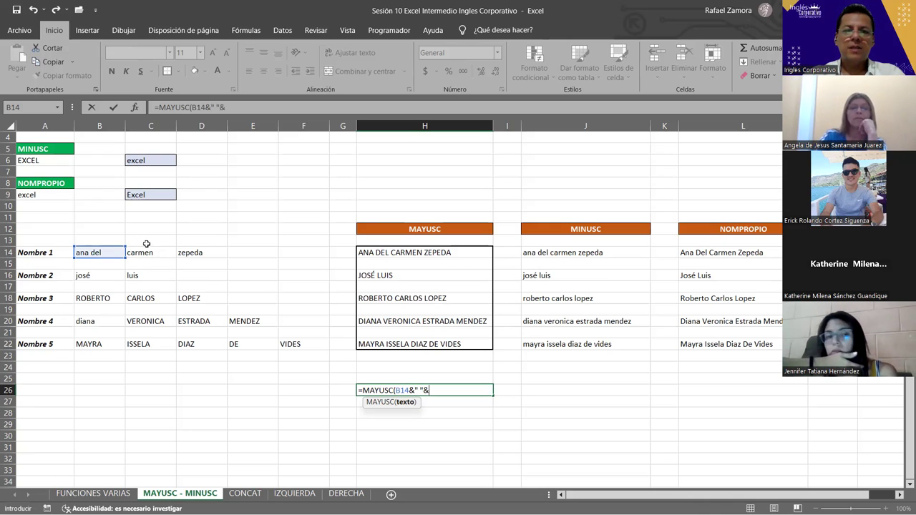
left_click(151, 253)
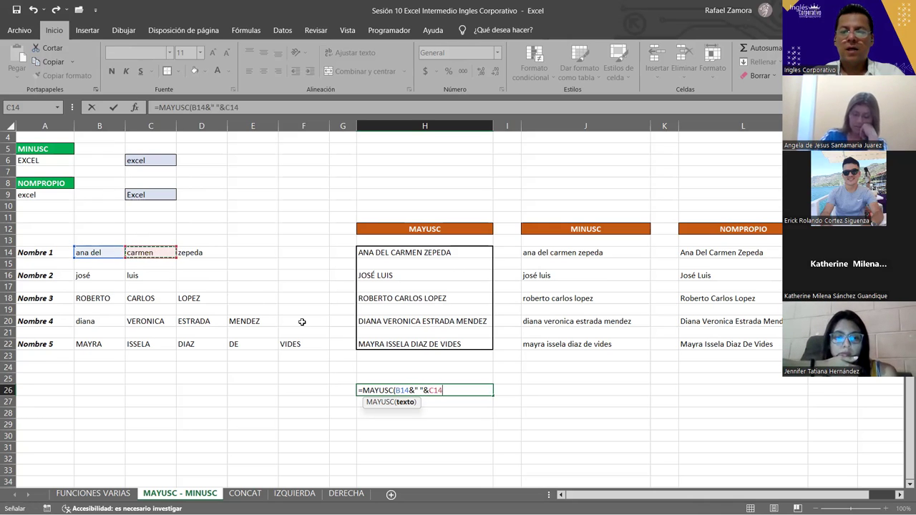
type("&\" \"")
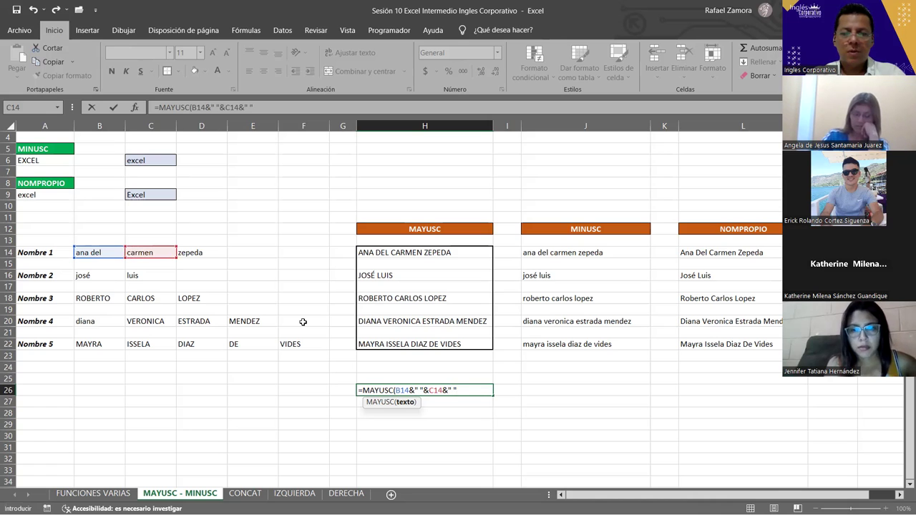
type("&")
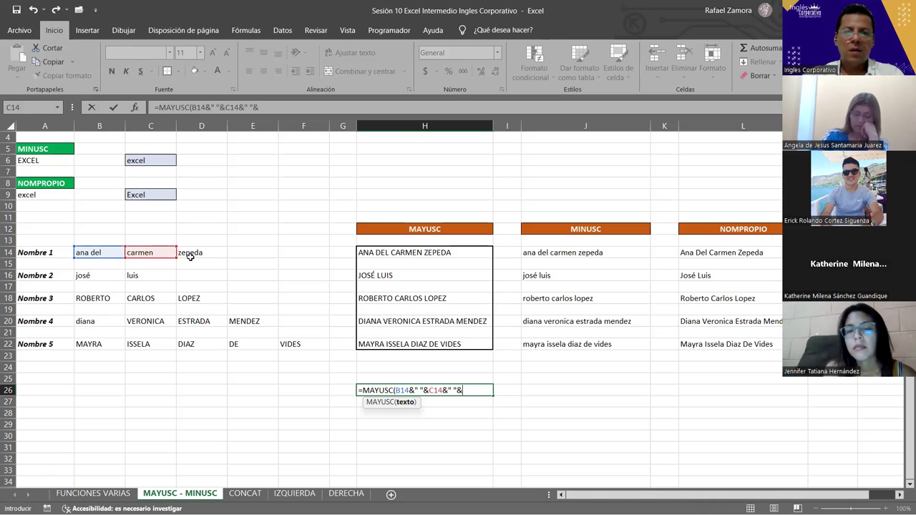
left_click(200, 254)
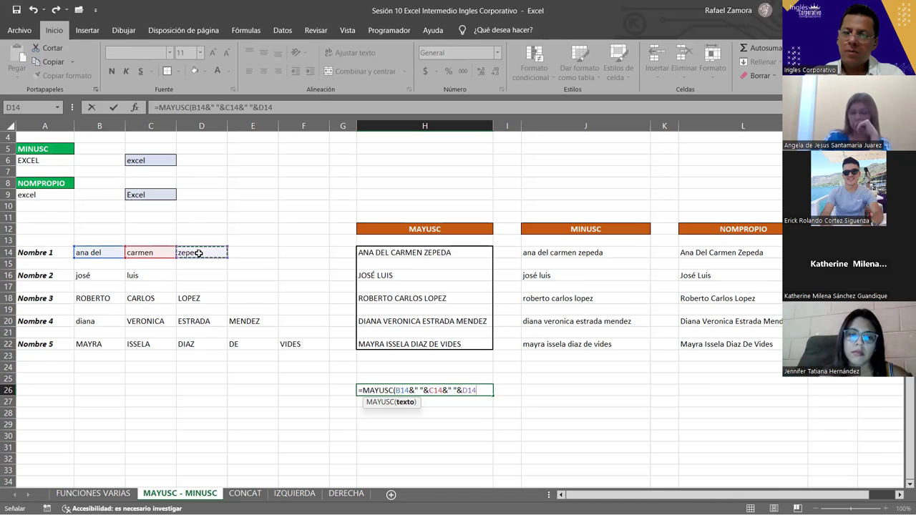
type("&\" \"")
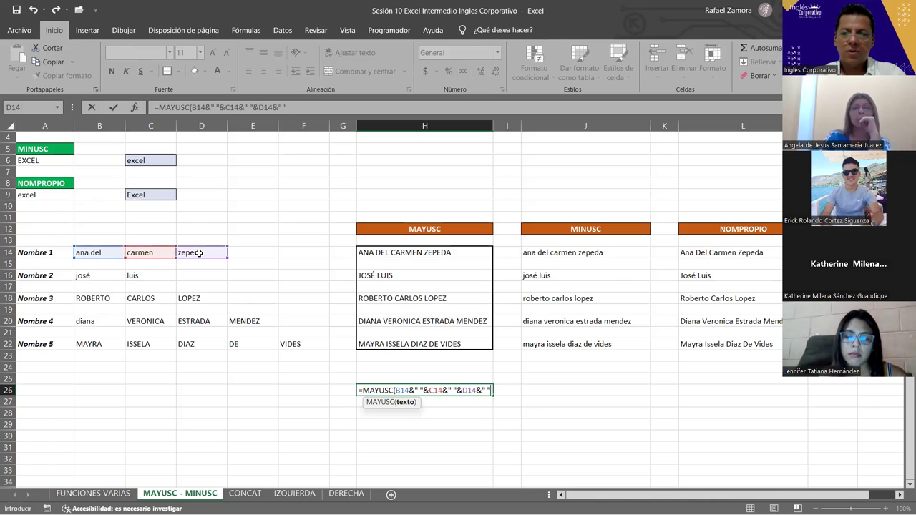
type("&")
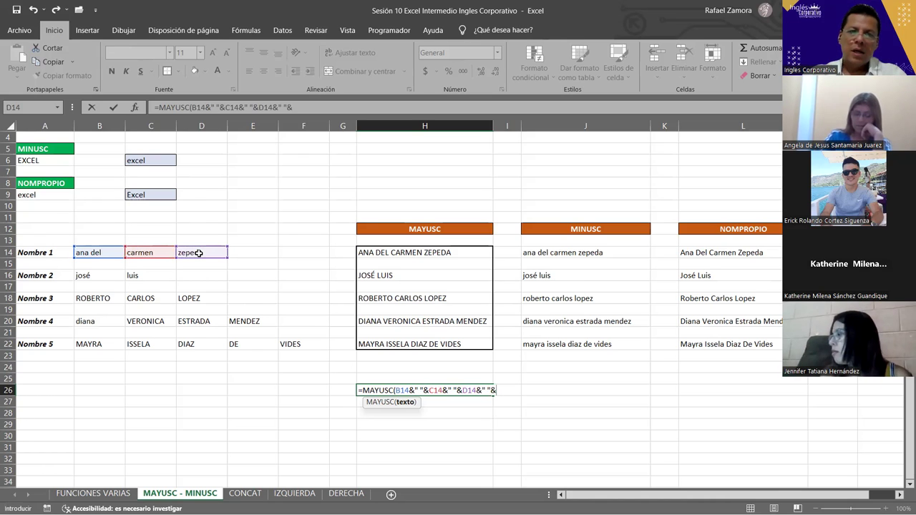
left_click(253, 252)
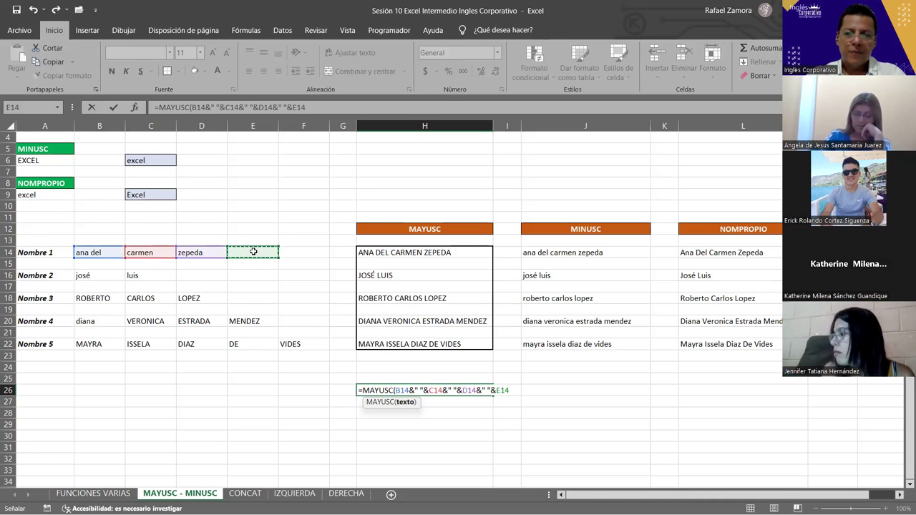
type("&\" \"")
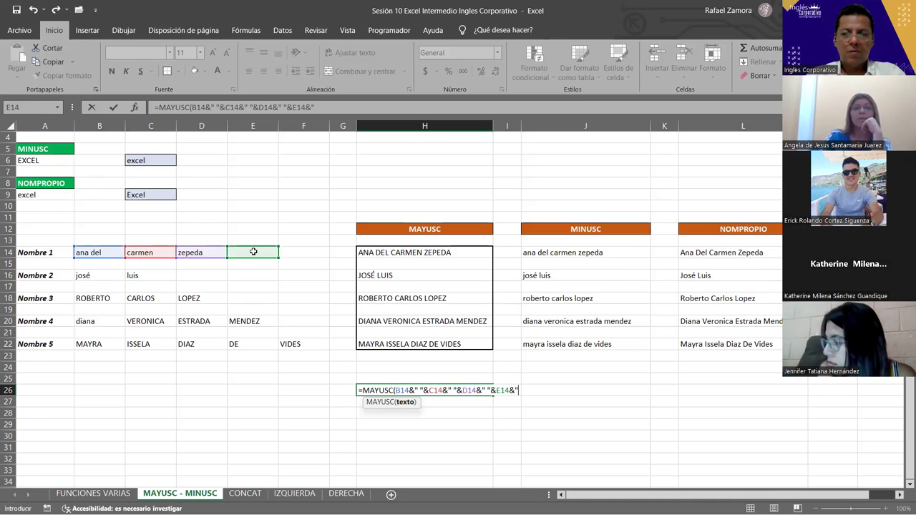
type("&")
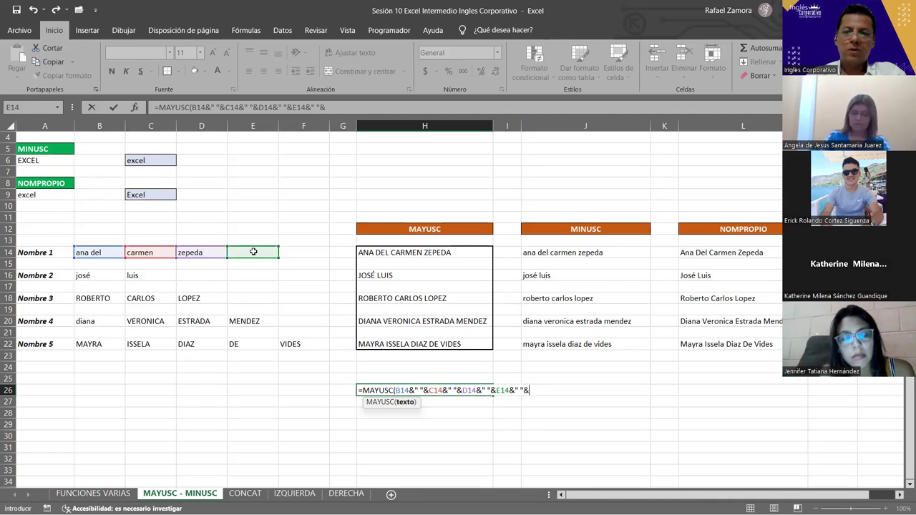
left_click(309, 256)
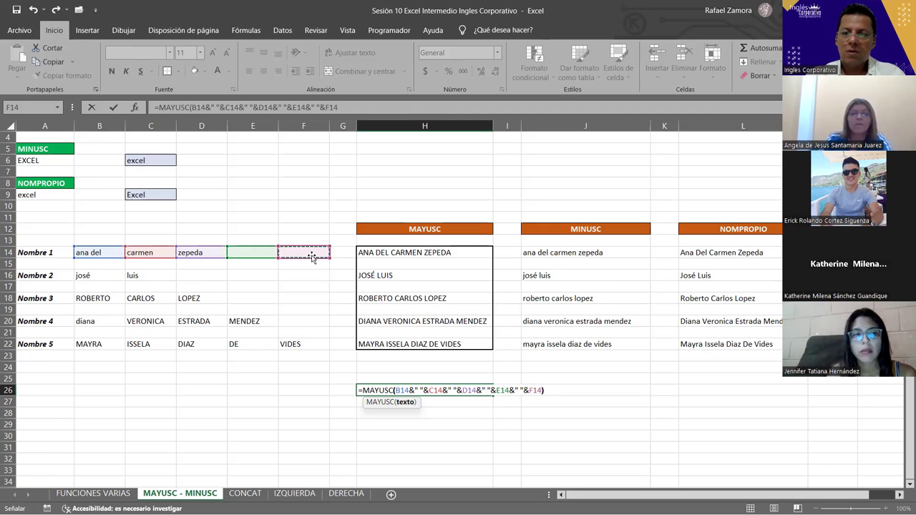
Commit =MAYUSC(B14&" "&C14&" "&D14&" "&E14&" "&F14) and fill it down to H34.
key("Return")
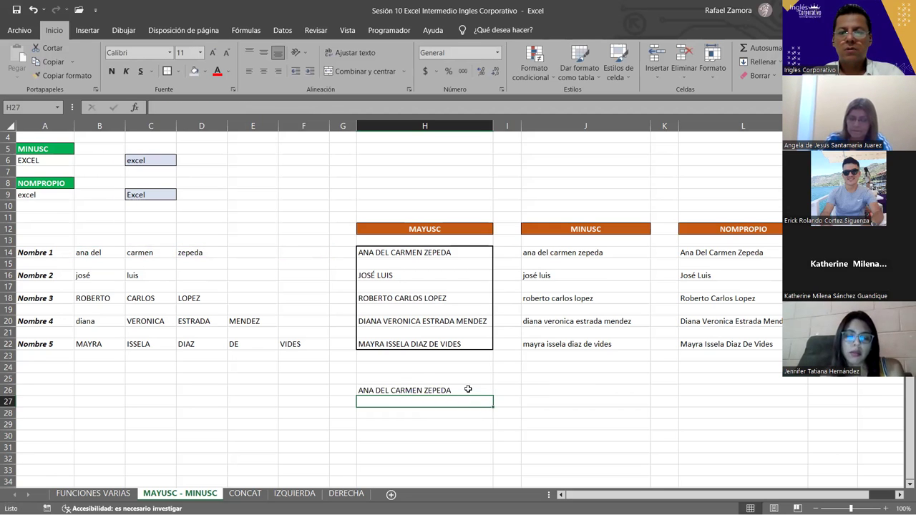
left_click(468, 388)
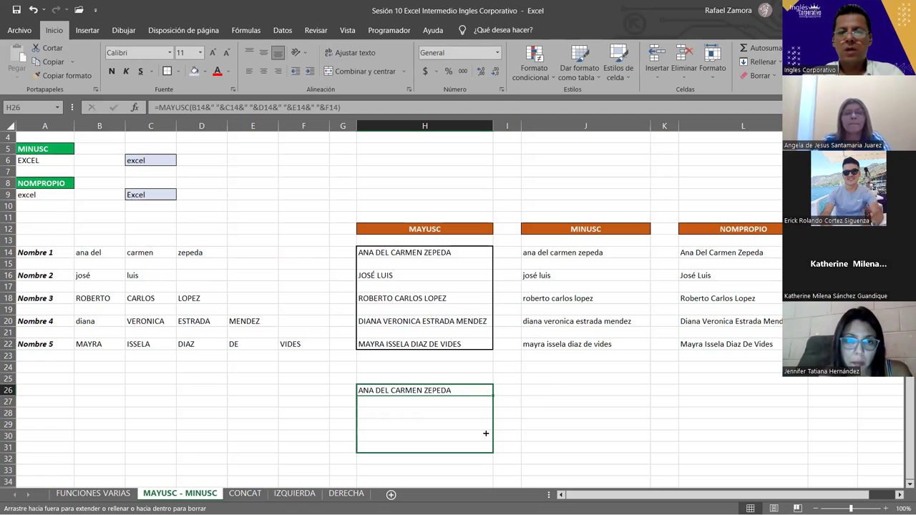
left_click_drag(493, 398, 485, 434)
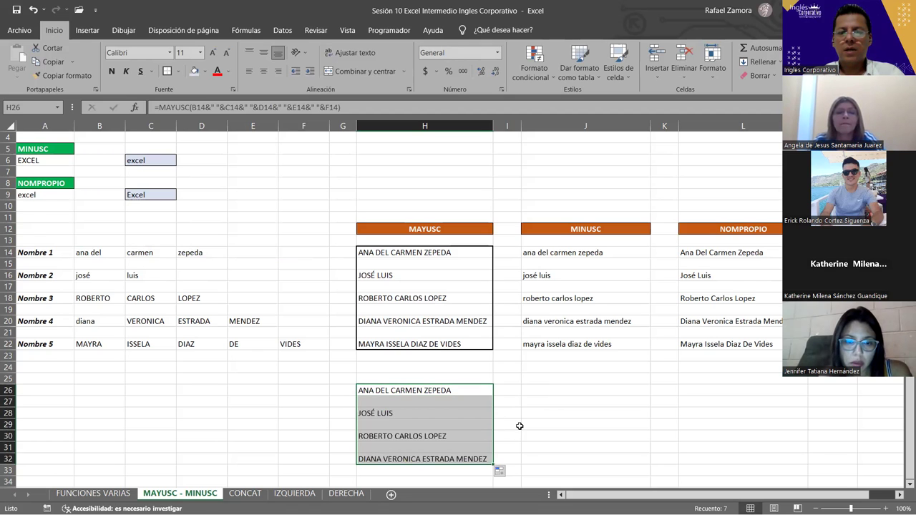
scroll(519, 426, "down", 1)
left_click_drag(493, 430, 494, 452)
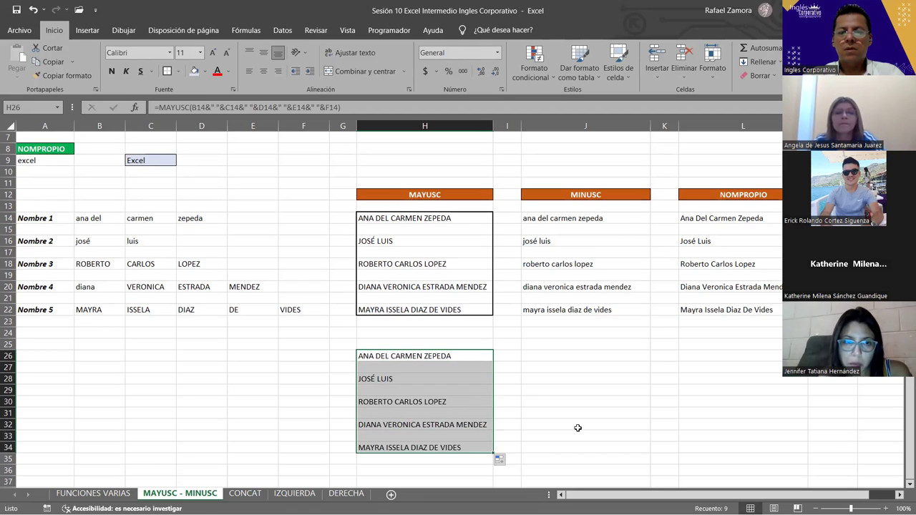
left_click(577, 428)
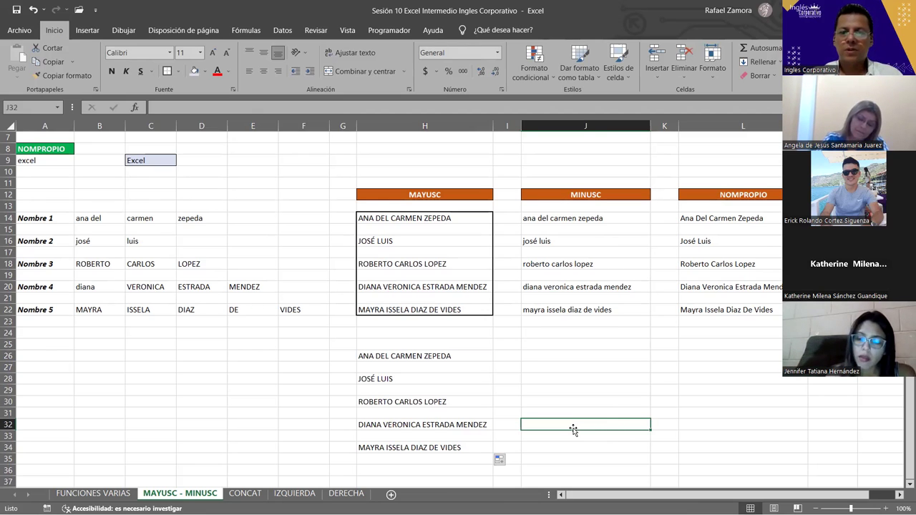
Merge and centre B26:D26 for a new example joining ROBERTO, CARLOS and LOPEZ.
left_click(462, 355)
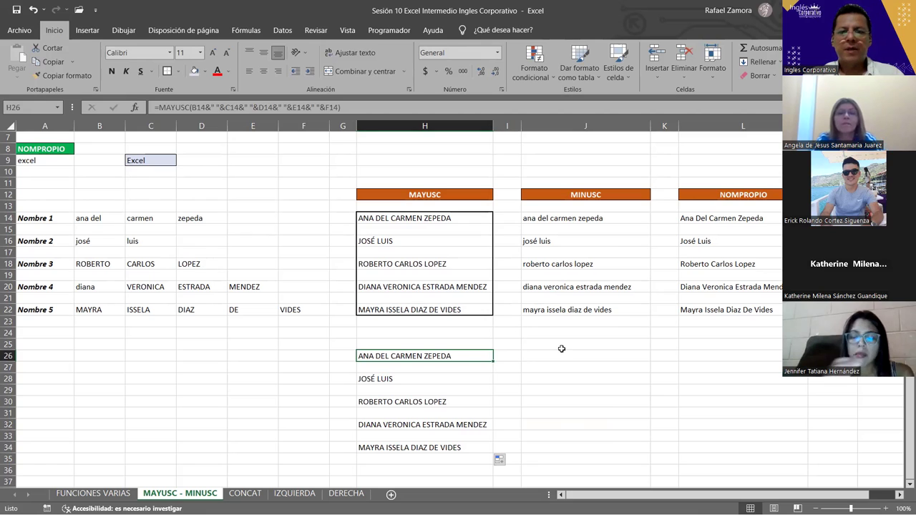
left_click(86, 351)
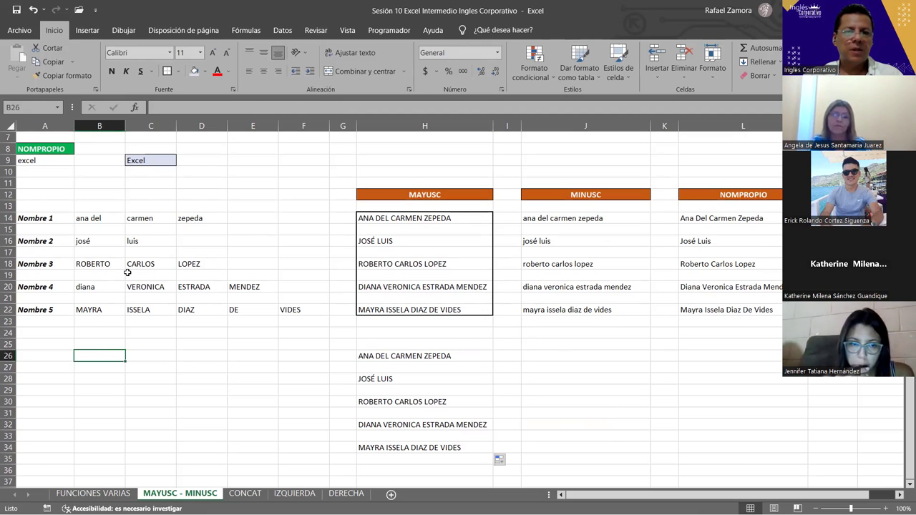
left_click_drag(83, 265, 204, 263)
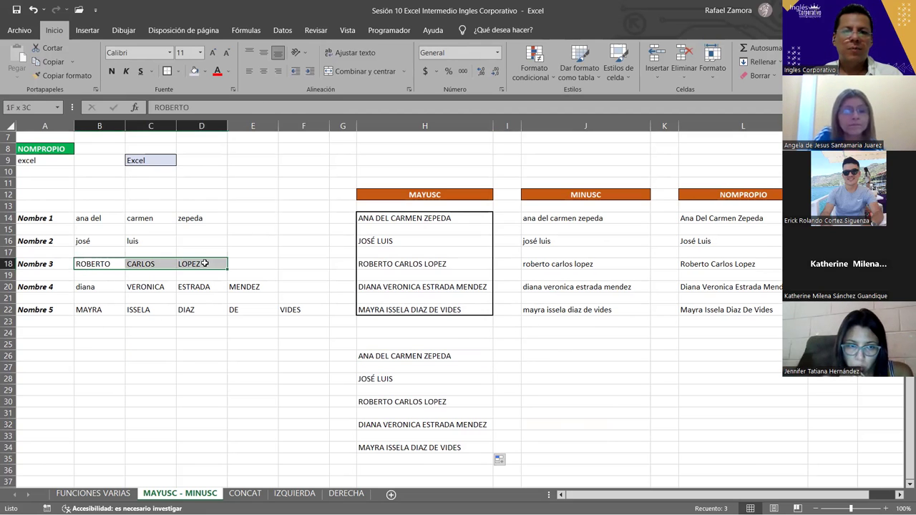
left_click(97, 354)
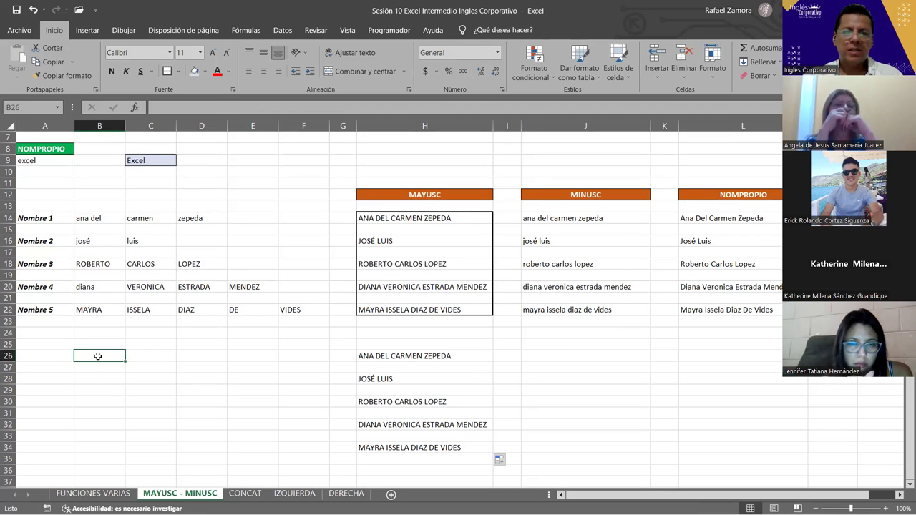
left_click_drag(96, 356, 200, 355)
left_click(367, 70)
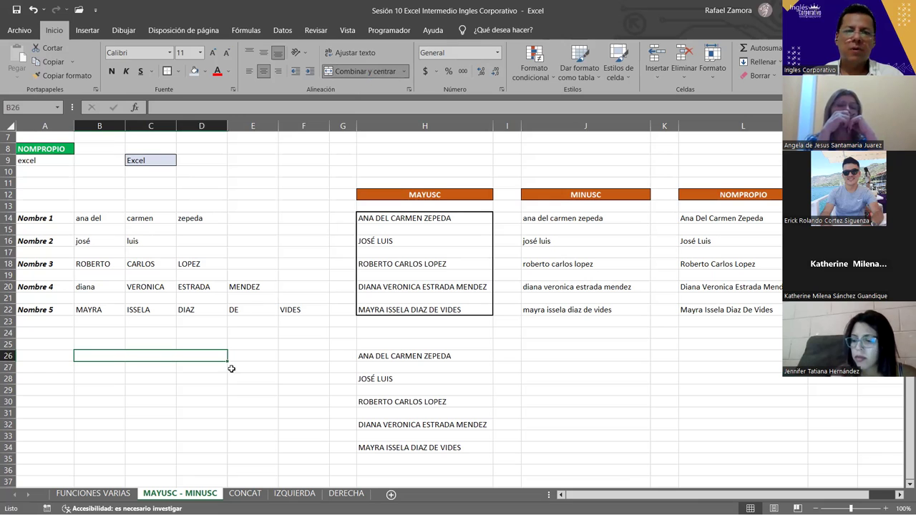
Build the B26 formula joining B18, C18 and D18 with spaces.
type("=")
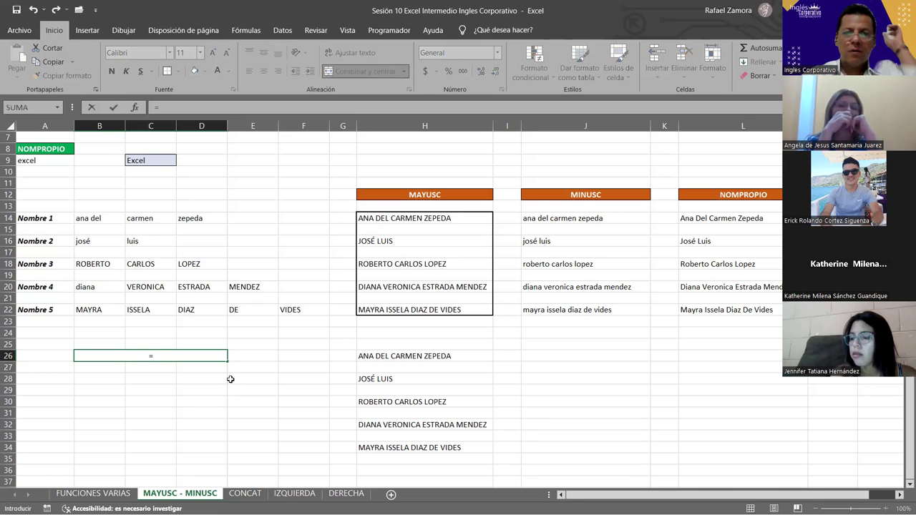
left_click(90, 264)
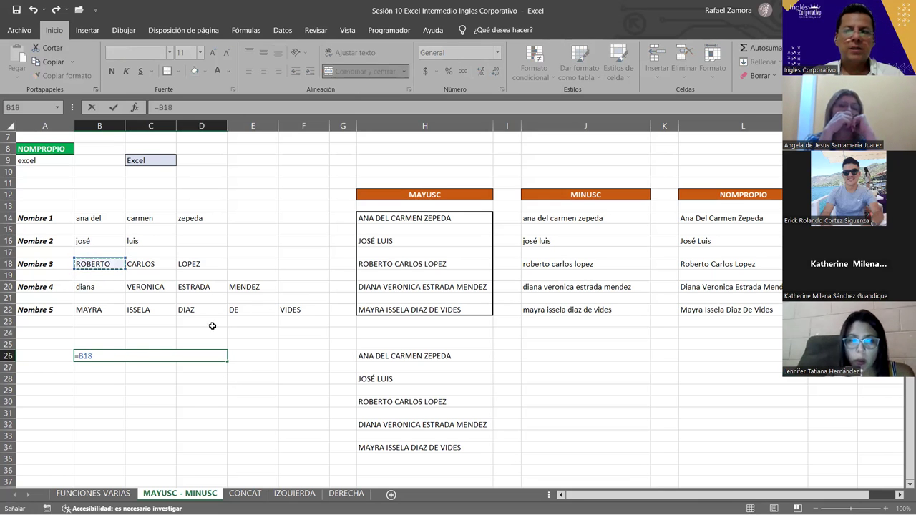
type("&\" \"")
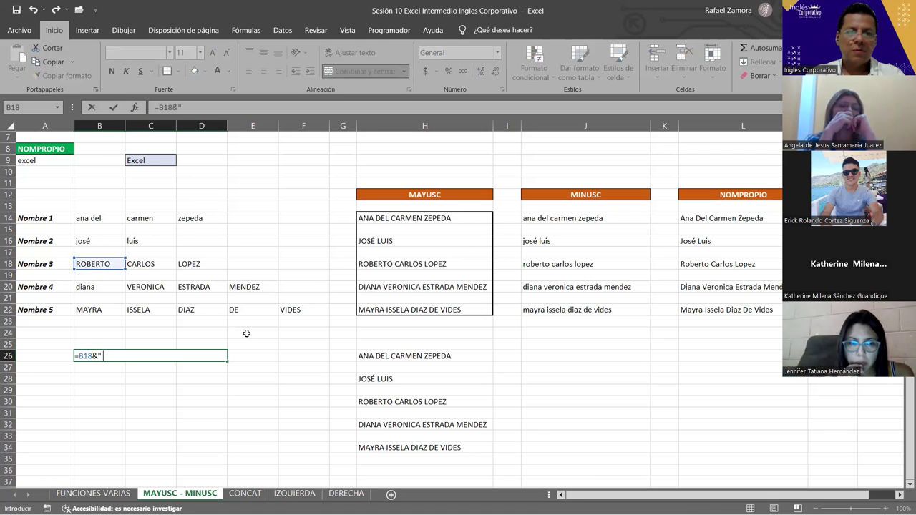
type("&")
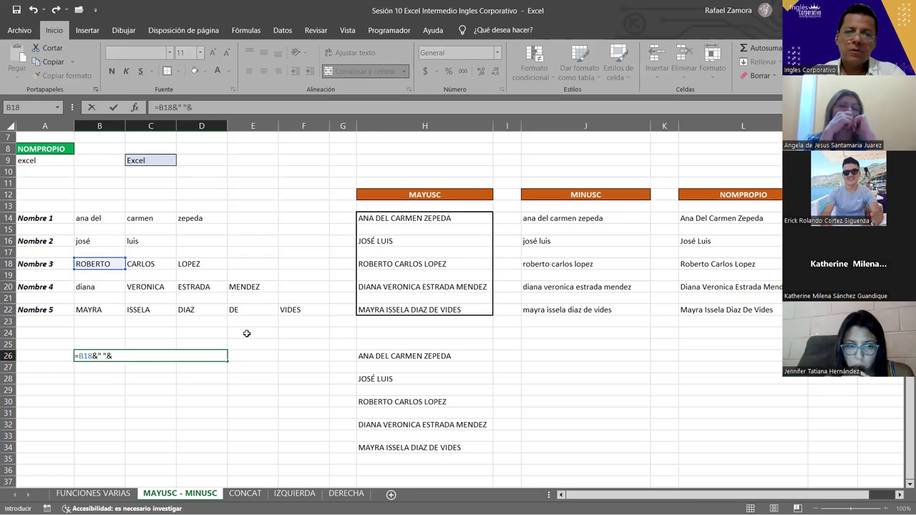
left_click(146, 265)
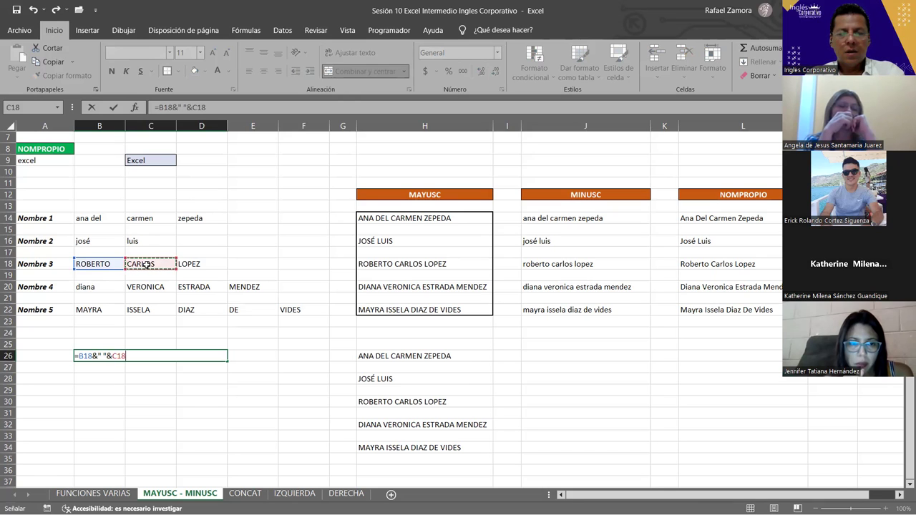
type("&\" \"&")
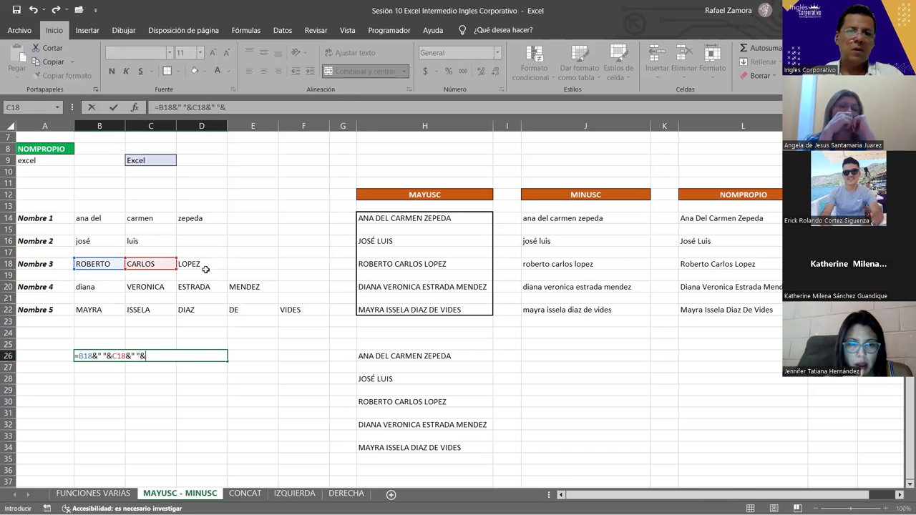
left_click(207, 268)
Commit the joined-name formula in B26 and review it unchanged.
key("Return")
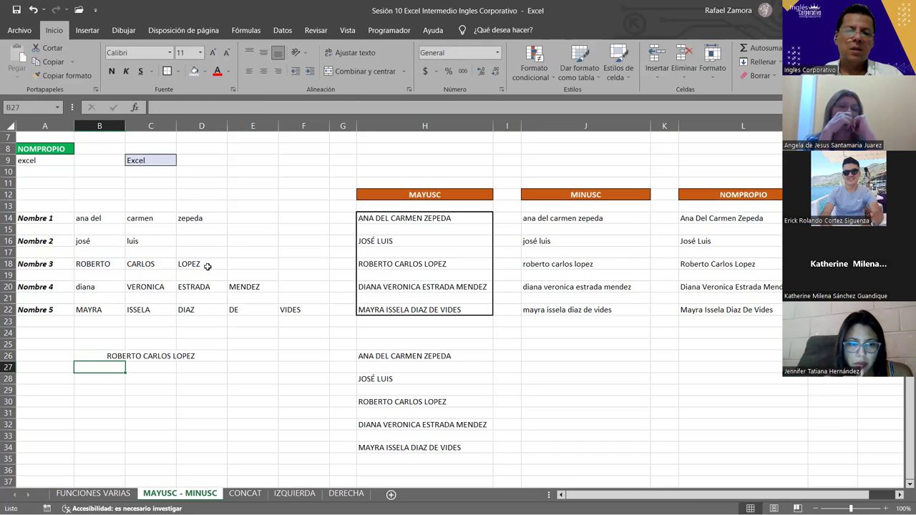
left_click(171, 352)
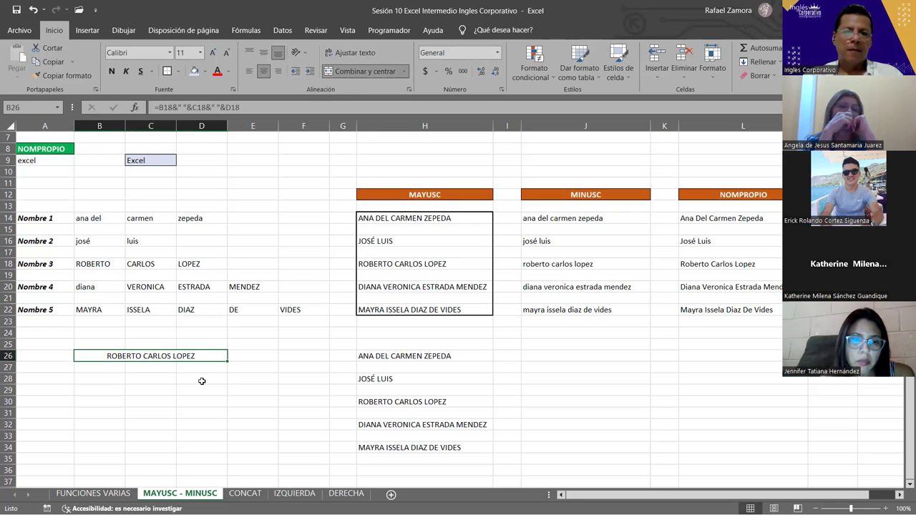
double_click(186, 355)
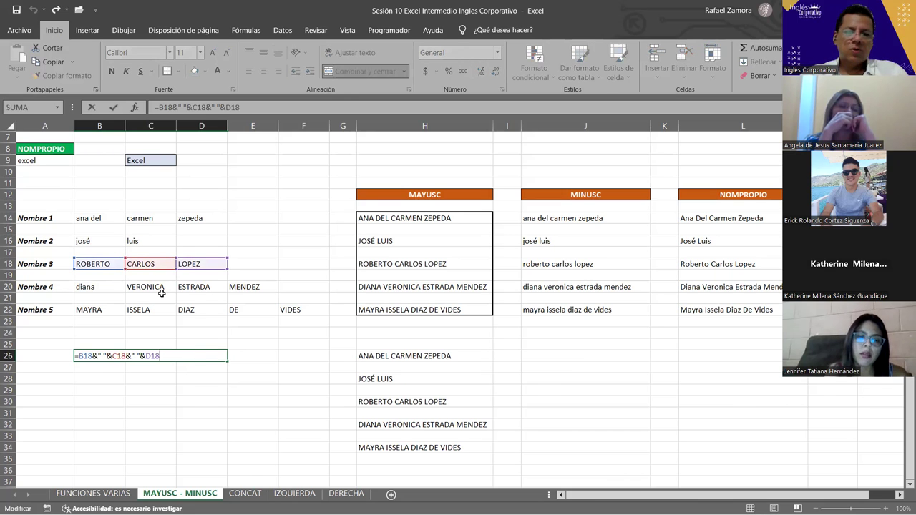
key("Escape")
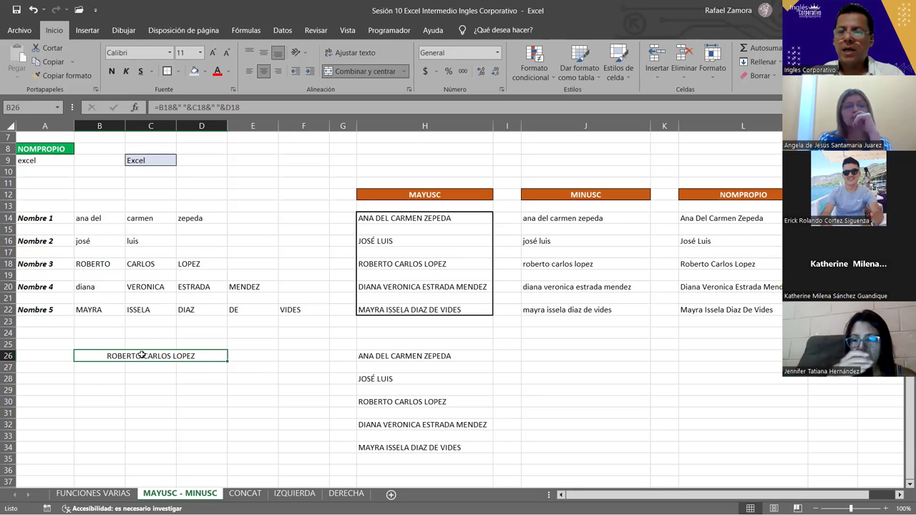
double_click(156, 358)
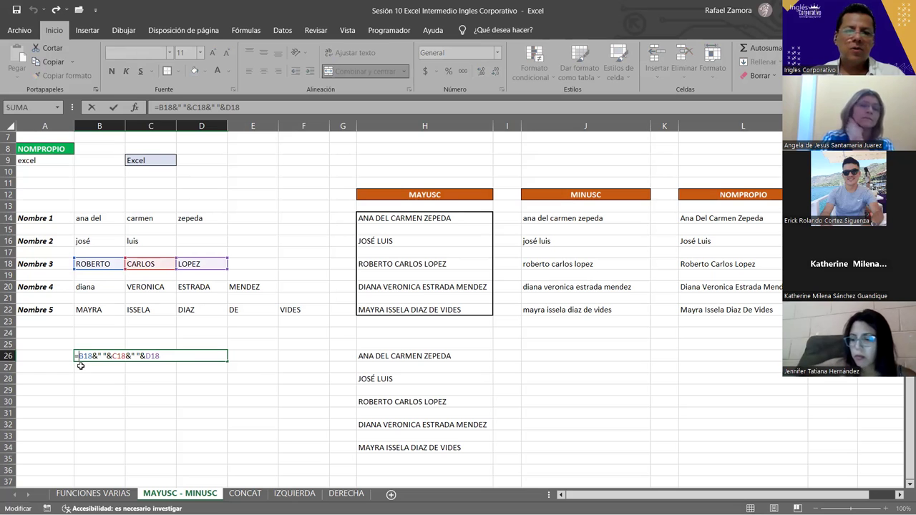
type("nomp")
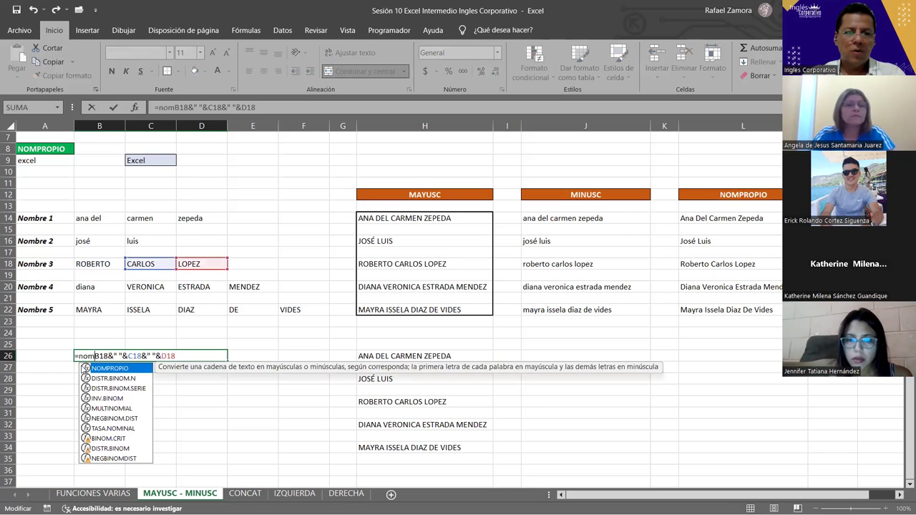
key("Tab")
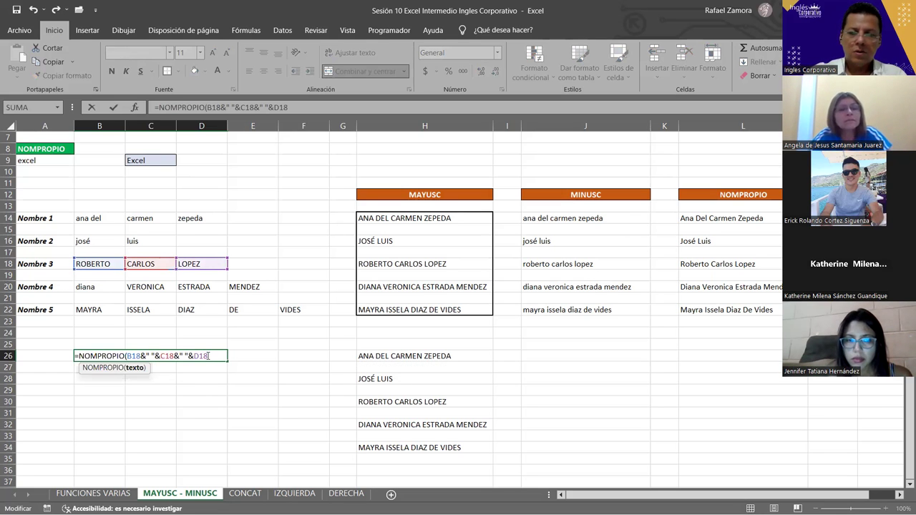
key("Return")
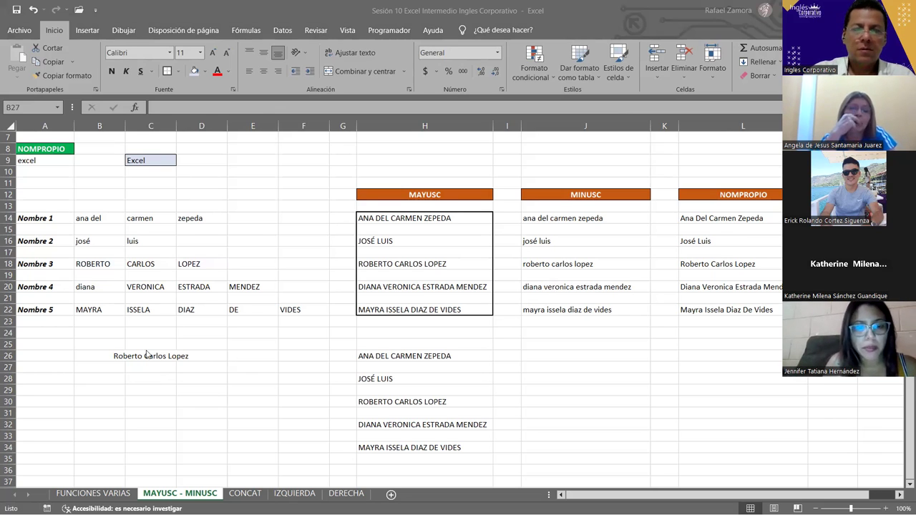
left_click(203, 409)
type("ñññ")
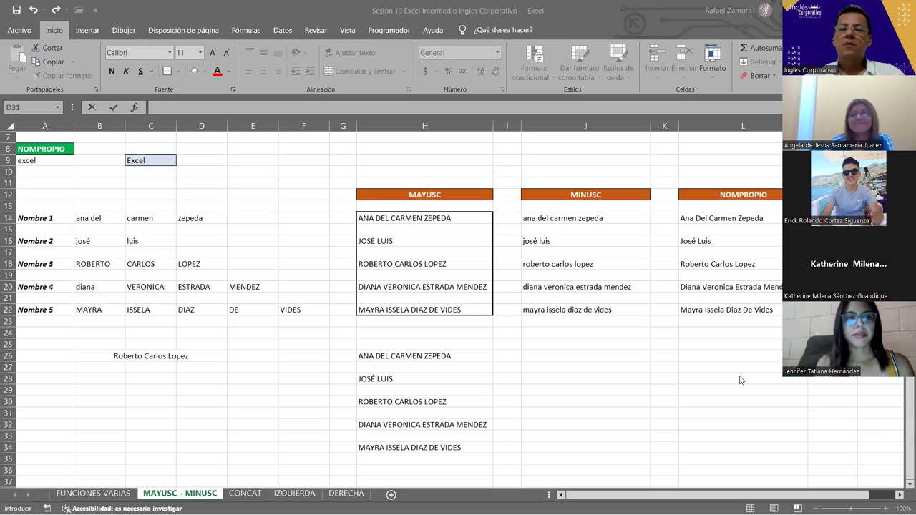
Review the CONCAT sentence formula, then move via IZQUIERDA to the MAYUSC - MINUSC sheet.
left_click(245, 494)
left_click(295, 493)
left_click(258, 493)
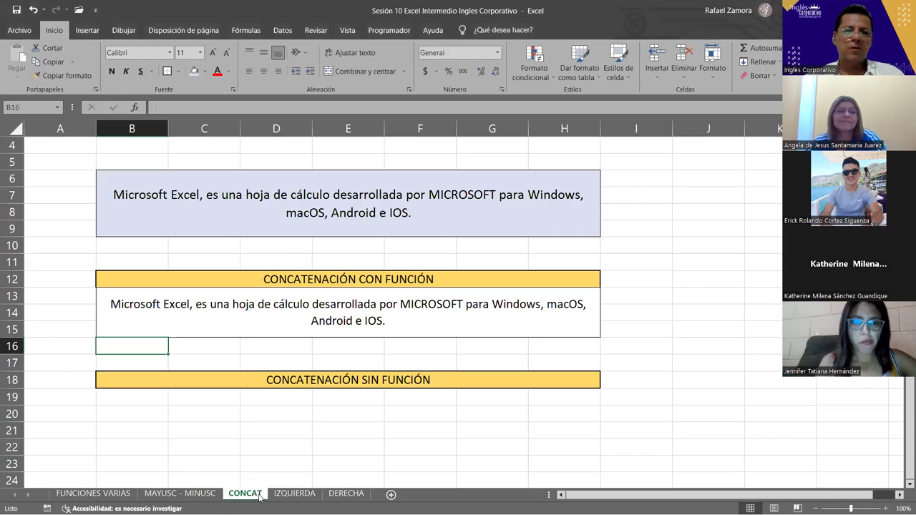
left_click(212, 400)
left_click(365, 320)
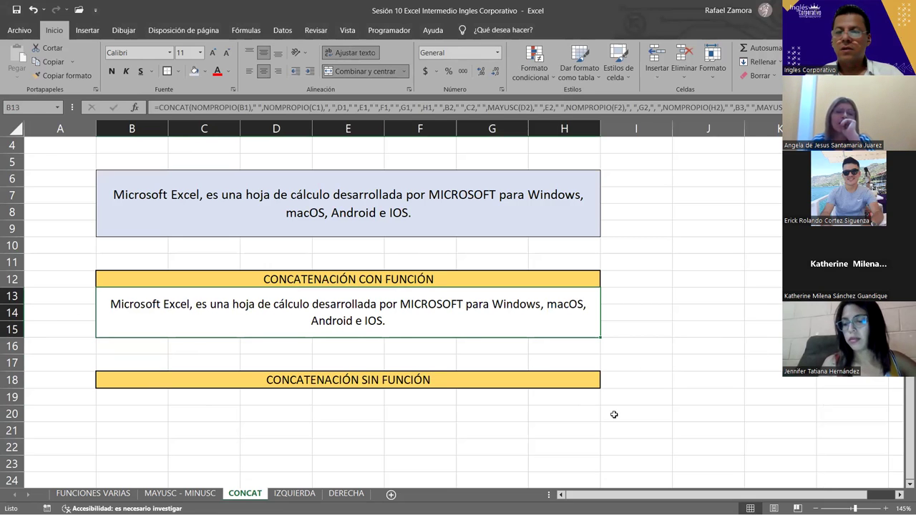
left_click(294, 493)
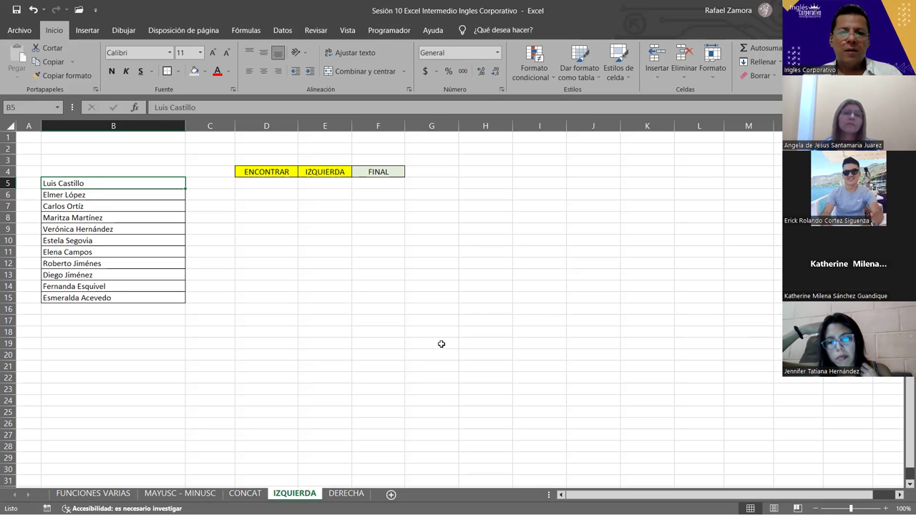
left_click(245, 493)
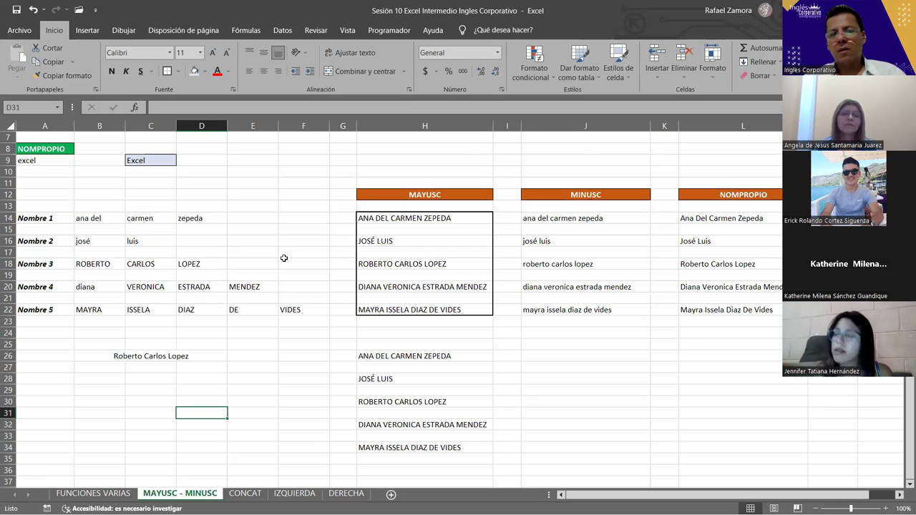
Copy H26:H34, paste them as values at B14, and clear the name parts in C14:F23.
scroll(434, 371, "down", 1)
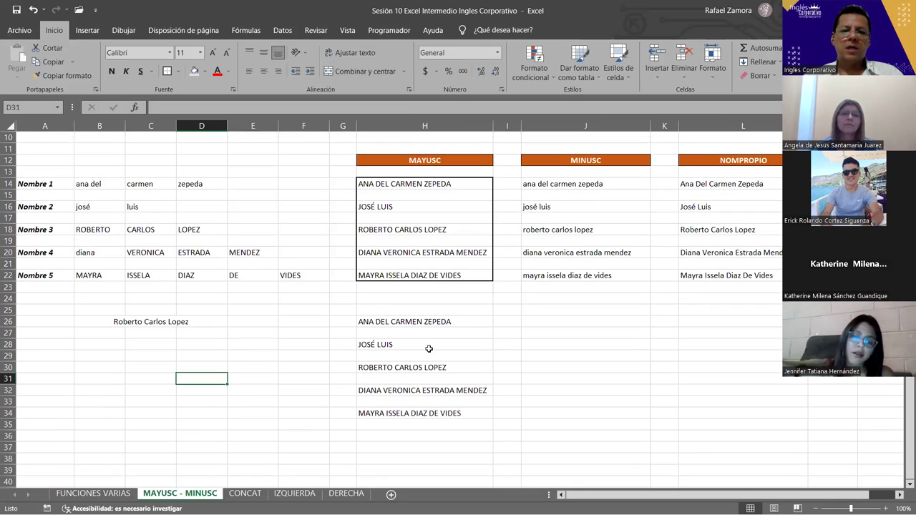
left_click_drag(415, 321, 425, 420)
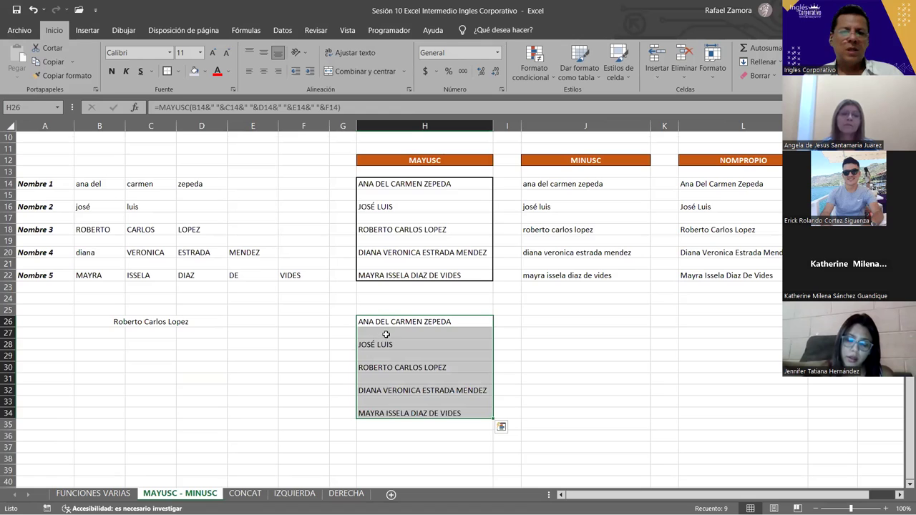
left_click_drag(387, 322, 405, 405)
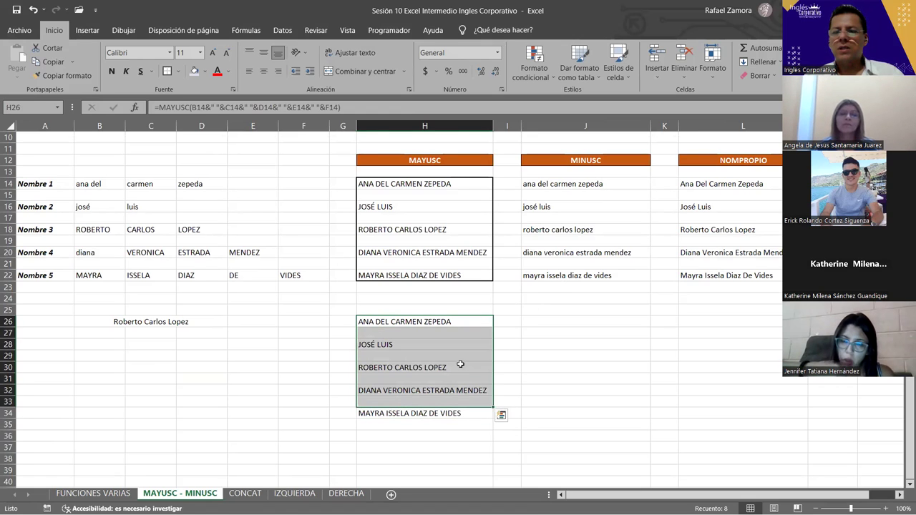
left_click(435, 322)
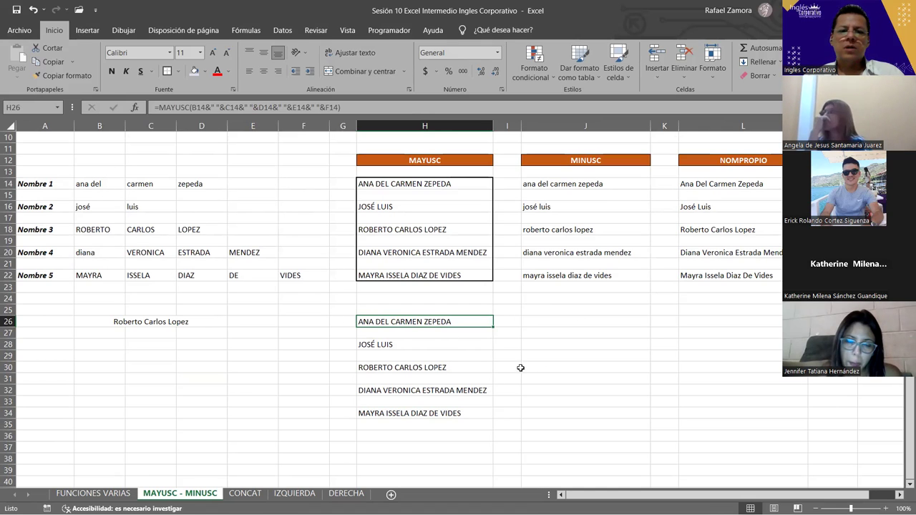
left_click_drag(384, 320, 418, 409)
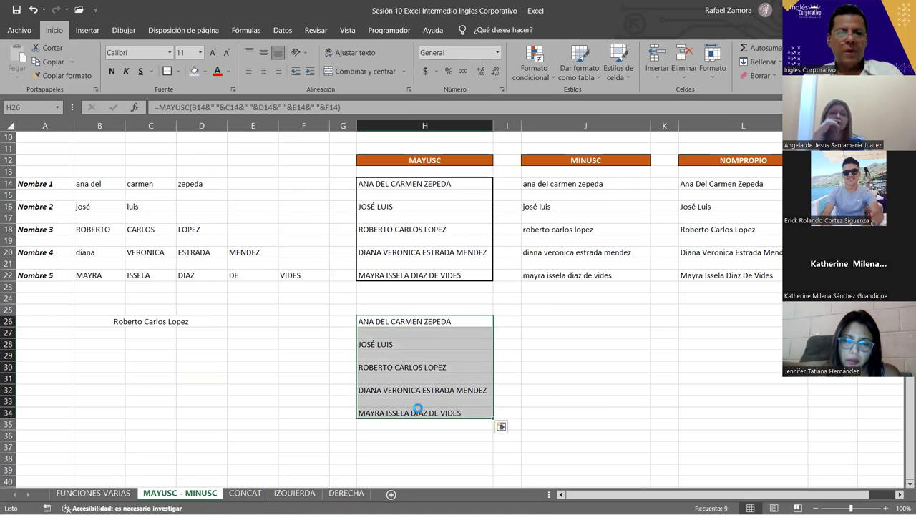
key("ctrl+c")
left_click(101, 186)
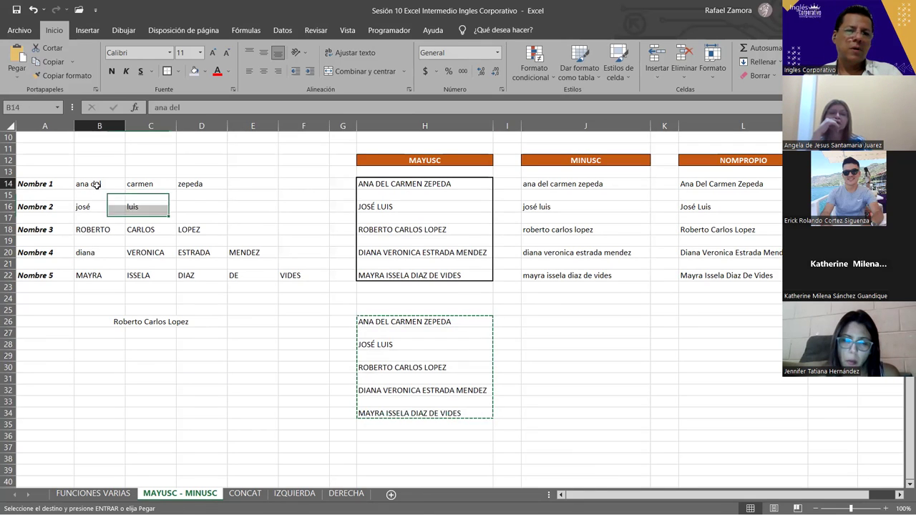
right_click(100, 186)
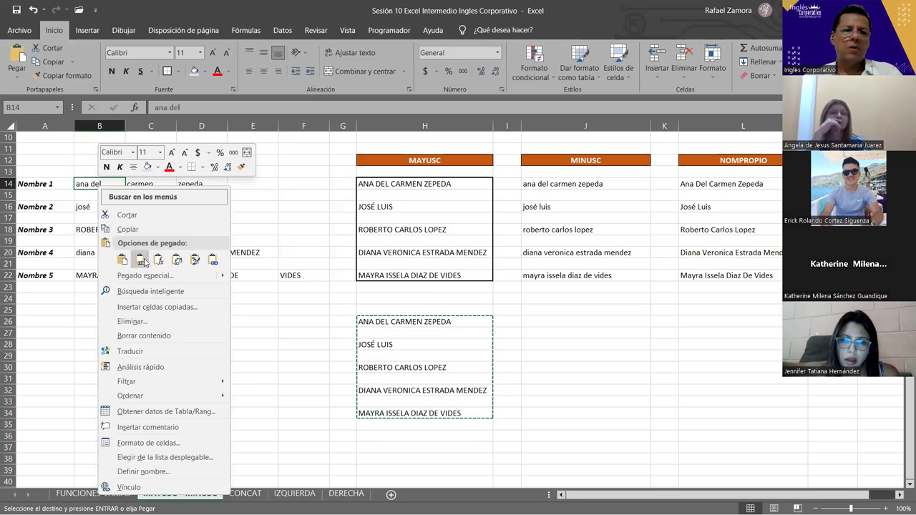
left_click(144, 262)
left_click_drag(146, 184, 324, 288)
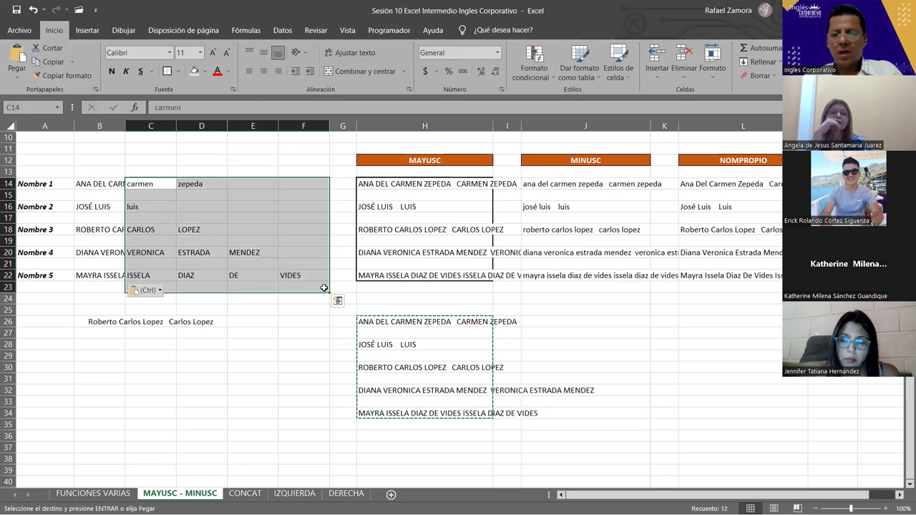
key("Delete")
Undo the paste and clearing, cancel the copy, and switch to the IZQUIERDA sheet.
left_click_drag(254, 378, 301, 377)
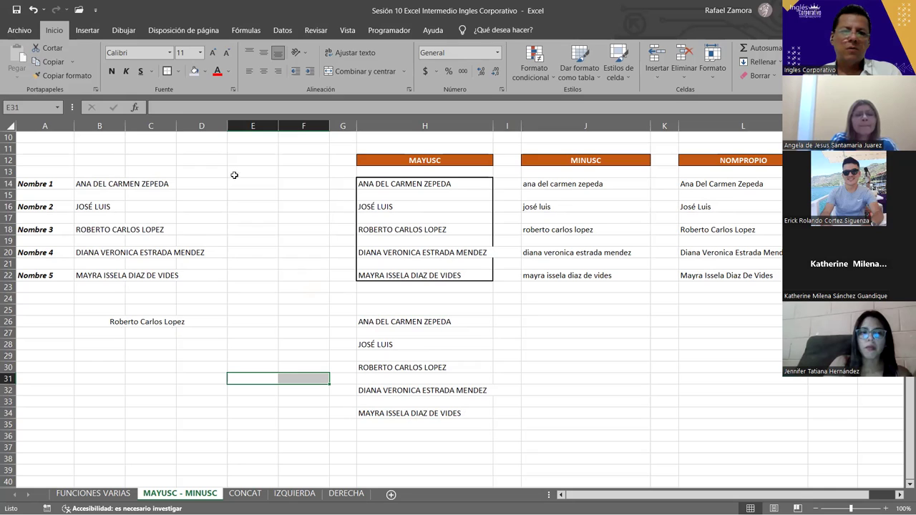
left_click(288, 342)
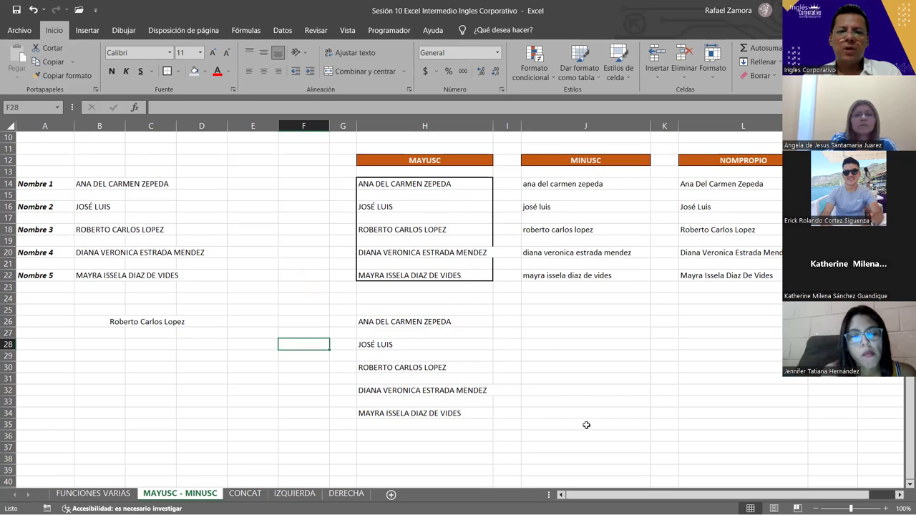
key("ctrl+z")
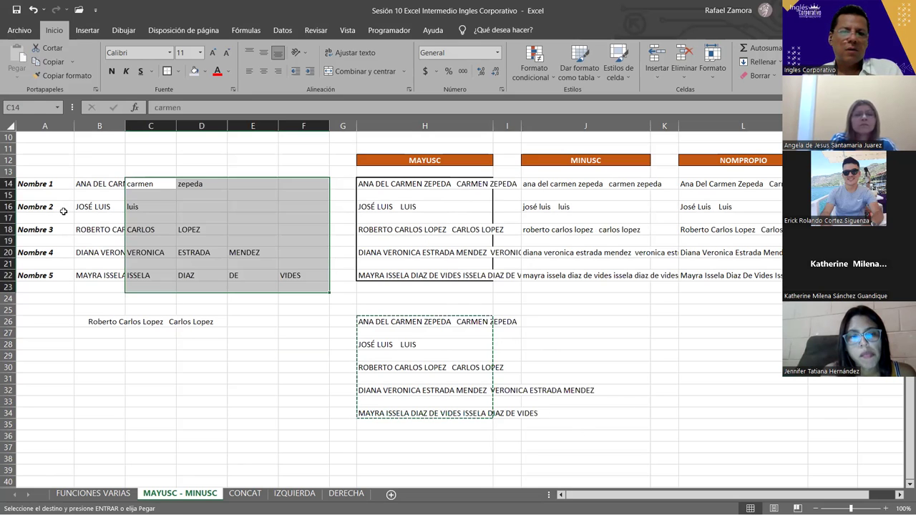
key("ctrl+z")
key("ctrl+z")
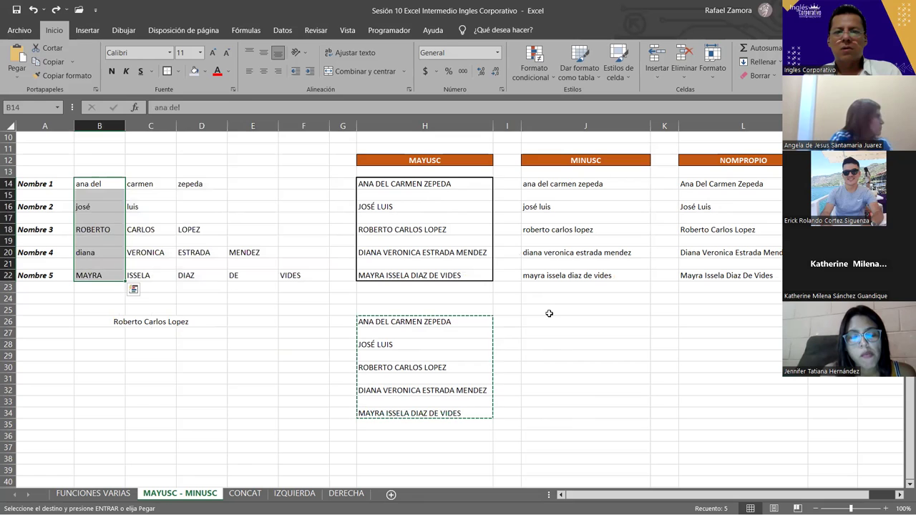
left_click(563, 344)
key("Escape")
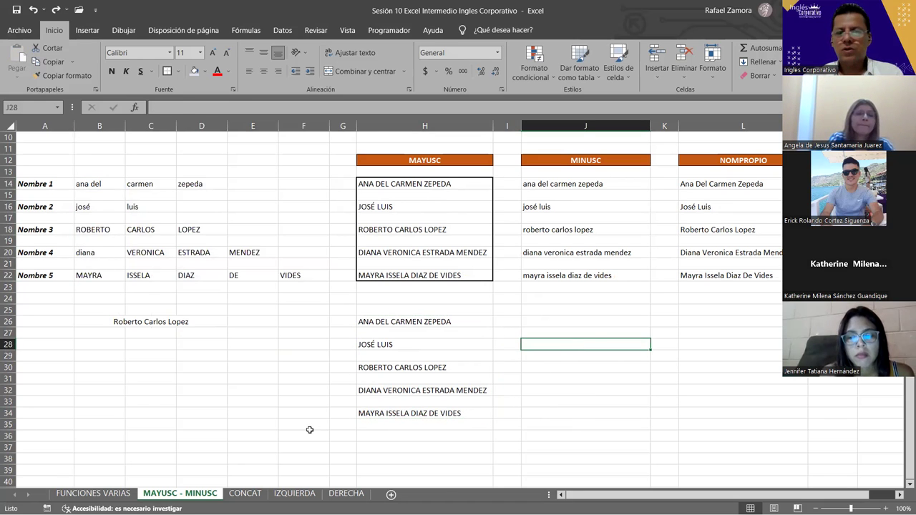
key("ctrl+Page_Down")
key("ctrl+Page_Down")
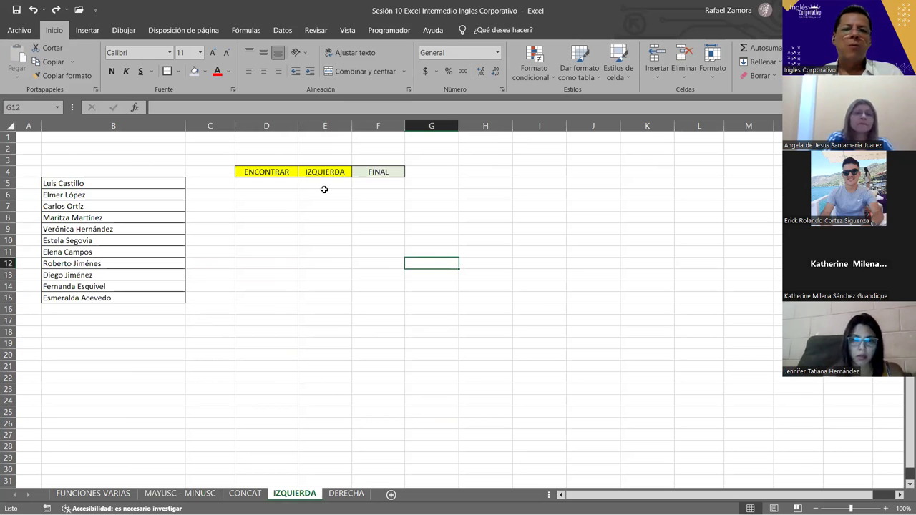
Enter =IZQUIERDA(B5,4) in E5 so it shows Luis.
left_click(323, 184)
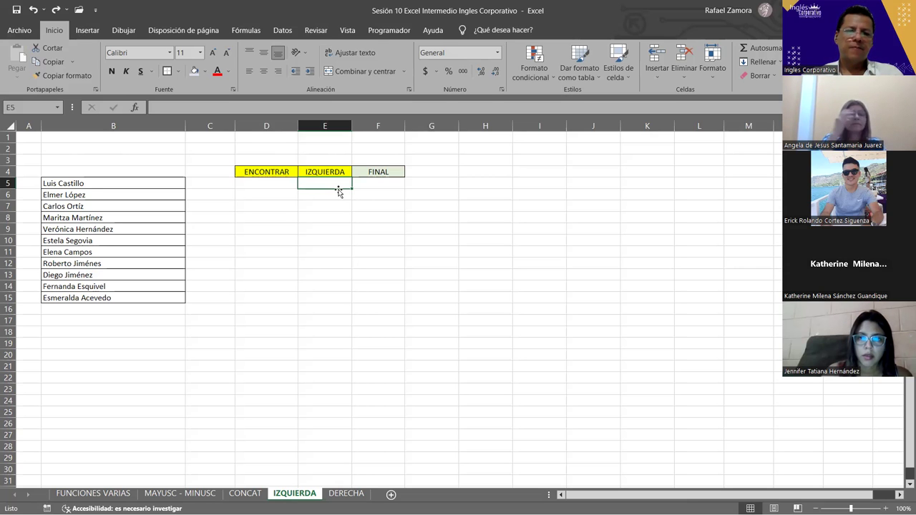
left_click(84, 495)
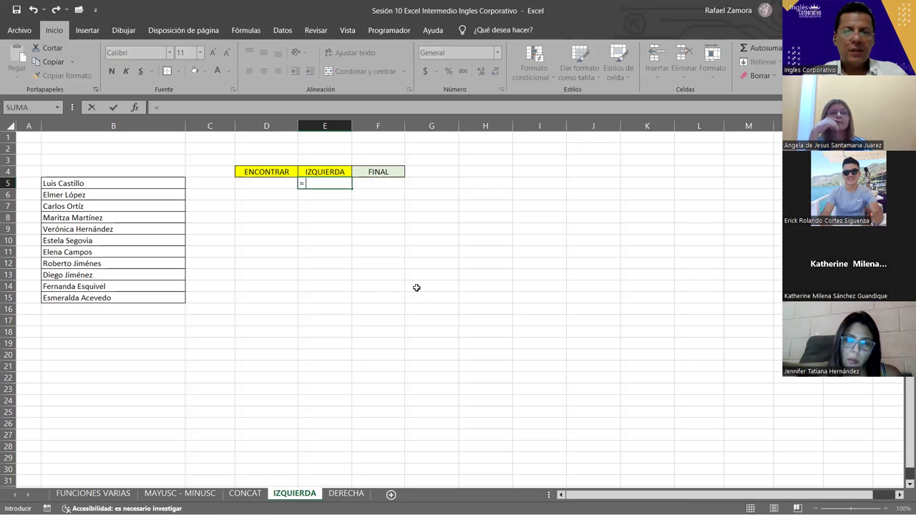
type("iz")
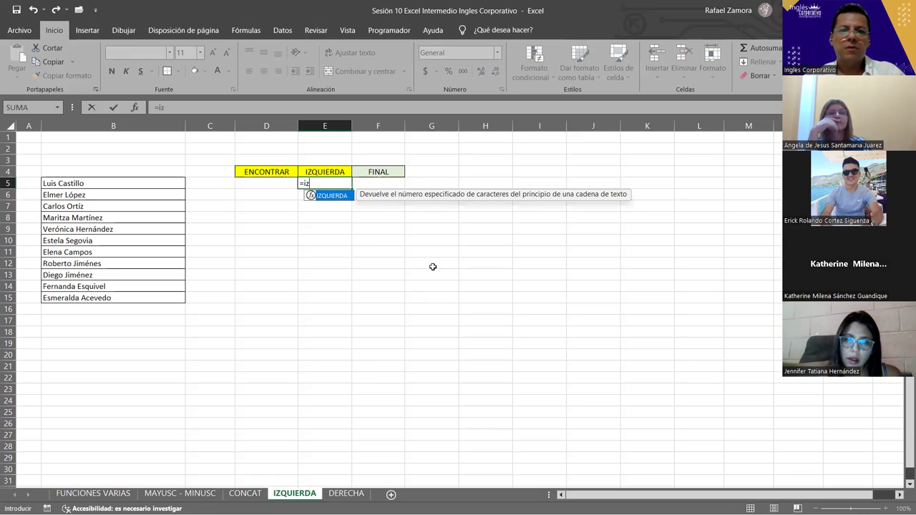
key("Tab")
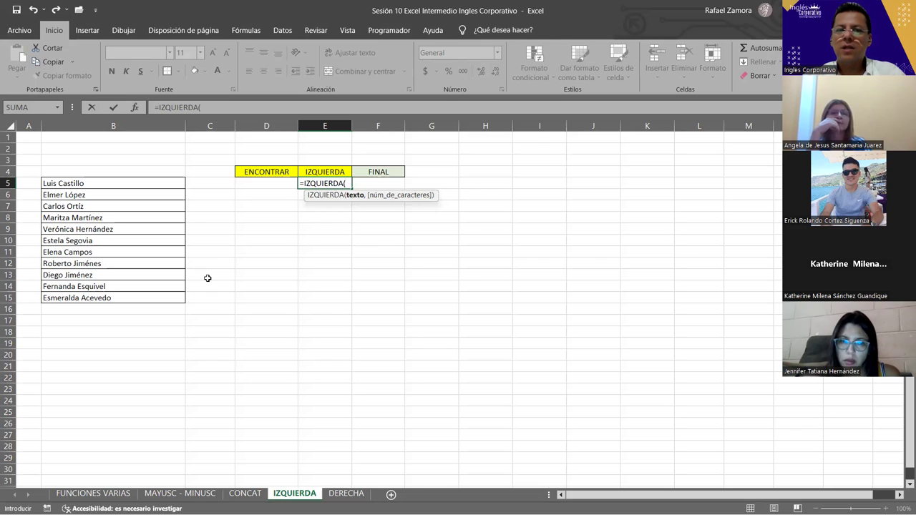
left_click(152, 185)
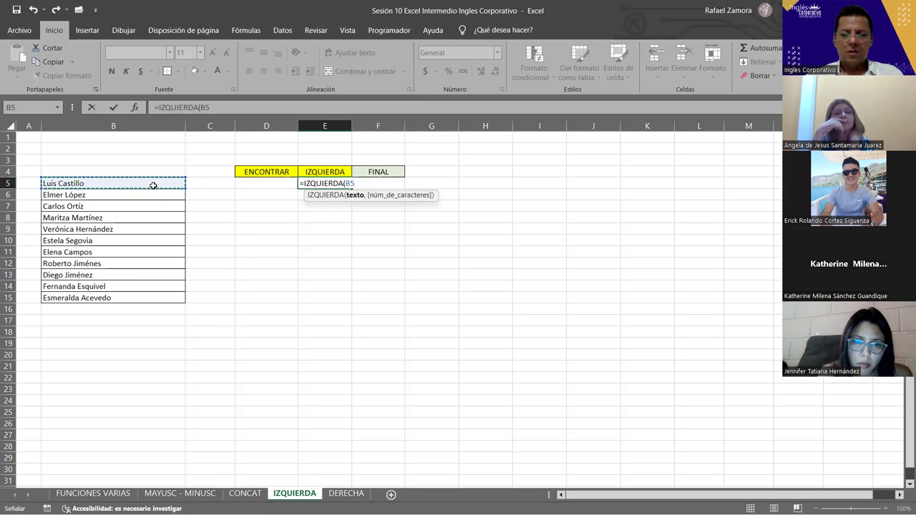
type(",")
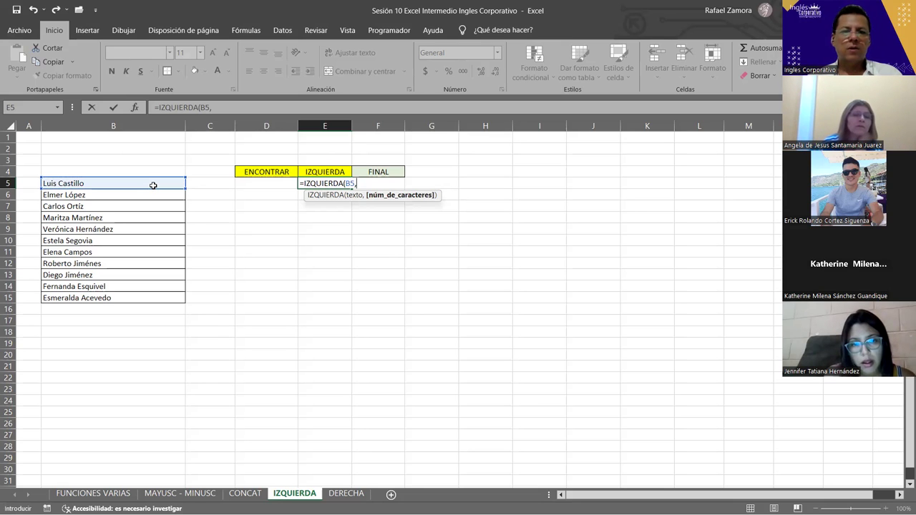
type("4")
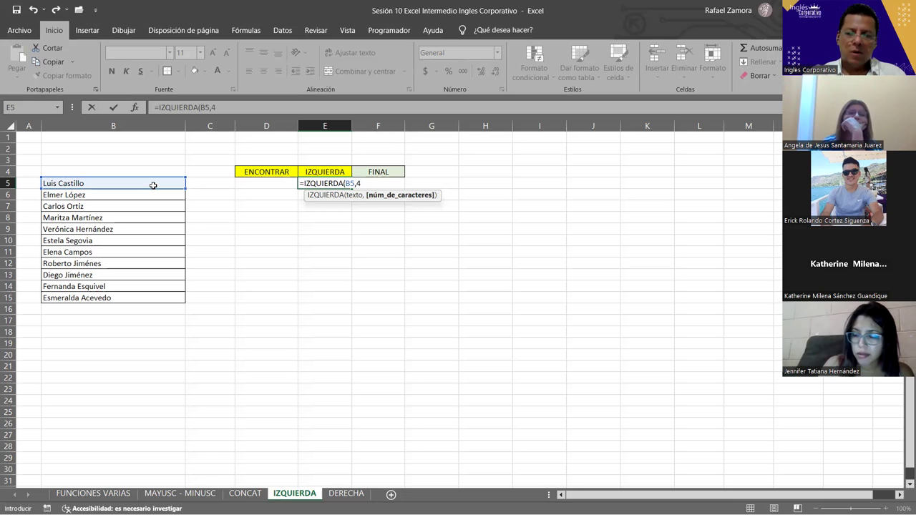
key("Return")
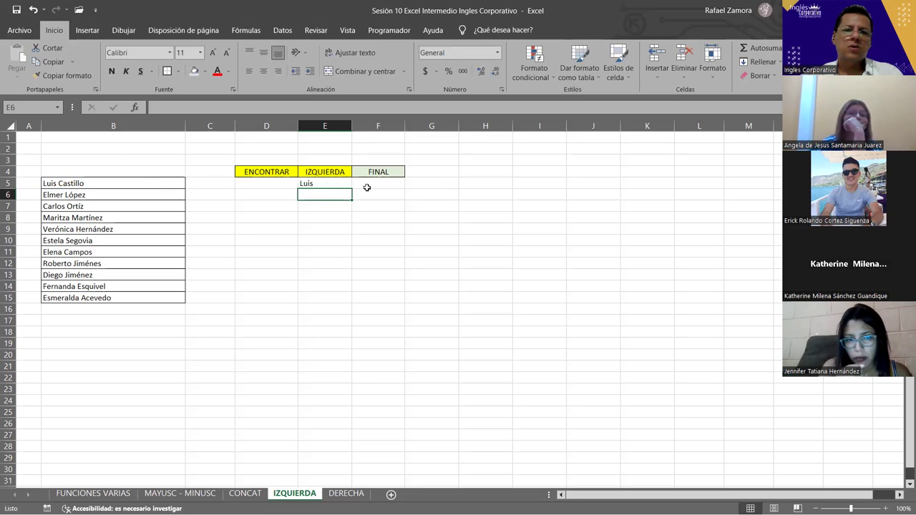
Fill the E5 formula down to E15 and review it, now =IZQUIERDA(B5,5).
left_click(327, 184)
left_click_drag(353, 188, 332, 296)
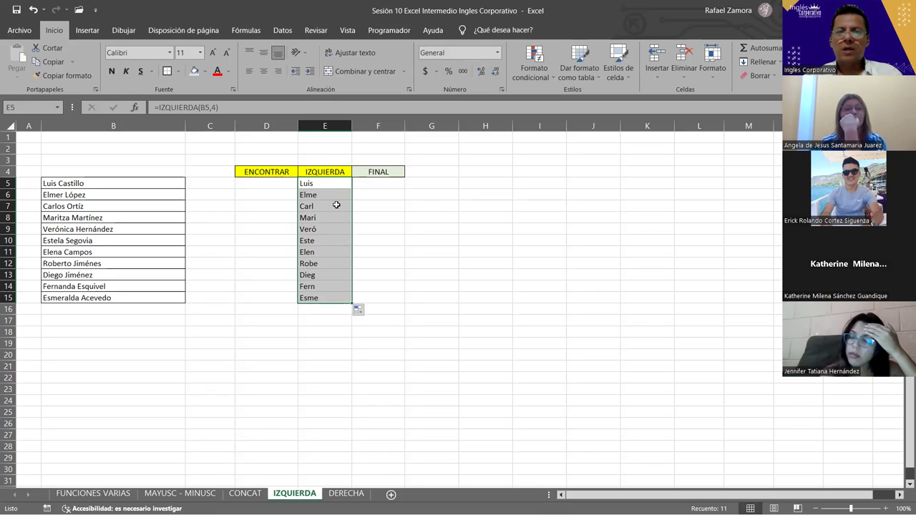
left_click(323, 186)
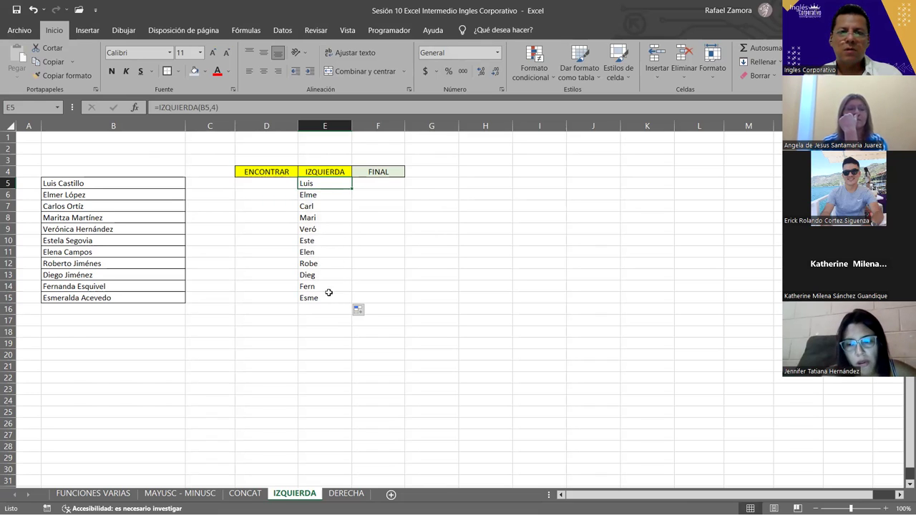
double_click(335, 185)
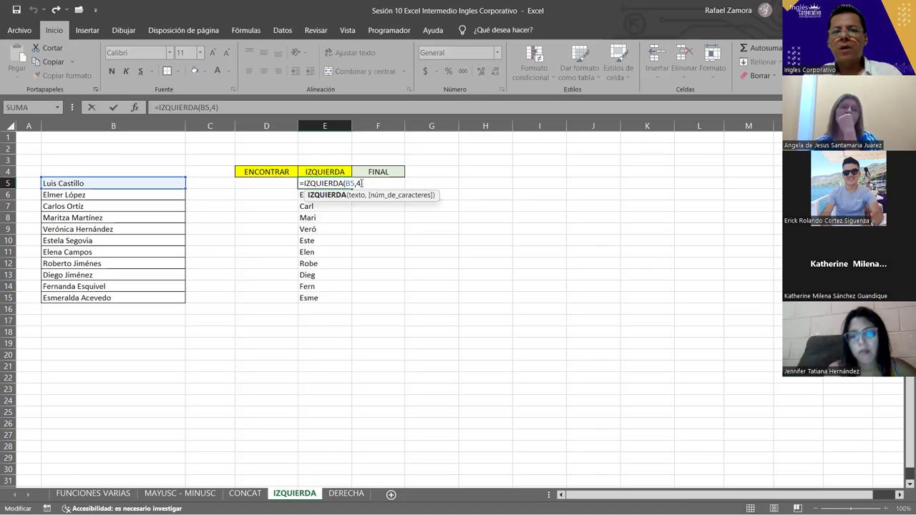
left_click(362, 184)
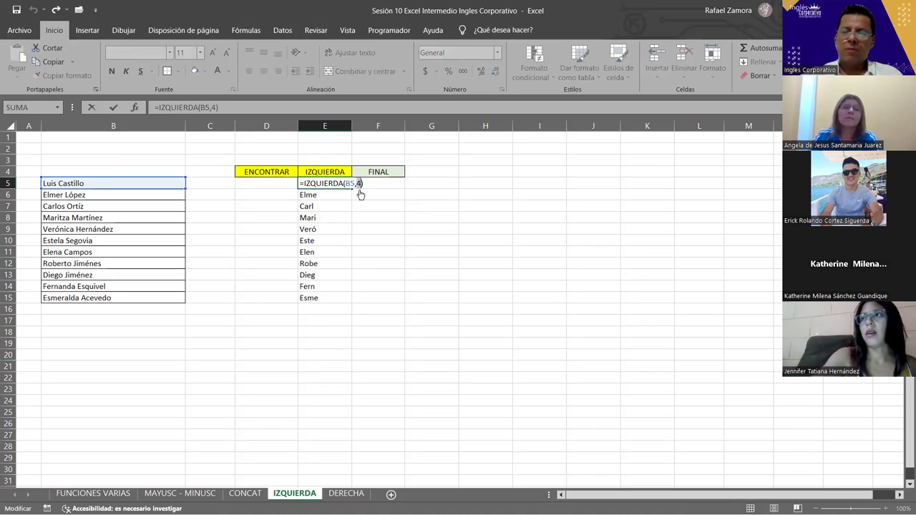
type("5")
key("Return")
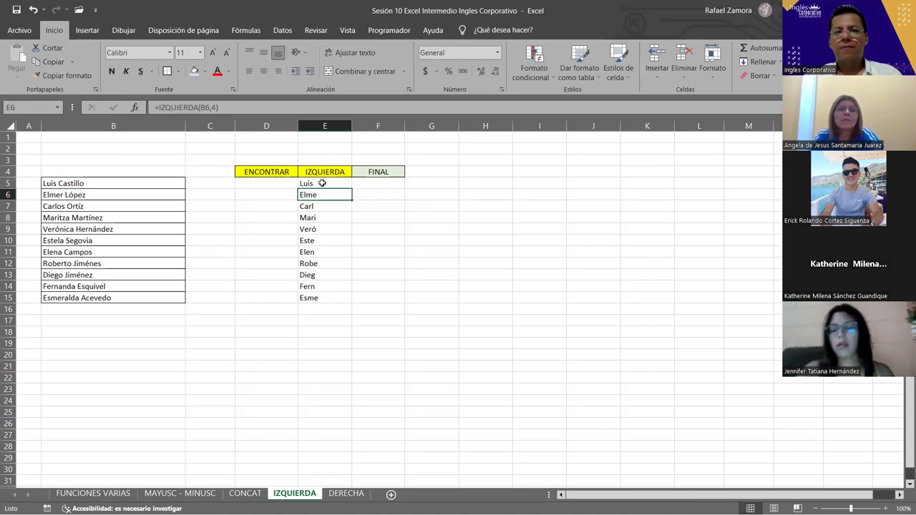
left_click(358, 185)
Fill E5's five-character IZQUIERDA formula down to E15 and review the results.
left_click(318, 182)
left_click_drag(351, 188, 342, 306)
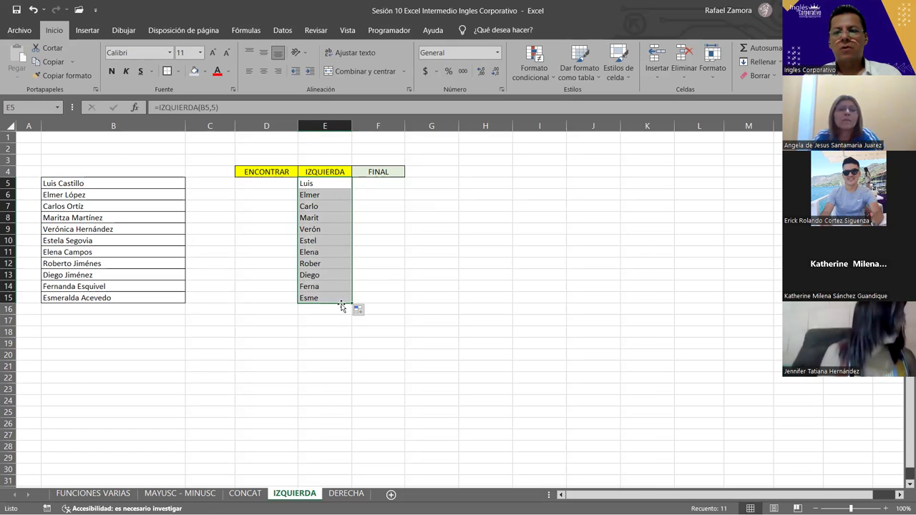
left_click(328, 184)
left_click(331, 193)
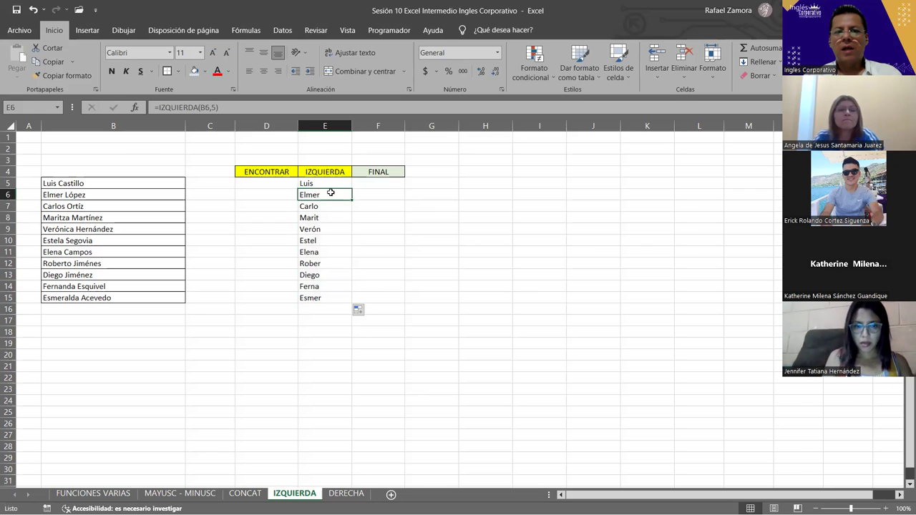
left_click(327, 252)
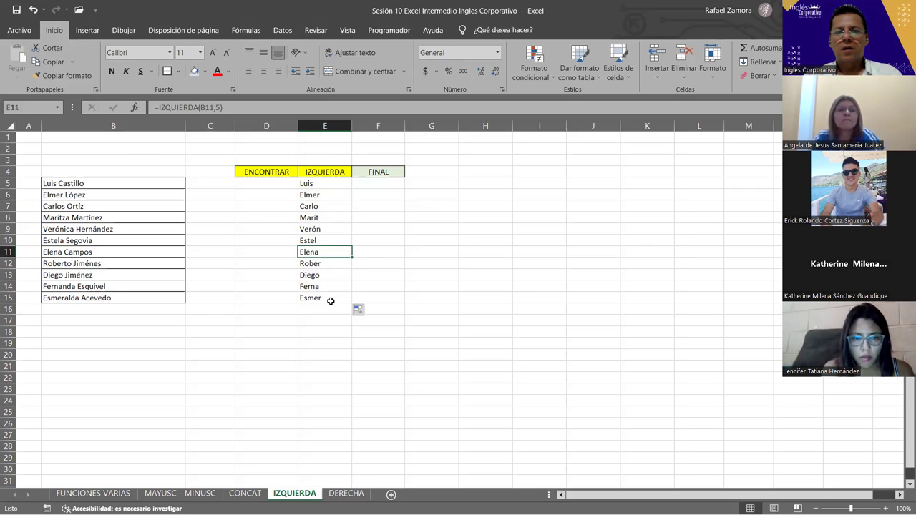
left_click(339, 184)
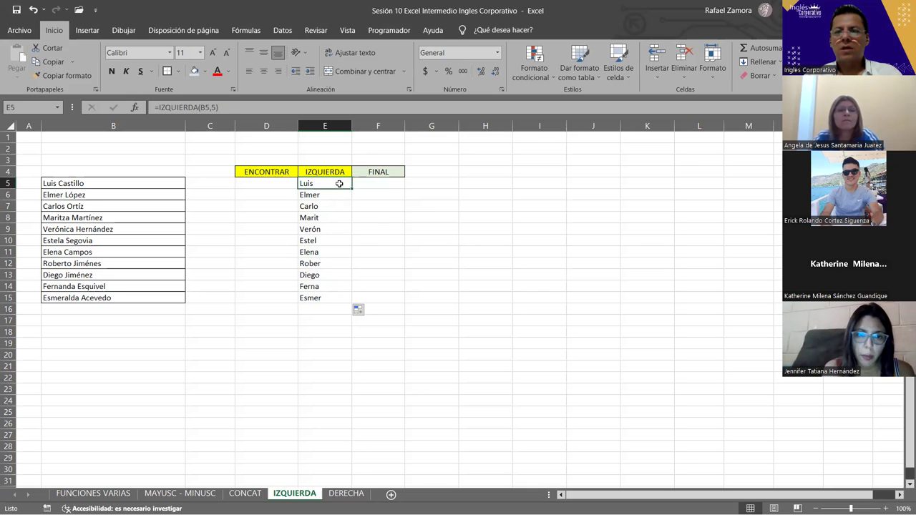
double_click(340, 184)
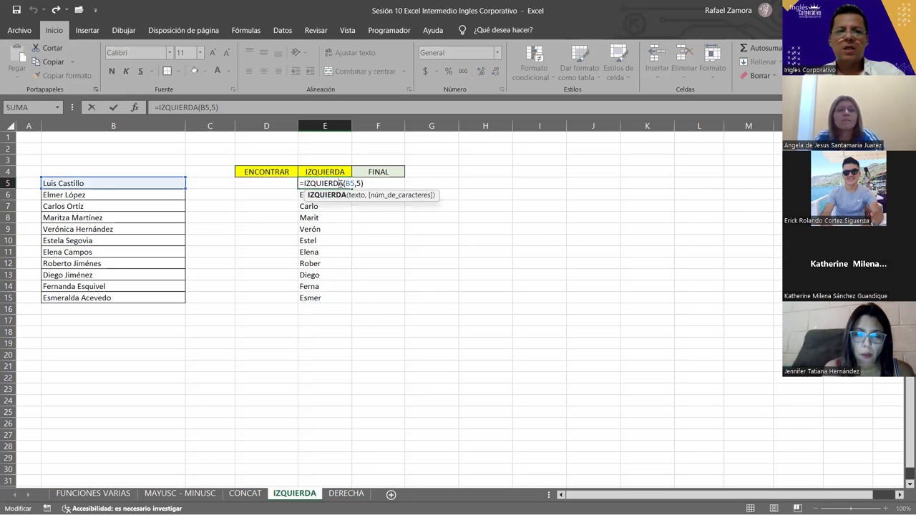
key("Escape")
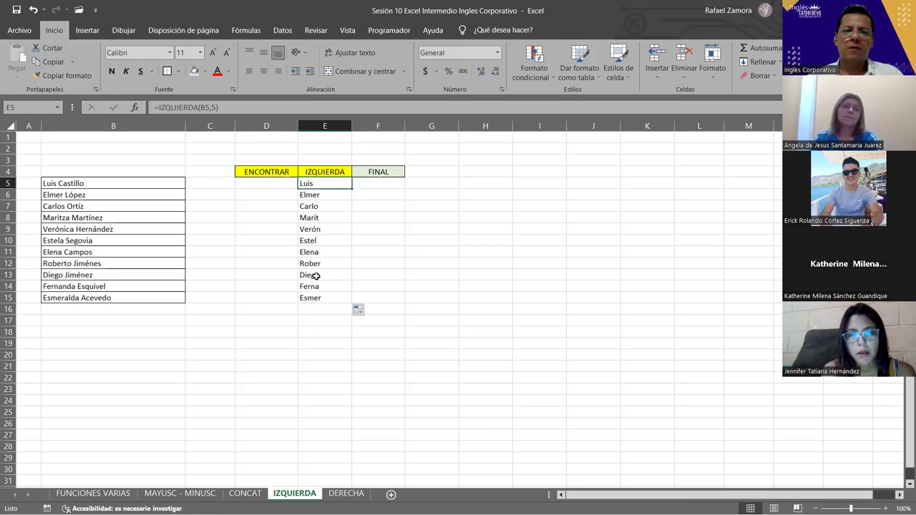
Adjust the character counts in E7 and E8 so Carlos and Maritza appear in full.
left_click_drag(313, 194, 307, 297)
left_click(317, 205)
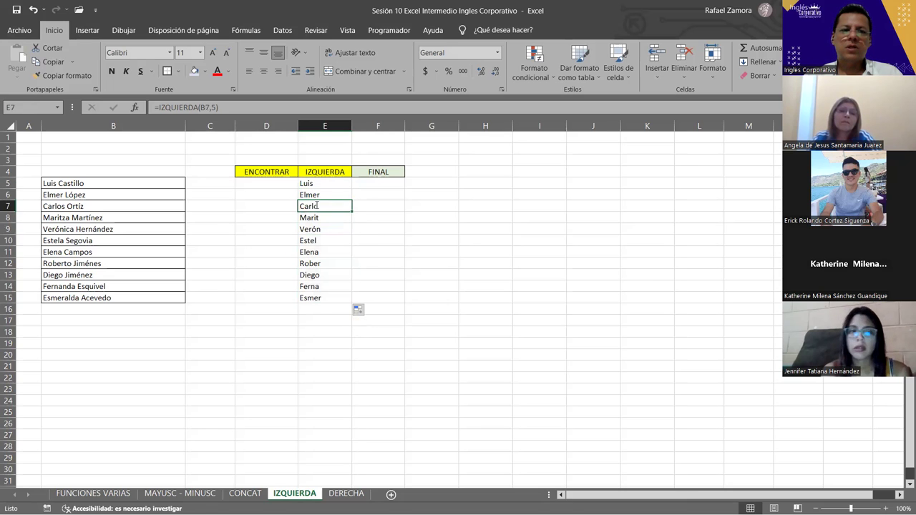
double_click(317, 205)
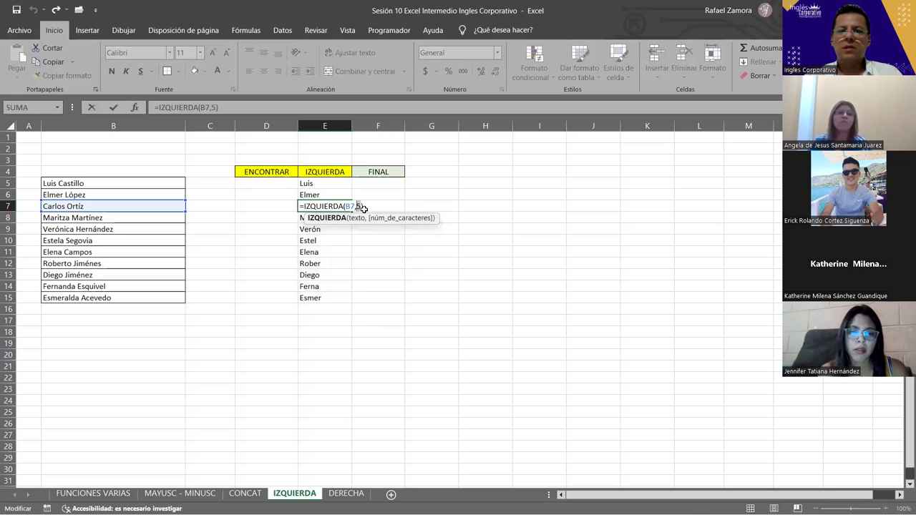
left_click(339, 216)
double_click(340, 216)
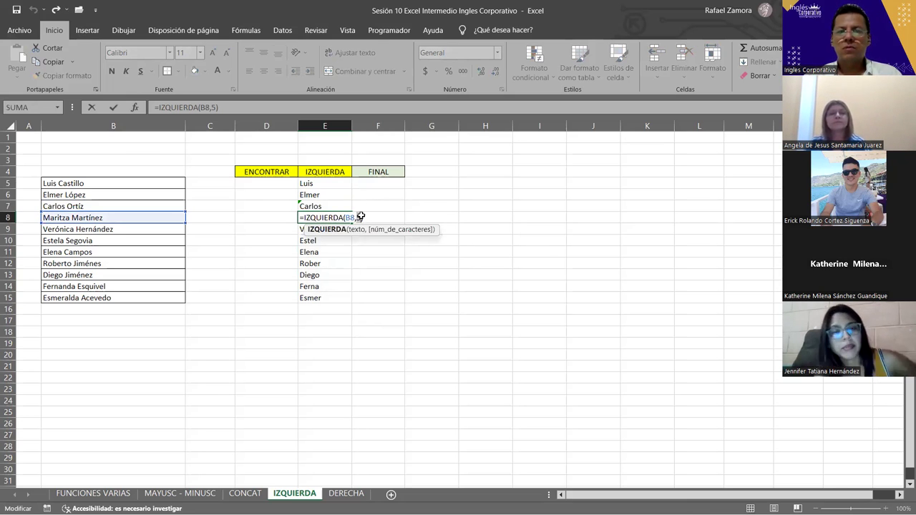
key("Return")
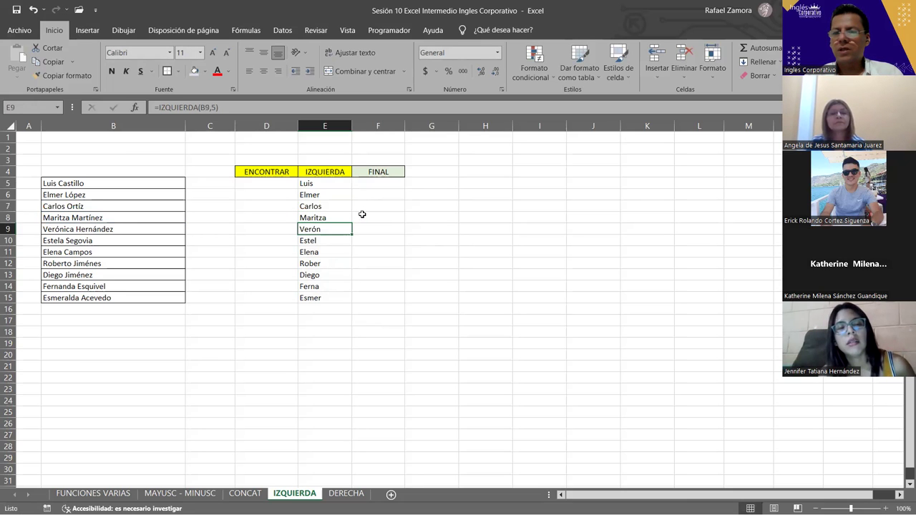
Delete the results in E6:E18, leaving only Luis in E5.
left_click(333, 188)
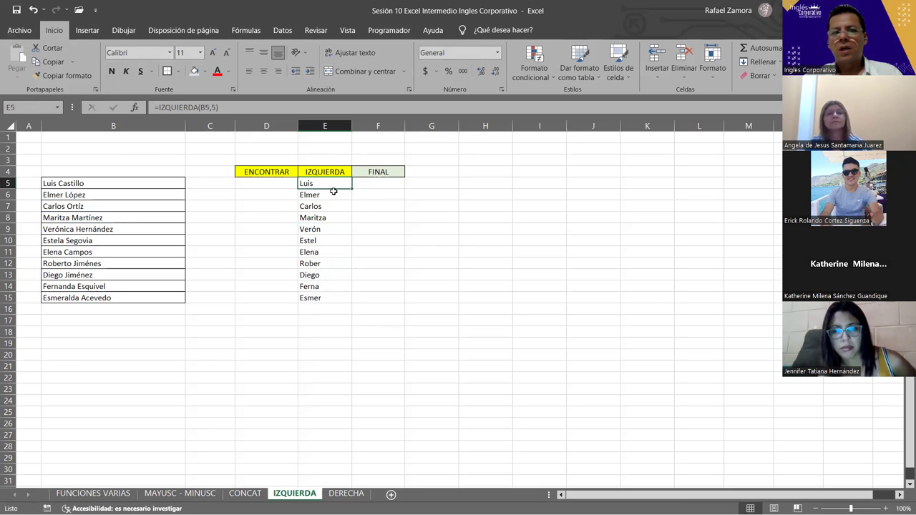
left_click(332, 192)
left_click(333, 333, "shift")
key("Delete")
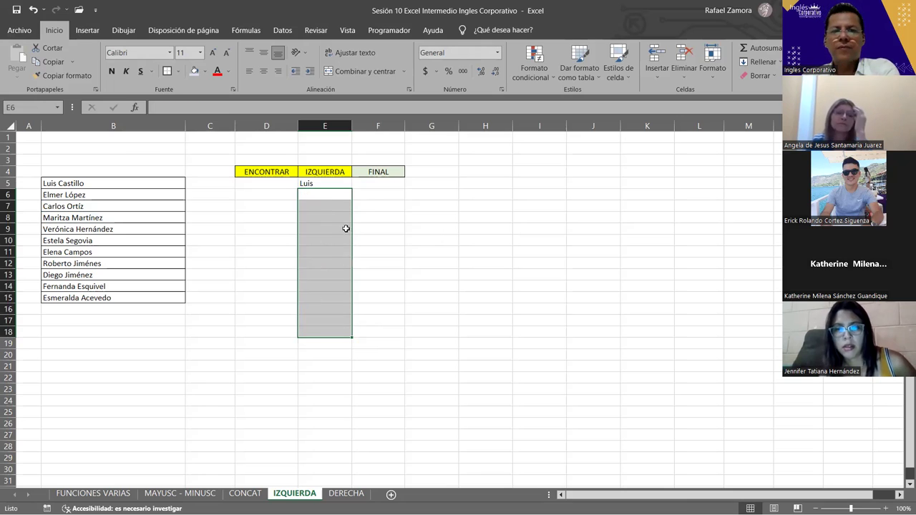
Review E5's =IZQUIERDA(B5,5) formula and confirm it unchanged, still showing Luis.
left_click(323, 184)
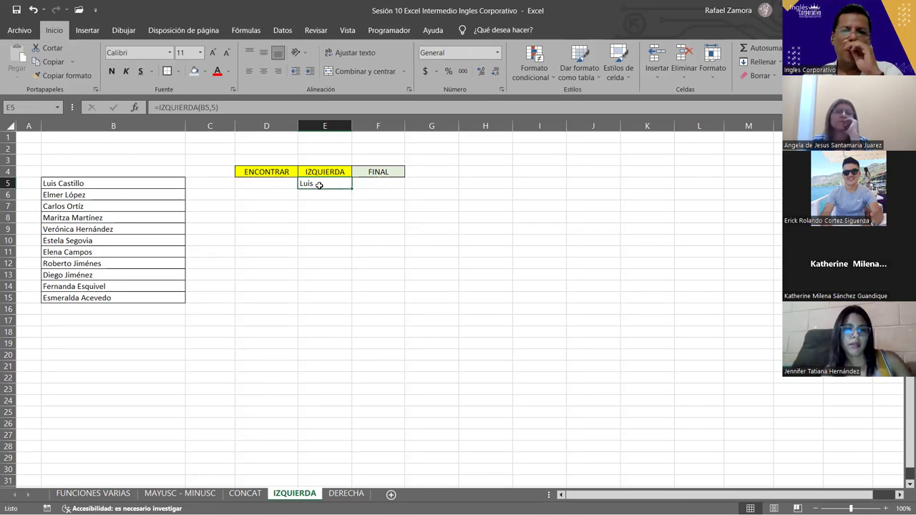
double_click(329, 184)
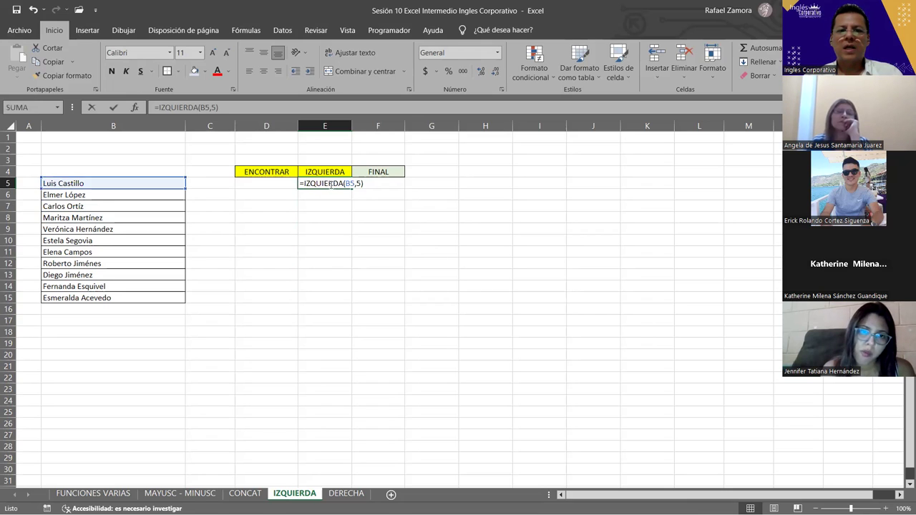
key("Right")
left_click(272, 182)
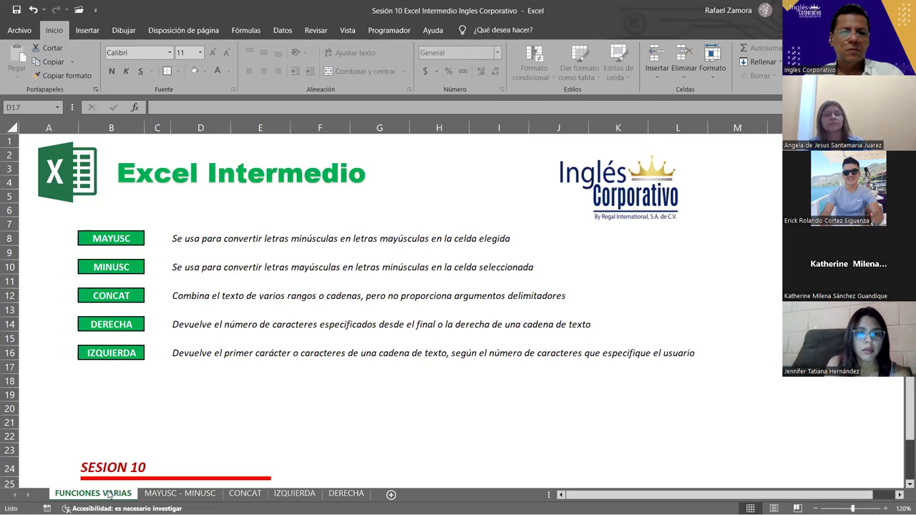
On the IZQUIERDA sheet, enter =ENCONTRAR("L",B5) in D5 to find L in Luis Castillo.
left_click(294, 493)
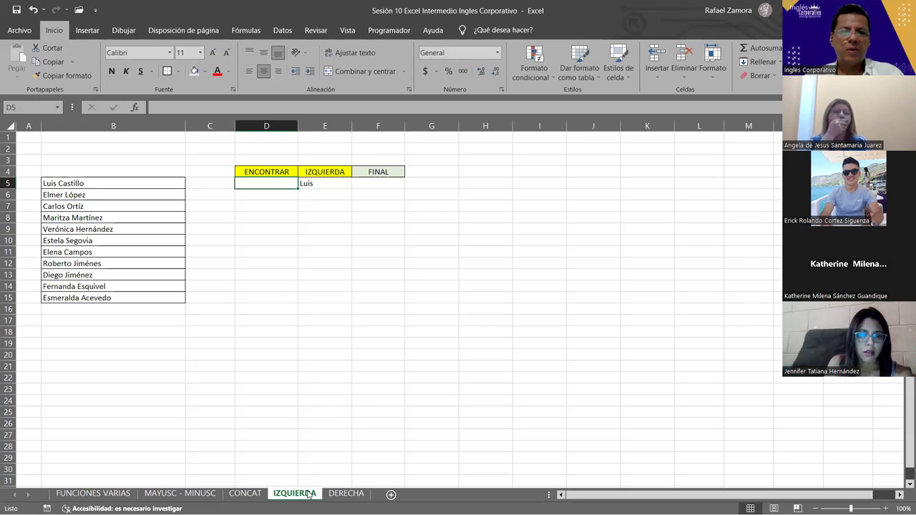
type("=")
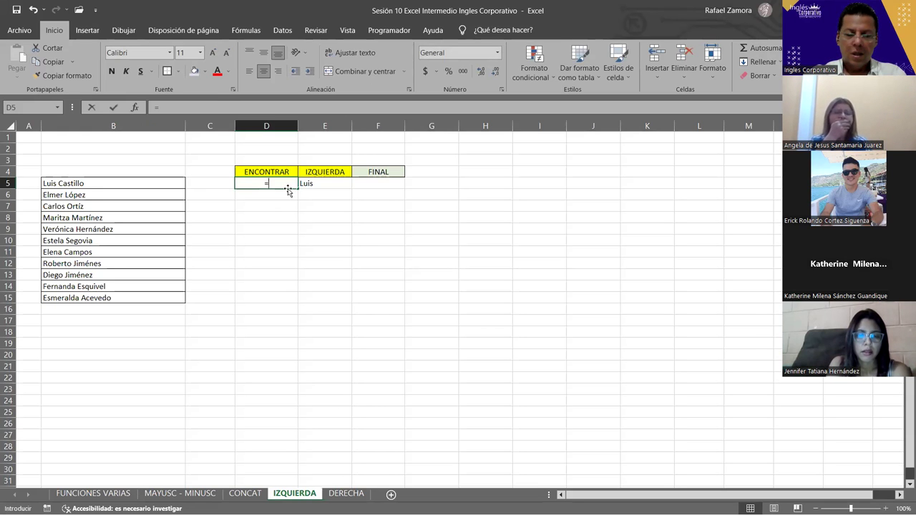
type("encon")
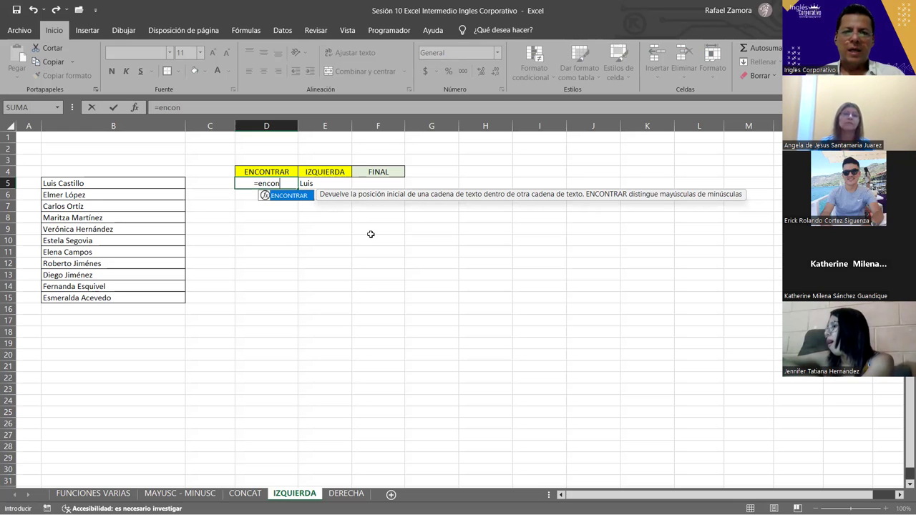
key("Tab")
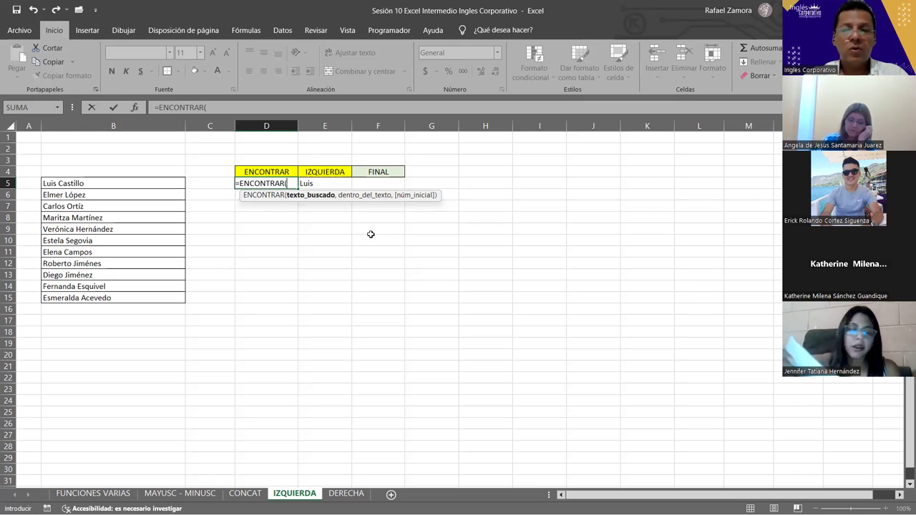
type("\"L")
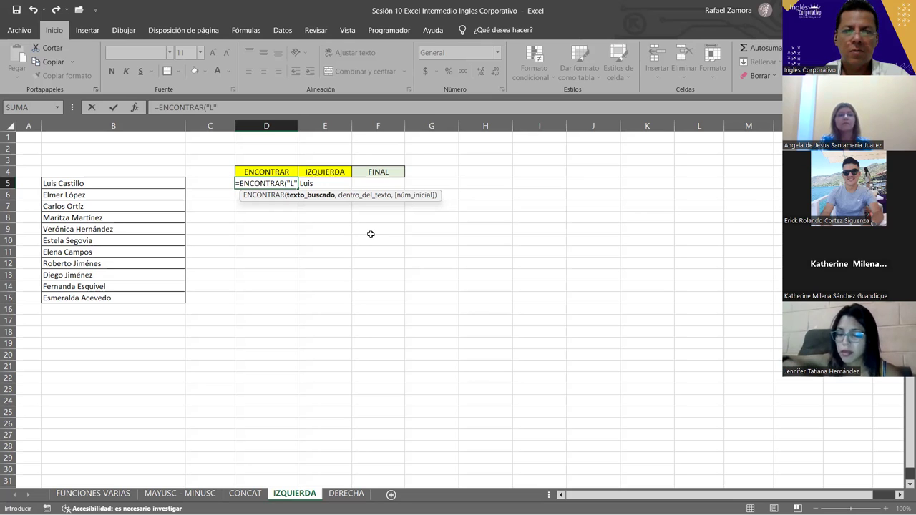
type(",")
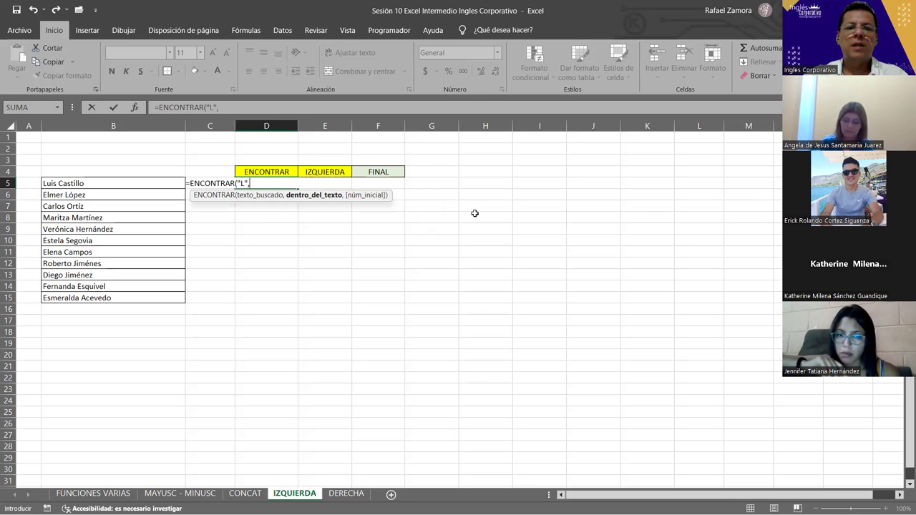
left_click(75, 183)
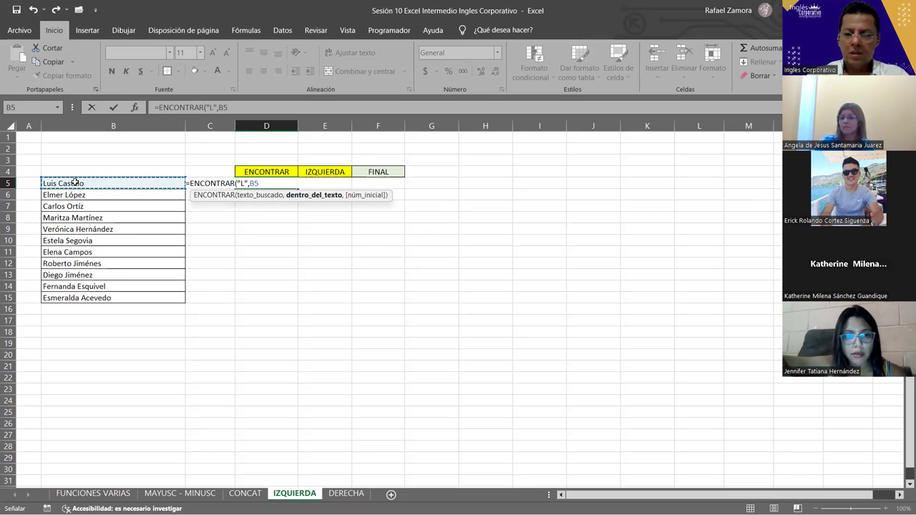
type(")")
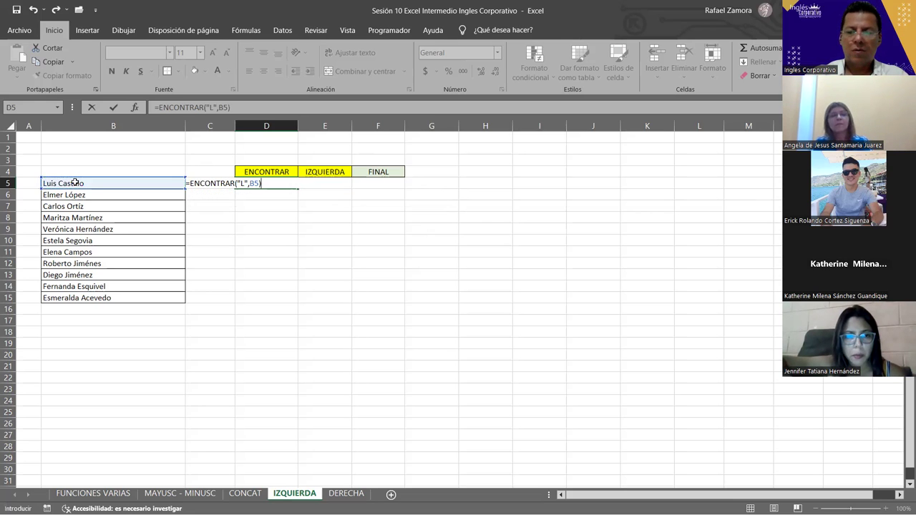
key("Return")
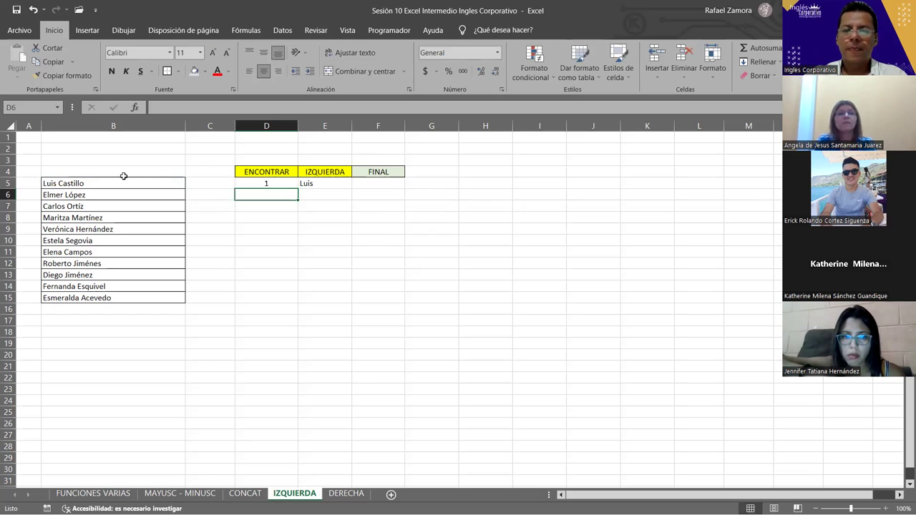
Change D5's search letter to lowercase l, giving 11.
double_click(264, 182)
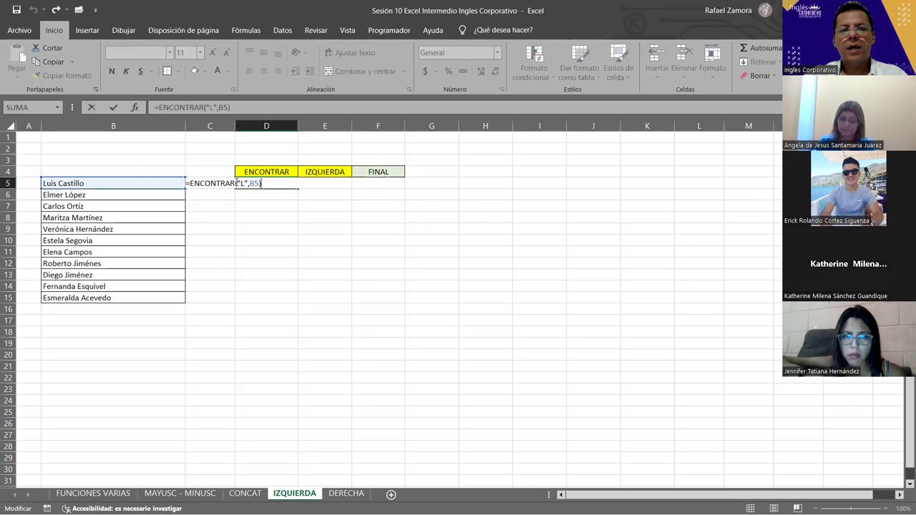
double_click(242, 183)
type("l")
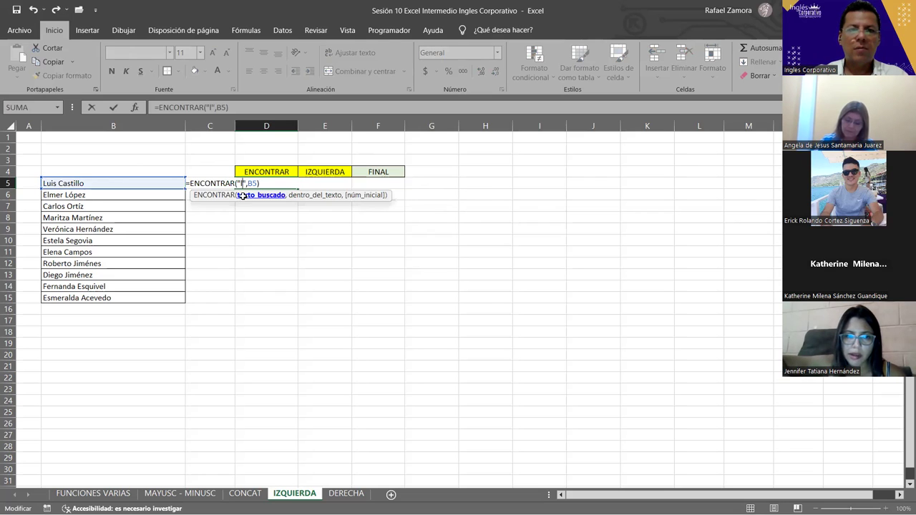
key("ctrl+Return")
left_click(243, 195)
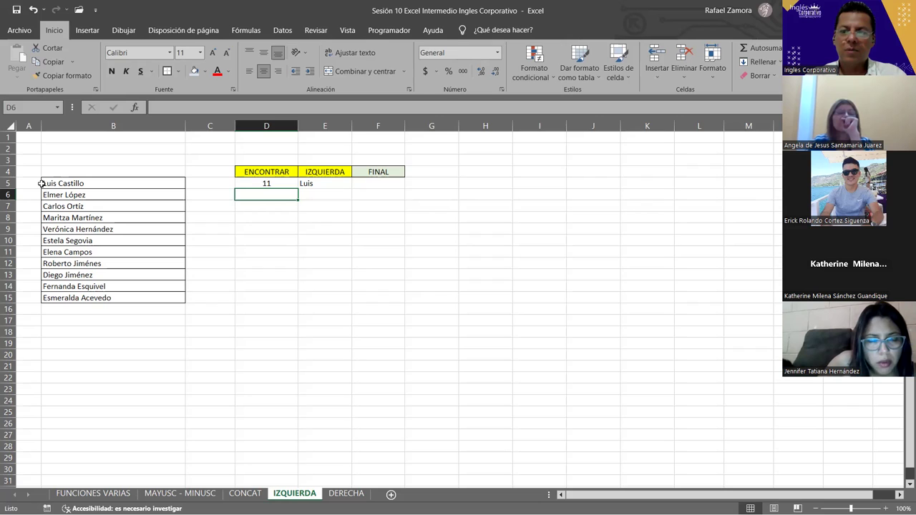
Change D5's search letter to o, so it returns 13.
left_click(279, 184)
double_click(279, 184)
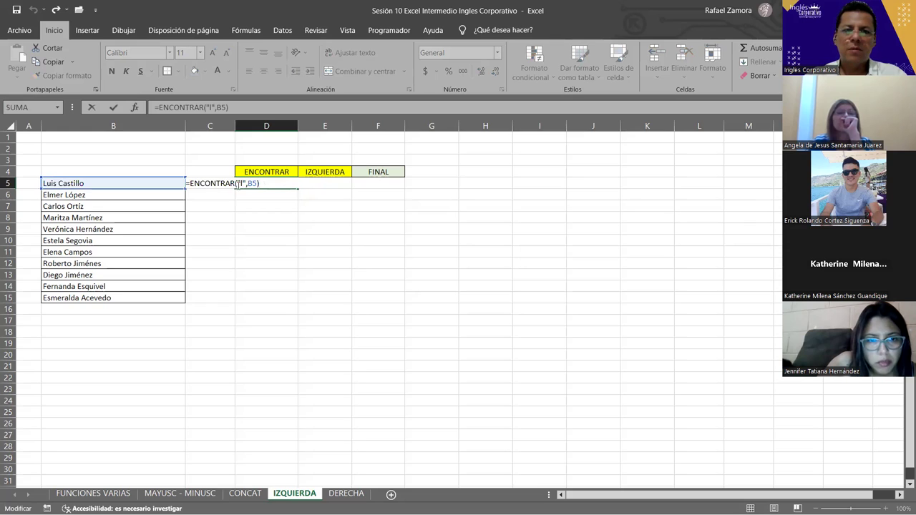
key("Escape")
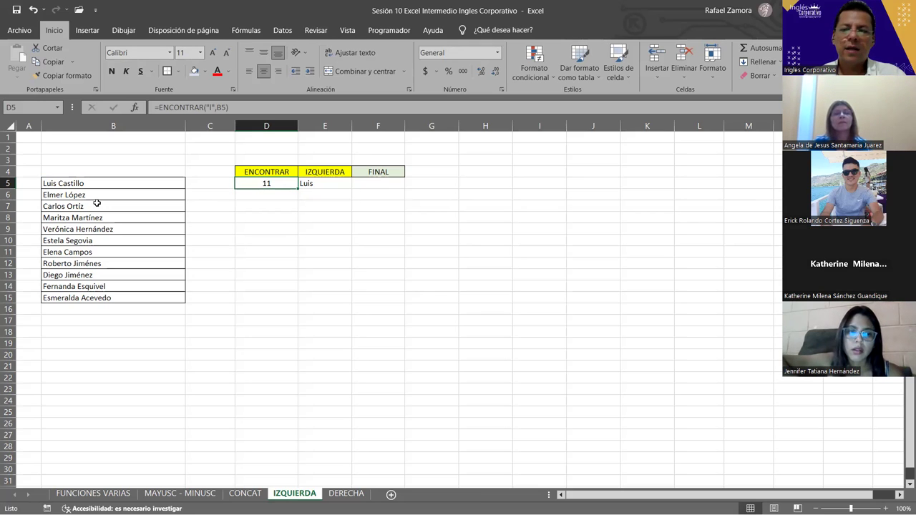
double_click(271, 183)
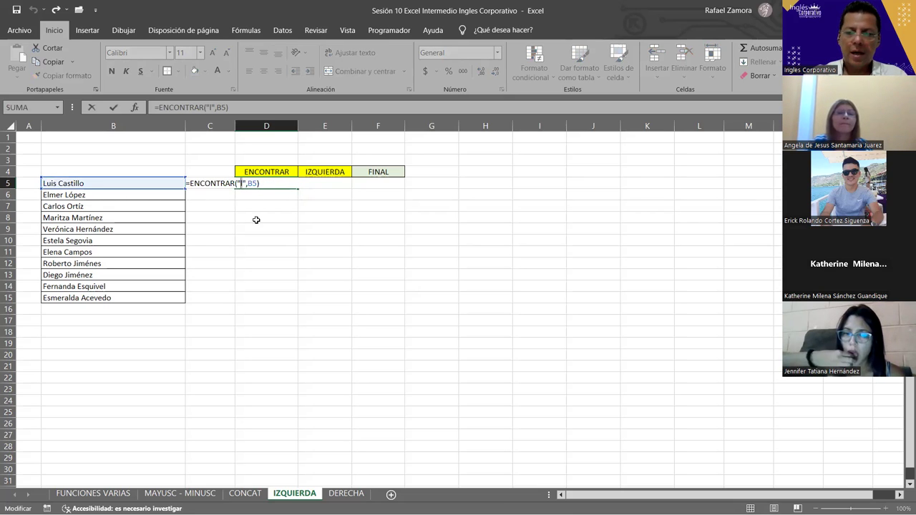
key("BackSpace")
type("o")
key("Return")
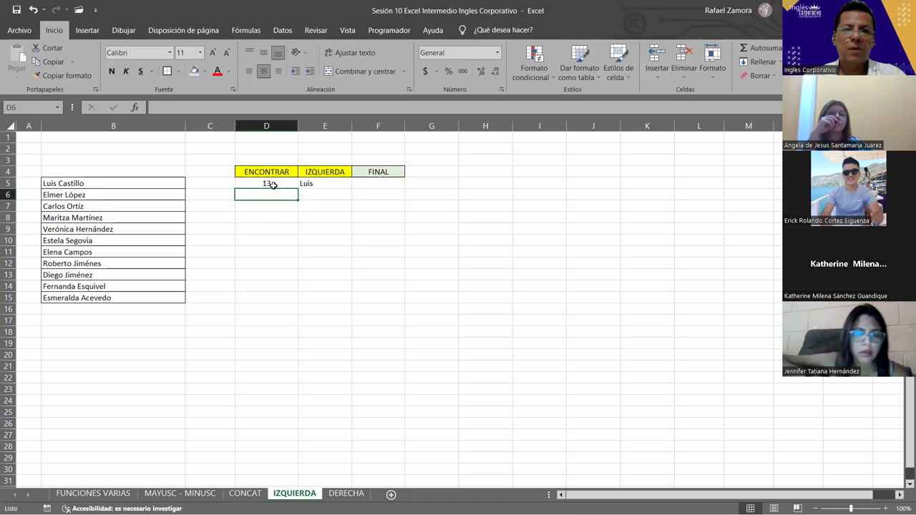
Make D5's ENCONTRAR formula search B5 for the letter c.
double_click(247, 184)
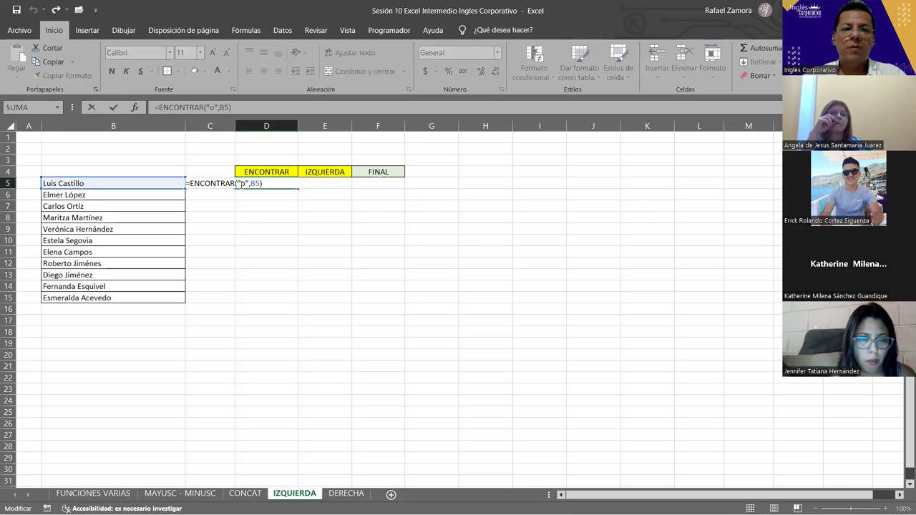
type("c")
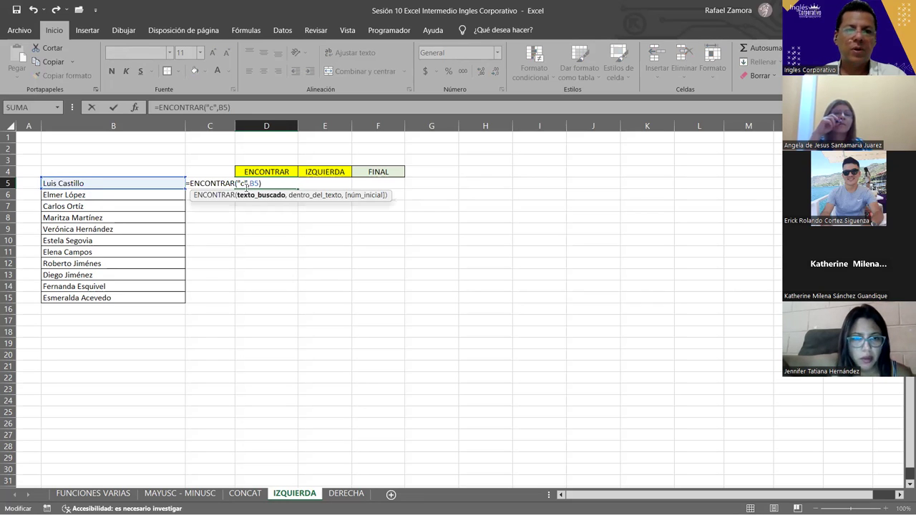
key("Return")
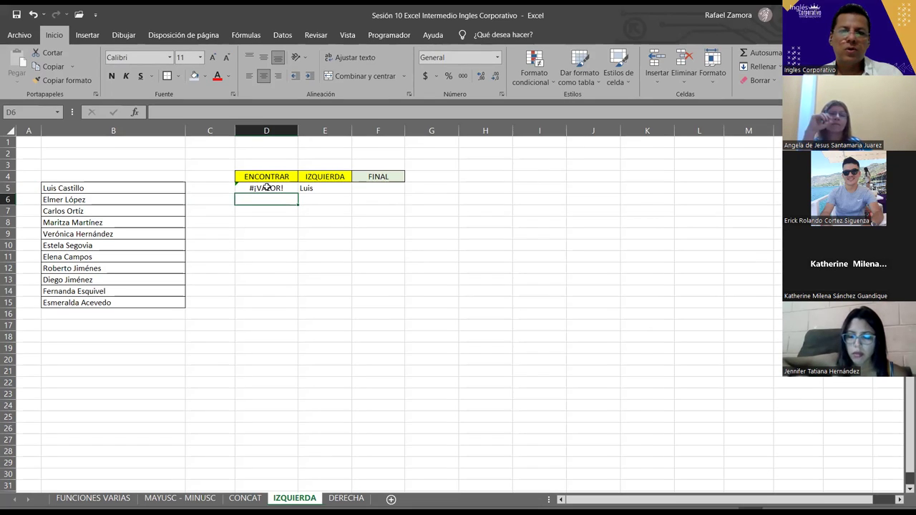
double_click(257, 184)
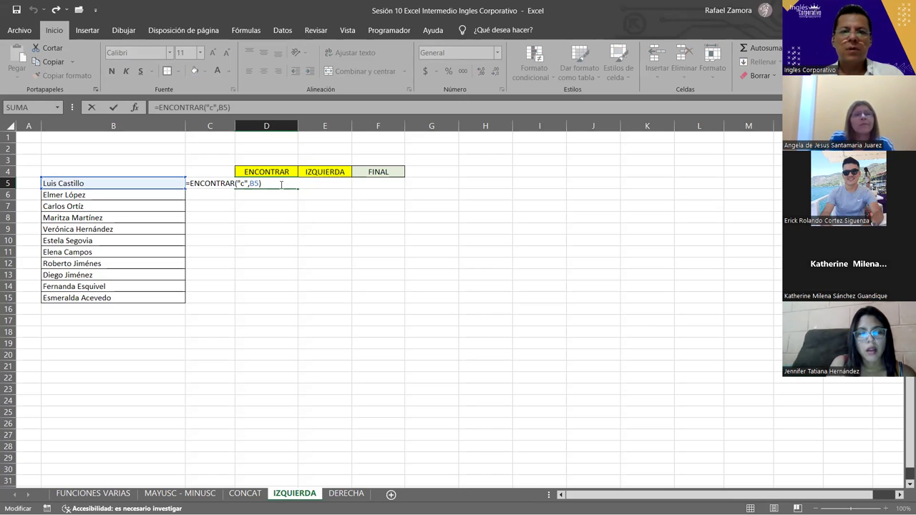
Enter =IZQUIERDA(B5,D5) in E5 so the character count comes from D5.
left_click(324, 184)
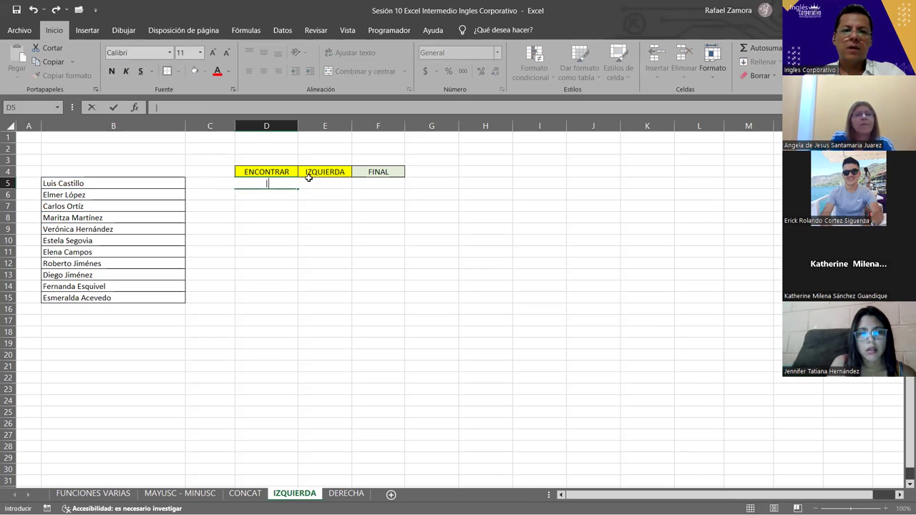
type("=IZQUIERDA(B5,5)")
double_click(360, 184)
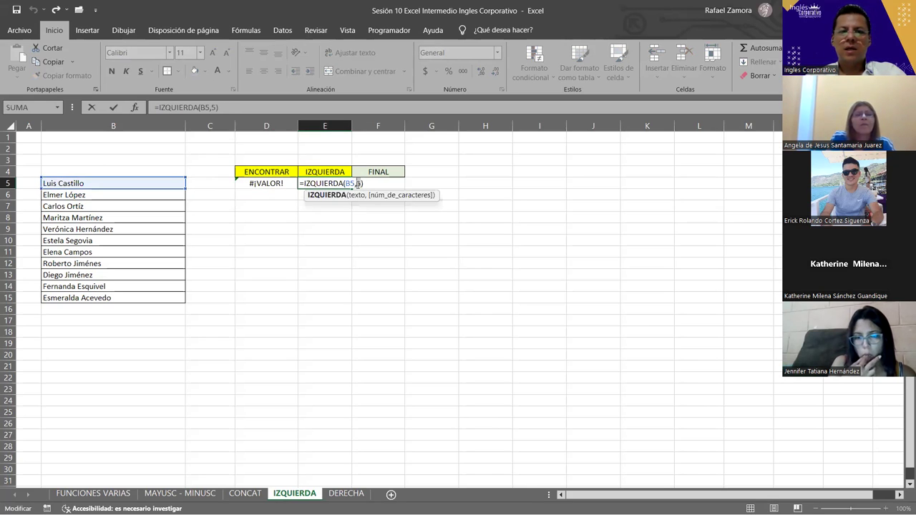
key("BackSpace")
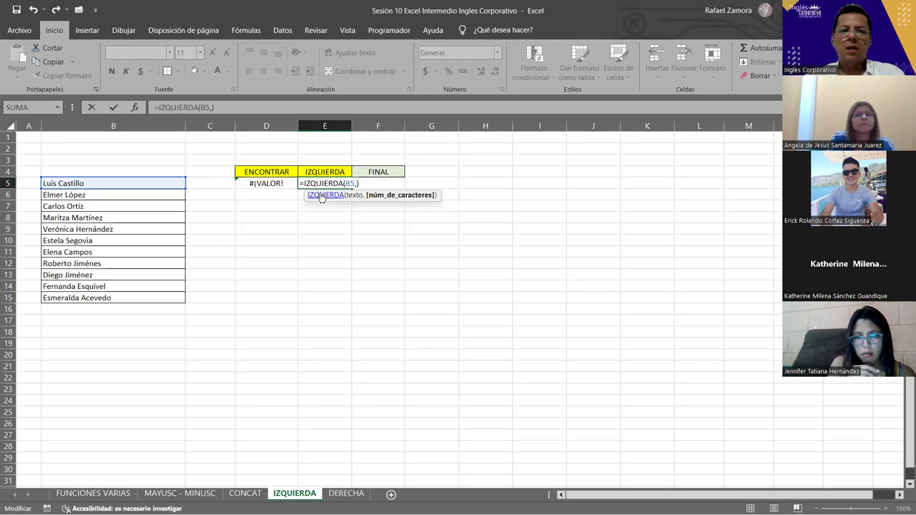
left_click(278, 183)
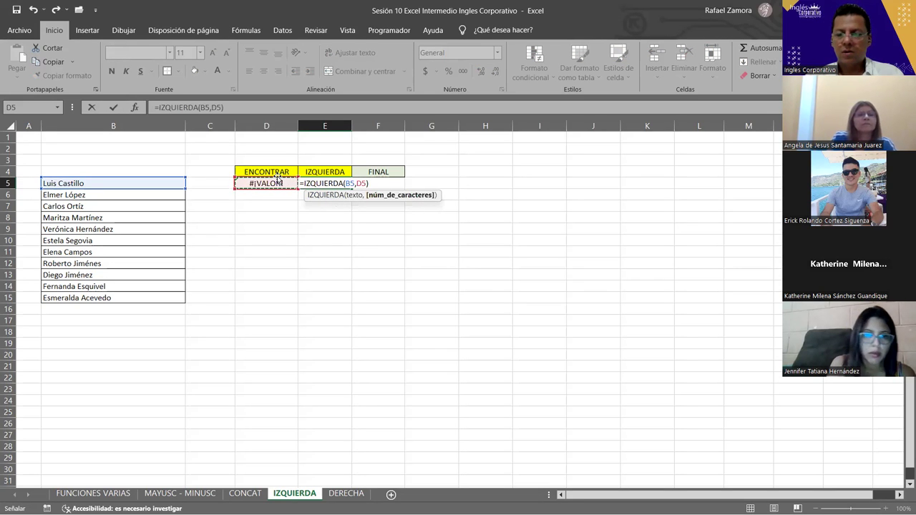
key("Escape")
double_click(278, 184)
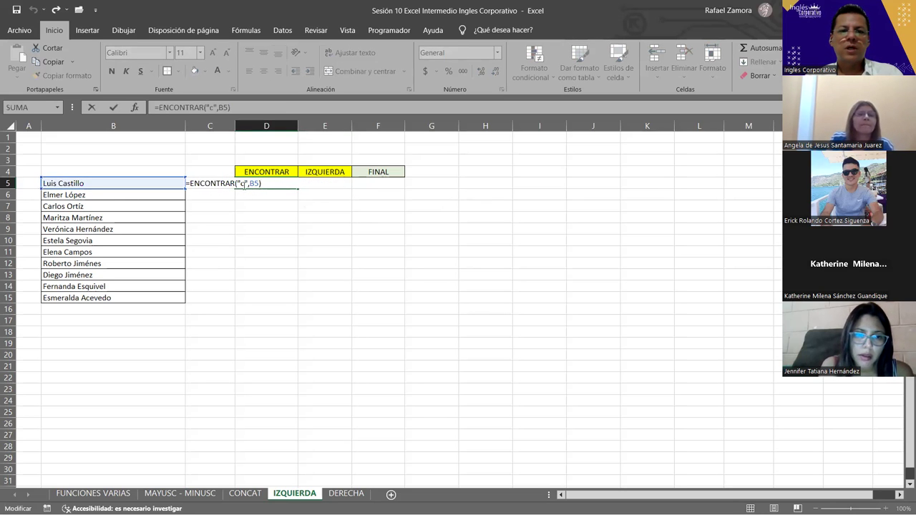
left_click(244, 185)
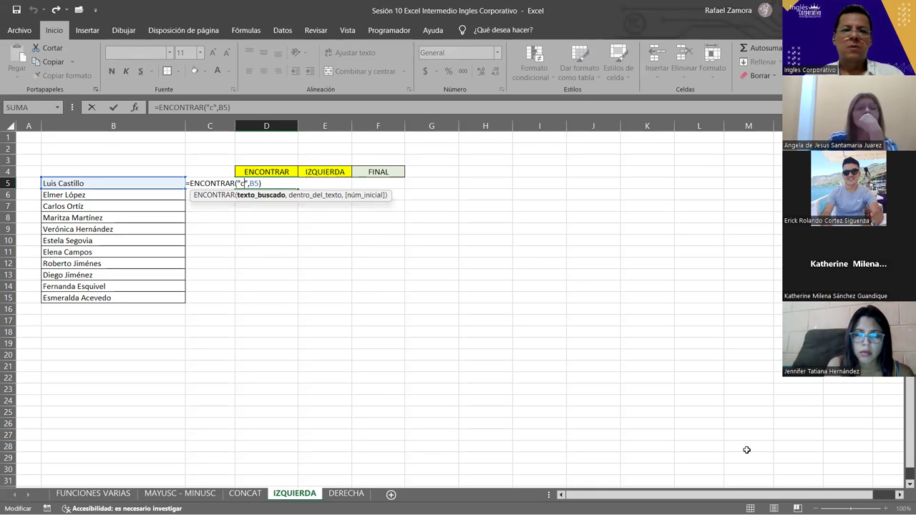
left_click(903, 375)
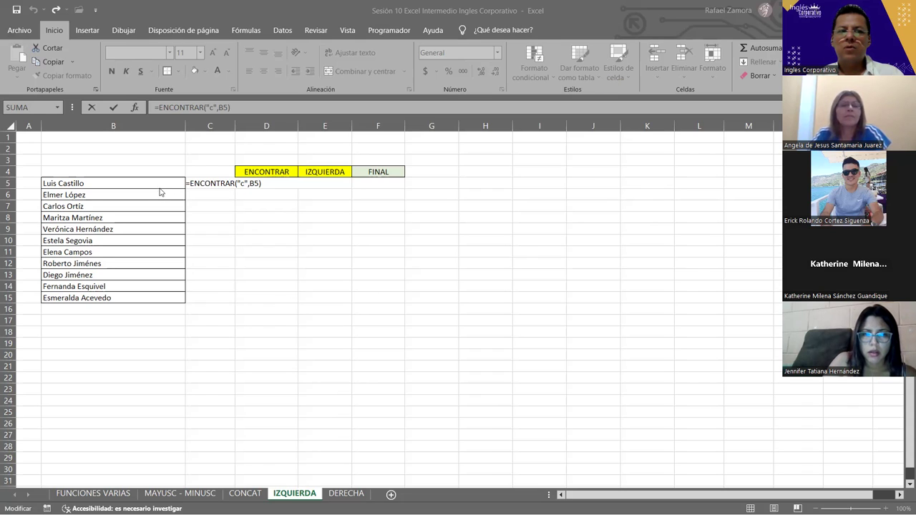
left_click(239, 186)
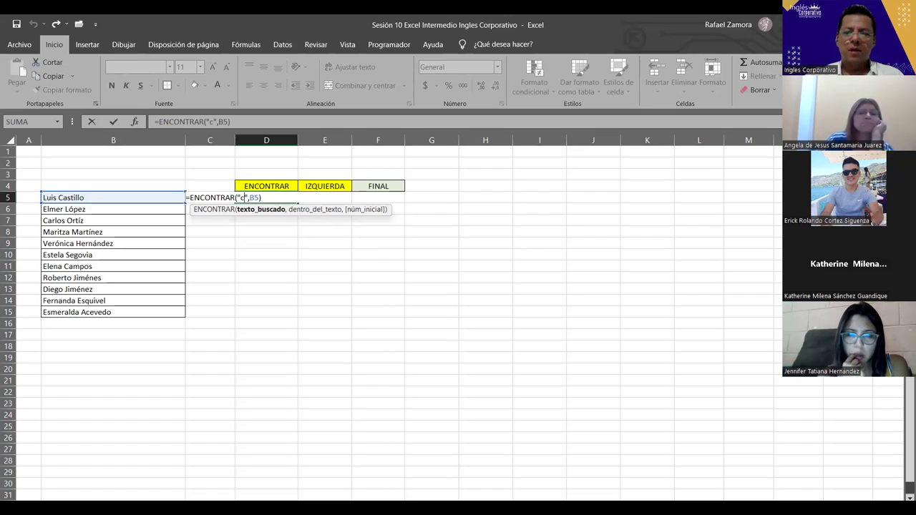
Change D5 to =ENCONTRAR(" ",B5), returning 5, and verify E5 shows Luis.
key("BackSpace")
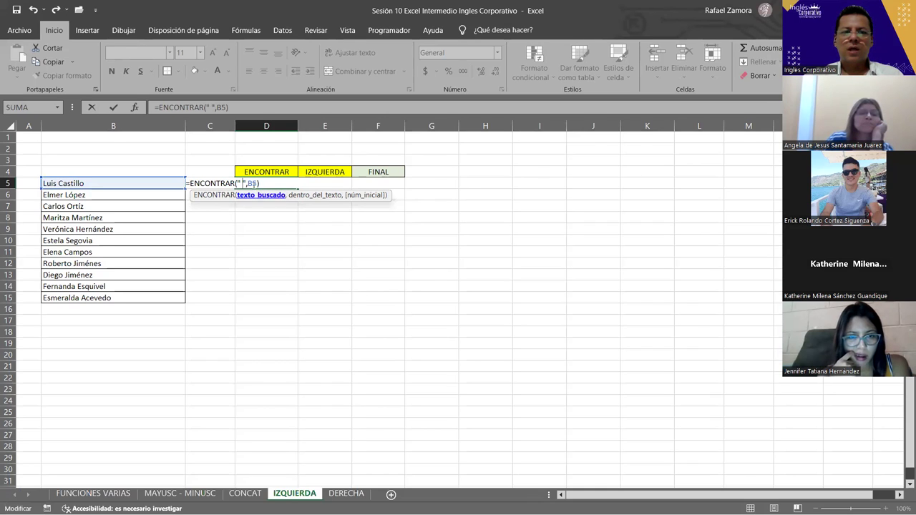
left_click(119, 186)
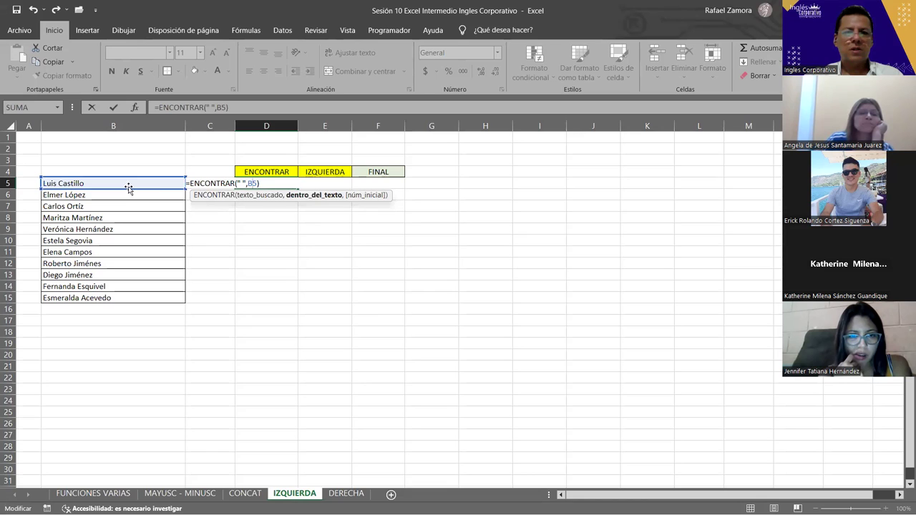
key("Return")
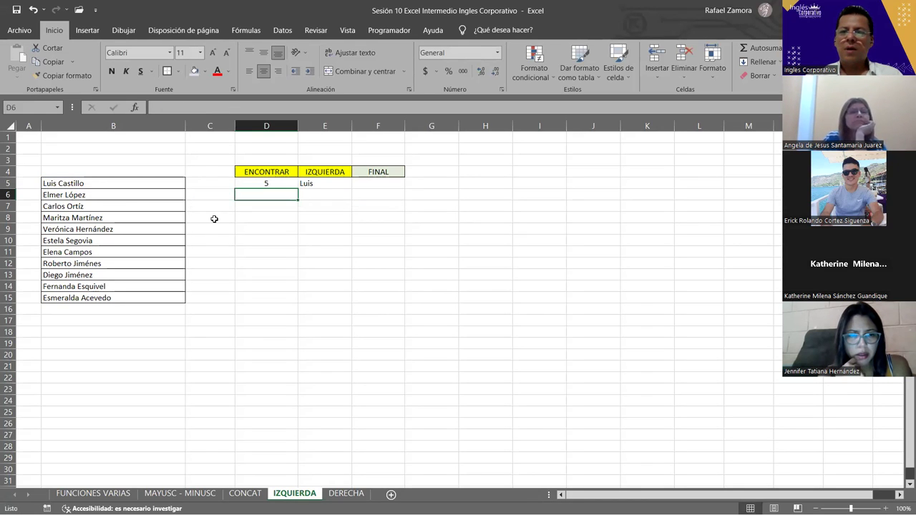
left_click(275, 183)
double_click(275, 183)
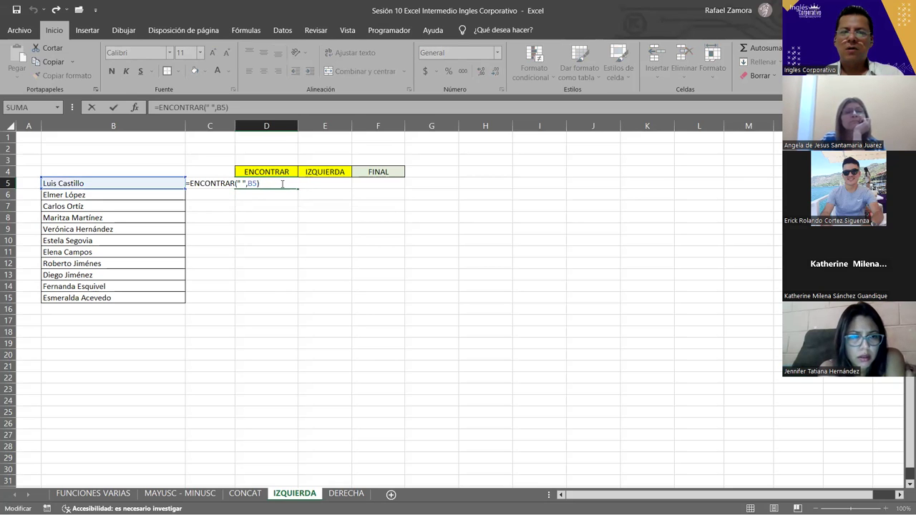
key("Escape")
left_click(342, 186)
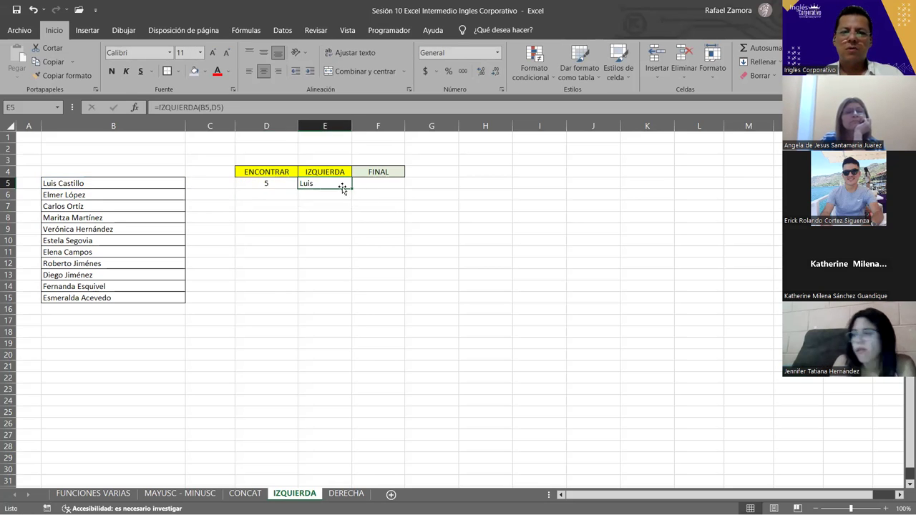
left_click(259, 185)
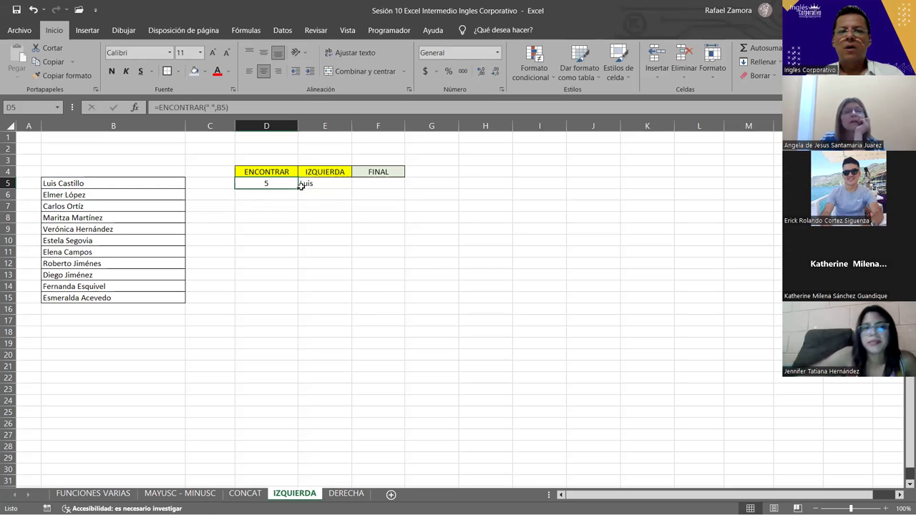
Fill the D5 and E5 formulas down to row 15.
left_click_drag(298, 196, 301, 300)
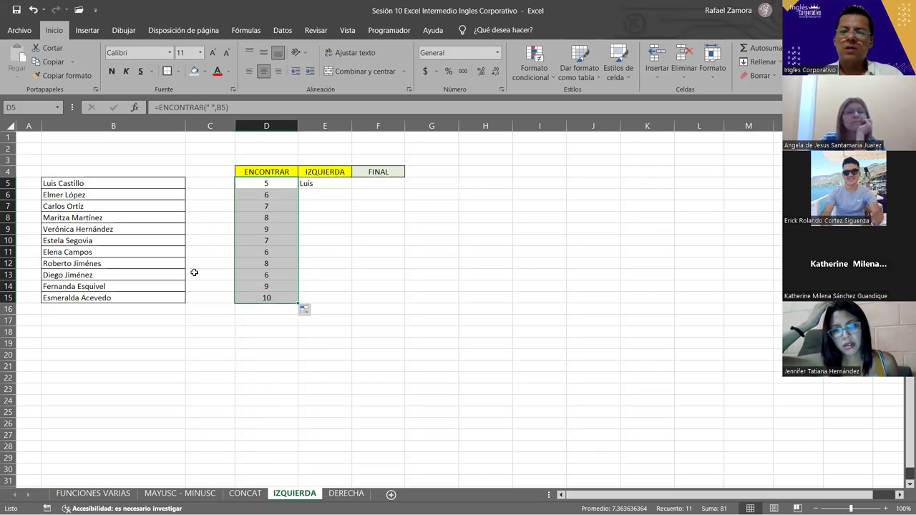
left_click(324, 184)
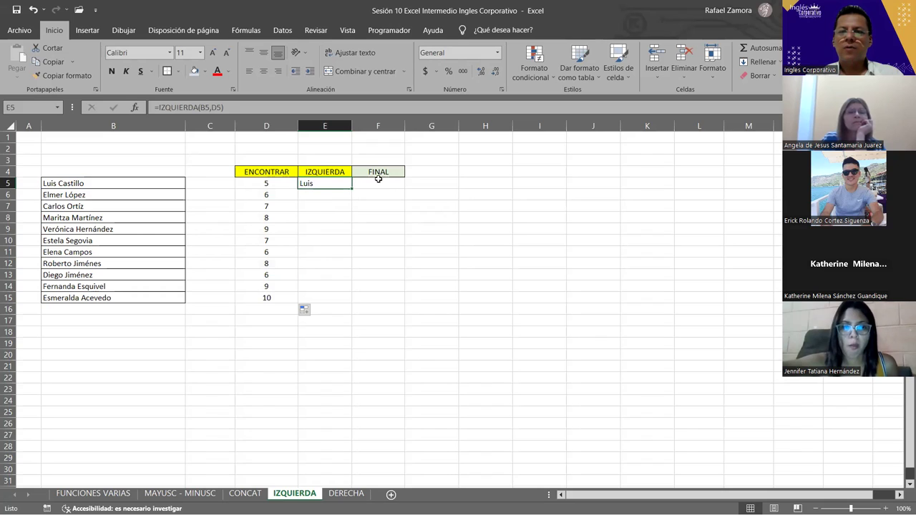
left_click_drag(352, 190, 350, 304)
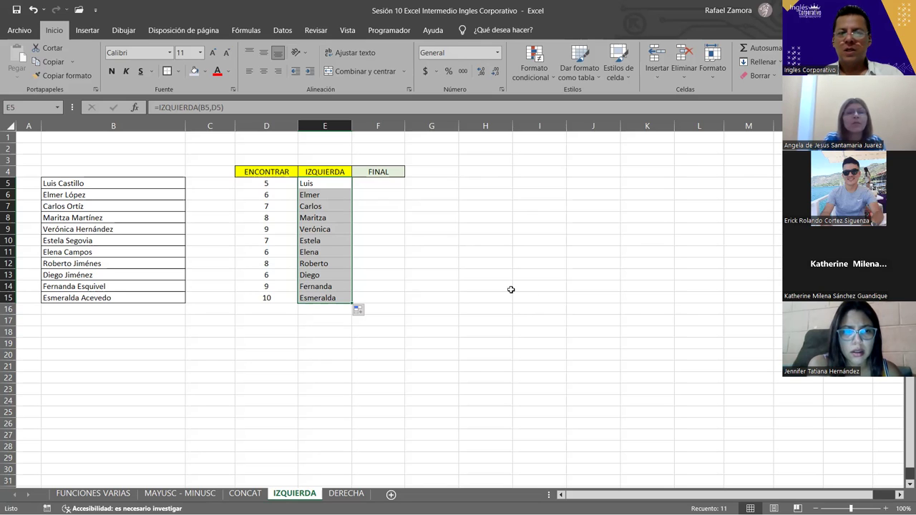
Check the copied space positions in column D, including D12 and D15.
left_click(271, 184)
left_click(266, 195)
left_click(266, 229)
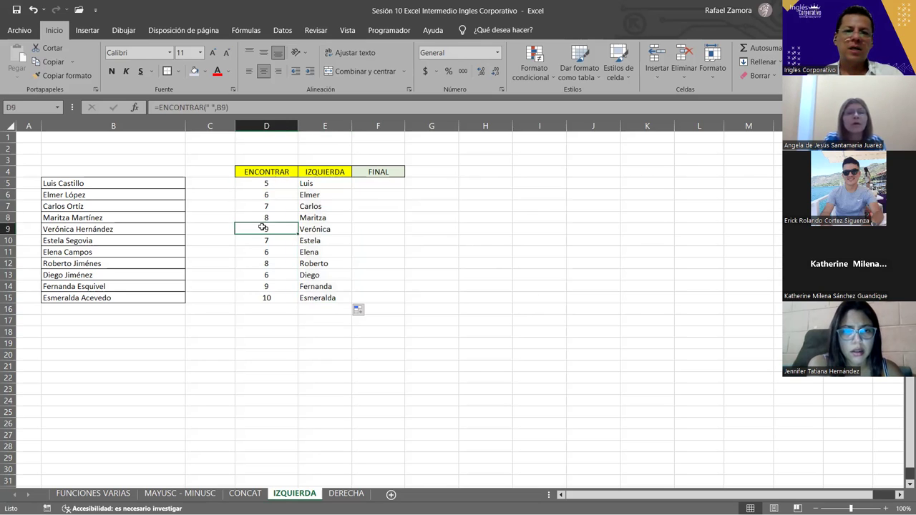
left_click(278, 298)
double_click(278, 298)
left_click(282, 262)
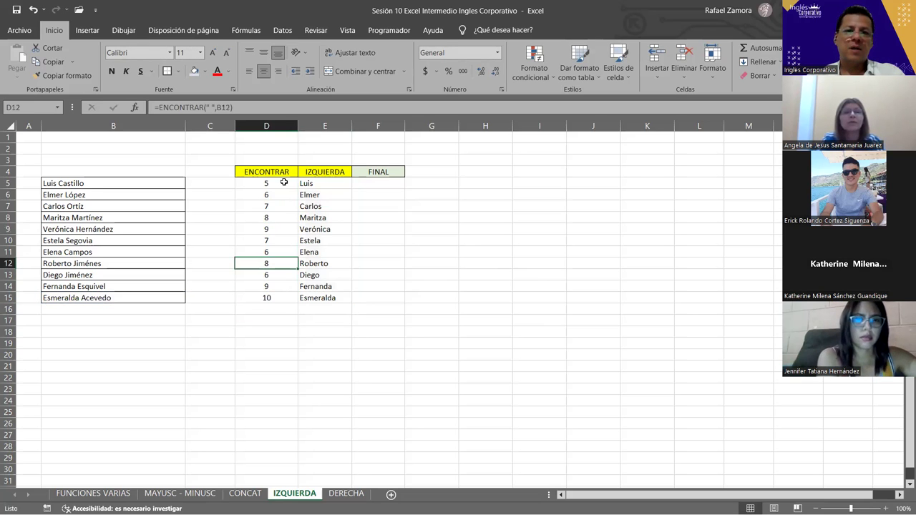
double_click(284, 183)
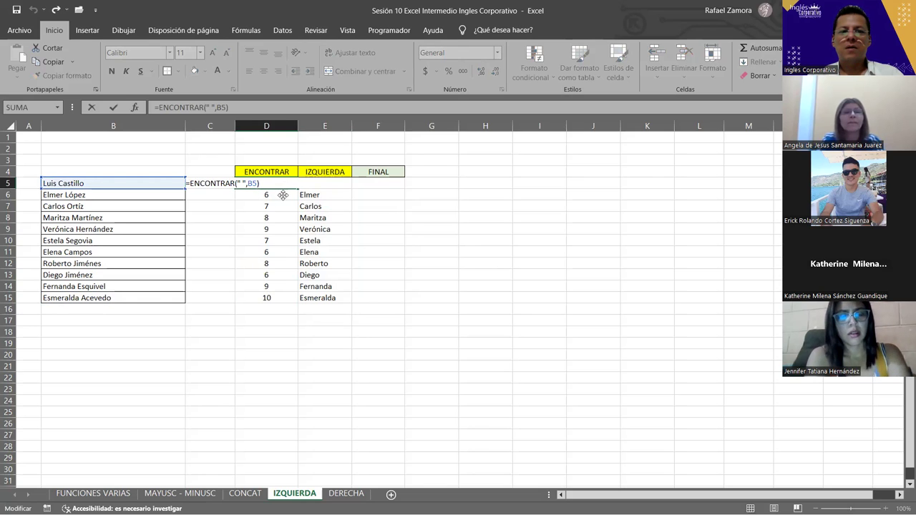
Change D5 to =ENCONTRAR(" ",B5)-1, fixing a misplaced minus sign.
key("Left")
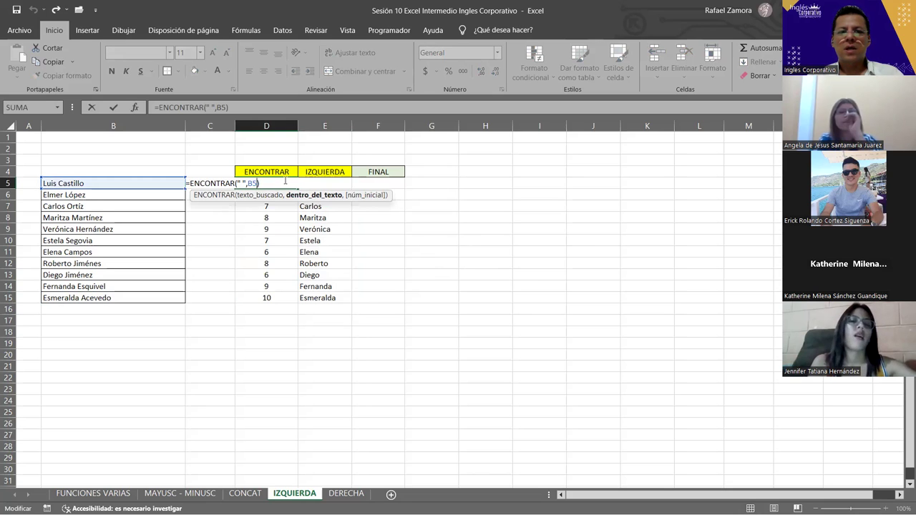
type("-1")
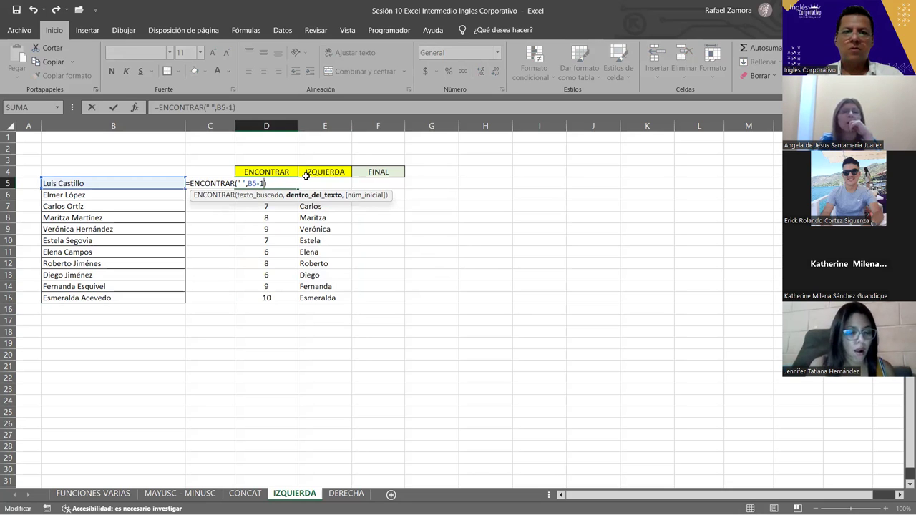
key("Return")
double_click(282, 183)
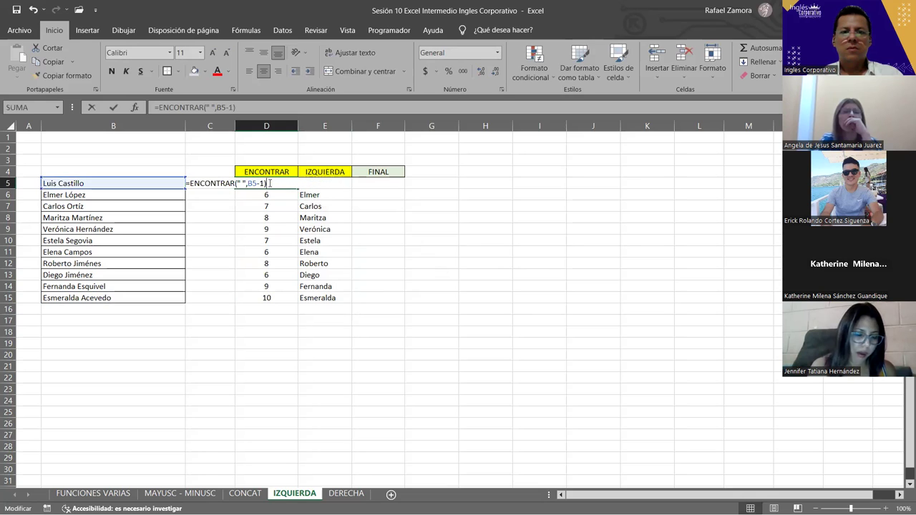
left_click(258, 183)
key("BackSpace")
key("BackSpace")
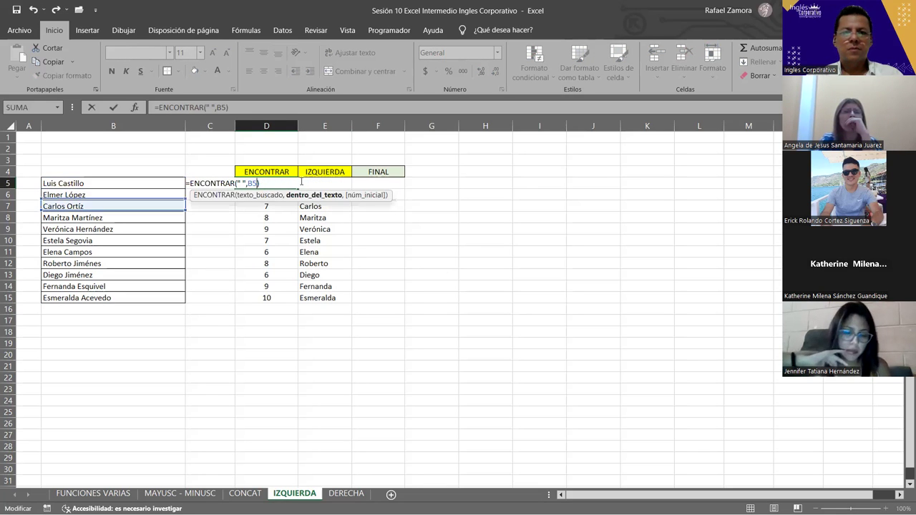
key("Right")
type("1")
key("Return")
Fill the corrected formula down to D15 and select the first names in E5:E15.
left_click(286, 184)
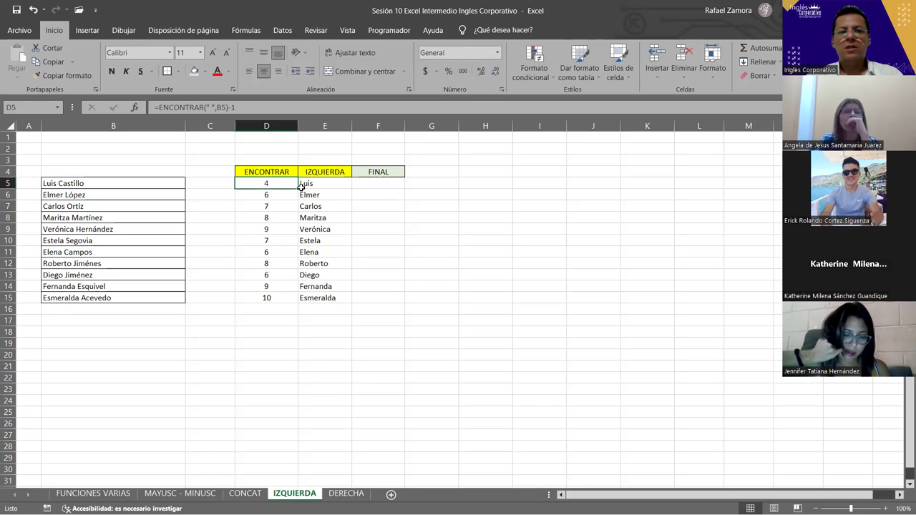
left_click_drag(301, 187, 297, 301)
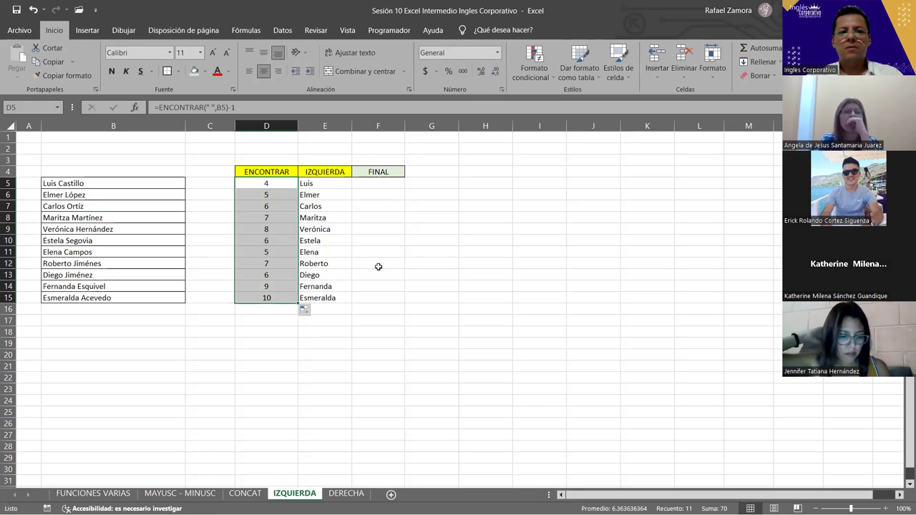
left_click(326, 192)
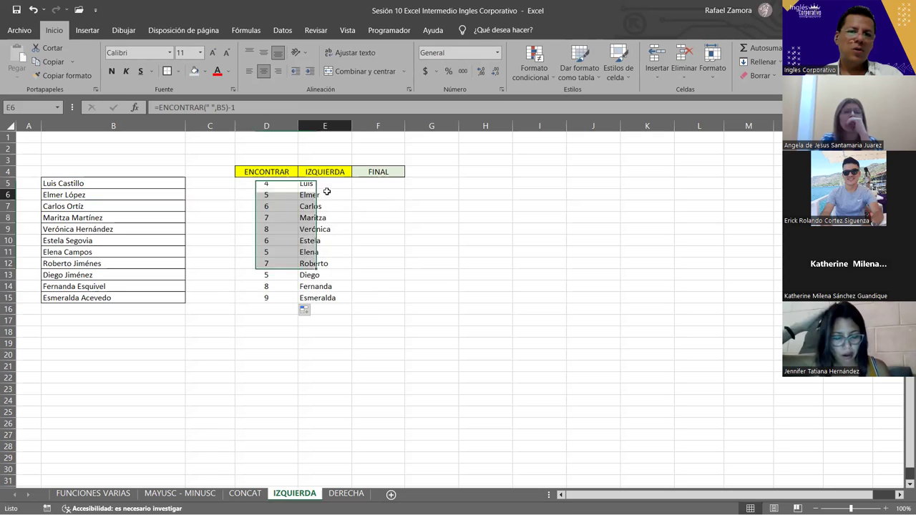
left_click_drag(326, 192, 327, 301)
left_click(322, 186)
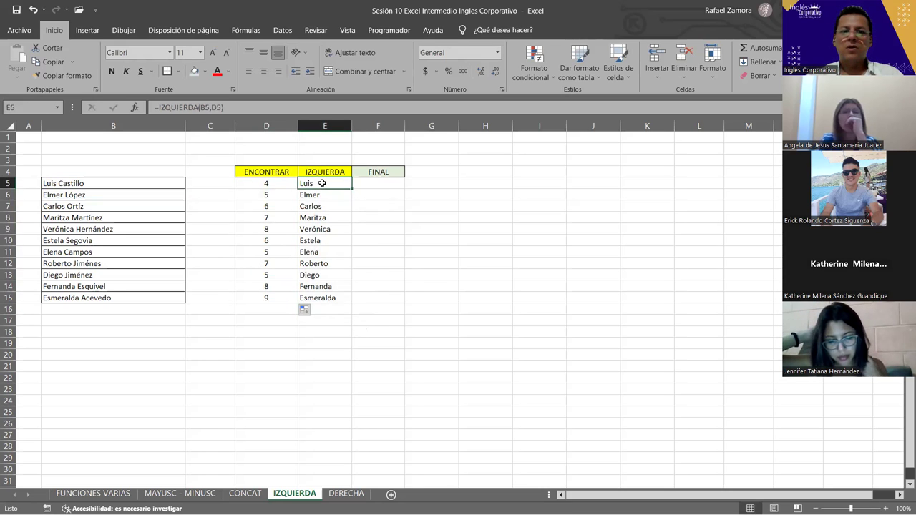
left_click_drag(322, 183, 320, 297)
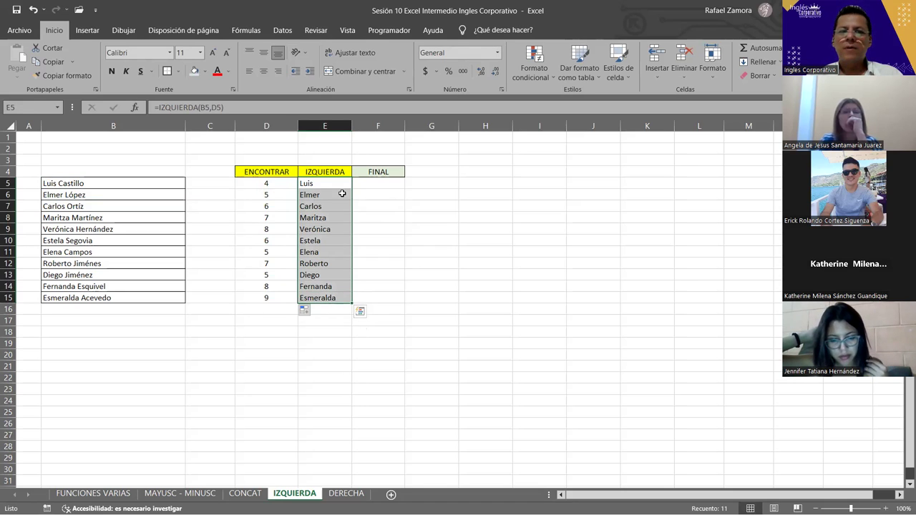
left_click(274, 183)
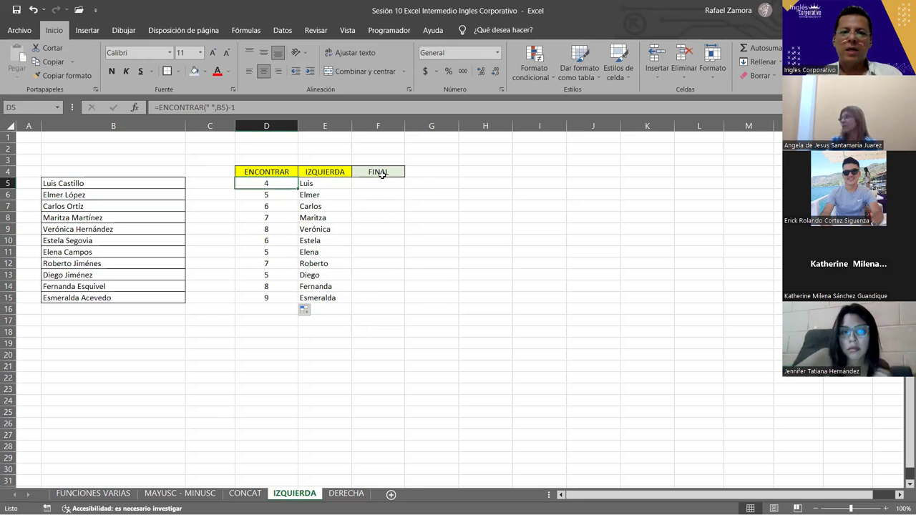
left_click(312, 185)
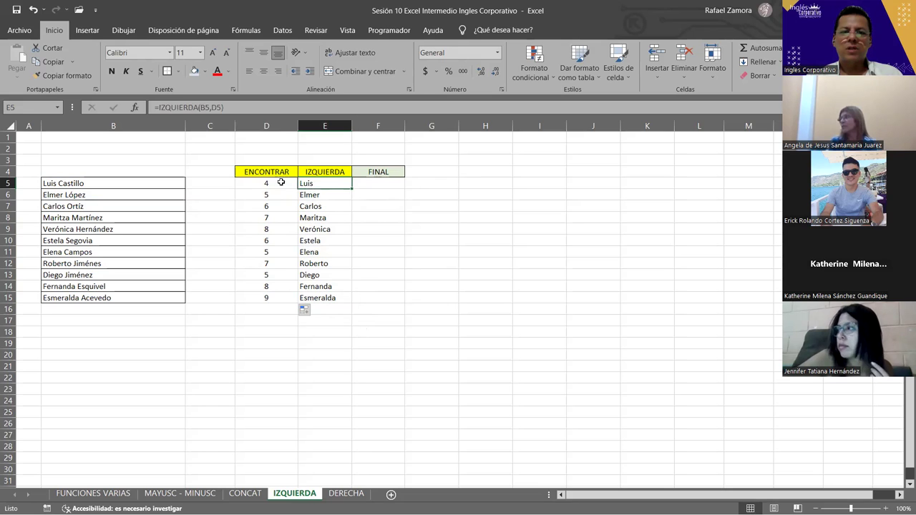
left_click(281, 182)
left_click(379, 183)
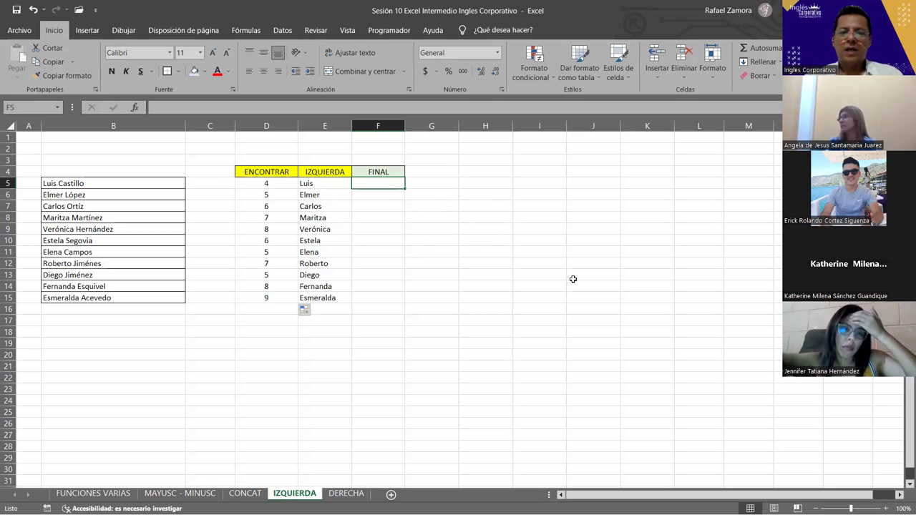
In F5, start an ENCONTRAR formula on B5, cancel it, and begin =IZQUIERDA( instead.
type("=")
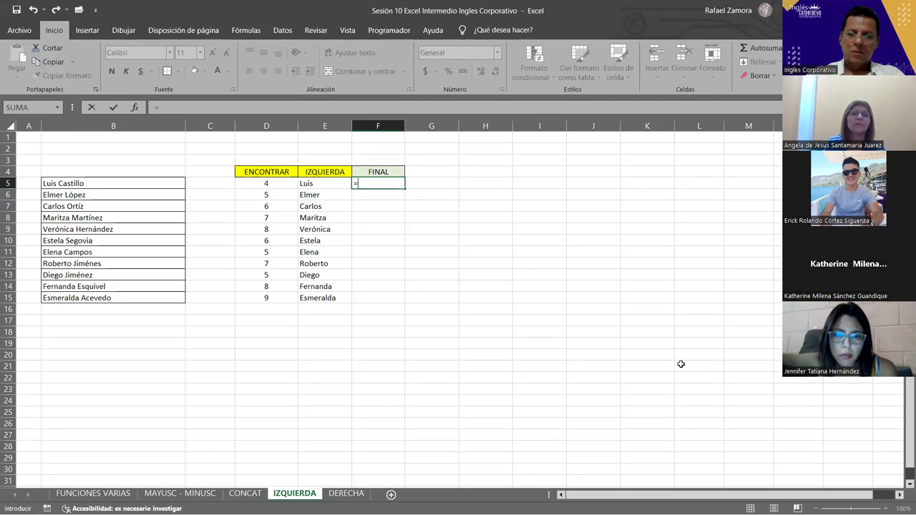
type("iz")
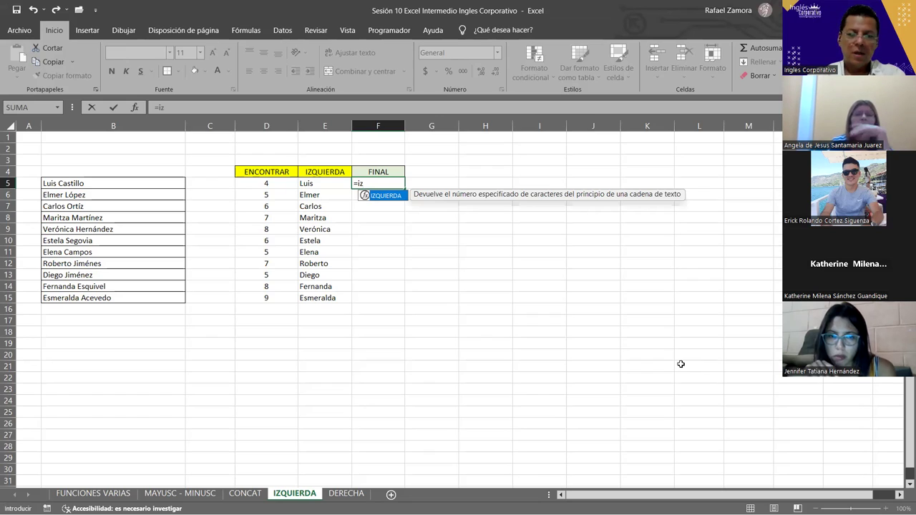
key("BackSpace")
key("BackSpace")
type("ENCONTRAR(")
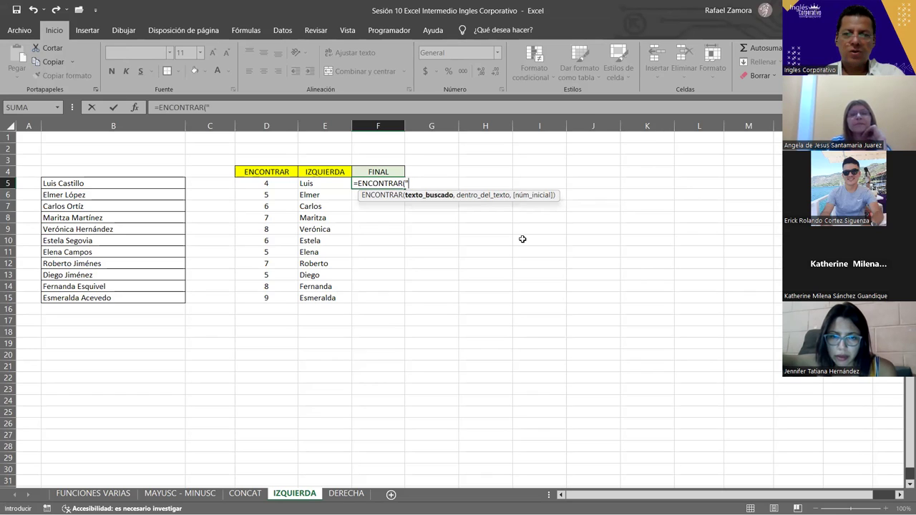
type(",")
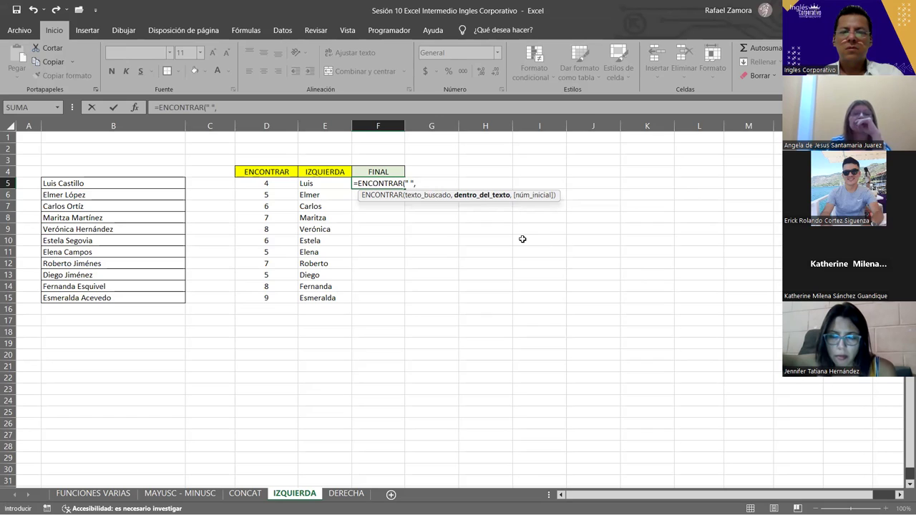
left_click(152, 185)
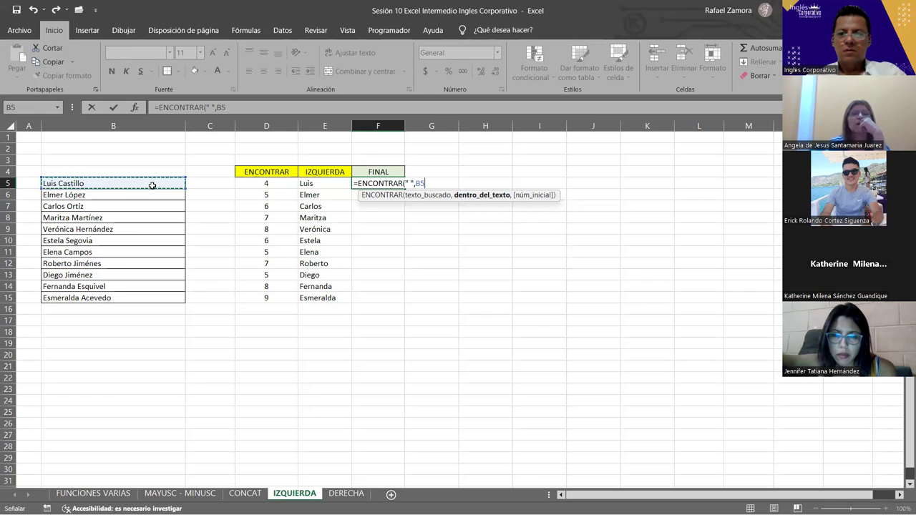
key("Escape")
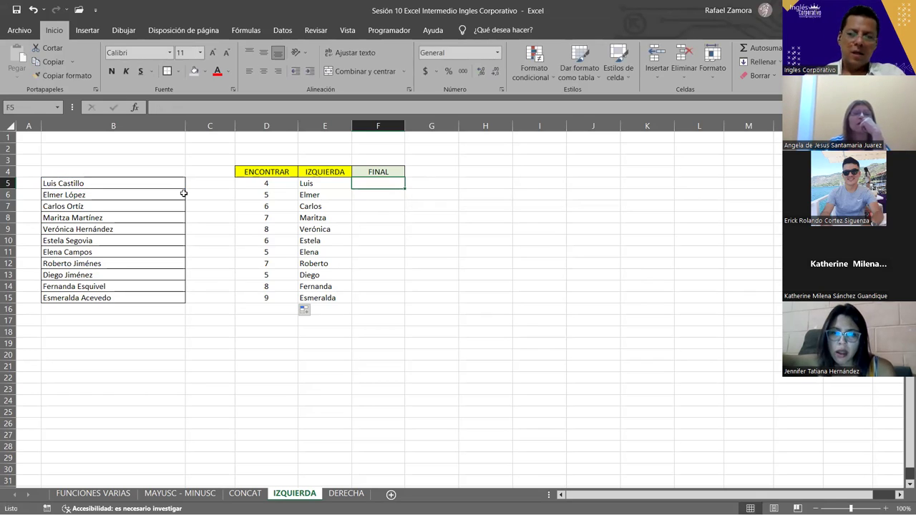
type("=")
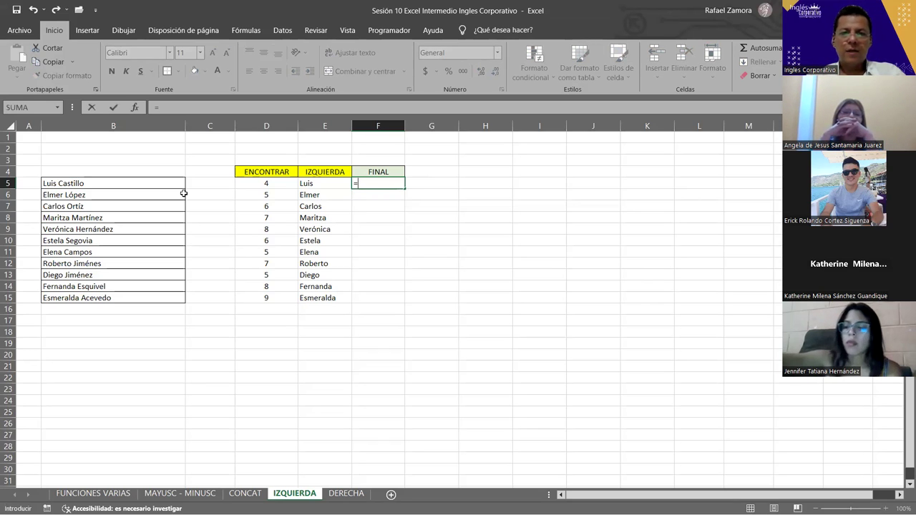
type("IZQUIERDA(")
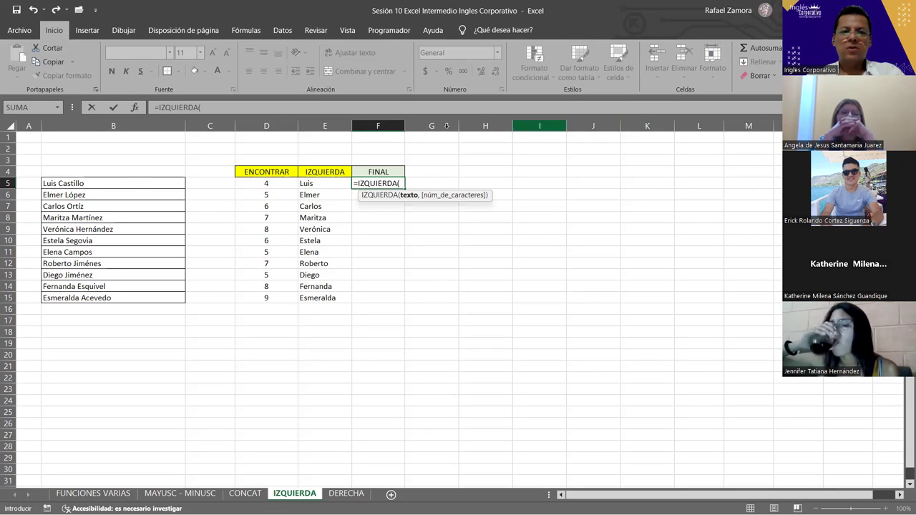
Complete F5 as =IZQUIERDA(B5,ENCONTRAR(" ",B5)-1).
left_click(126, 183)
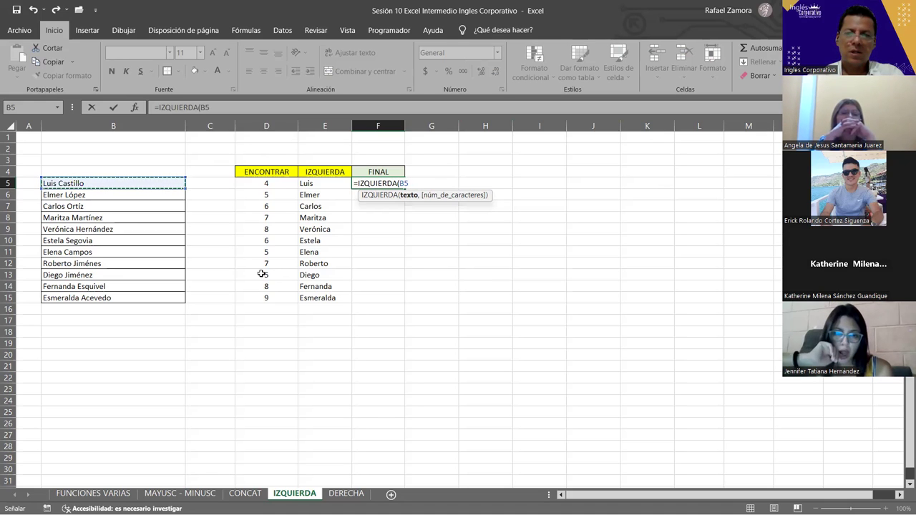
type(",")
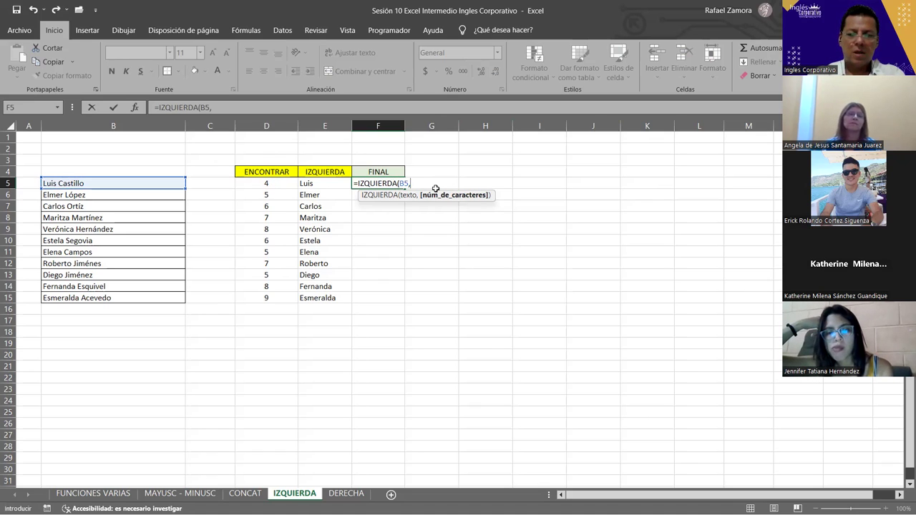
type("ENCO")
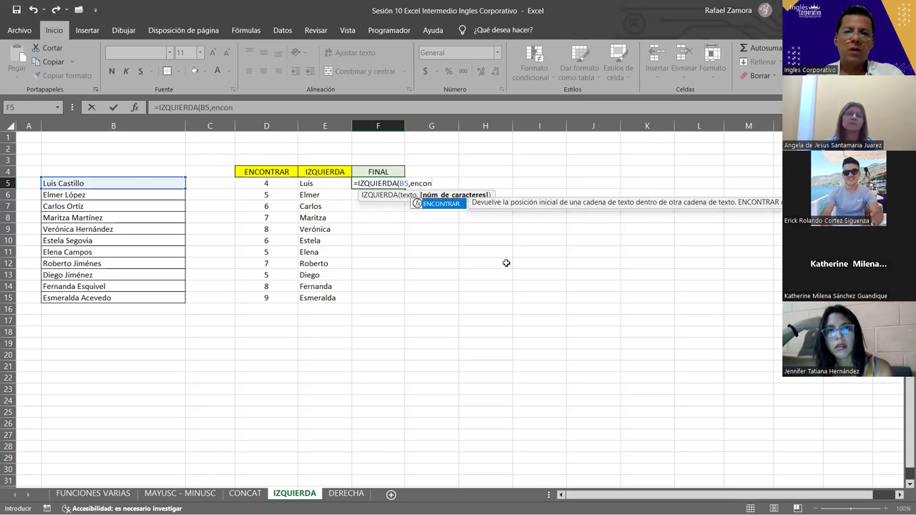
key("Tab")
type("\" ")
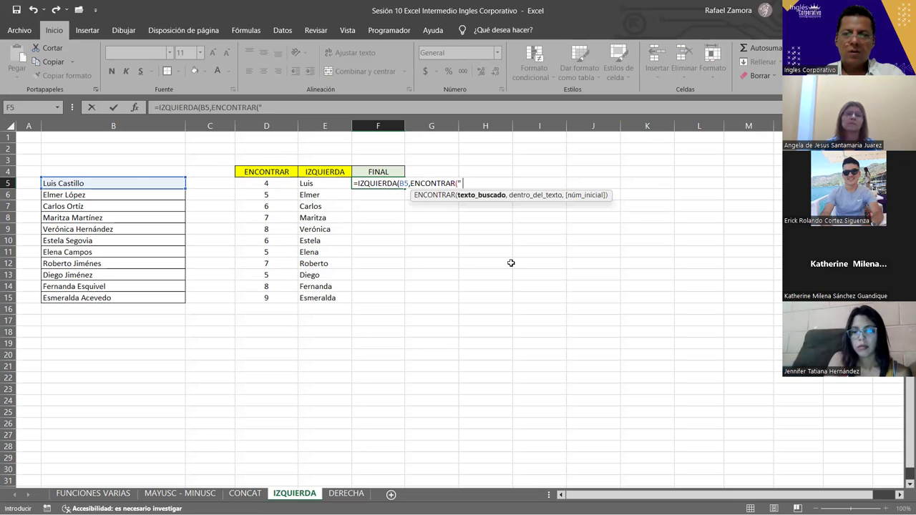
type("\",")
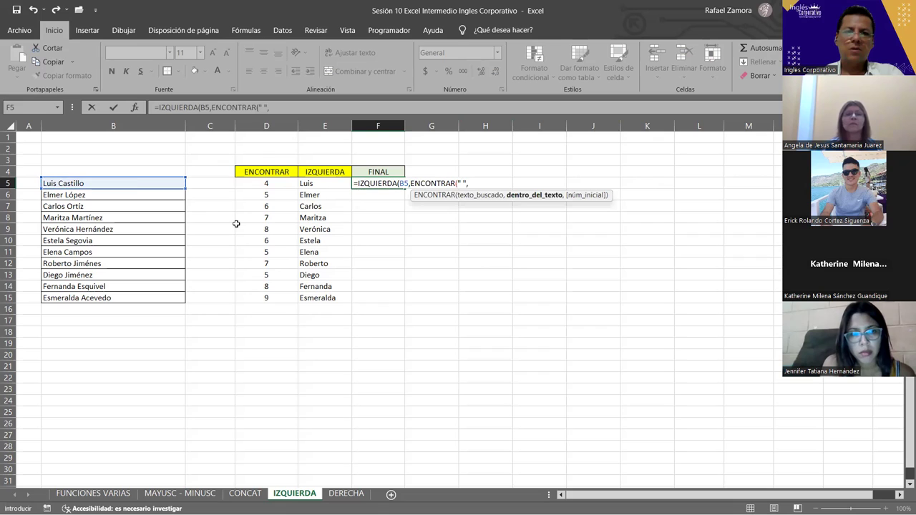
left_click(136, 182)
type(",")
key("BackSpace")
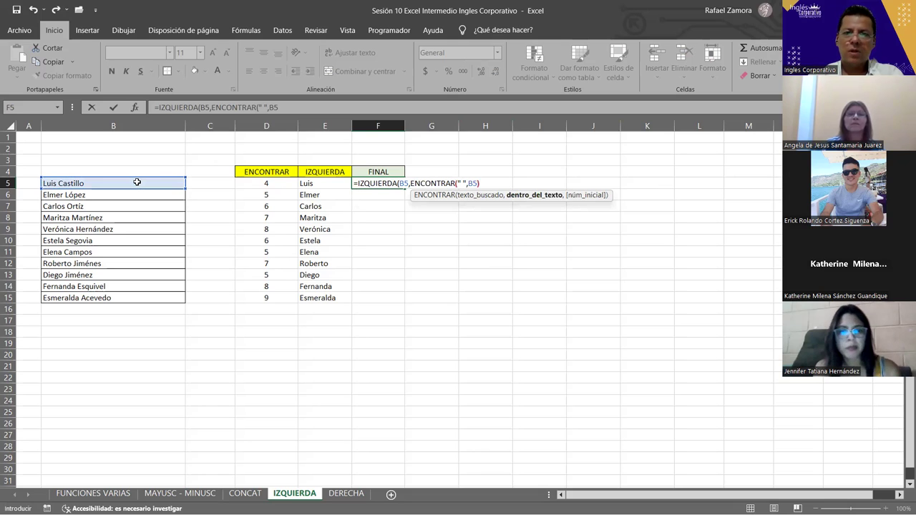
type(")-1")
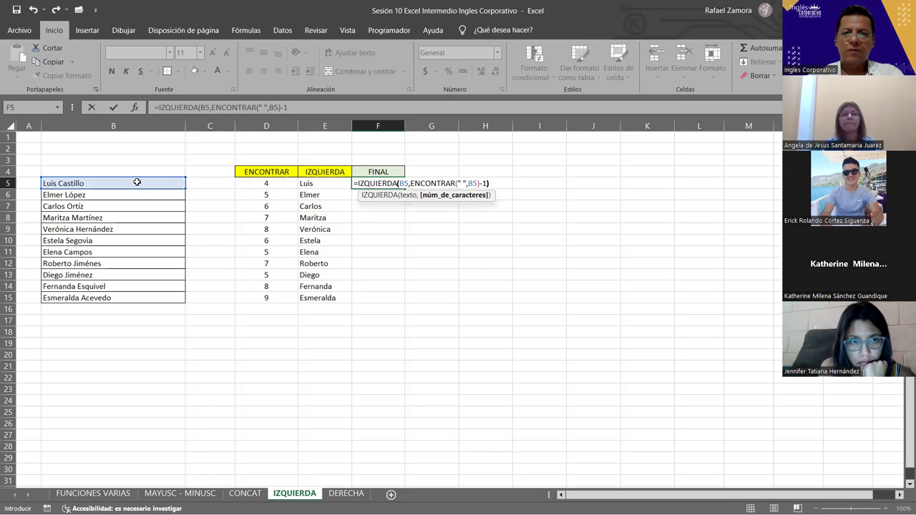
key("Return")
Fill F5's first-name formula down to F15.
left_click(378, 183)
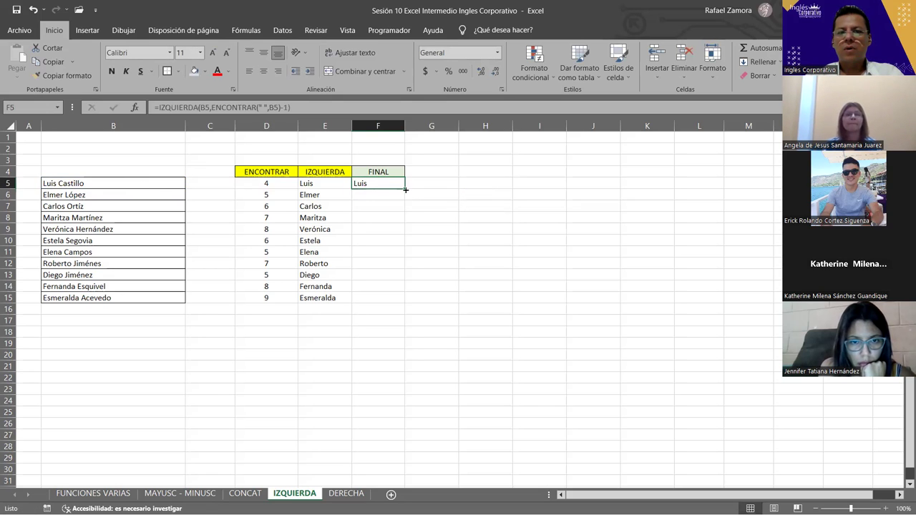
left_click_drag(404, 189, 380, 301)
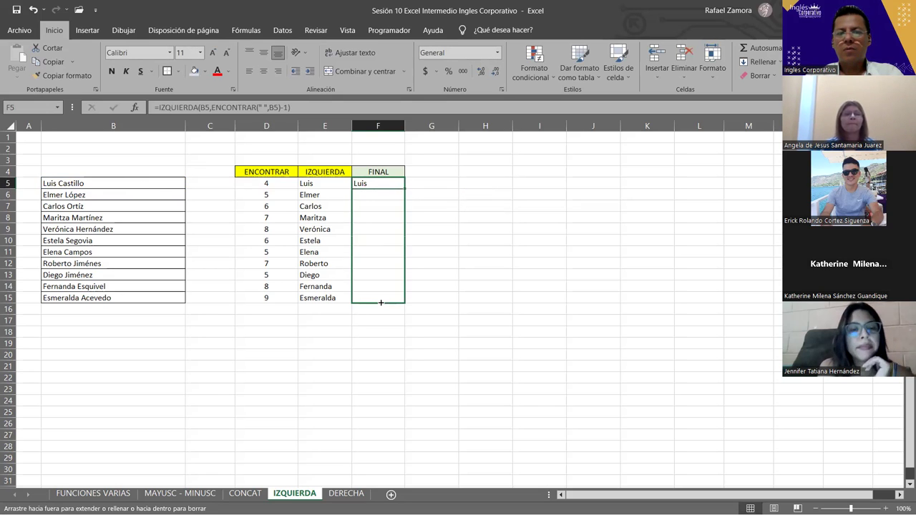
left_click(503, 357)
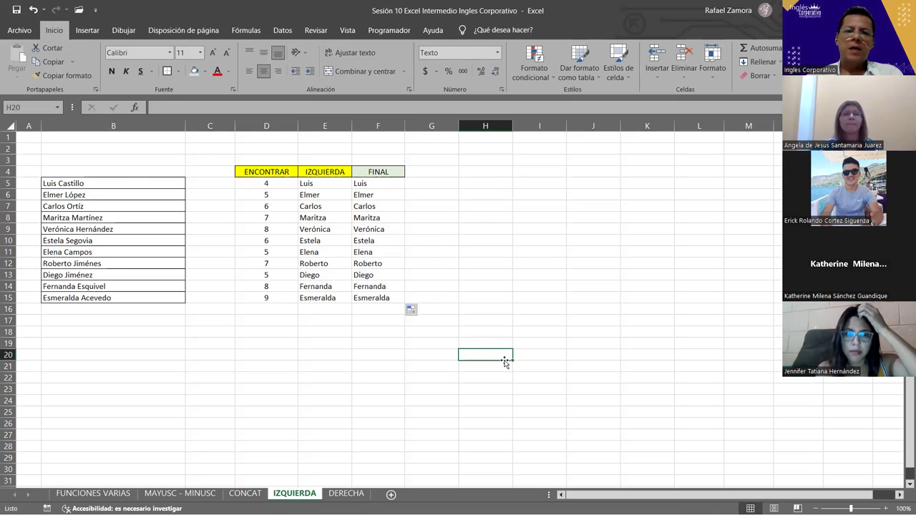
Delete the ENCONTRAR and IZQUIERDA results in D5:E16, keeping only the FINAL first names.
left_click_drag(267, 183, 330, 315)
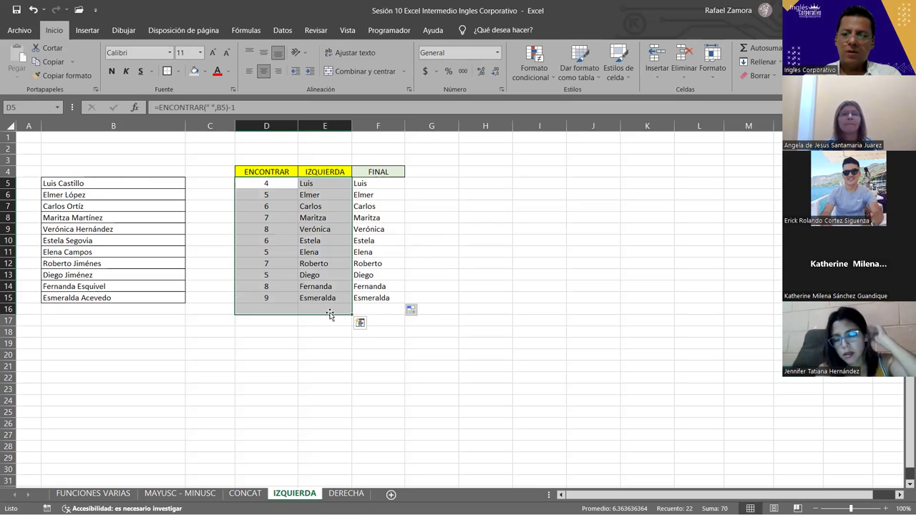
key("Delete")
left_click(419, 347)
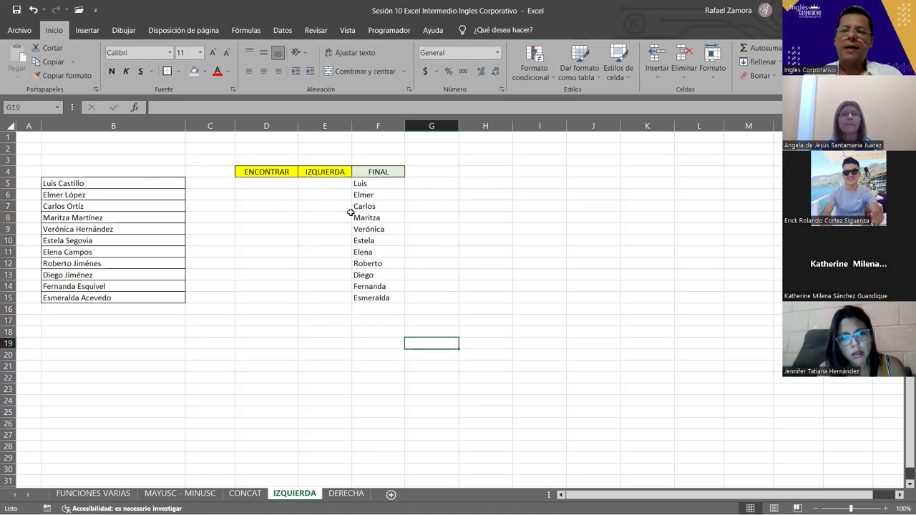
left_click_drag(464, 356, 402, 363)
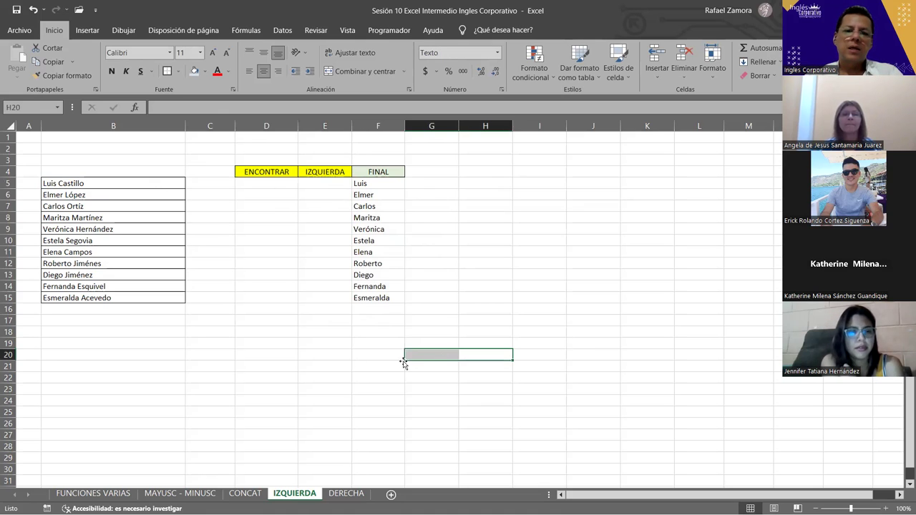
left_click(346, 348)
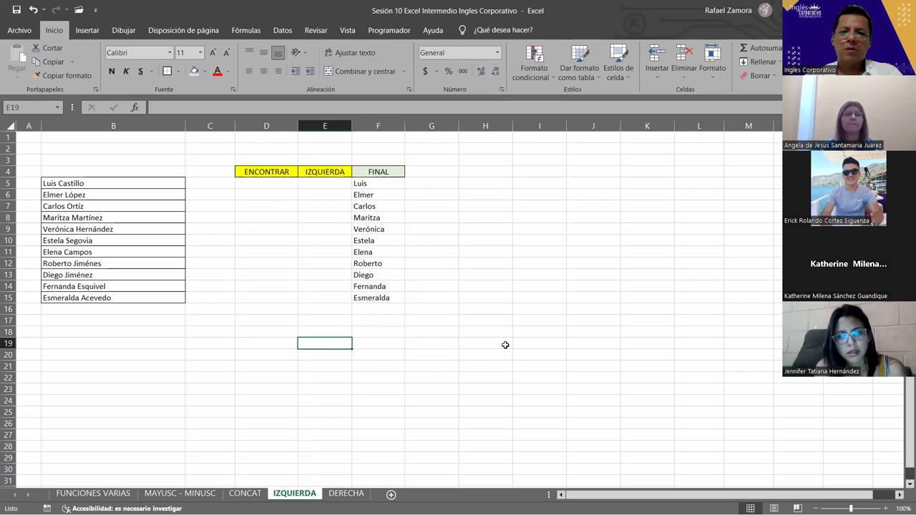
left_click(284, 181)
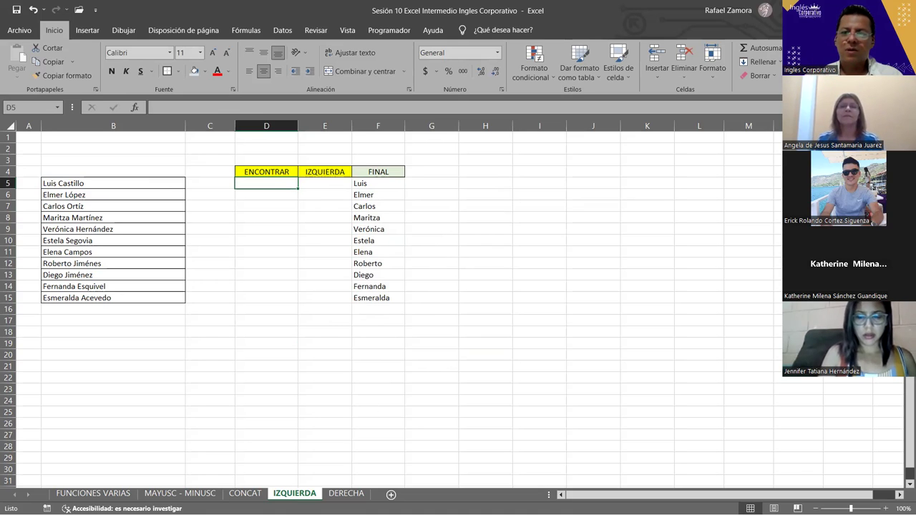
left_click(626, 422)
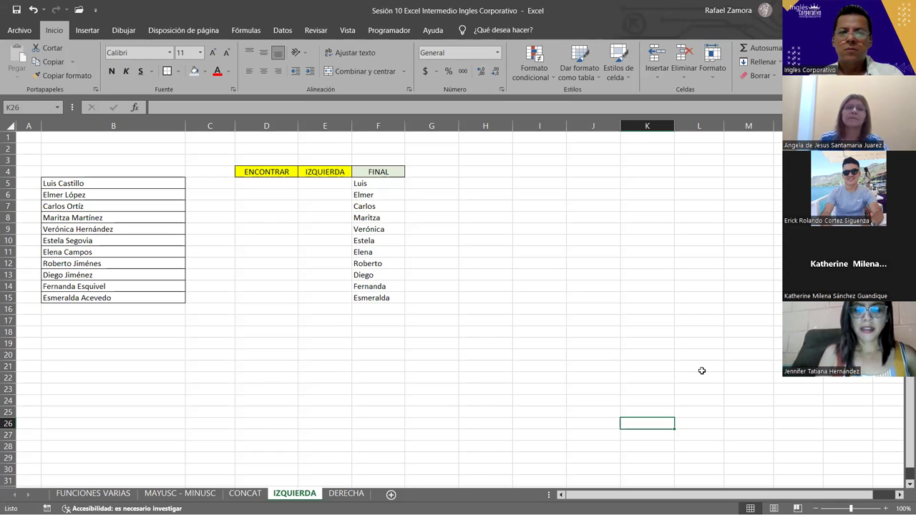
left_click(170, 375)
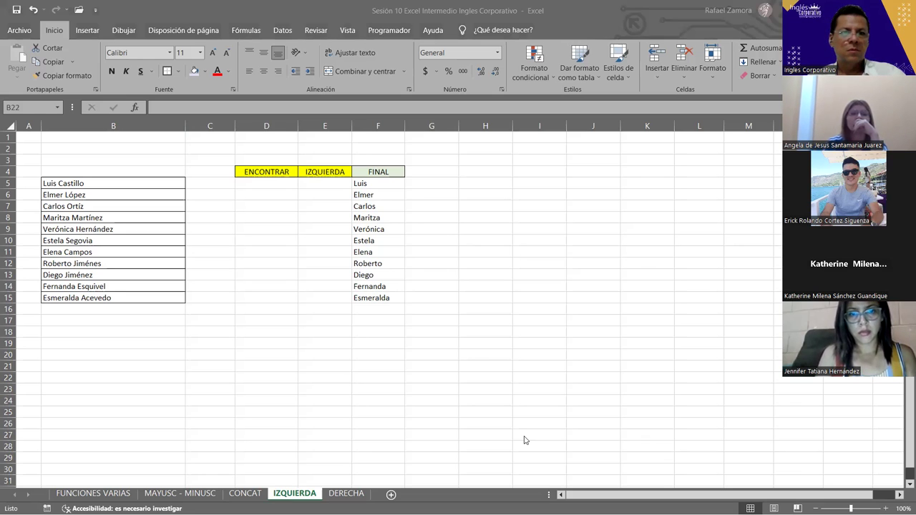
left_click(485, 308)
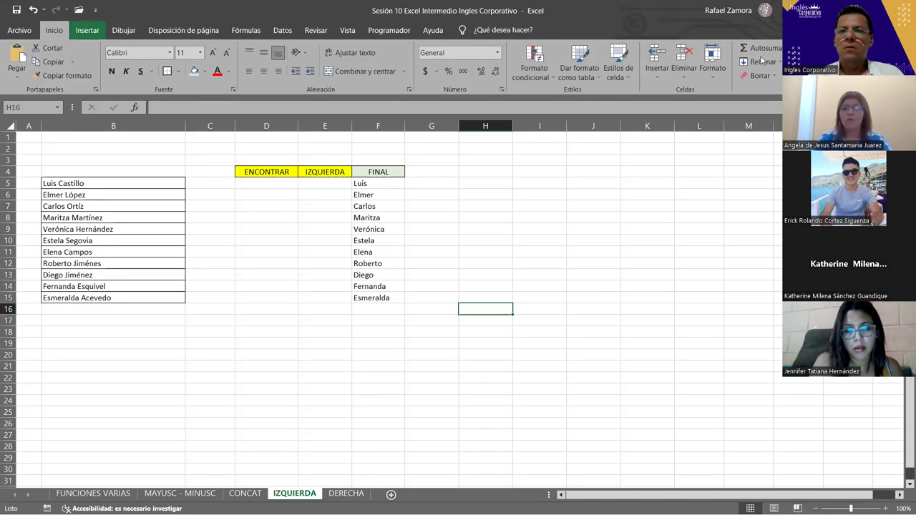
scroll(757, 66, "down", 1)
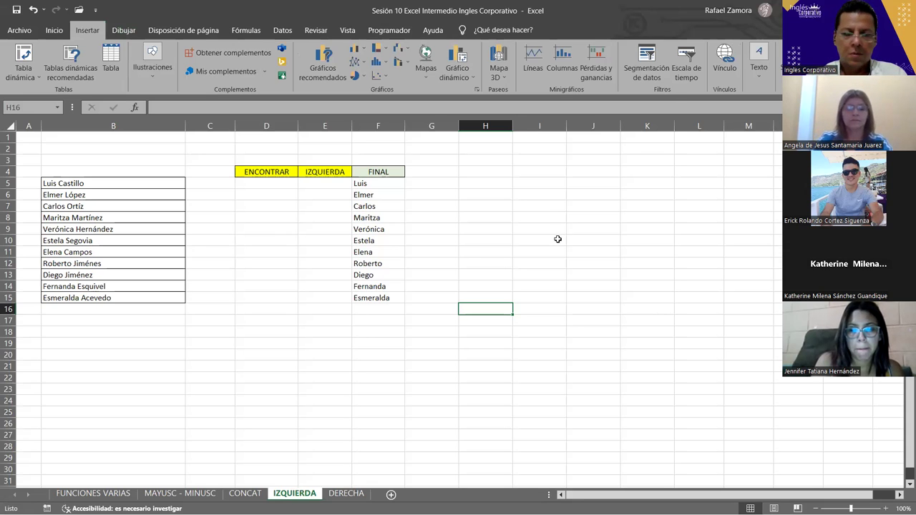
type("En práctica")
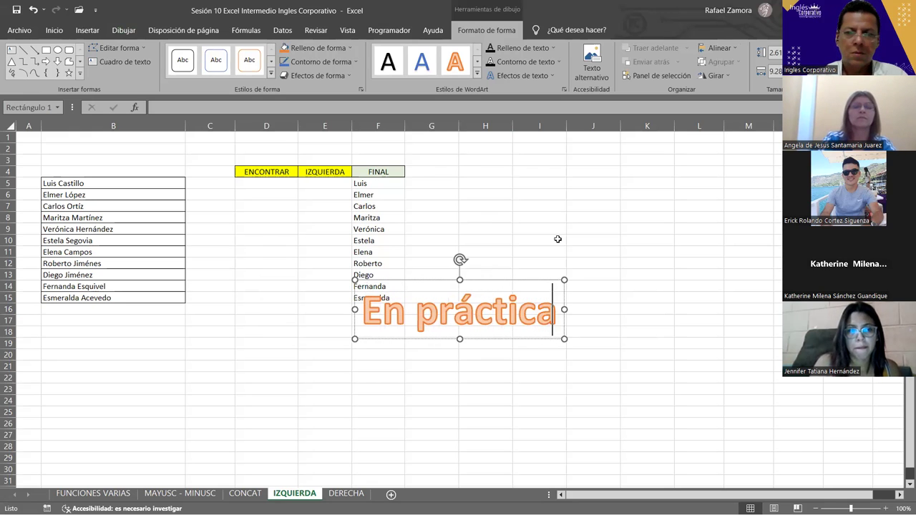
left_click(501, 253)
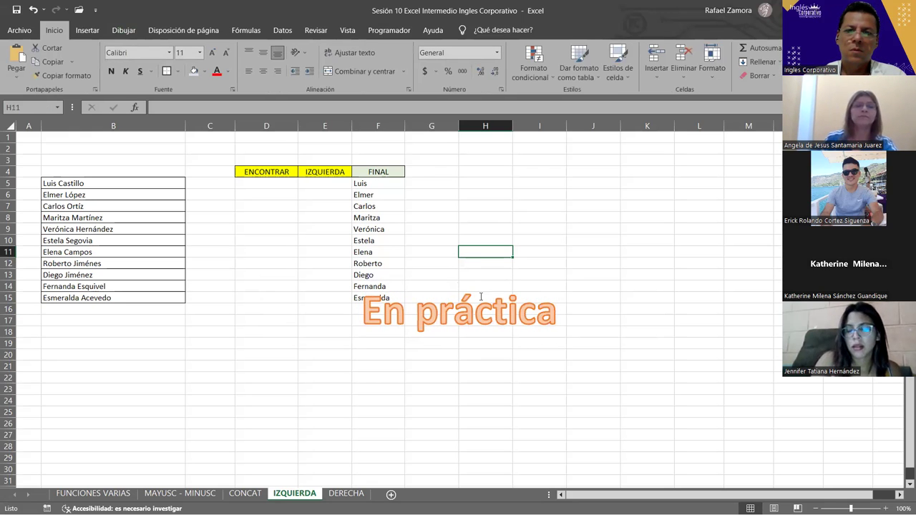
left_click(429, 315)
mouse_move(429, 315)
left_mouse_down()
mouse_move(234, 342)
mouse_move(179, 328)
left_mouse_up()
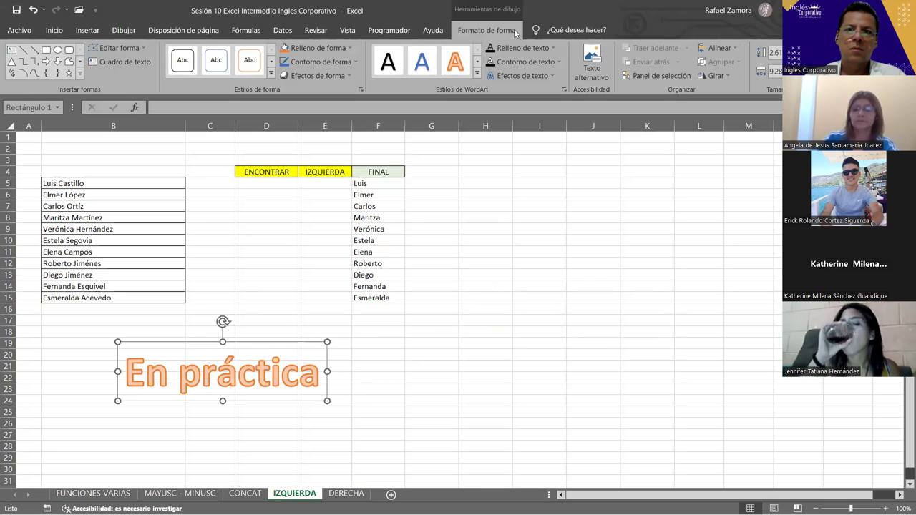
left_click(541, 50)
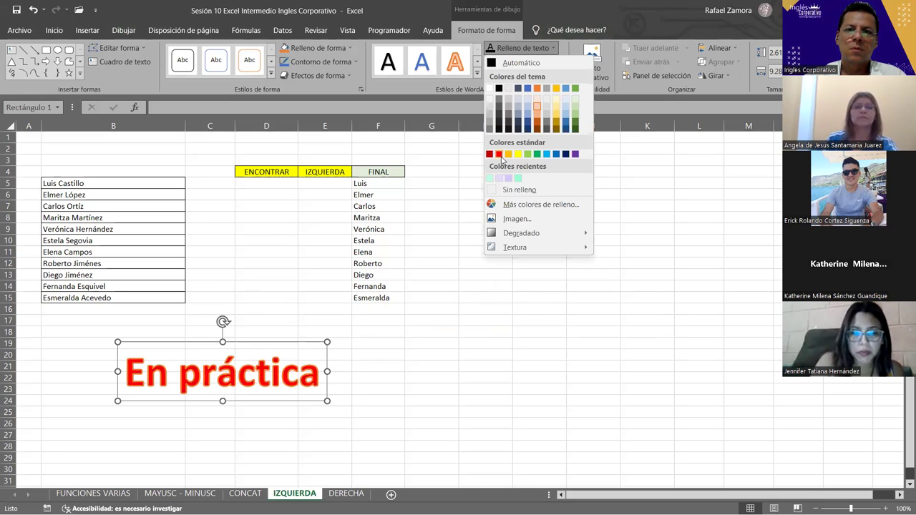
key("Escape")
key("Escape")
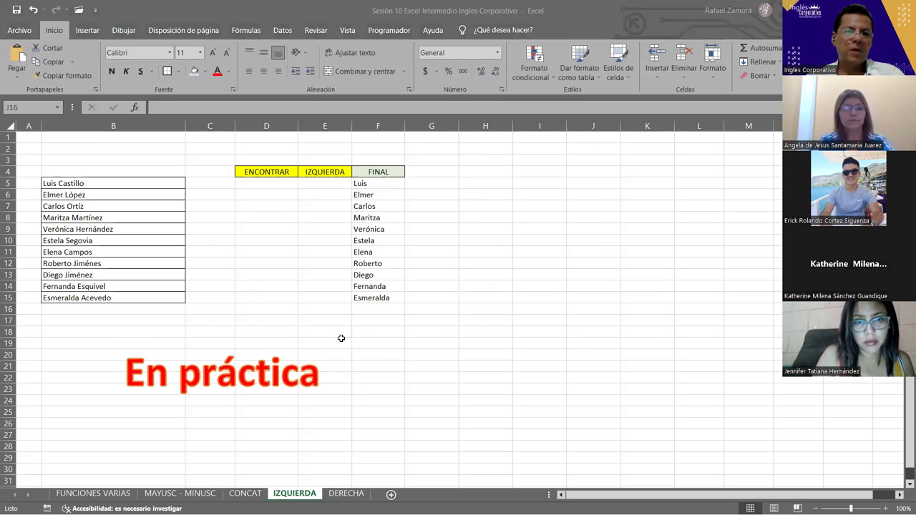
left_click(593, 297)
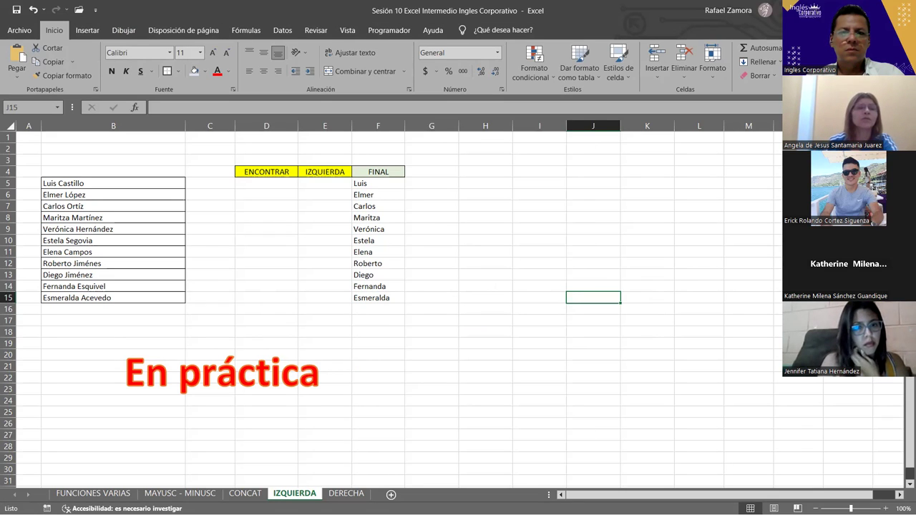
key("alt+Tab")
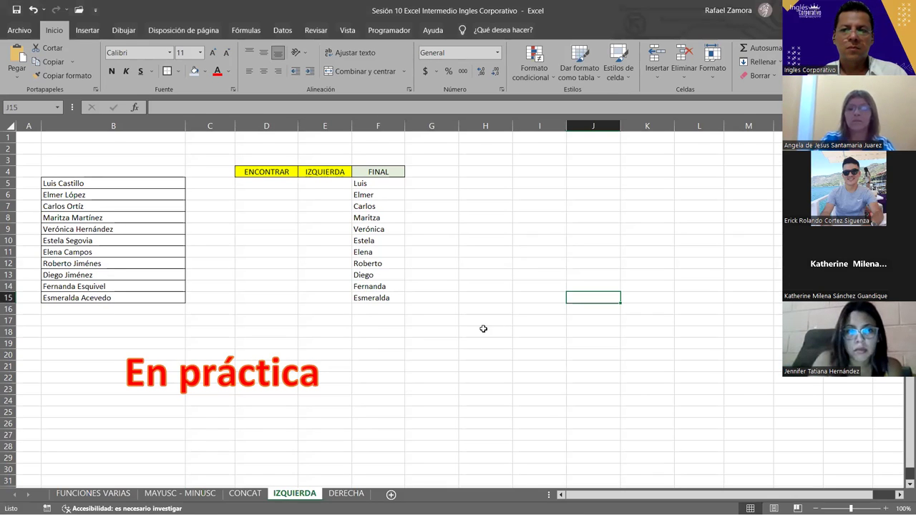
left_click(520, 340)
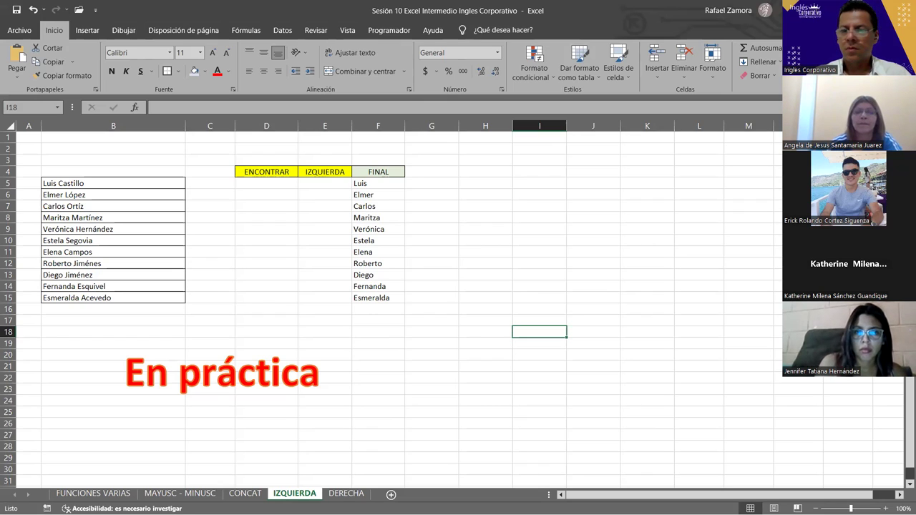
Delete the first names in F5:G18, leaving the FINAL column blank beside the full names.
left_click(419, 328)
left_click(407, 344)
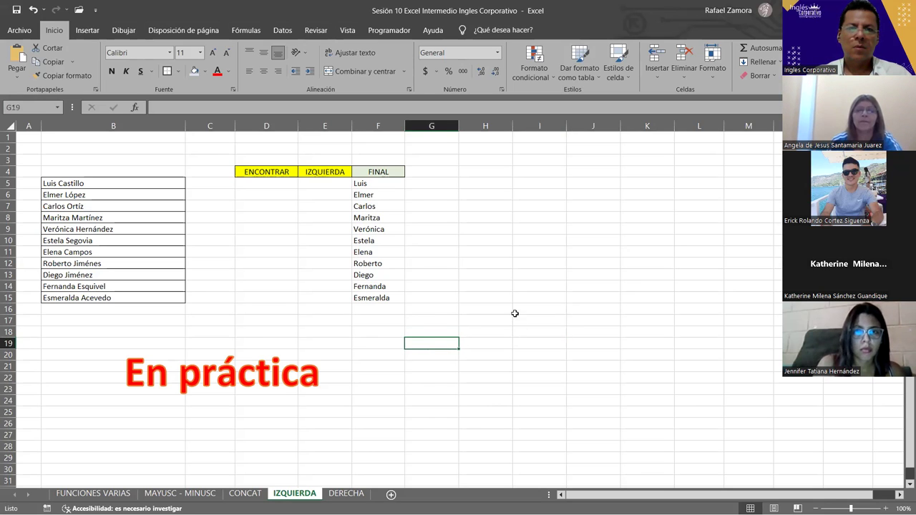
left_click_drag(422, 329, 360, 184)
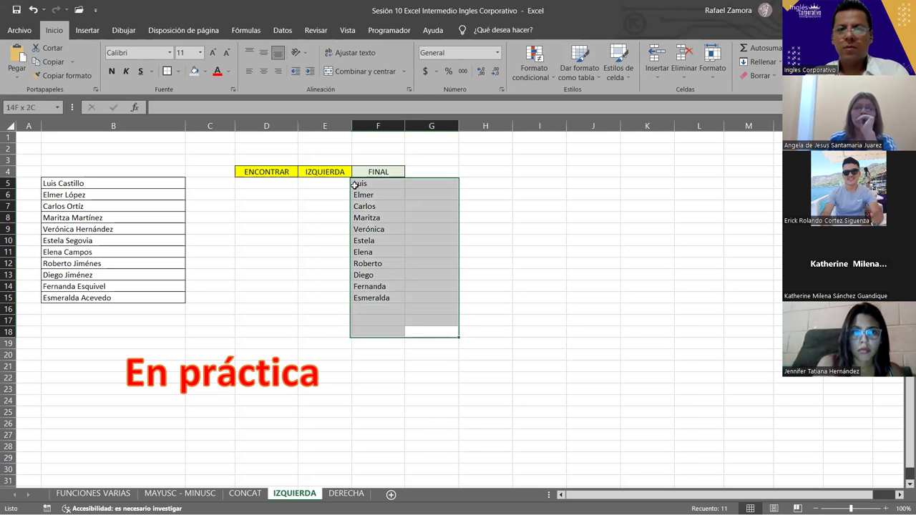
key("Delete")
left_click(539, 251)
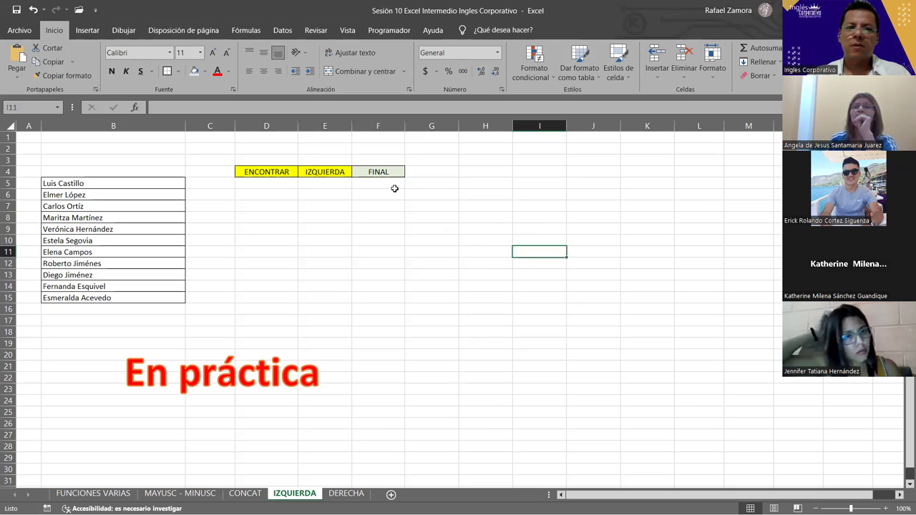
left_click_drag(266, 183, 326, 307)
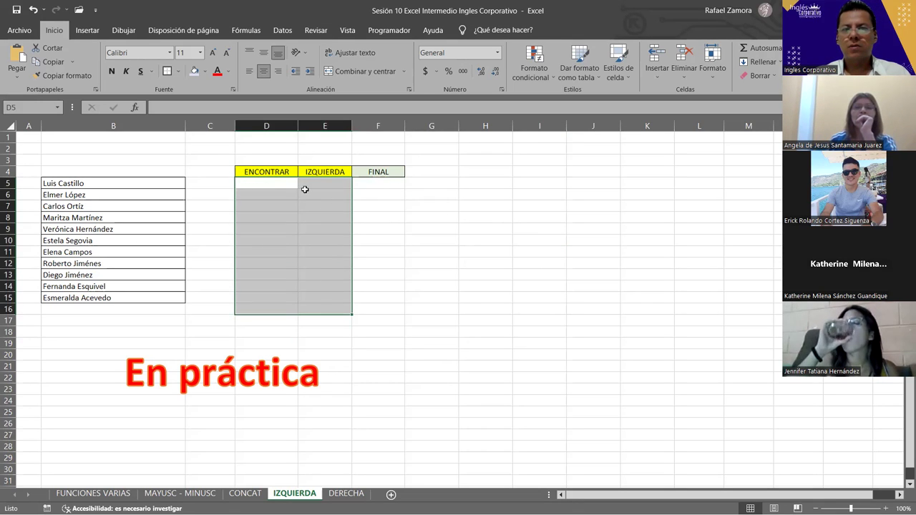
left_click(394, 186)
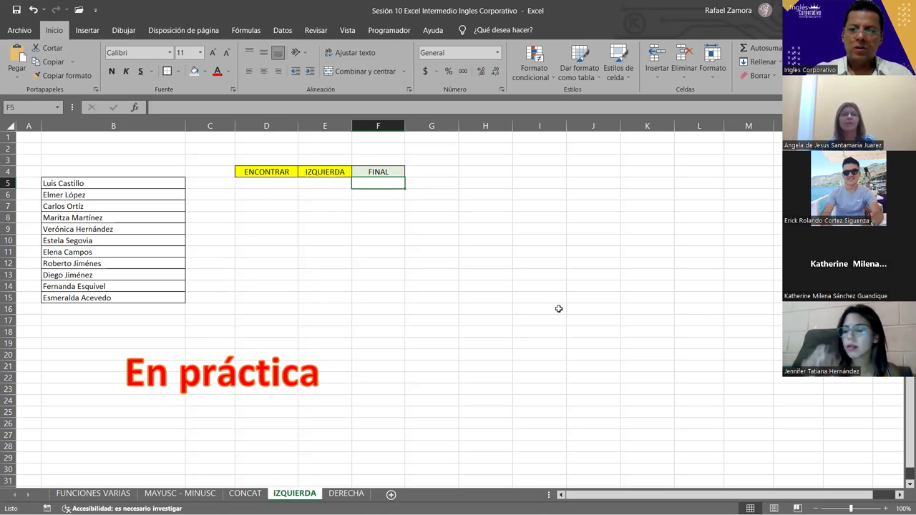
Enter =IZQUIERDA(B5,ENCONTRAR(" ",B5)-1) in F5 so it shows the first name Luis.
type("=")
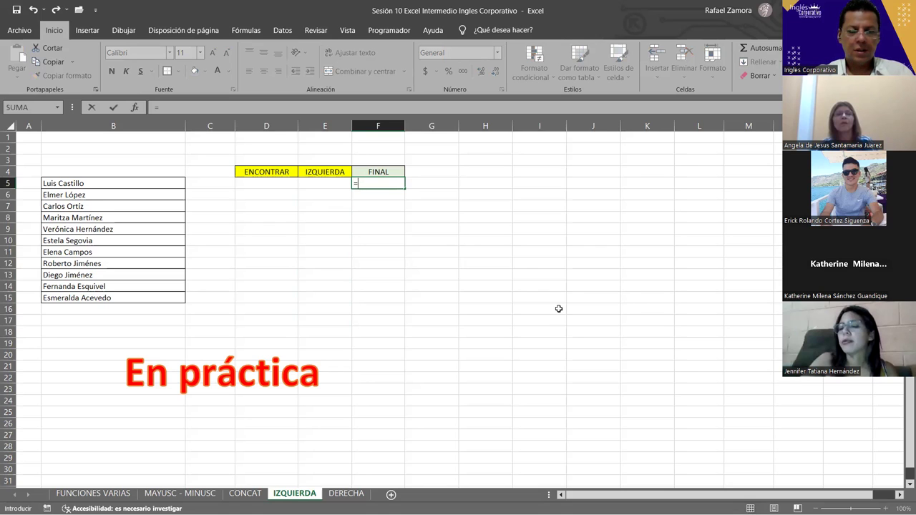
type("iz")
key("Tab")
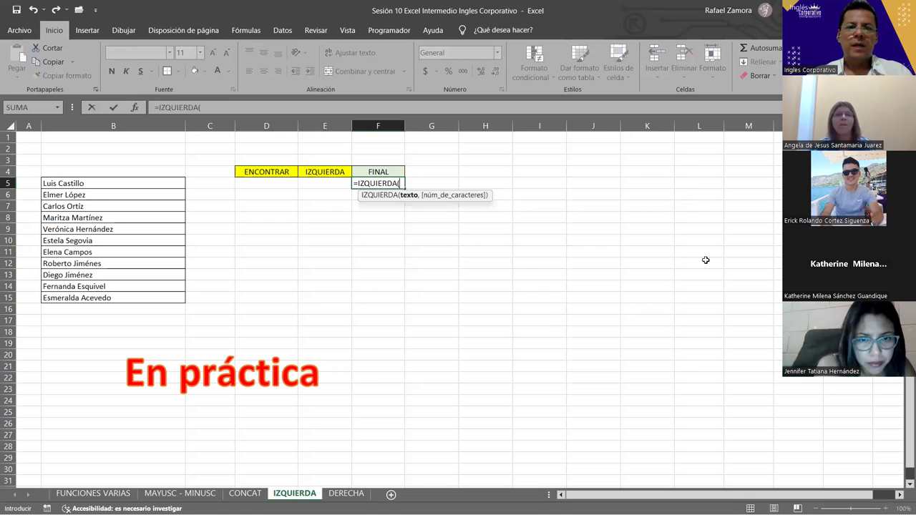
left_click(125, 185)
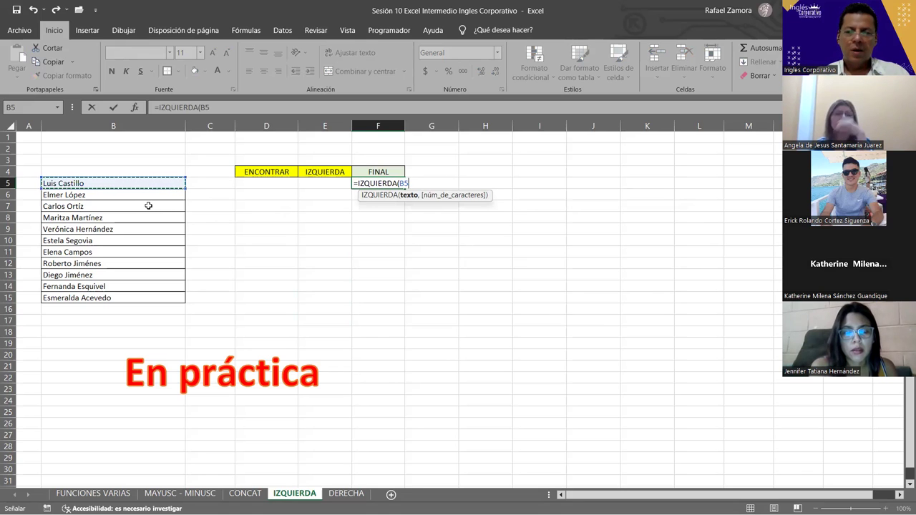
type(",")
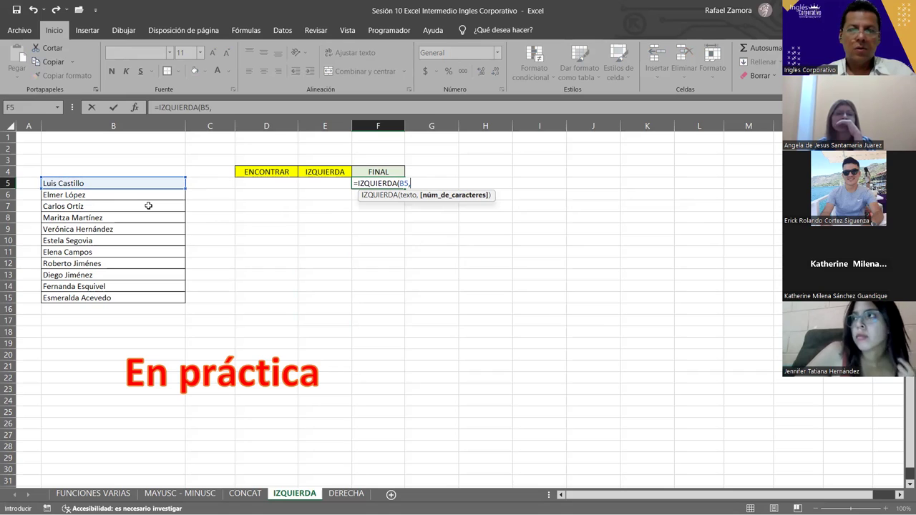
type("ENCONTRAR(")
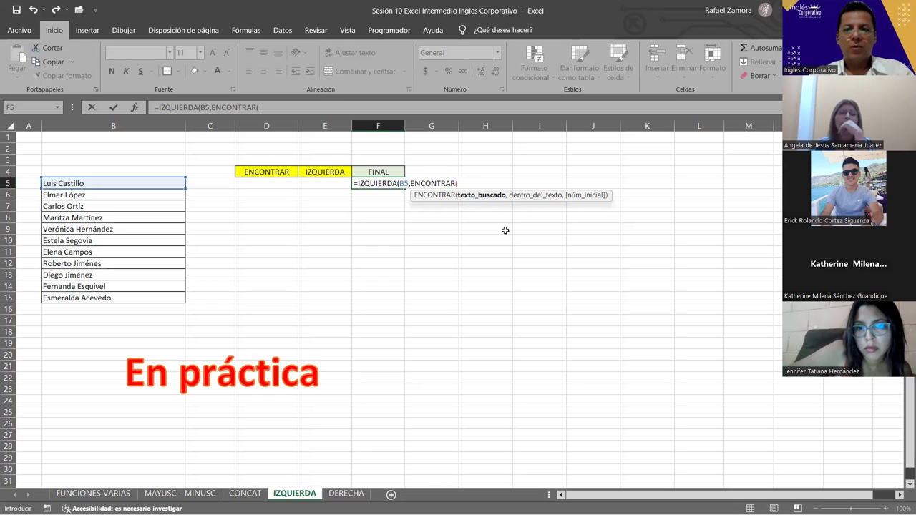
type("\"")
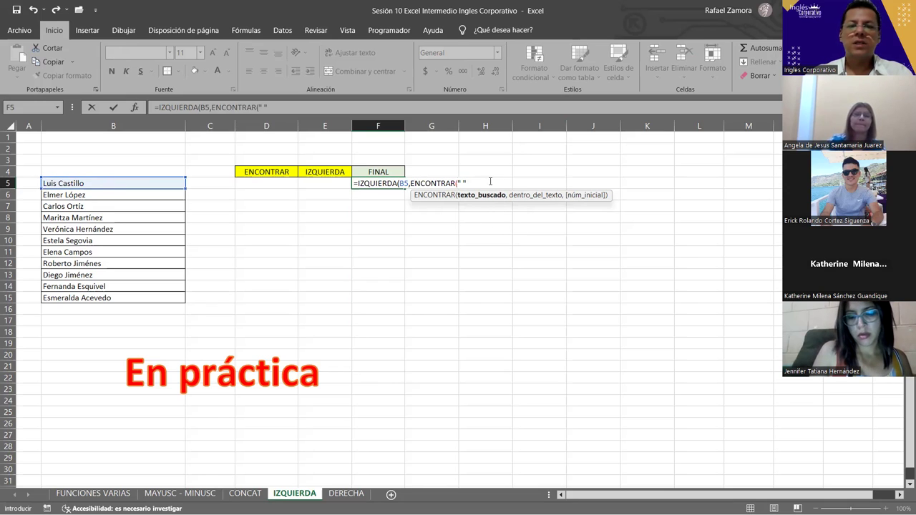
type(",")
left_click(129, 182)
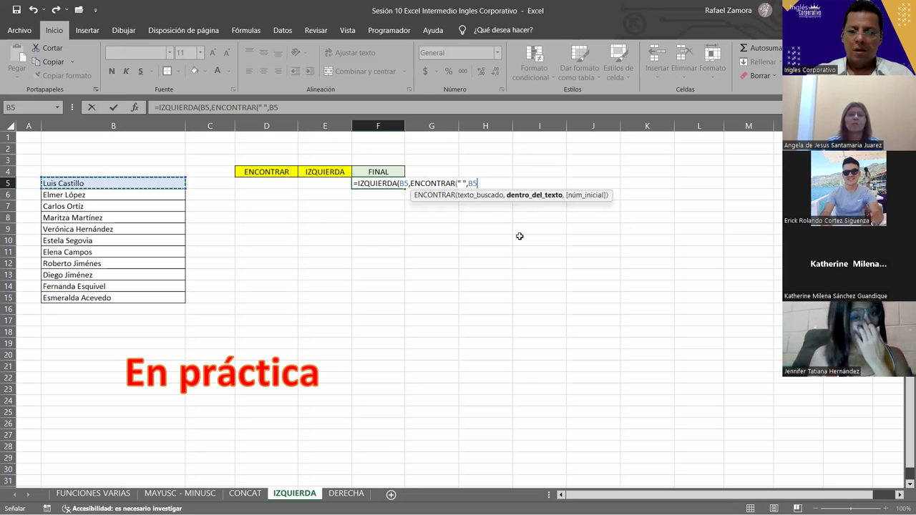
type(")")
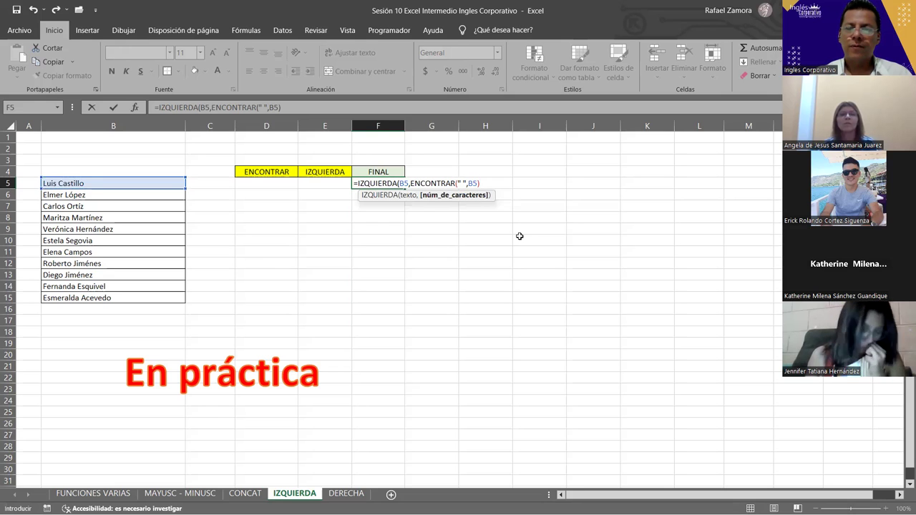
type("-")
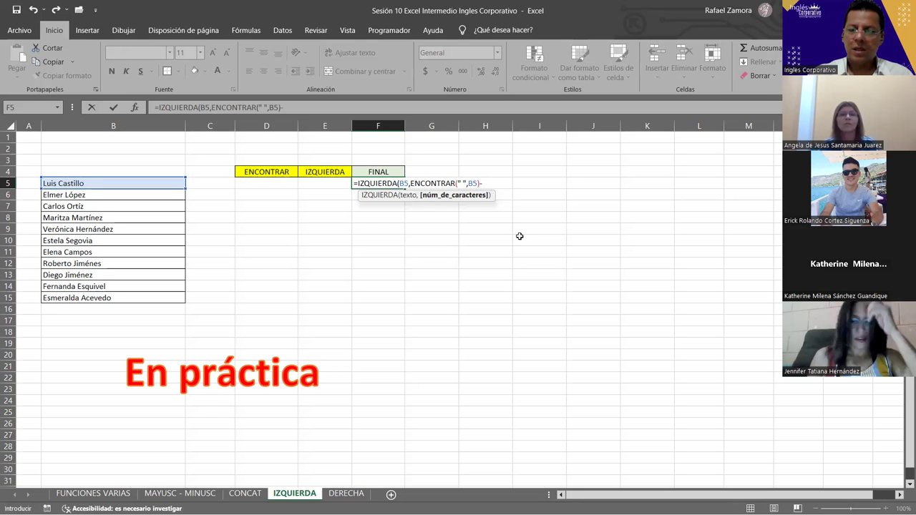
type("1")
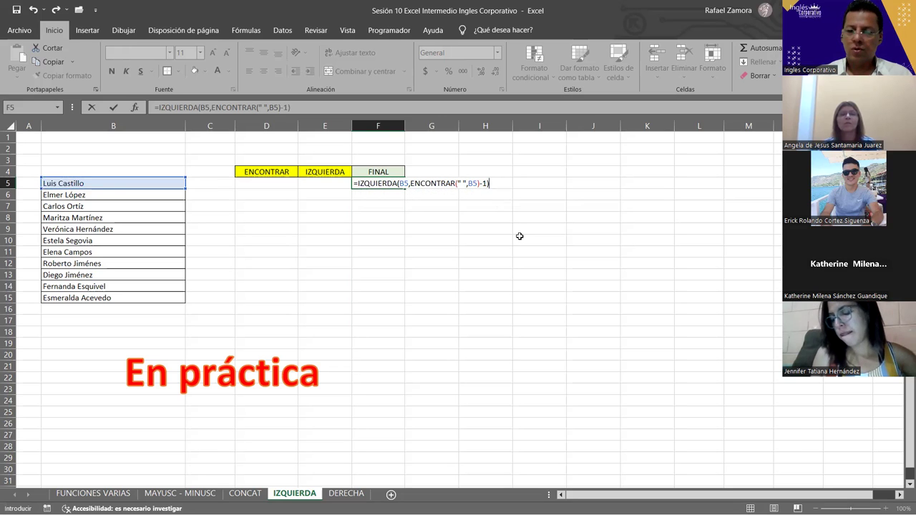
key("Return")
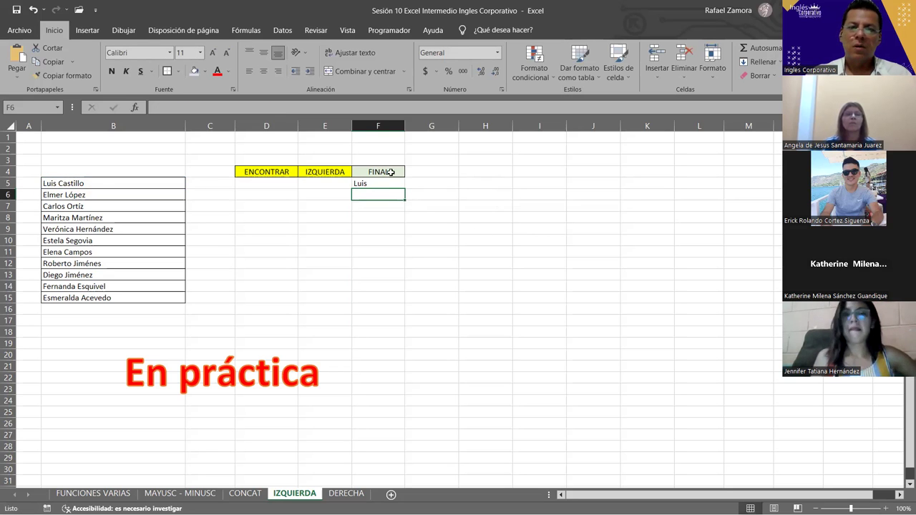
Fill the F5 formula down to F15, listing first names Luis through Esmeralda.
left_click(388, 184)
left_click_drag(407, 190, 390, 302)
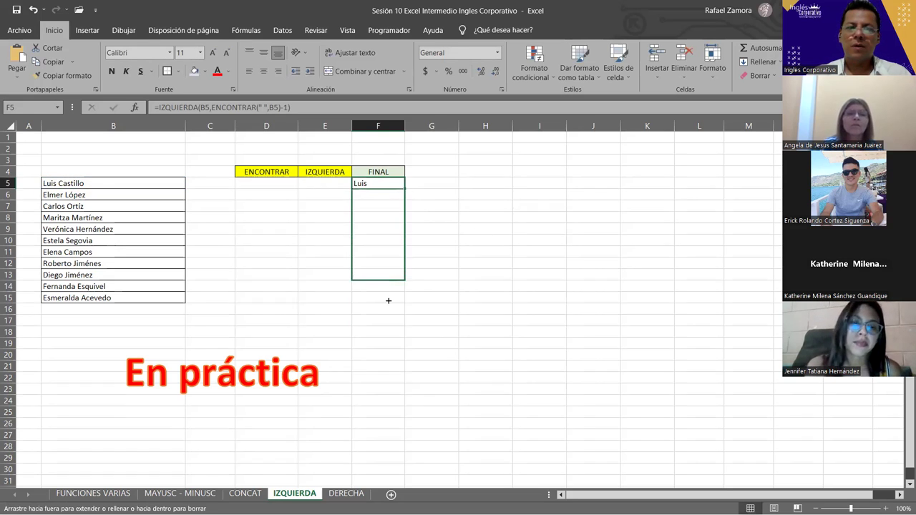
left_click(469, 311)
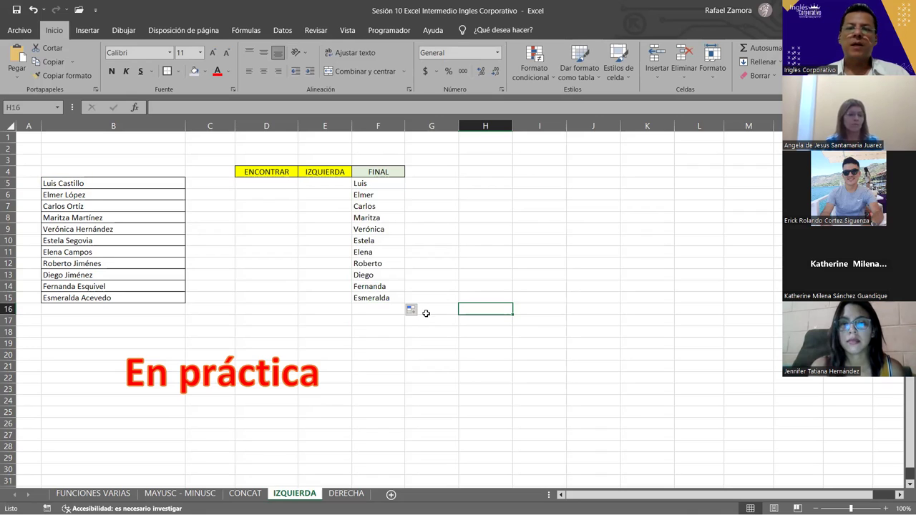
left_click(310, 173)
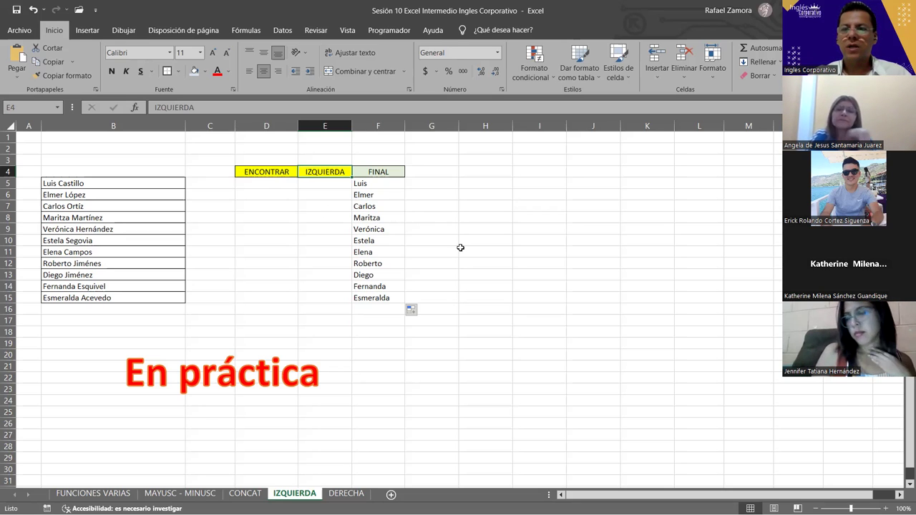
left_click(487, 342)
left_click(378, 184)
key("Down")
key("Down")
key("Down")
key("Down")
left_click(389, 182)
double_click(389, 183)
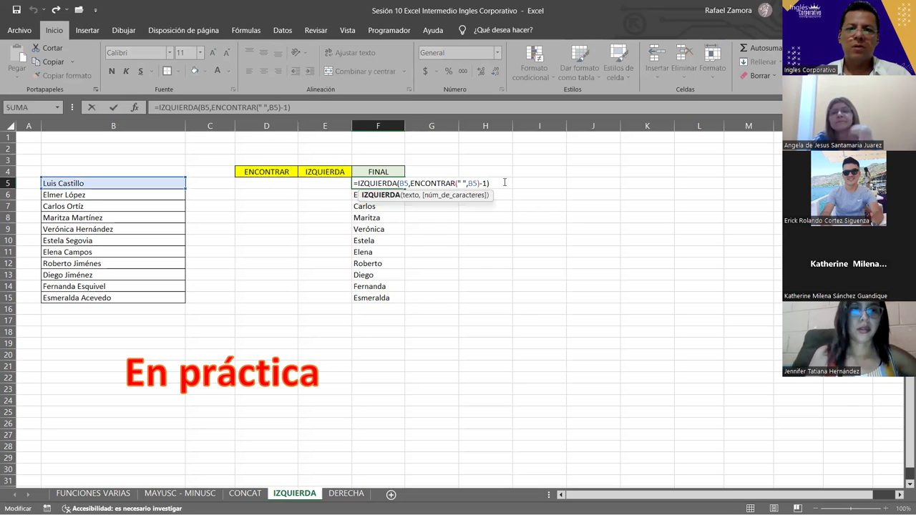
key("End")
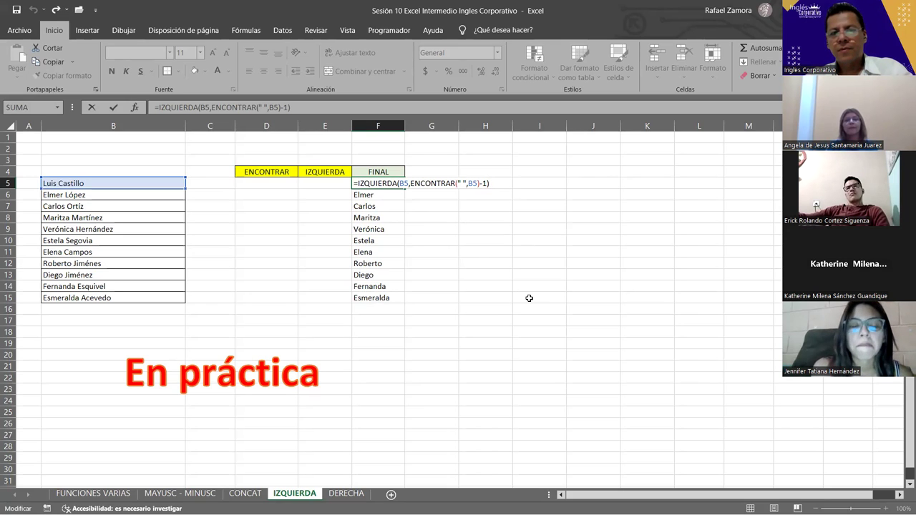
key("ctrl+Return")
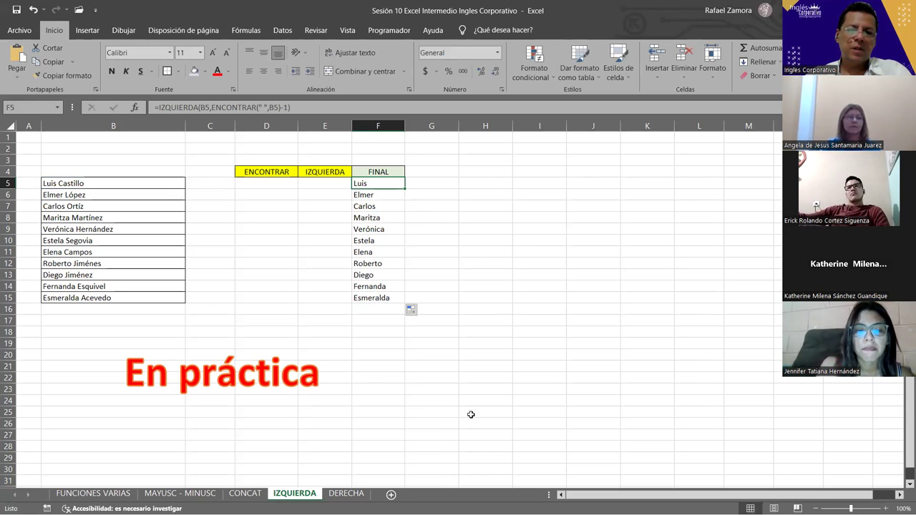